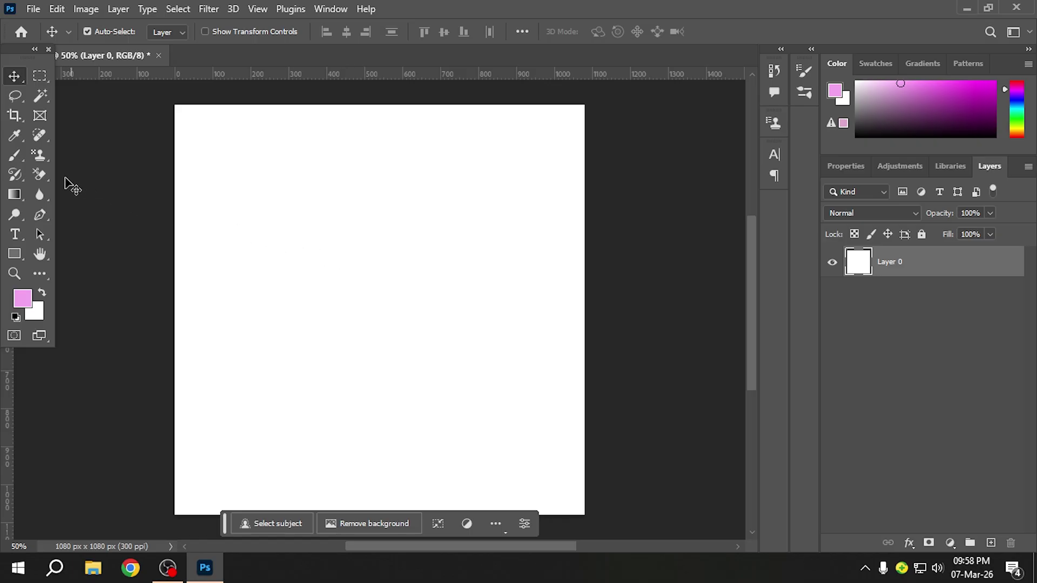
- Switch the stamp tool from Pattern Stamp to Clone Stamp and return to the Move tool
{"action": "left_click", "coordinate": [37, 157]}
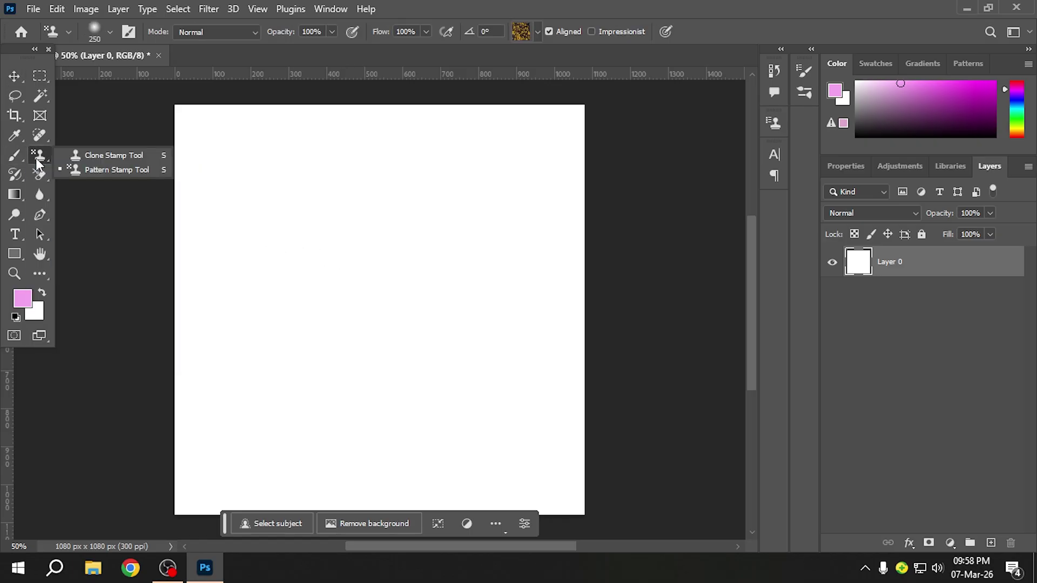
{"action": "left_click", "coordinate": [69, 155]}
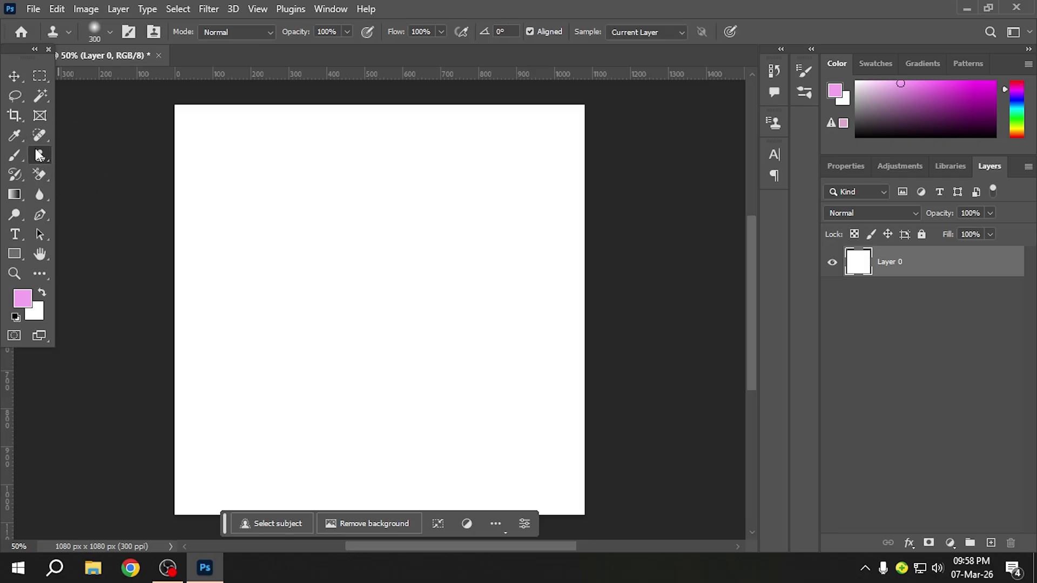
{"action": "left_click", "coordinate": [18, 83]}
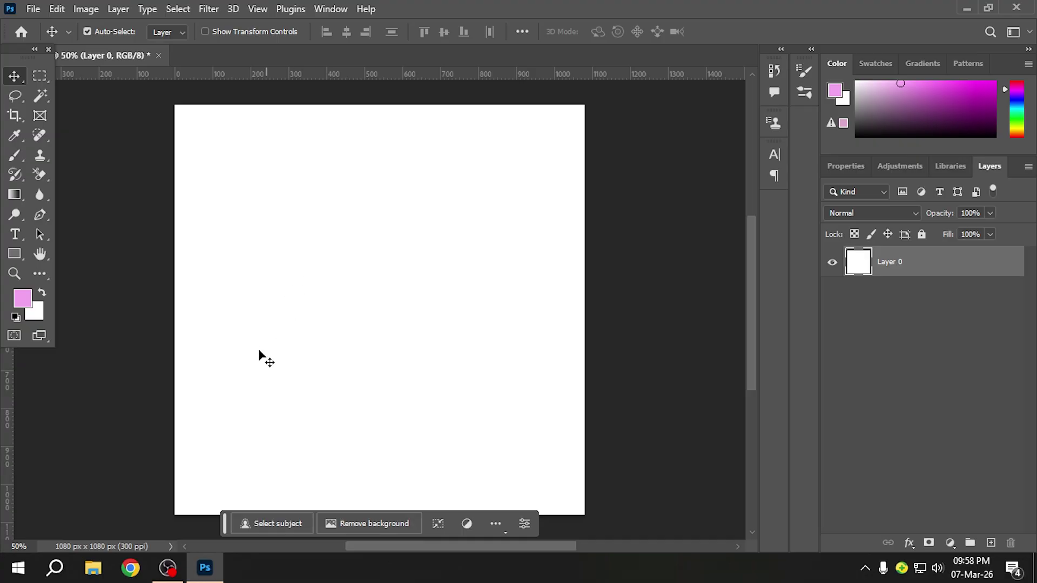
- Switch to Chrome and search Google Images for "one close eye girl"
{"action": "left_click", "coordinate": [132, 568]}
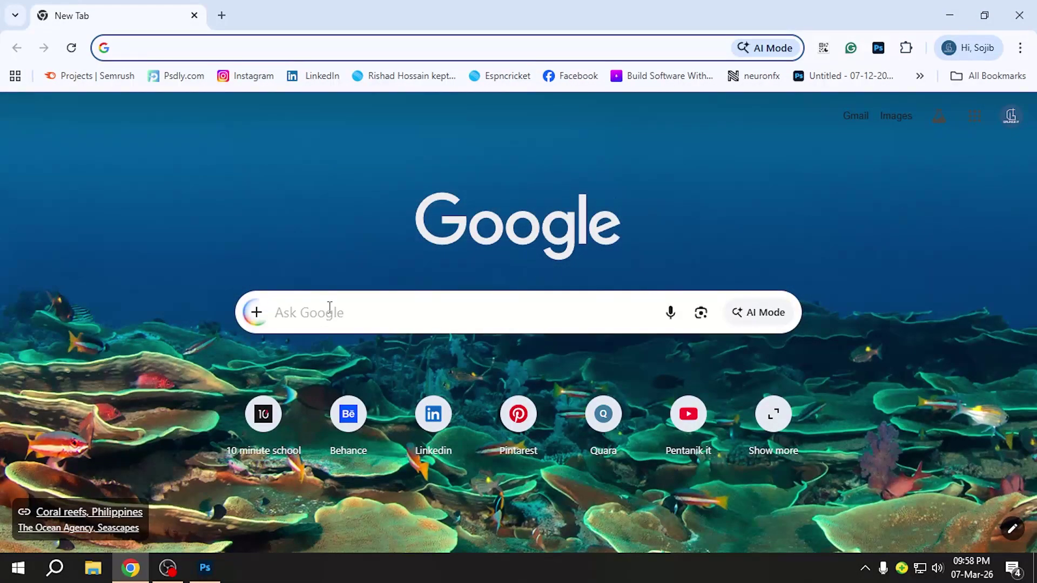
{"action": "left_click", "coordinate": [330, 310]}
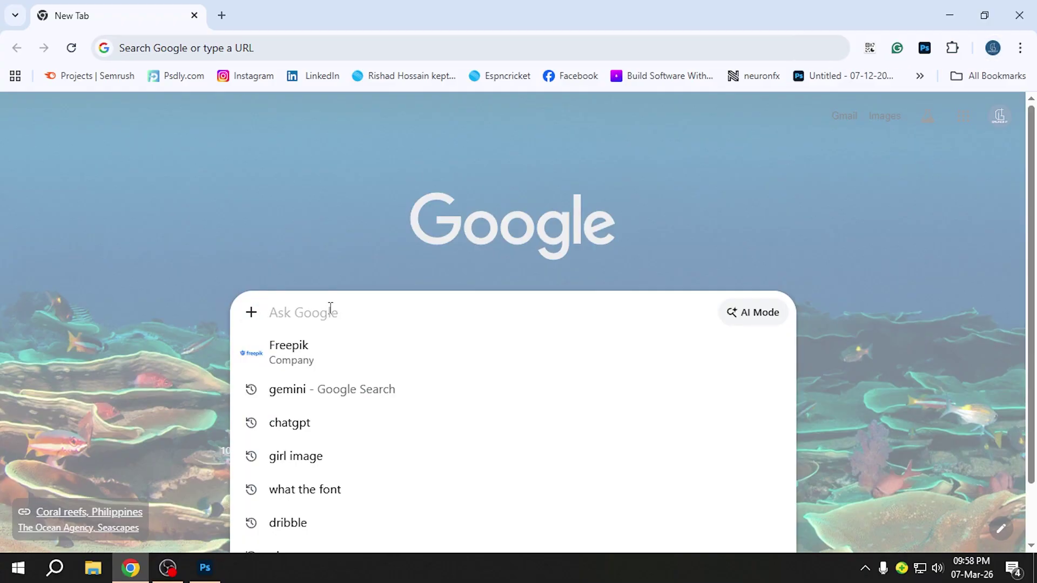
{"action": "type", "text": "one close eye girl"}
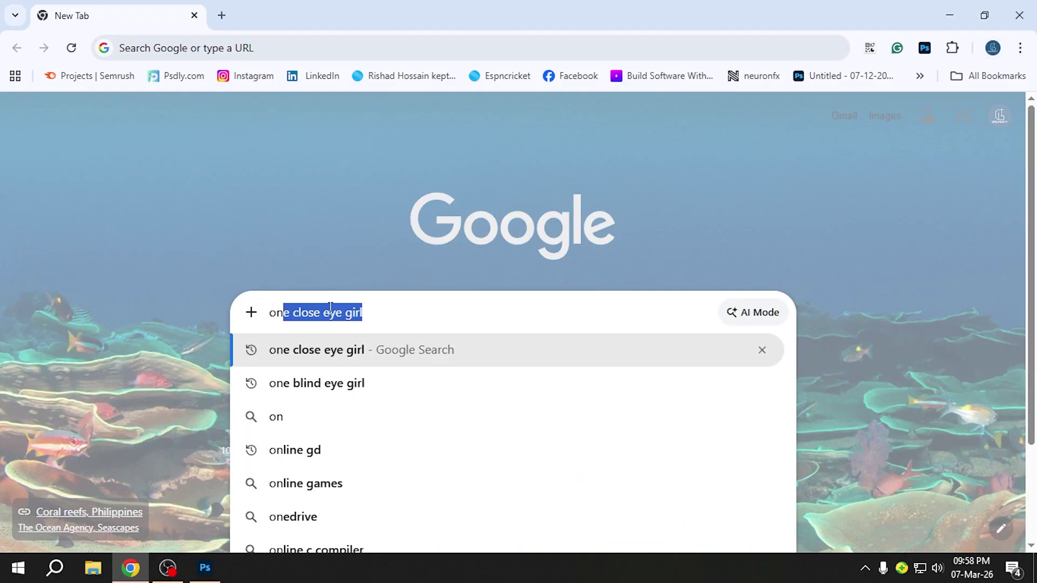
{"action": "key", "text": "Return"}
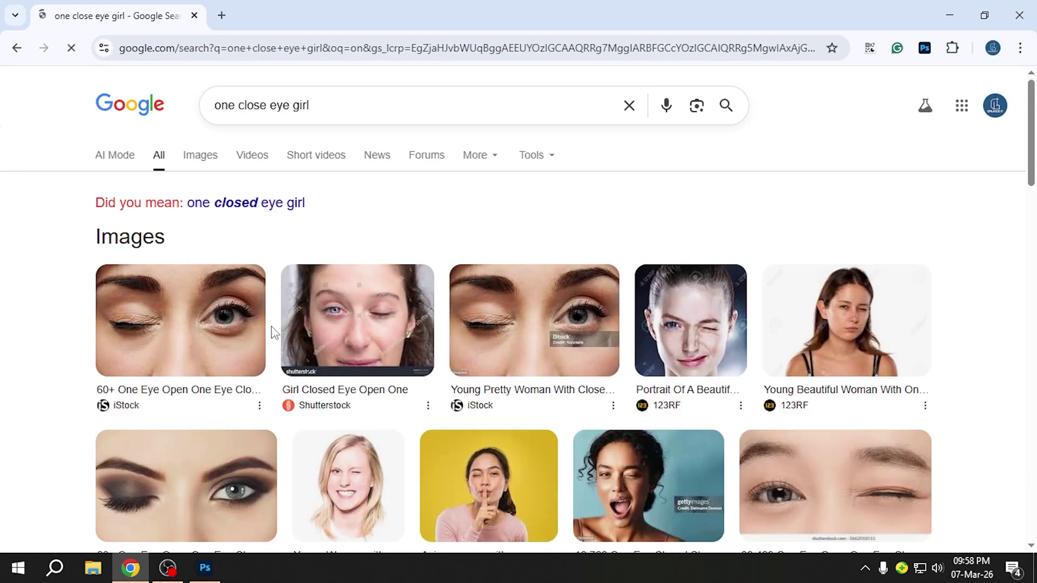
{"action": "scroll", "coordinate": [250, 389], "scroll_direction": "down", "scroll_amount": 5}
{"action": "scroll", "coordinate": [213, 301], "scroll_direction": "up", "scroll_amount": 5}
{"action": "left_click", "coordinate": [200, 156]}
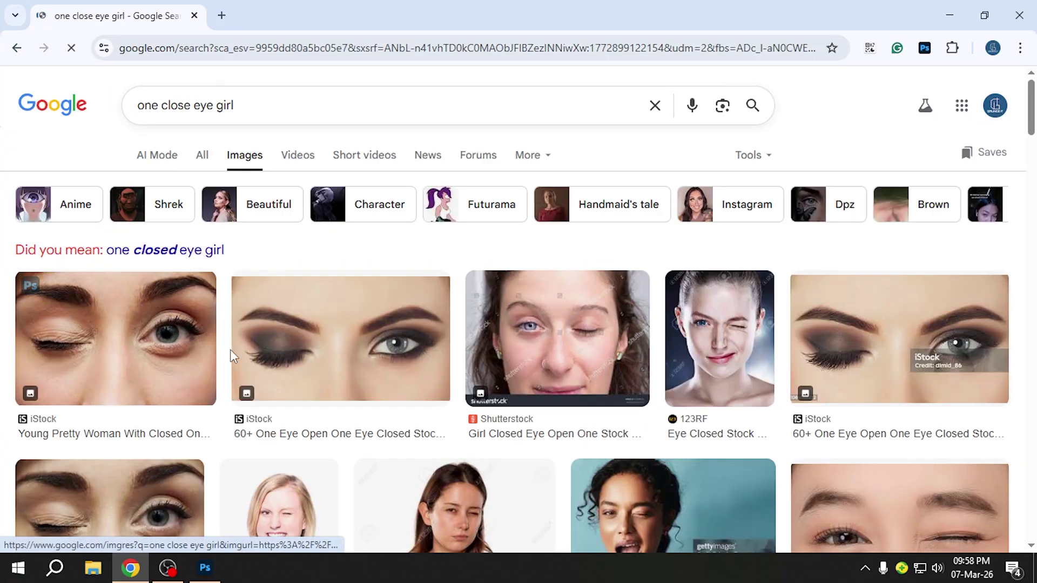
- Open the Adobe Stock closeup of a girl with one eye closed and copy its large preview image
{"action": "scroll", "coordinate": [231, 356], "scroll_direction": "down", "scroll_amount": 6}
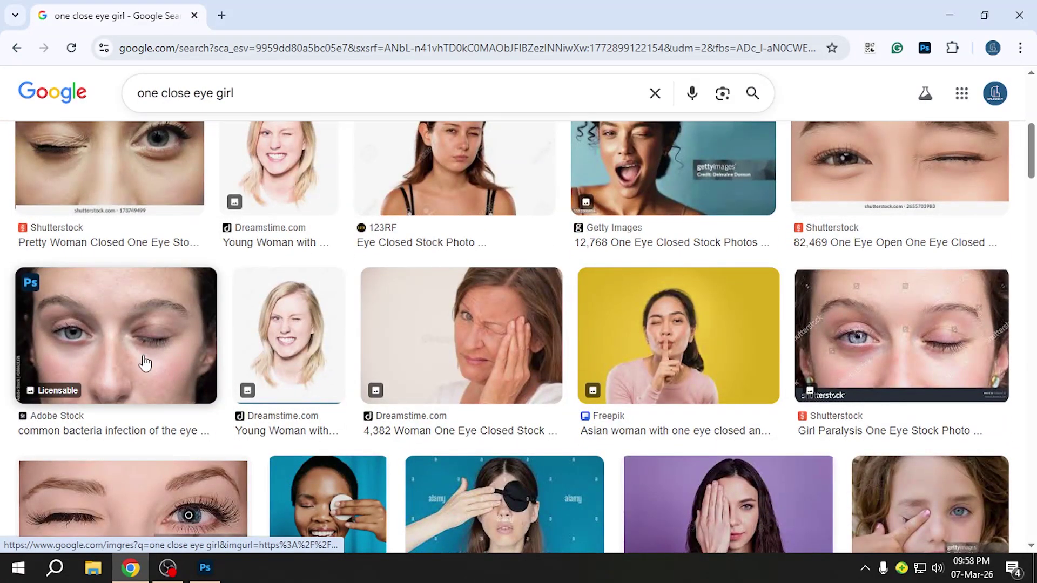
{"action": "left_click", "coordinate": [144, 362]}
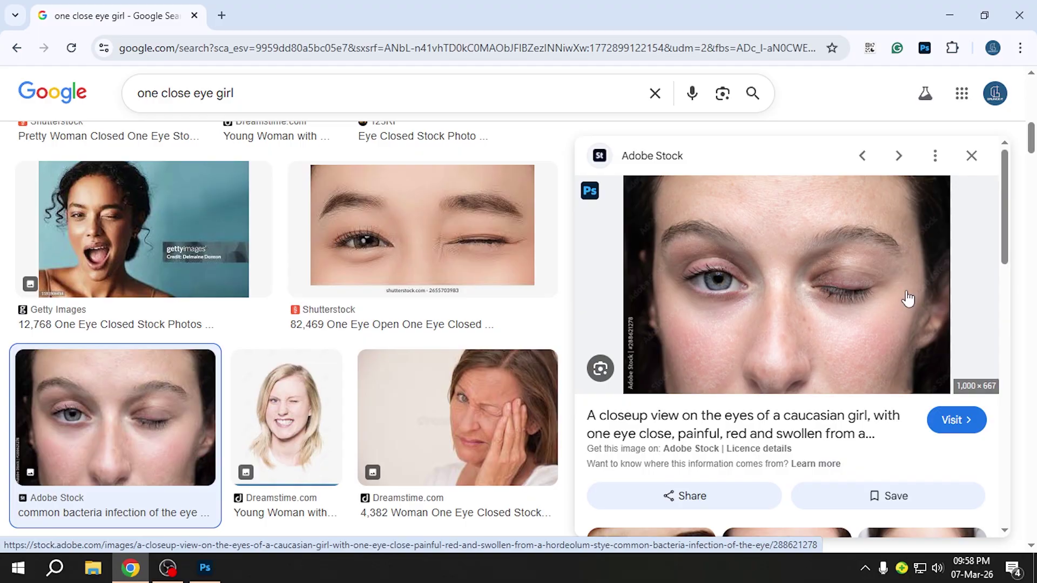
{"action": "right_click", "coordinate": [821, 262]}
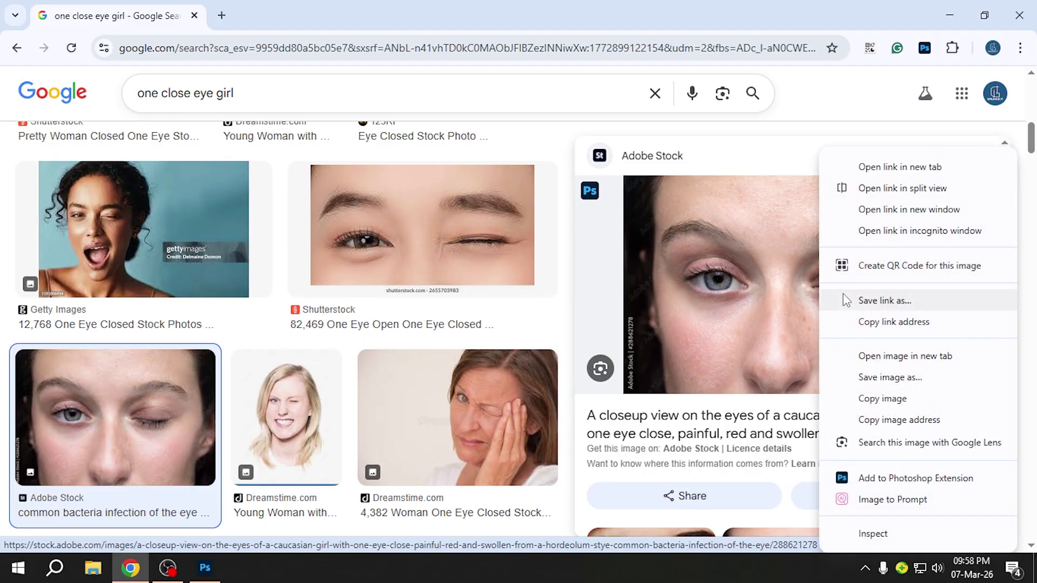
{"action": "left_click", "coordinate": [881, 399]}
- Switch to Photoshop, paste the copied photo onto the white canvas and move it toward the upper part
{"action": "left_click", "coordinate": [205, 568]}
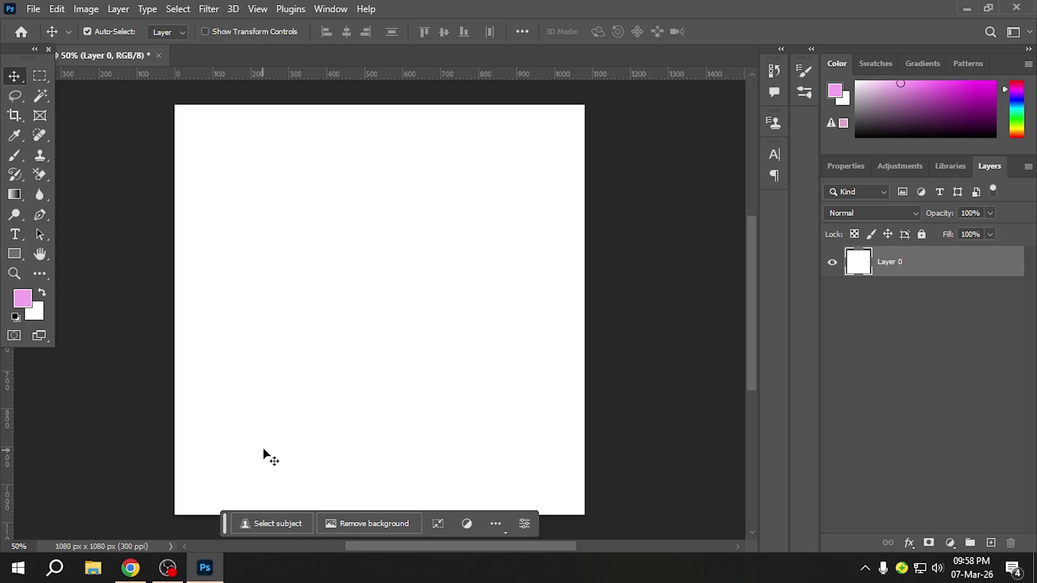
{"action": "key", "text": "ctrl+v"}
{"action": "left_click_drag", "start_coordinate": [442, 373], "coordinate": [422, 331]}
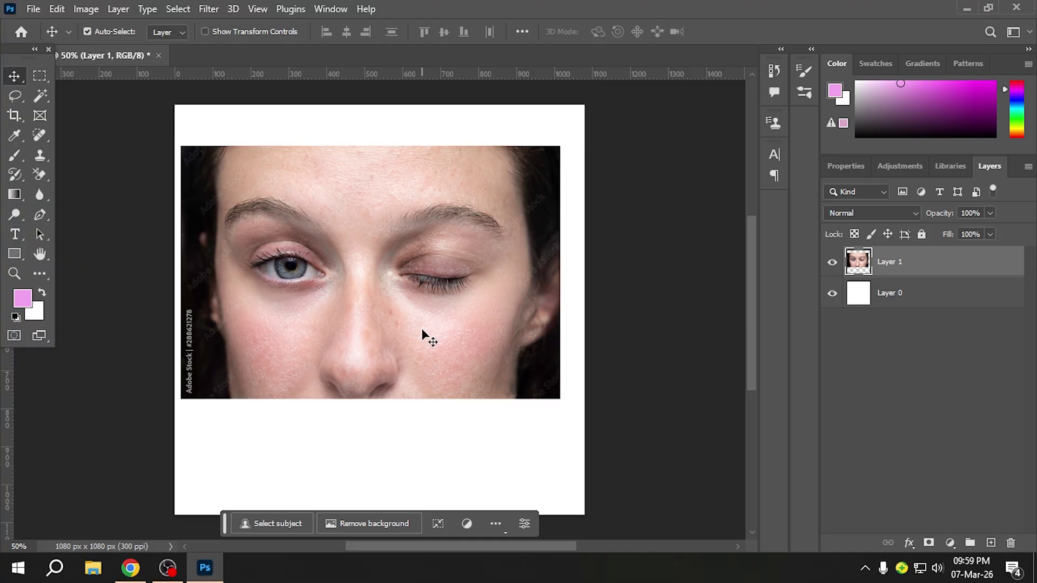
- Duplicate the face photo layer, hide the original, and shift the duplicate slightly right
{"action": "key", "text": "ctrl+j"}
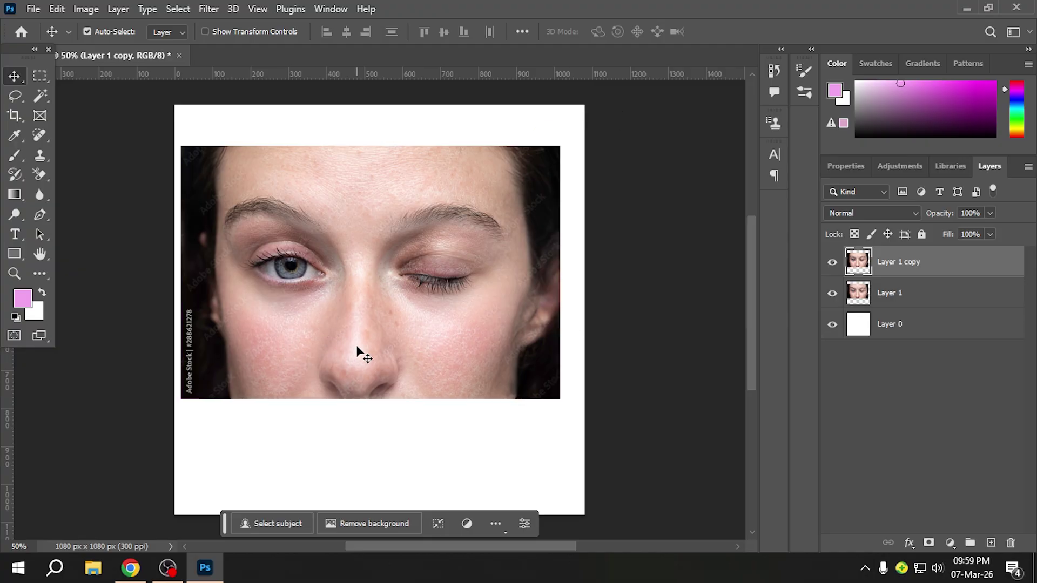
{"action": "left_click_drag", "start_coordinate": [357, 348], "coordinate": [373, 399]}
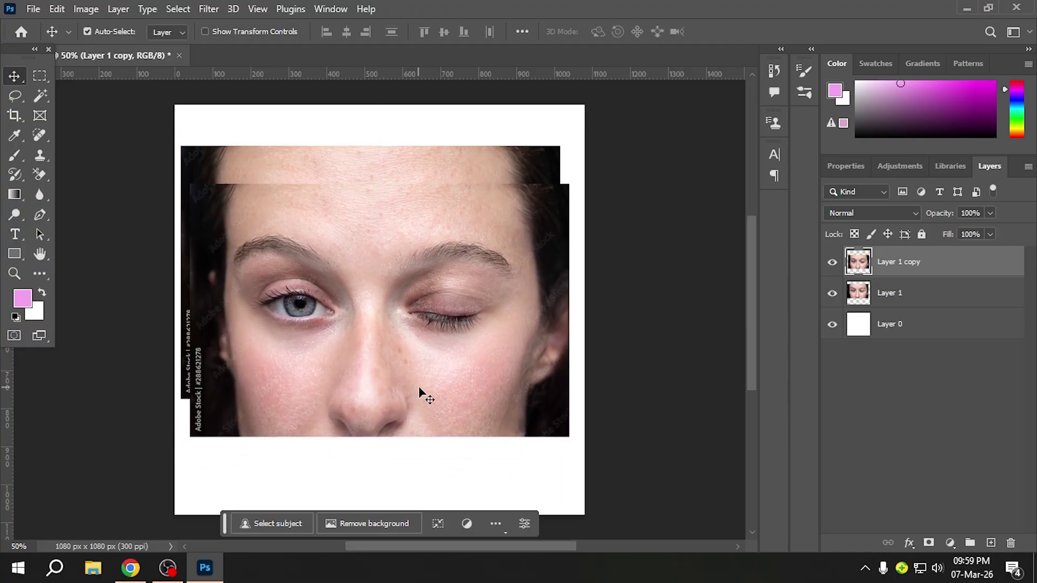
{"action": "key", "text": "ctrl+z"}
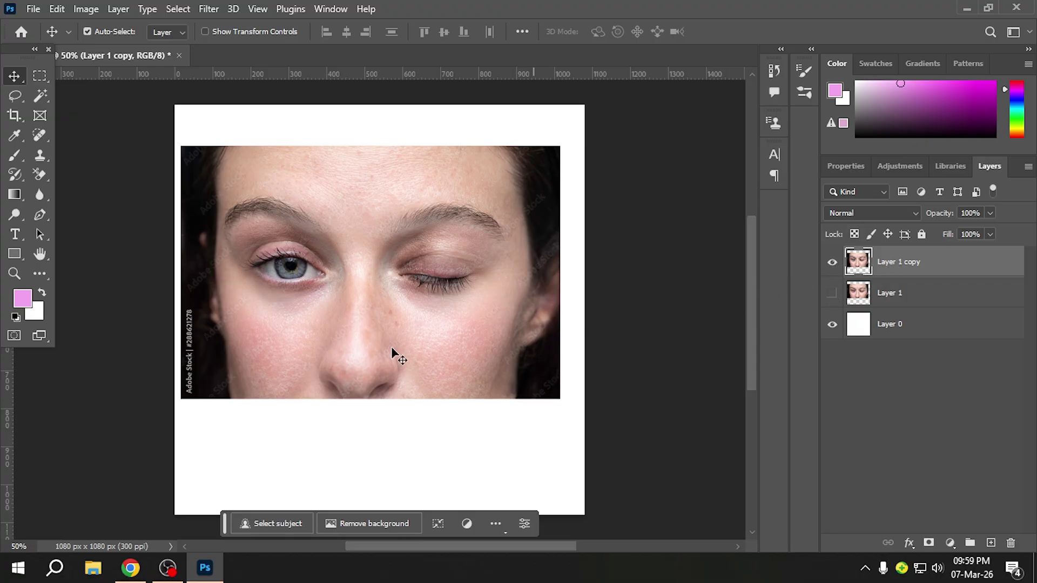
{"action": "left_click_drag", "start_coordinate": [331, 354], "coordinate": [335, 352]}
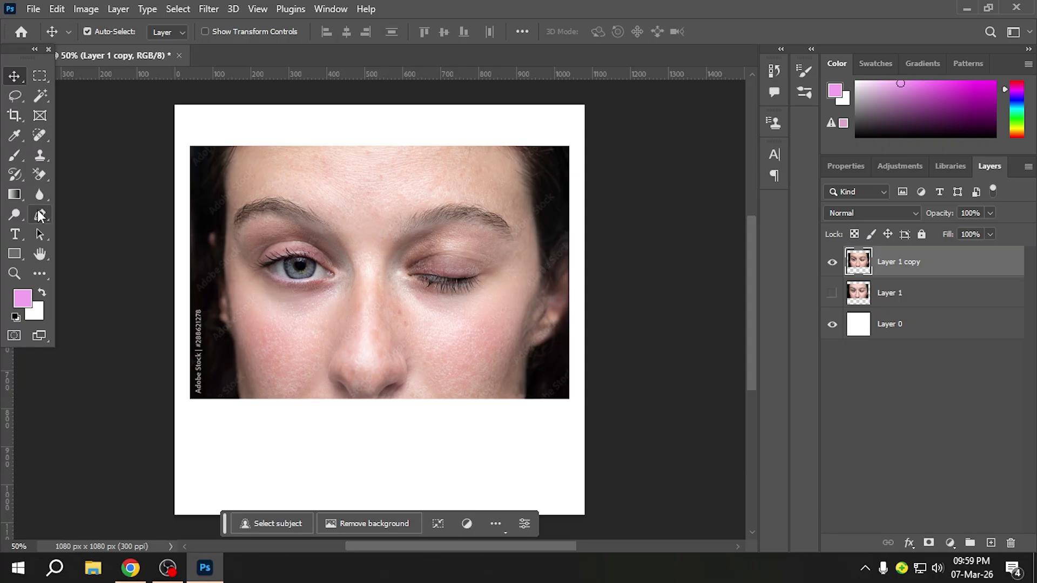
- Try cloning the open eye onto the closed eye with the Clone Stamp tool, and undo the stroke
{"action": "left_click", "coordinate": [41, 157]}
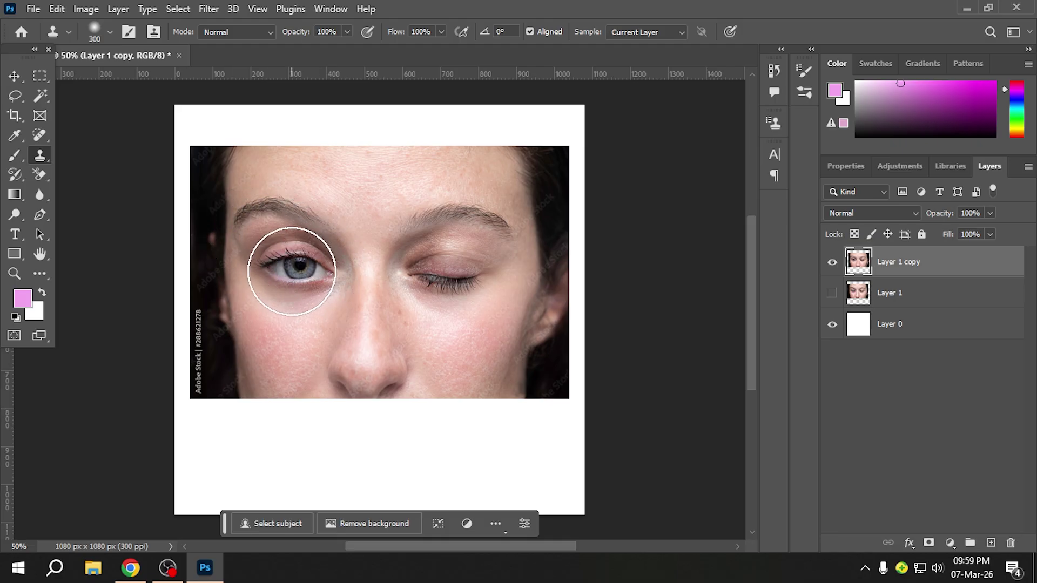
{"action": "key", "text": "alt"}
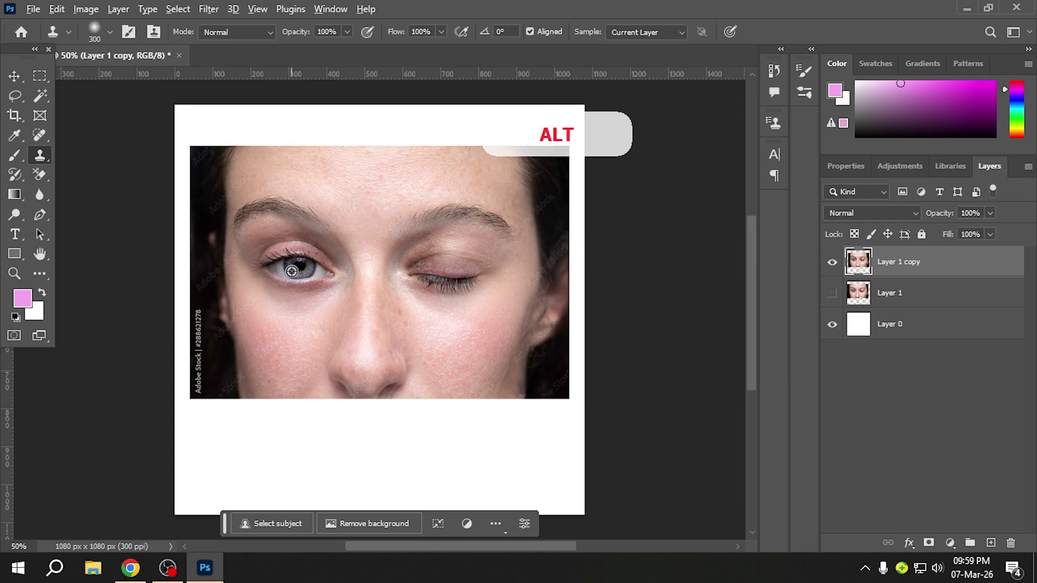
{"action": "key", "text": "alt"}
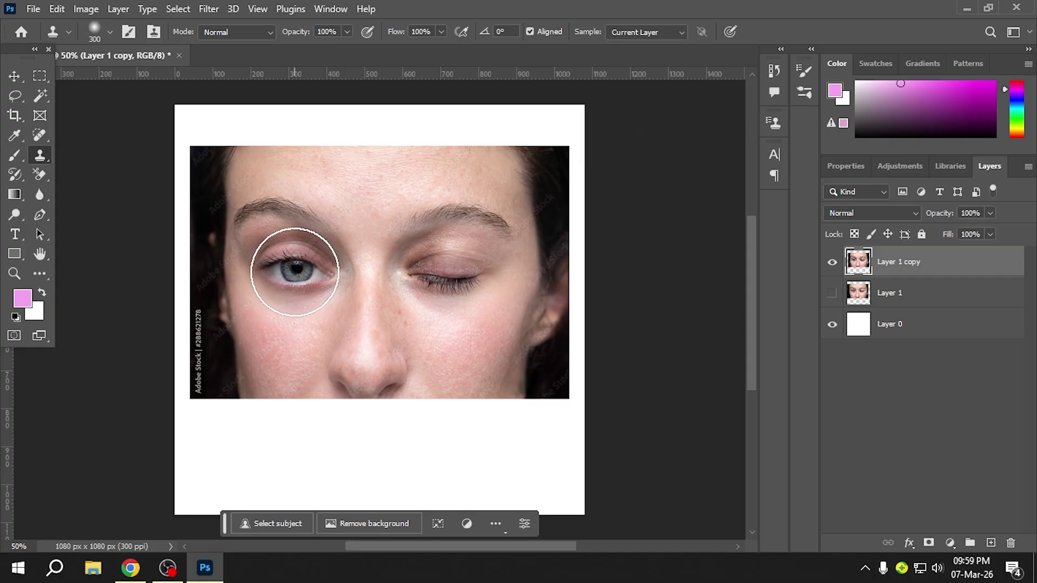
{"action": "left_click", "coordinate": [413, 279]}
{"action": "left_click_drag", "start_coordinate": [413, 278], "coordinate": [430, 280]}
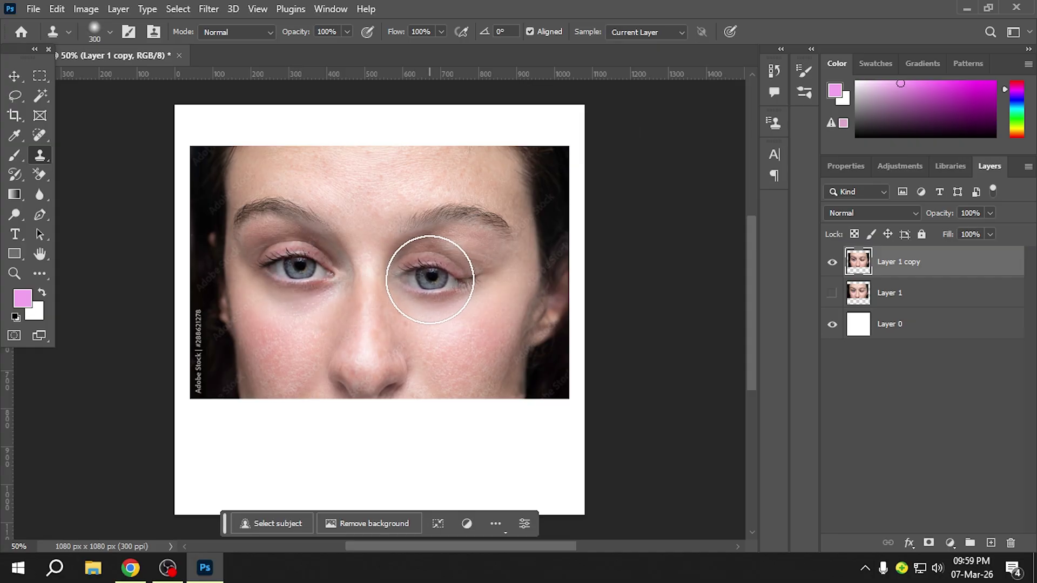
{"action": "key", "text": "ctrl+z"}
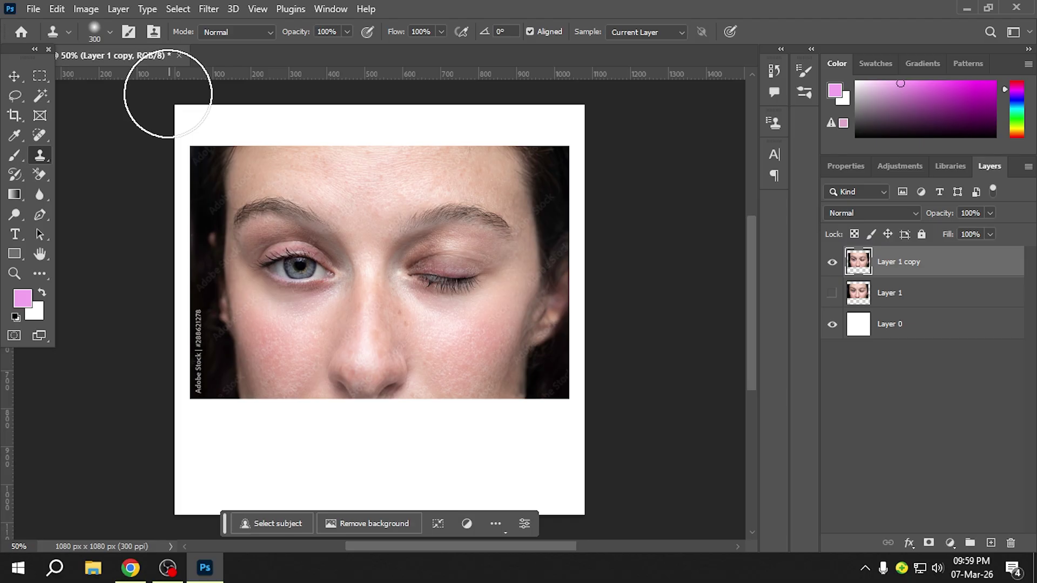
- Flip the clone source horizontally and clone the open eye over the closed eye on Layer 1 copy
{"action": "left_click", "coordinate": [153, 31]}
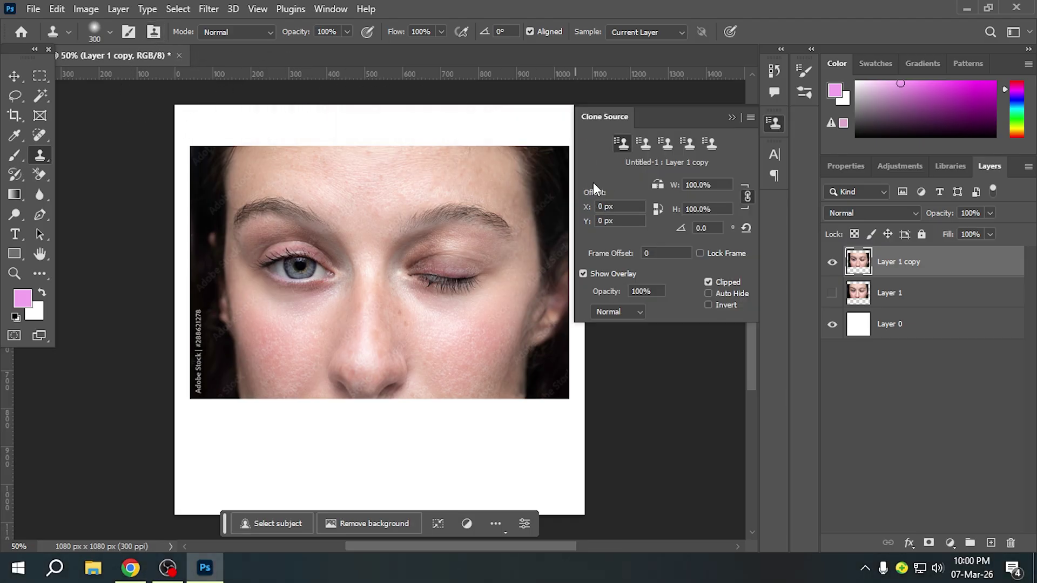
{"action": "left_click", "coordinate": [657, 187]}
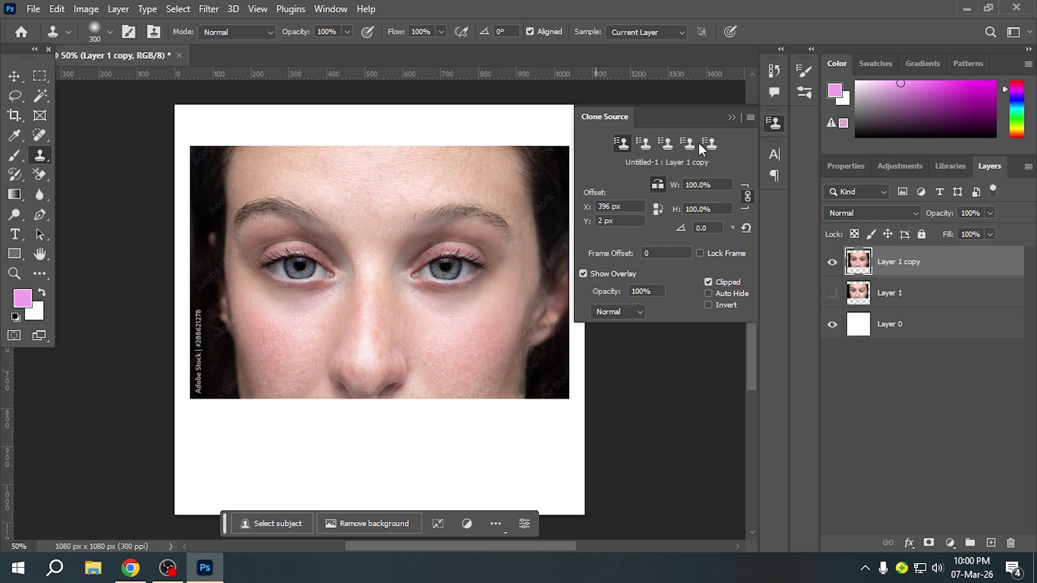
{"action": "left_click", "coordinate": [732, 117]}
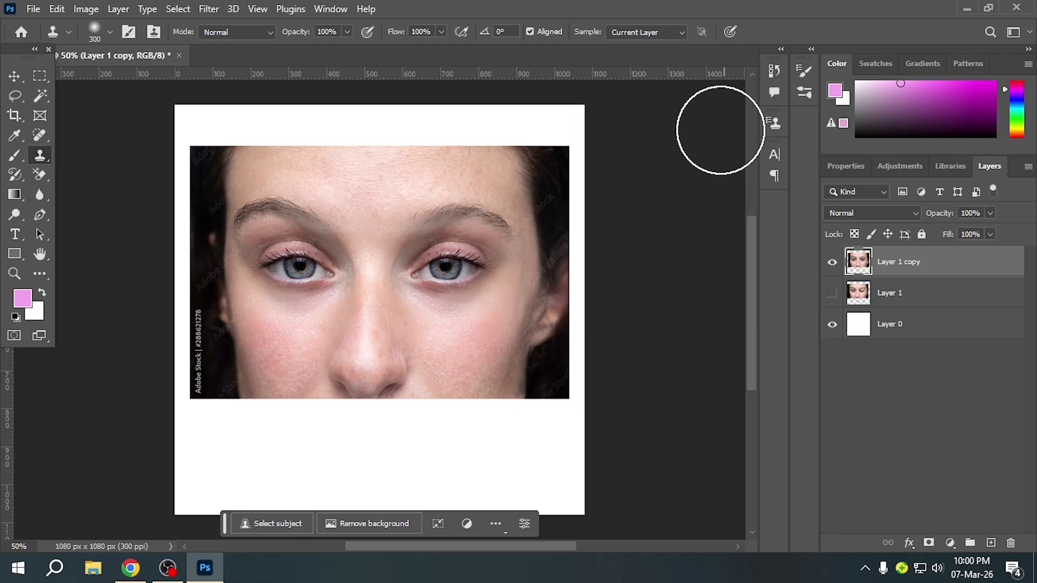
- Show Layer 1 and toggle the visibility of Layer 1 copy to compare the face before and after retouching
{"action": "left_click", "coordinate": [832, 294]}
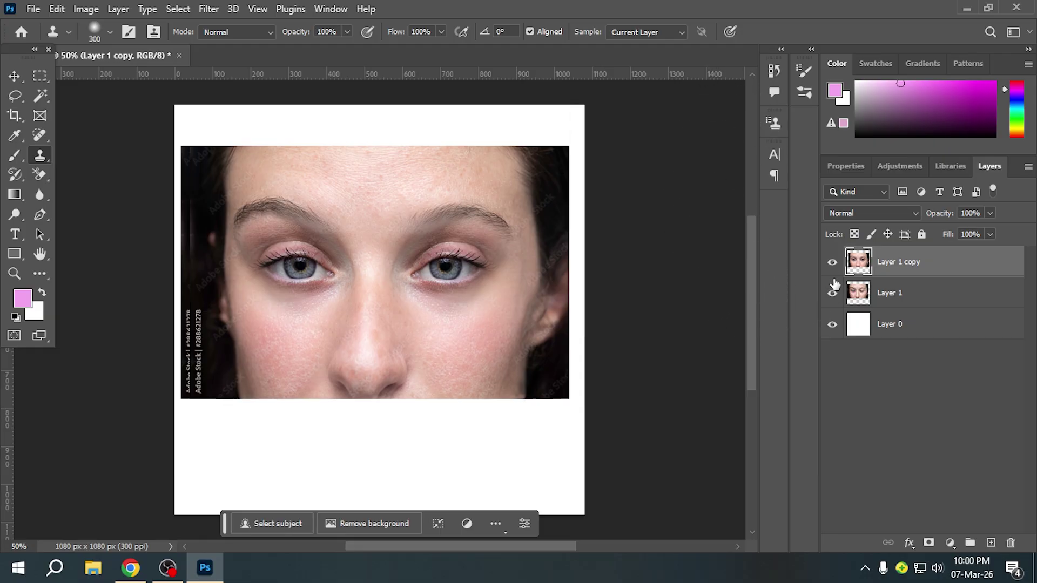
{"action": "left_click", "coordinate": [832, 264]}
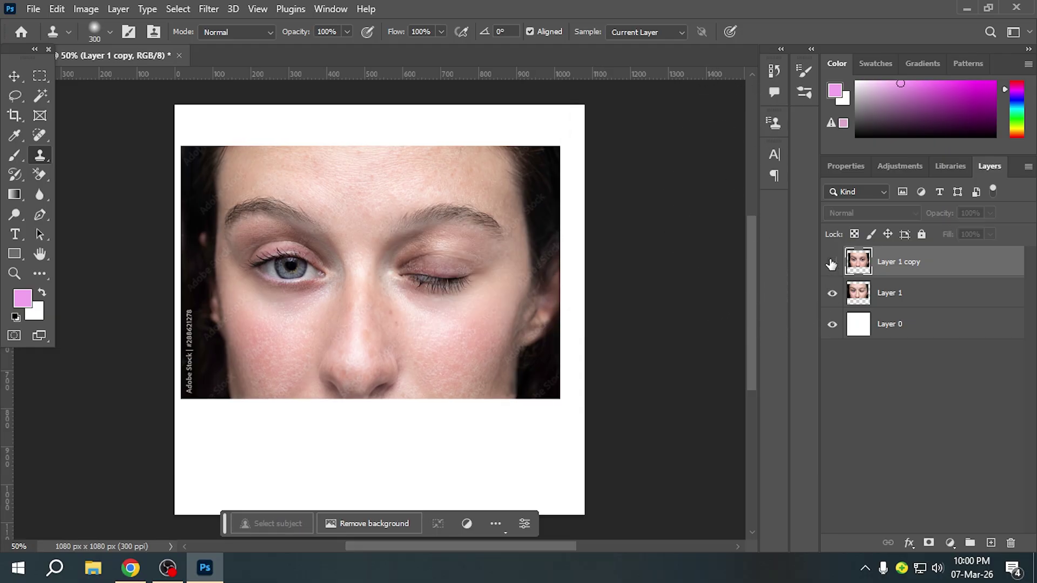
{"action": "left_click", "coordinate": [832, 264]}
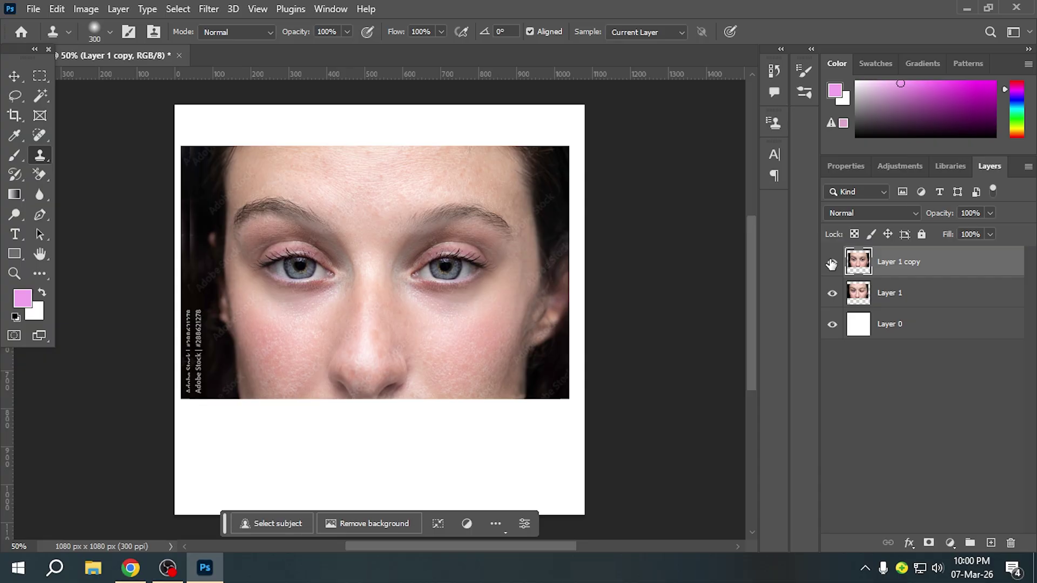
{"action": "left_click", "coordinate": [831, 263]}
{"action": "left_click", "coordinate": [831, 264]}
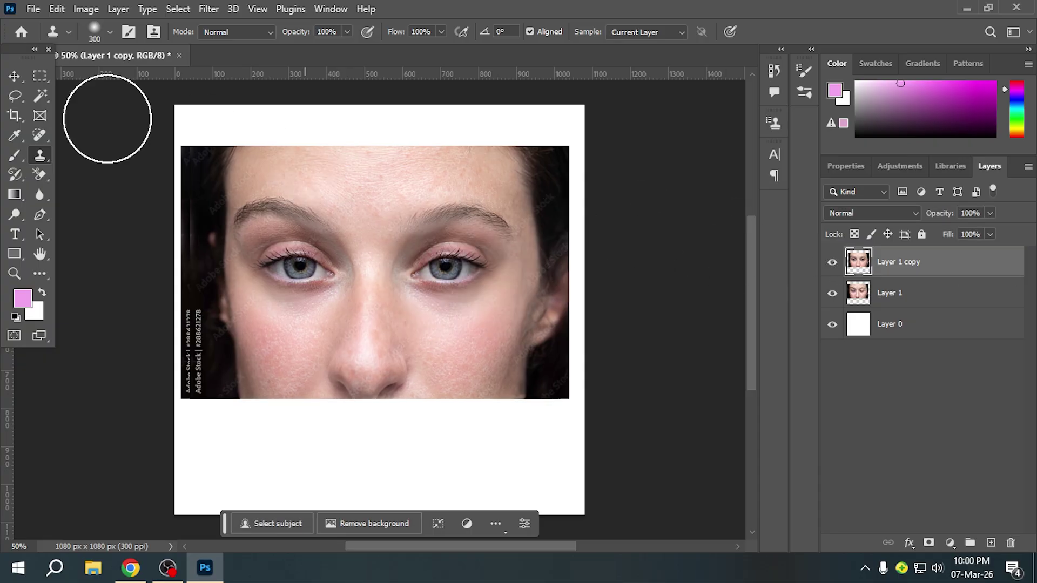
{"action": "left_click", "coordinate": [14, 76]}
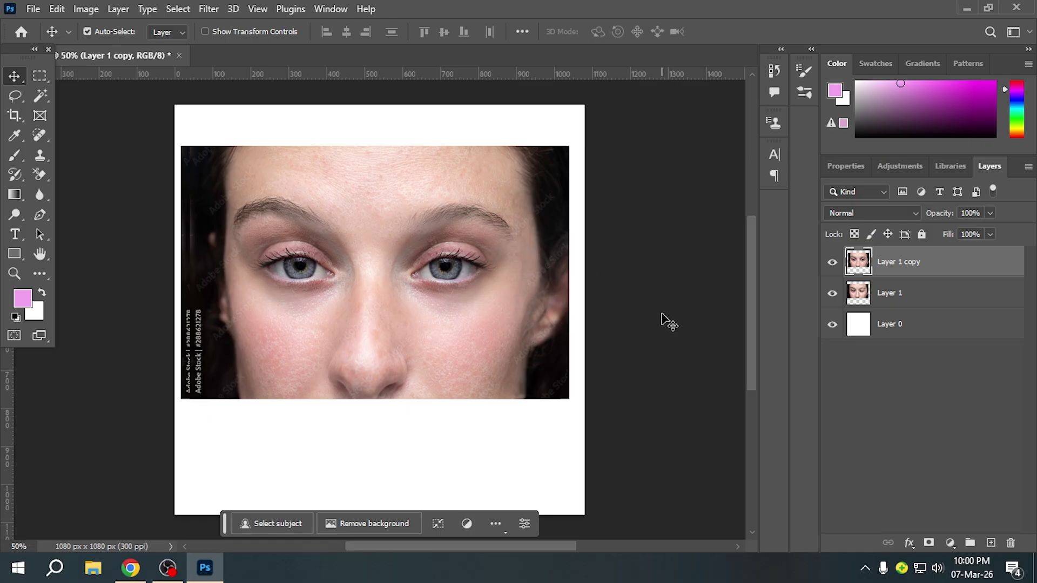
{"action": "left_click", "coordinate": [40, 158]}
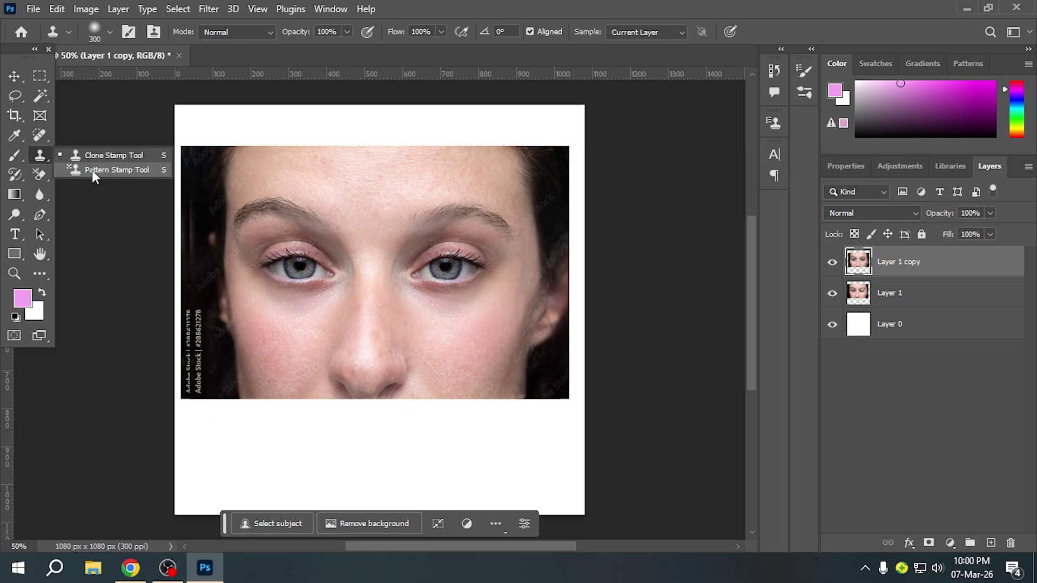
{"action": "key", "text": "v"}
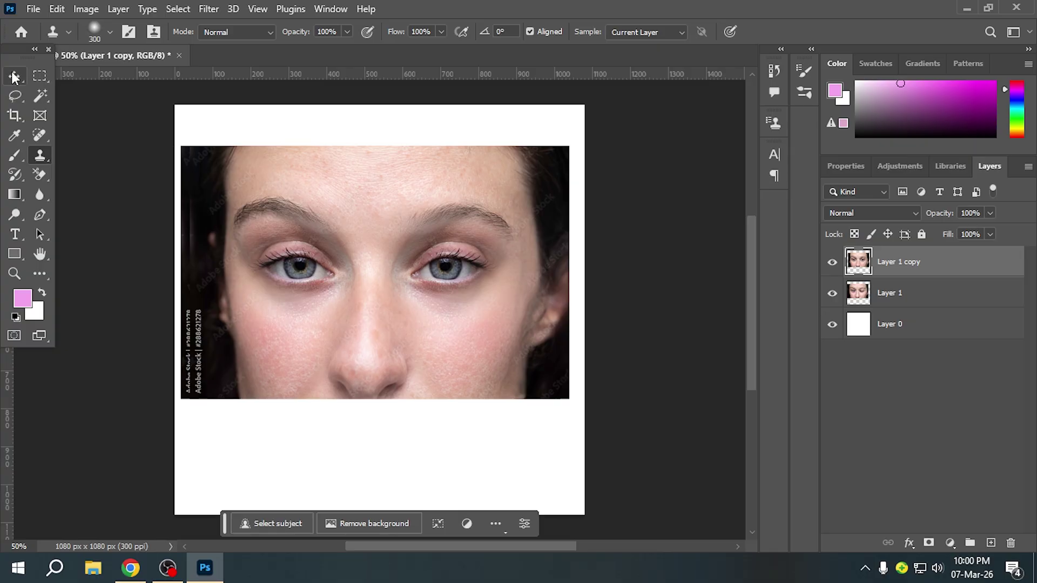
- Hide both face photo layers and set up a new empty layer with the Pattern Stamp Tool active
{"action": "left_click", "coordinate": [832, 262]}
{"action": "left_click", "coordinate": [832, 293]}
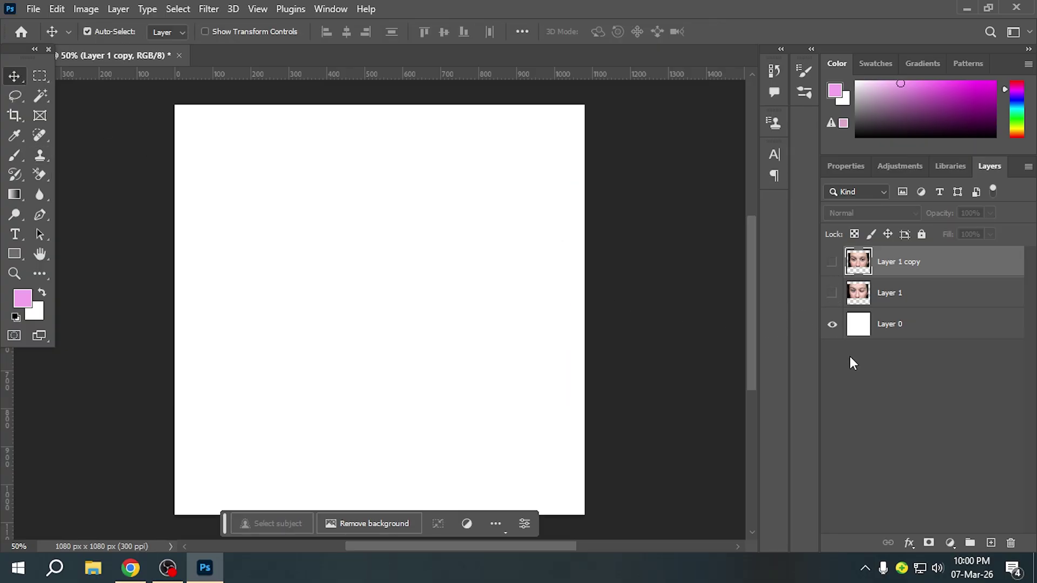
{"action": "left_click", "coordinate": [991, 543]}
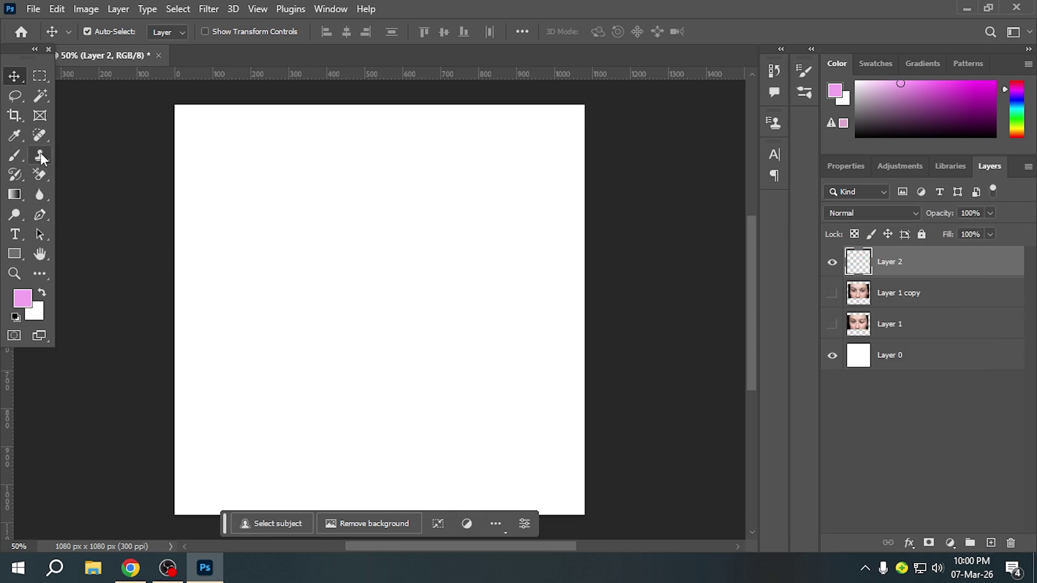
{"action": "left_click_drag", "start_coordinate": [43, 152], "coordinate": [89, 173]}
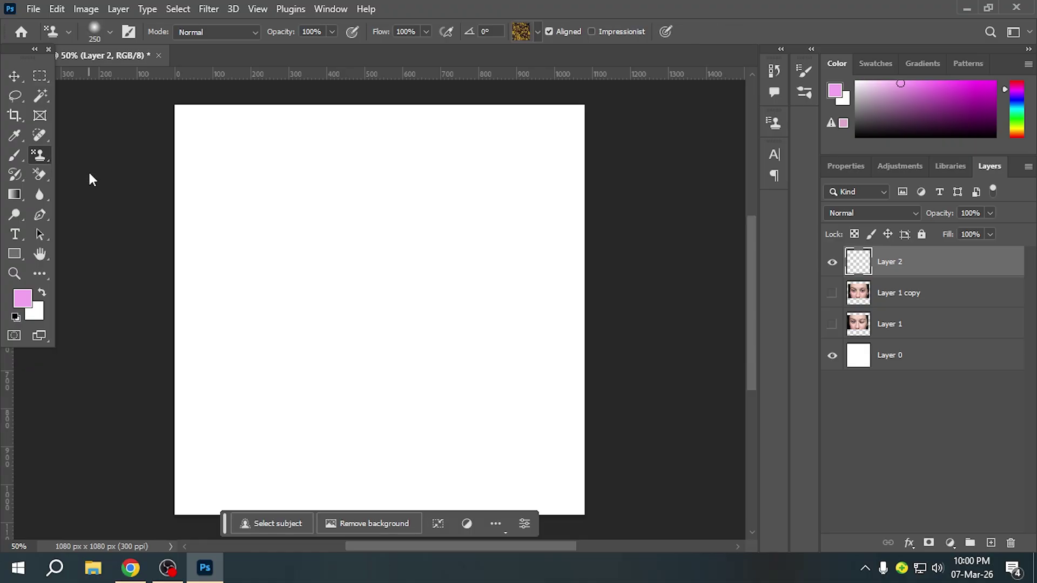
- Expand the Grass and Water pattern groups and review the patterns available for the Pattern Stamp Tool
{"action": "left_click", "coordinate": [539, 32]}
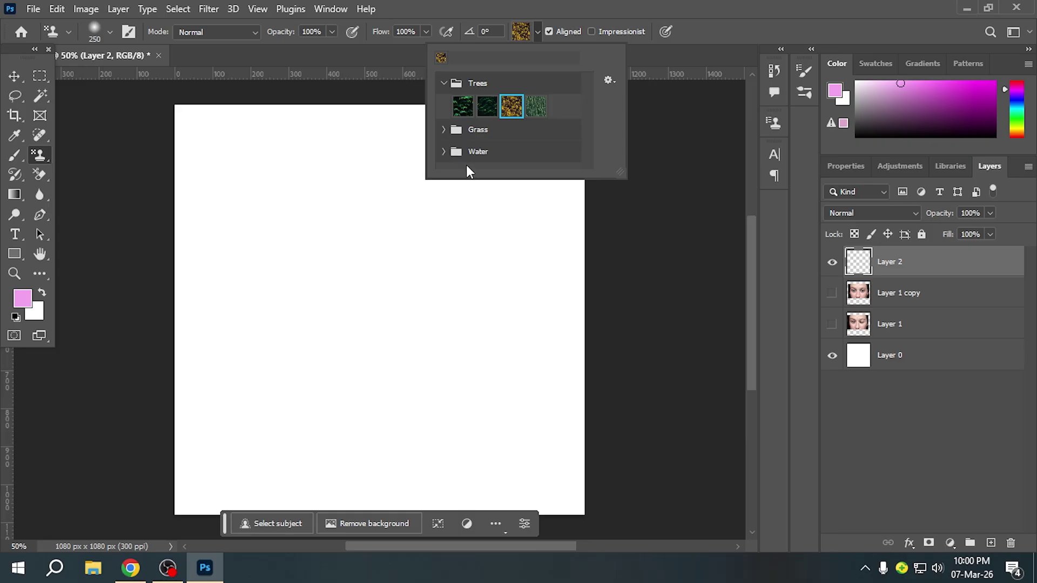
{"action": "left_click", "coordinate": [452, 90]}
{"action": "left_click", "coordinate": [452, 87]}
{"action": "left_click", "coordinate": [445, 131]}
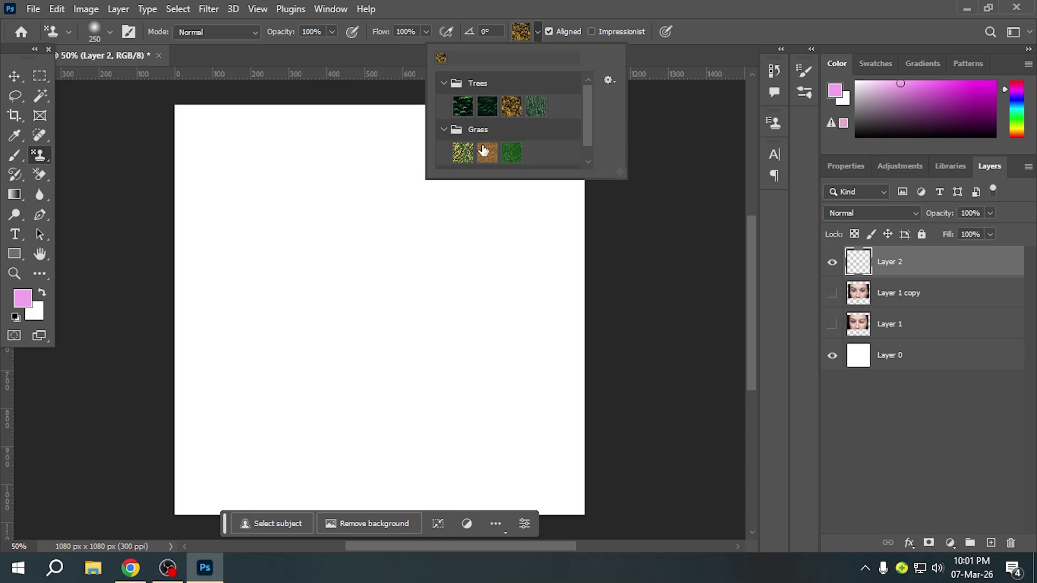
{"action": "scroll", "coordinate": [447, 141], "scroll_direction": "down", "scroll_amount": 1}
{"action": "left_click", "coordinate": [445, 160]}
{"action": "scroll", "coordinate": [510, 155], "scroll_direction": "down", "scroll_amount": 1}
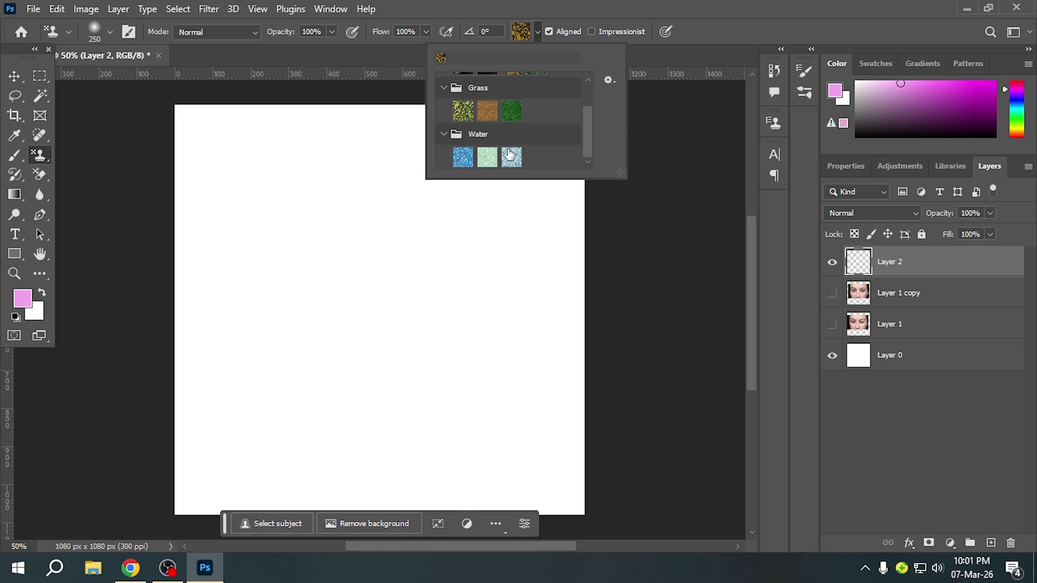
{"action": "scroll", "coordinate": [510, 154], "scroll_direction": "up", "scroll_amount": 2}
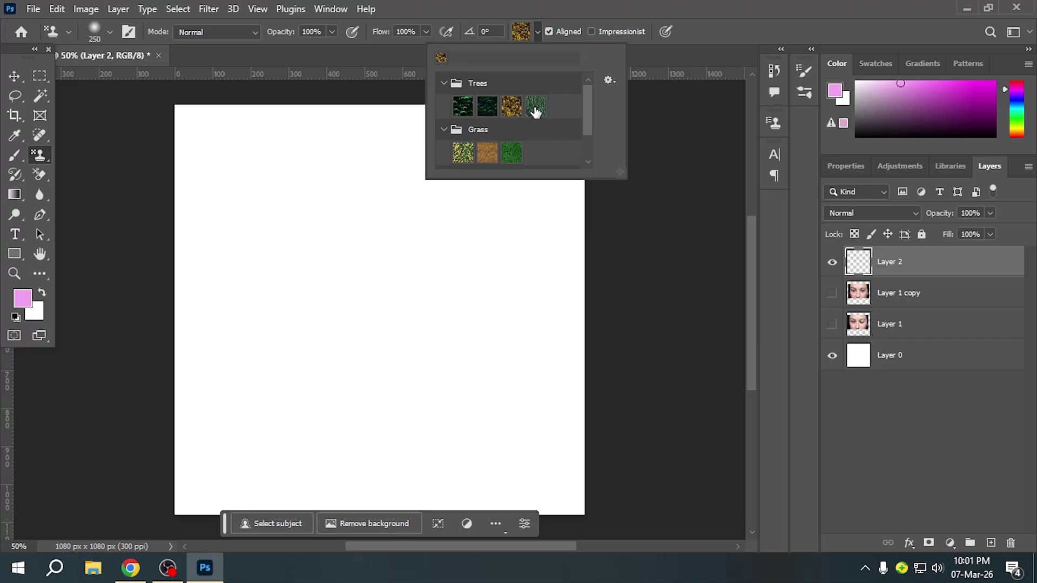
- Choose the golden trees pattern, enlarge the brush to 400 px, and paint the pattern over the whole canvas on Layer 2
{"action": "left_click", "coordinate": [514, 109]}
{"action": "left_click", "coordinate": [686, 287]}
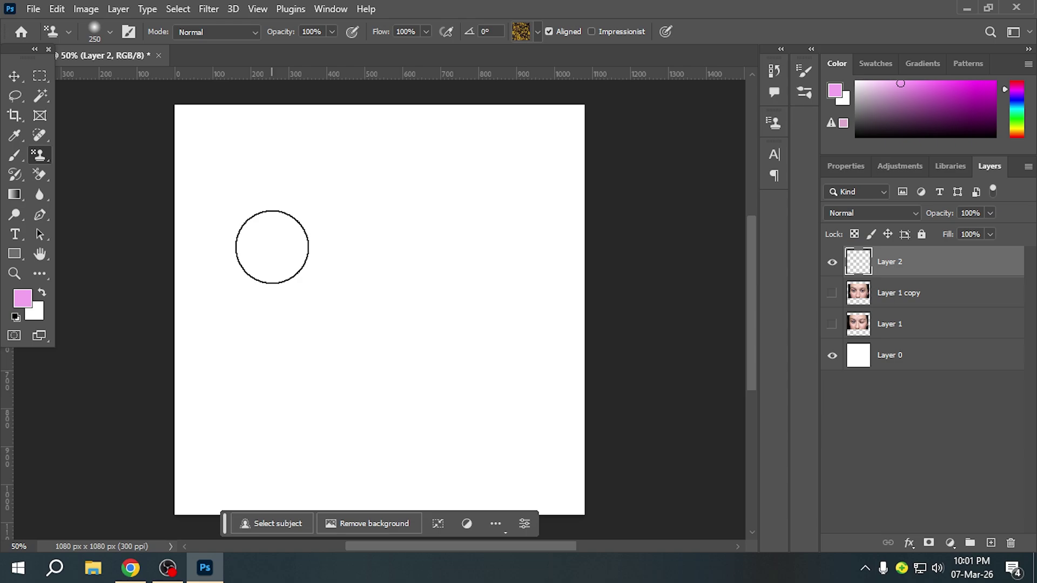
{"action": "key", "text": "bracketright"}
{"action": "key", "text": "bracketright"}
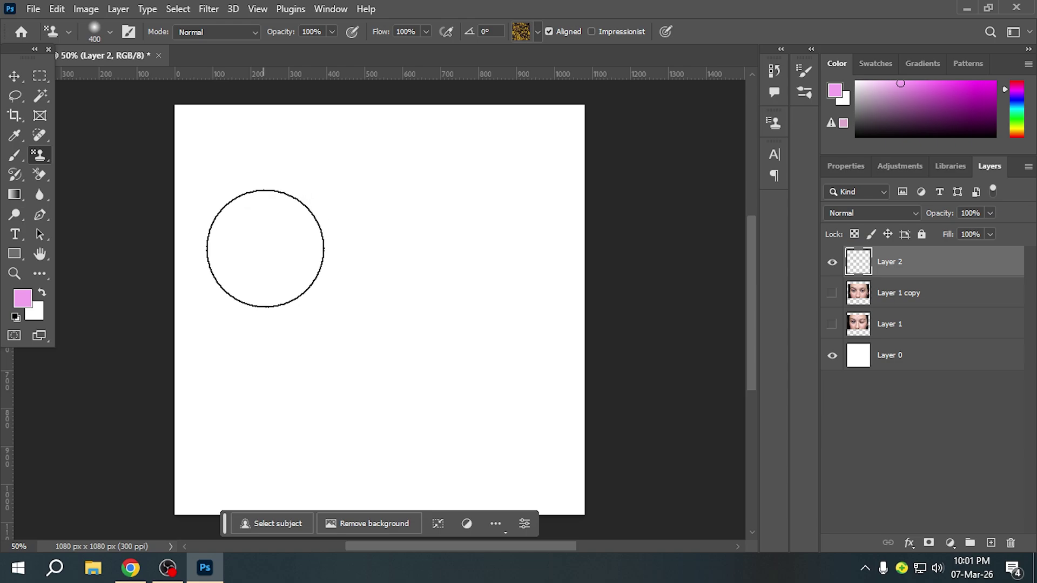
{"action": "mouse_move", "coordinate": [280, 247]}
{"action": "left_mouse_down"}
{"action": "mouse_move", "coordinate": [303, 250]}
{"action": "mouse_move", "coordinate": [308, 269]}
{"action": "mouse_move", "coordinate": [331, 231]}
{"action": "mouse_move", "coordinate": [372, 228]}
{"action": "mouse_move", "coordinate": [493, 250]}
{"action": "mouse_move", "coordinate": [535, 273]}
{"action": "mouse_move", "coordinate": [400, 306]}
{"action": "mouse_move", "coordinate": [295, 292]}
{"action": "mouse_move", "coordinate": [227, 303]}
{"action": "mouse_move", "coordinate": [215, 155]}
{"action": "mouse_move", "coordinate": [556, 162]}
{"action": "mouse_move", "coordinate": [312, 139]}
{"action": "mouse_move", "coordinate": [186, 173]}
{"action": "mouse_move", "coordinate": [340, 415]}
{"action": "mouse_move", "coordinate": [551, 274]}
{"action": "mouse_move", "coordinate": [546, 132]}
{"action": "mouse_move", "coordinate": [514, 108]}
{"action": "mouse_move", "coordinate": [258, 259]}
{"action": "mouse_move", "coordinate": [186, 440]}
{"action": "mouse_move", "coordinate": [556, 475]}
{"action": "mouse_move", "coordinate": [533, 382]}
{"action": "mouse_move", "coordinate": [393, 448]}
{"action": "mouse_move", "coordinate": [556, 486]}
{"action": "mouse_move", "coordinate": [162, 491]}
{"action": "mouse_move", "coordinate": [173, 498]}
{"action": "mouse_move", "coordinate": [446, 221]}
{"action": "left_mouse_up"}
- Review the pattern groups again and show the pattern options, including Import Patterns
{"action": "left_click", "coordinate": [538, 32]}
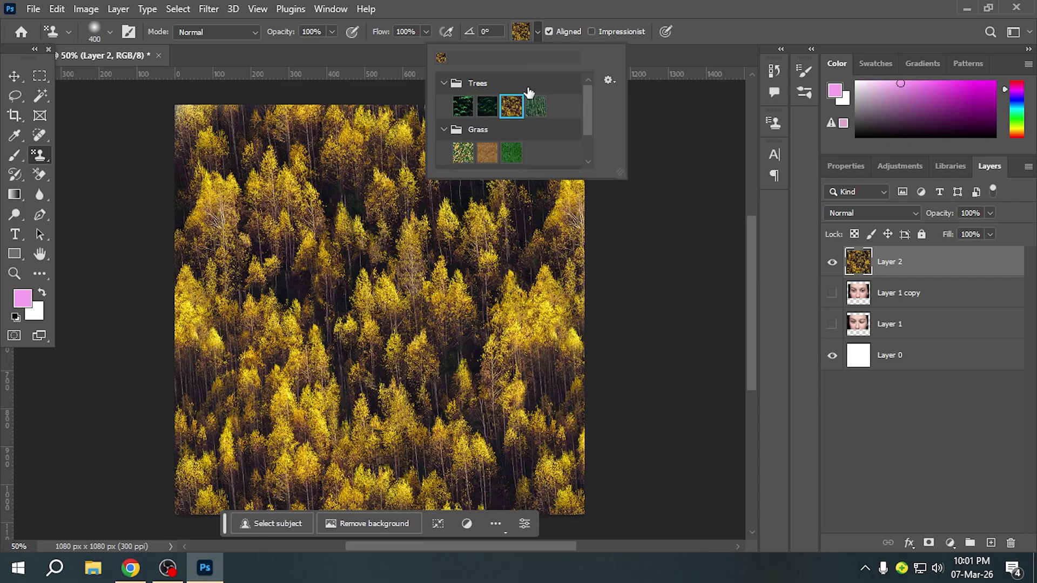
{"action": "scroll", "coordinate": [542, 139], "scroll_direction": "down", "scroll_amount": 3}
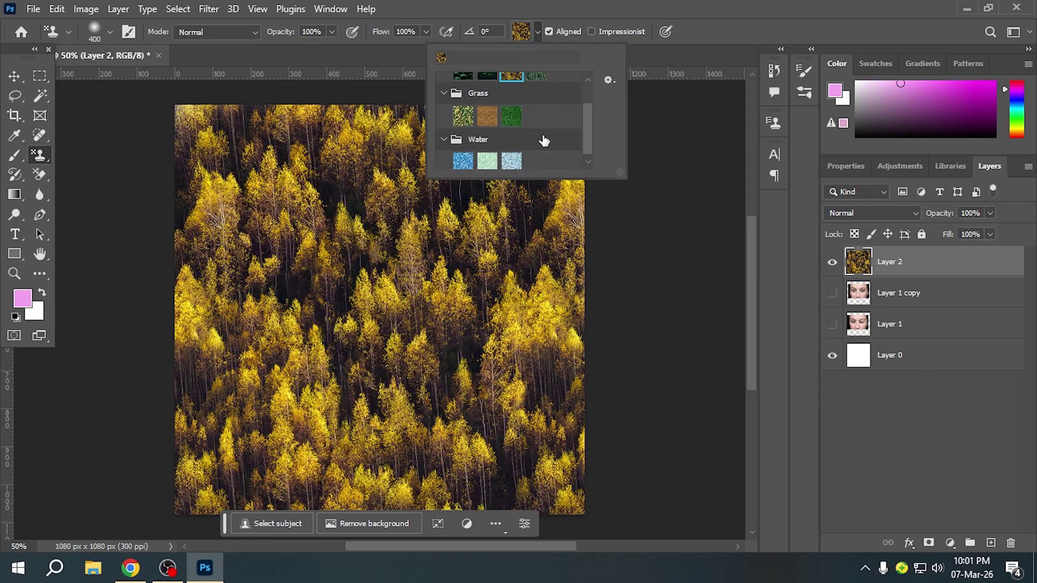
{"action": "left_click", "coordinate": [608, 80]}
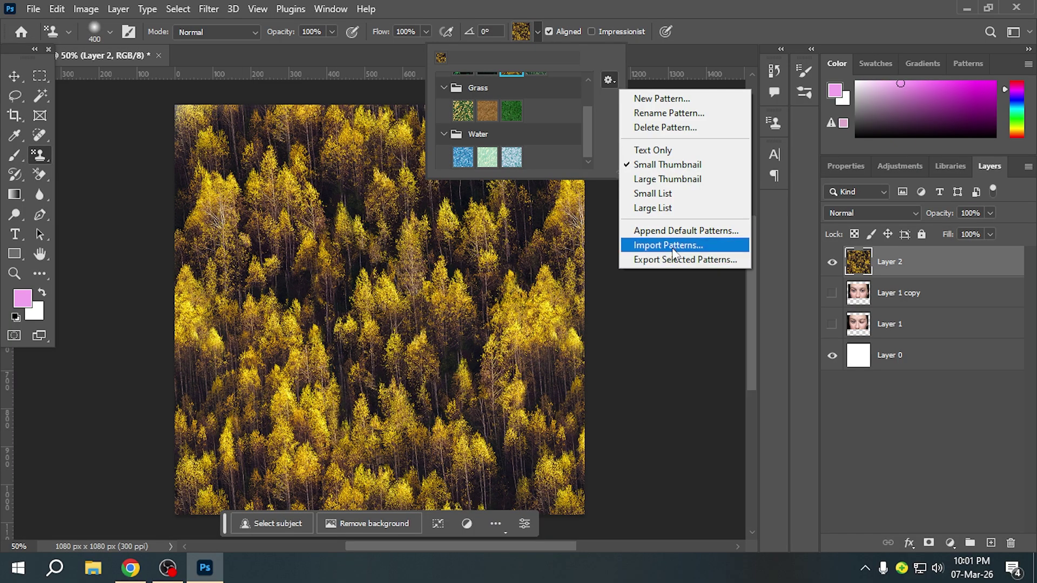
- Show the History Brush and Art History Brush tools, and return to the Move tool
{"action": "left_click", "coordinate": [14, 75]}
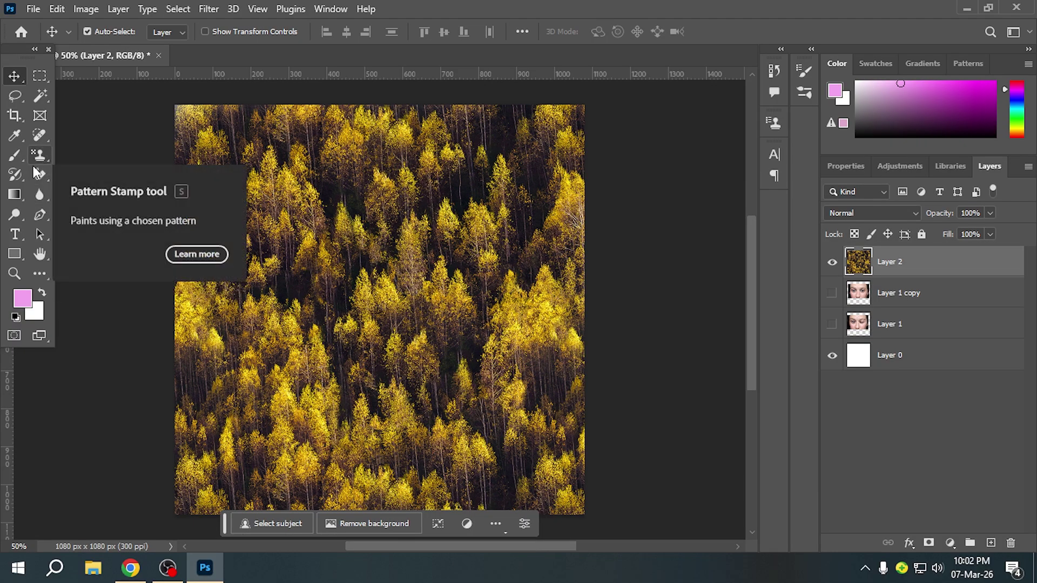
{"action": "left_click", "coordinate": [16, 174]}
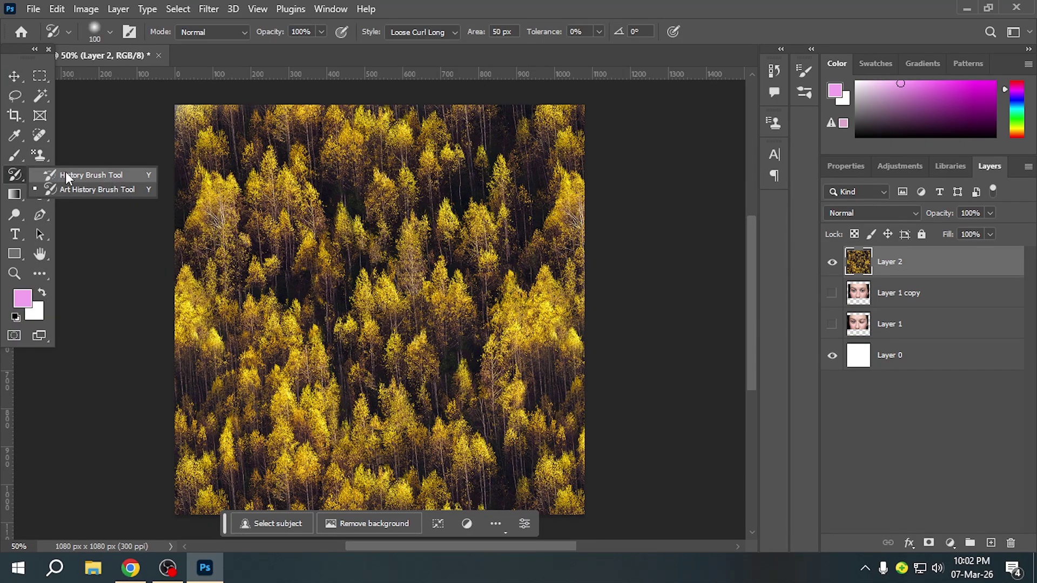
{"action": "left_click", "coordinate": [15, 76]}
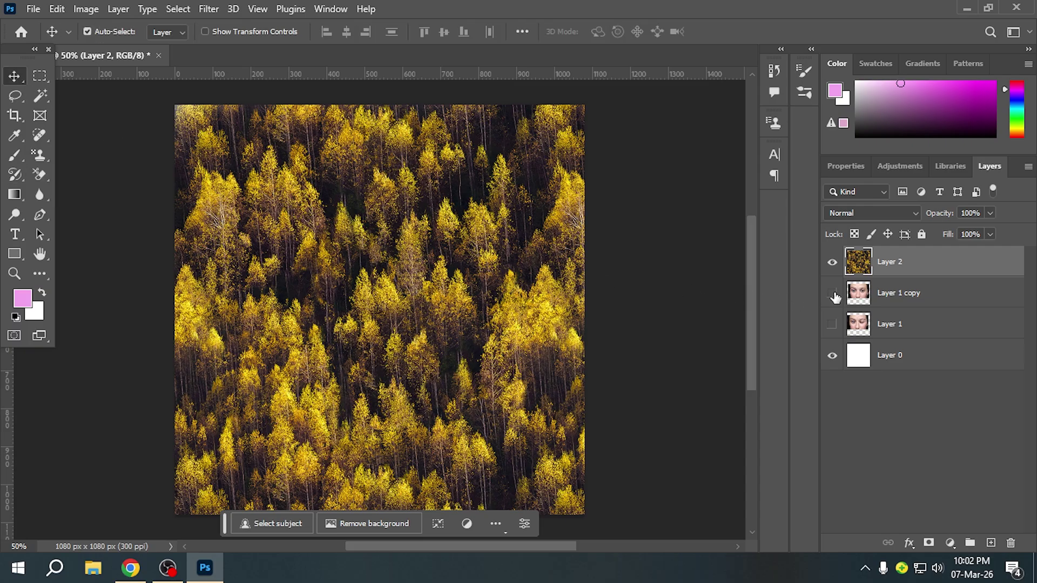
- Switch to Chrome and search Google Images for "sea"
{"action": "left_click", "coordinate": [131, 567]}
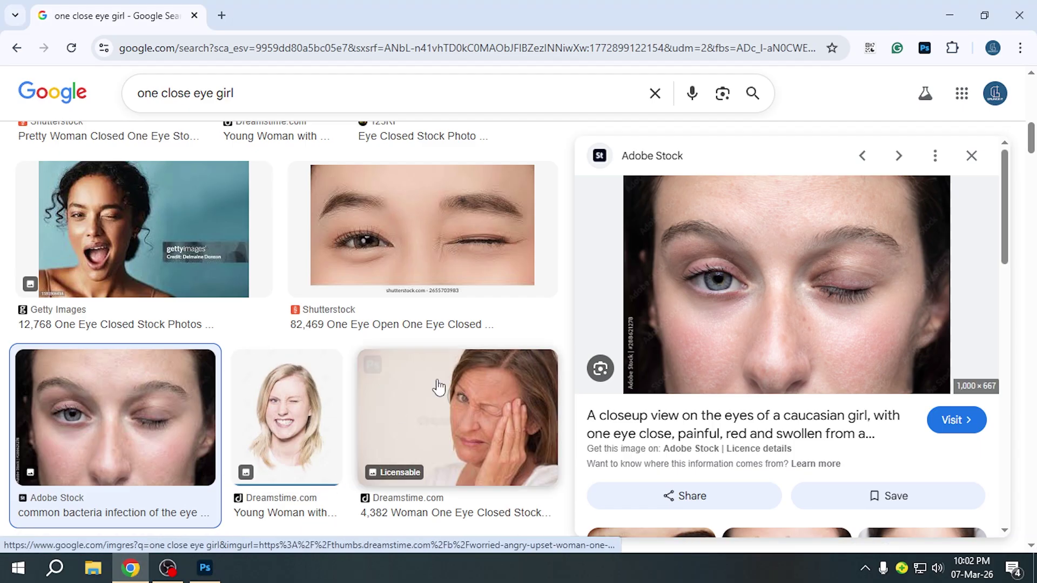
{"action": "triple_click", "coordinate": [226, 93]}
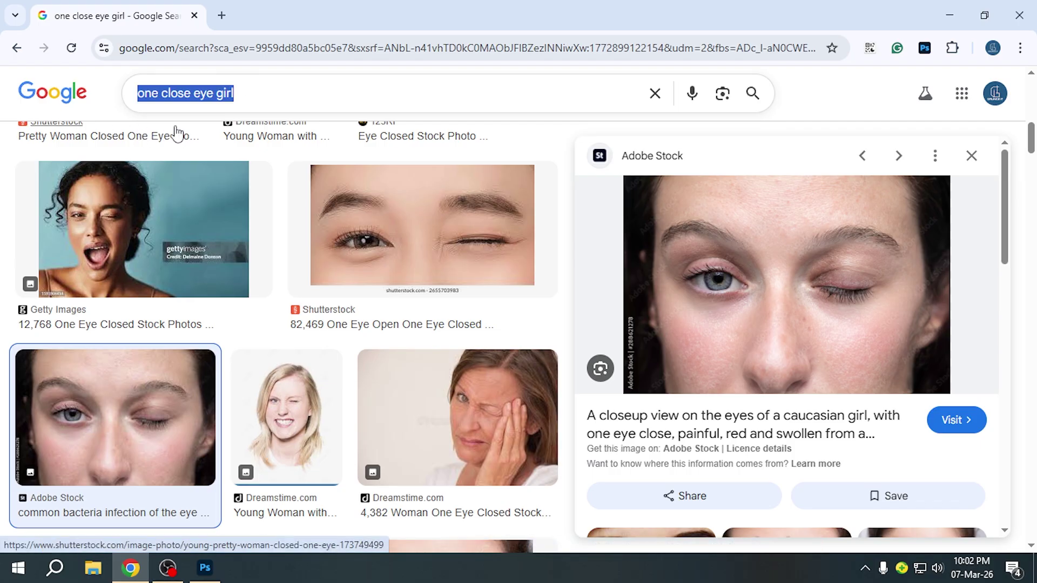
{"action": "type", "text": "Se"}
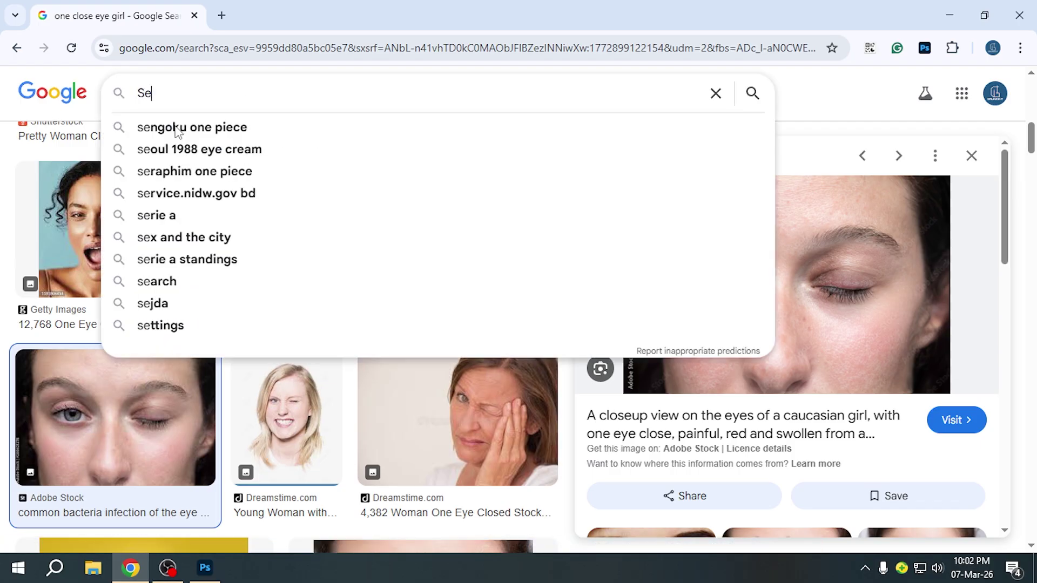
{"action": "type", "text": "a"}
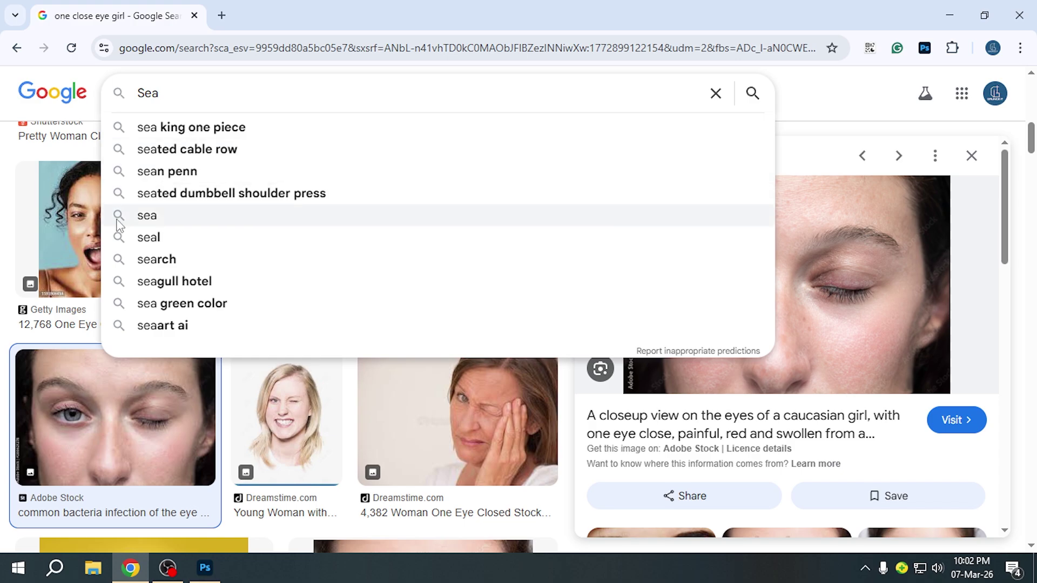
{"action": "left_click", "coordinate": [141, 219]}
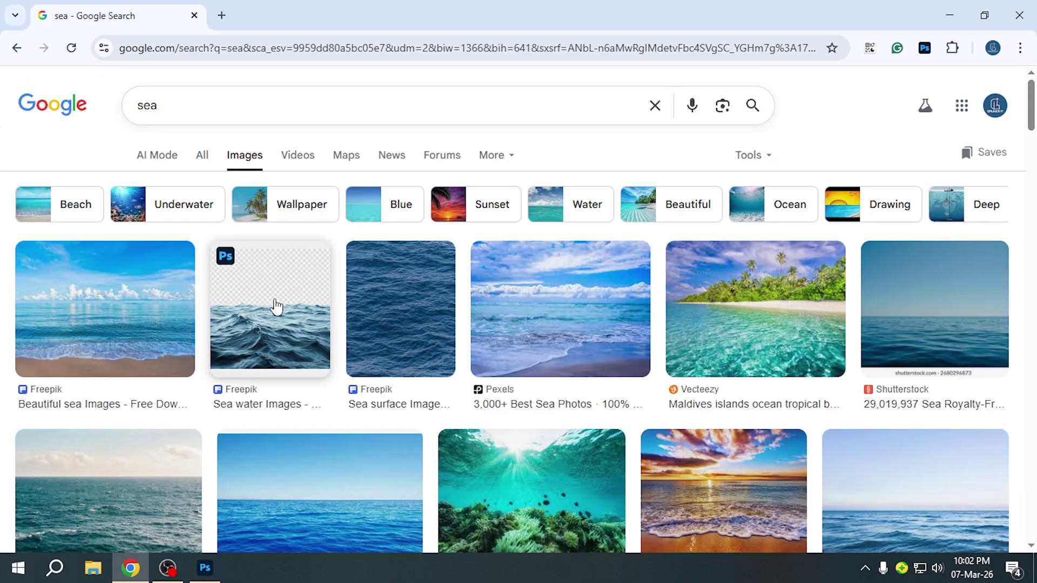
- Find the Freepik sea beach photo with turquoise water in the image results and copy the image
{"action": "scroll", "coordinate": [286, 360], "scroll_direction": "down", "scroll_amount": 1}
{"action": "scroll", "coordinate": [286, 359], "scroll_direction": "down", "scroll_amount": 3}
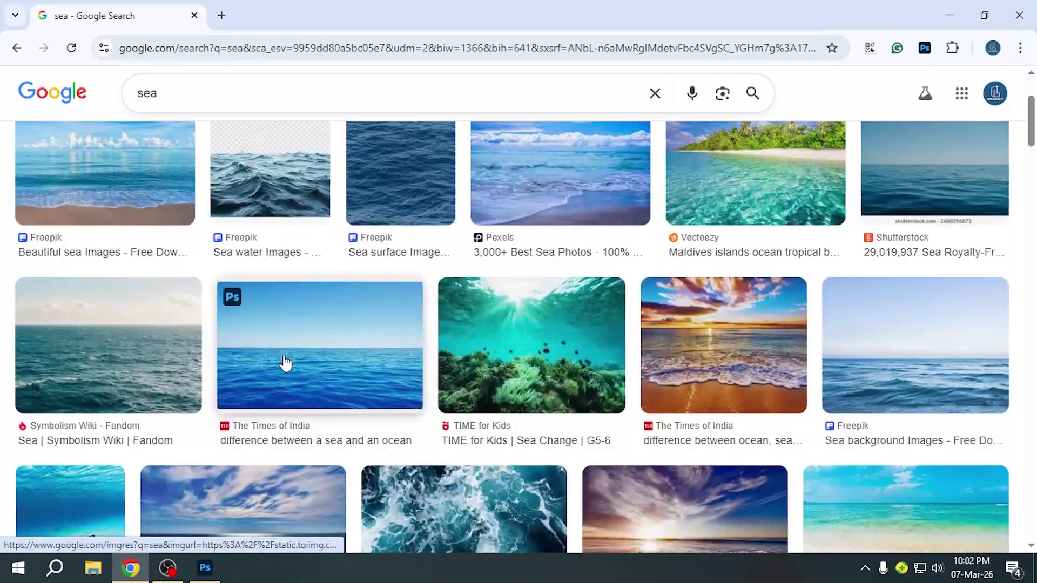
{"action": "scroll", "coordinate": [287, 362], "scroll_direction": "down", "scroll_amount": 3}
{"action": "scroll", "coordinate": [285, 363], "scroll_direction": "down", "scroll_amount": 2}
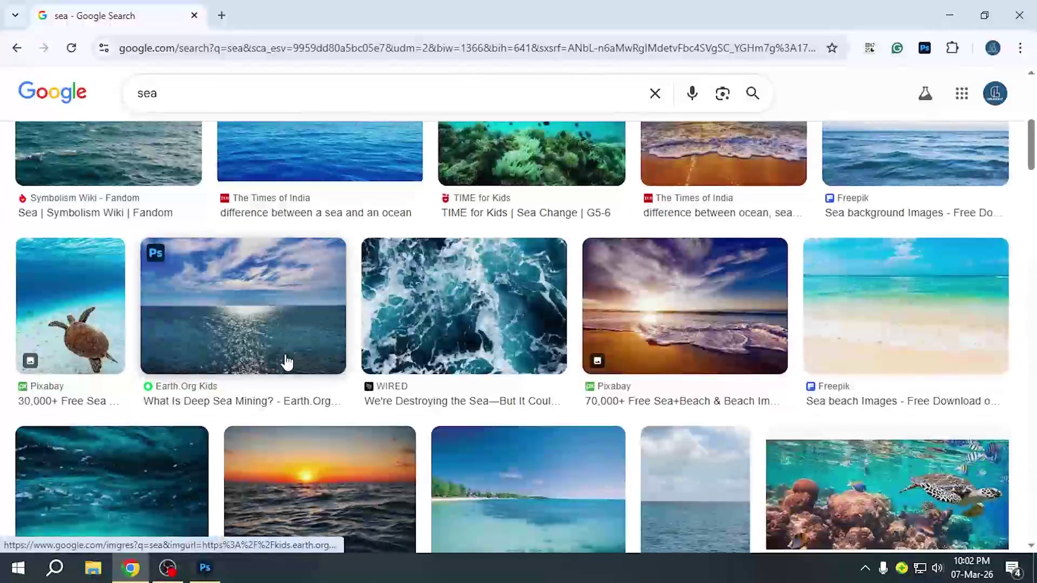
{"action": "left_click", "coordinate": [845, 347]}
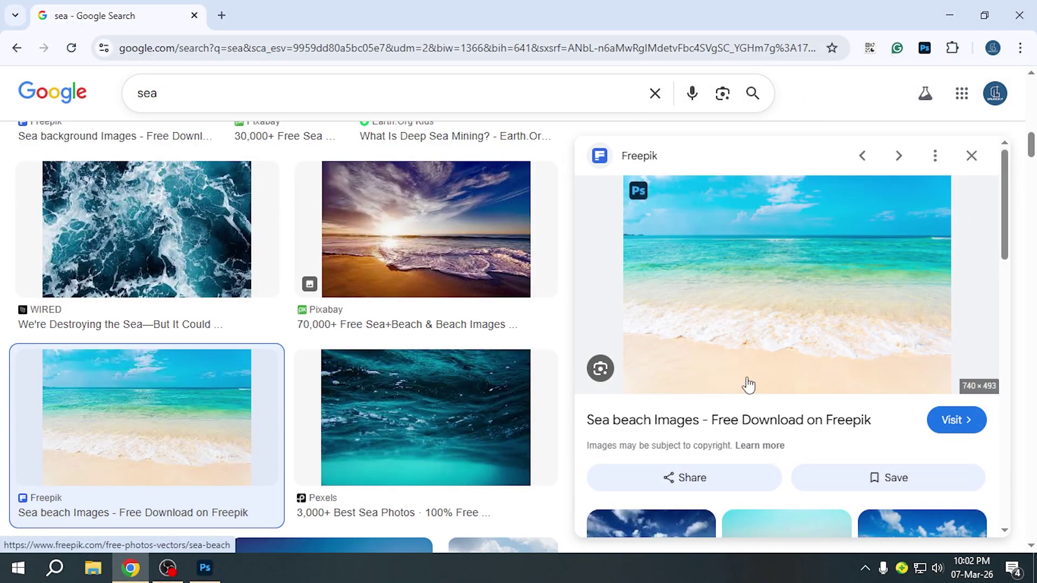
{"action": "right_click", "coordinate": [814, 303]}
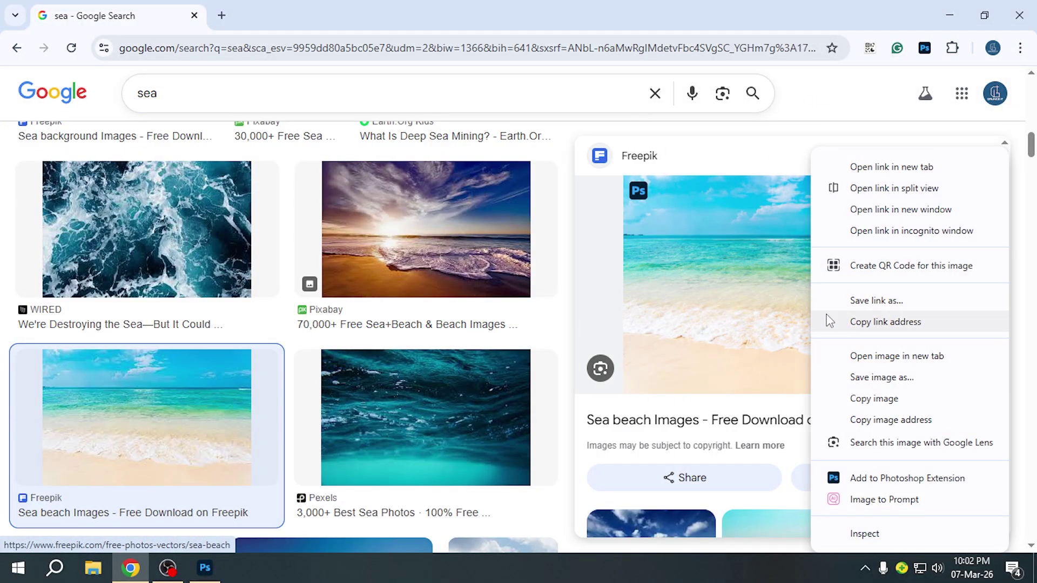
{"action": "left_click", "coordinate": [872, 398]}
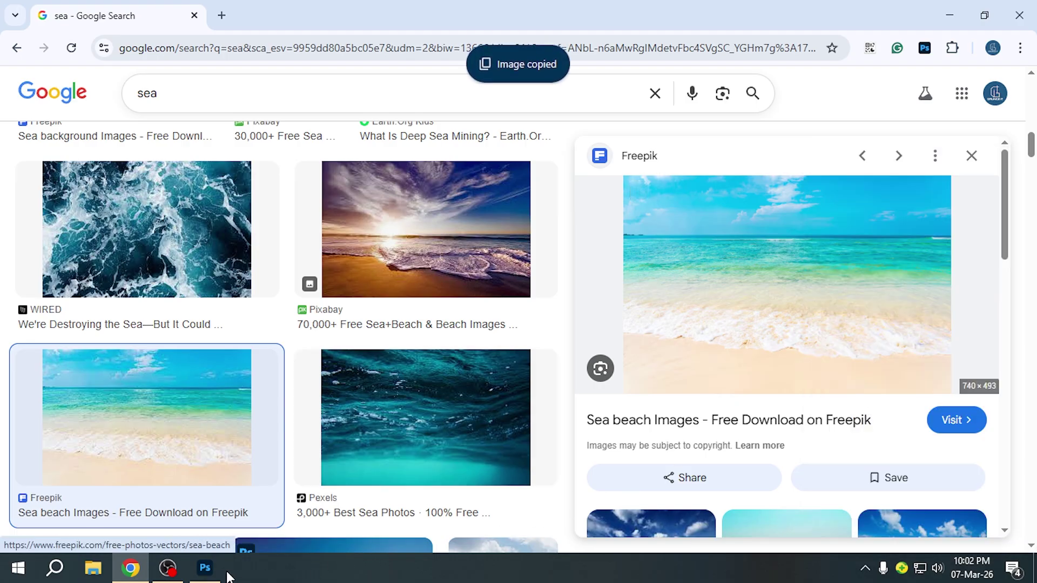
- Switch back to Photoshop, paste the beach photo as a new layer, and hide Layer 2
{"action": "left_click", "coordinate": [205, 568]}
{"action": "key", "text": "ctrl+v"}
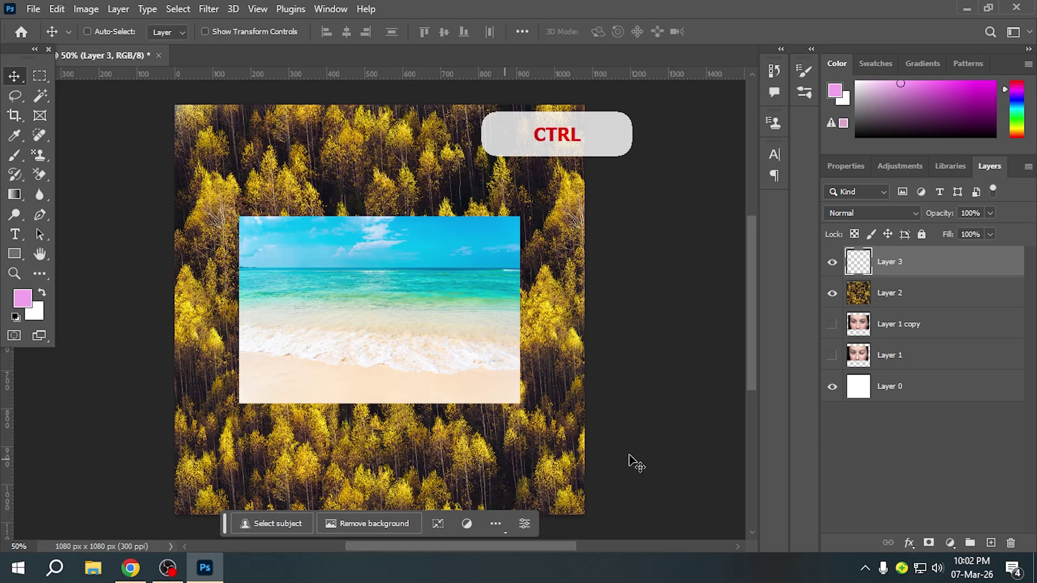
{"action": "left_click", "coordinate": [833, 293]}
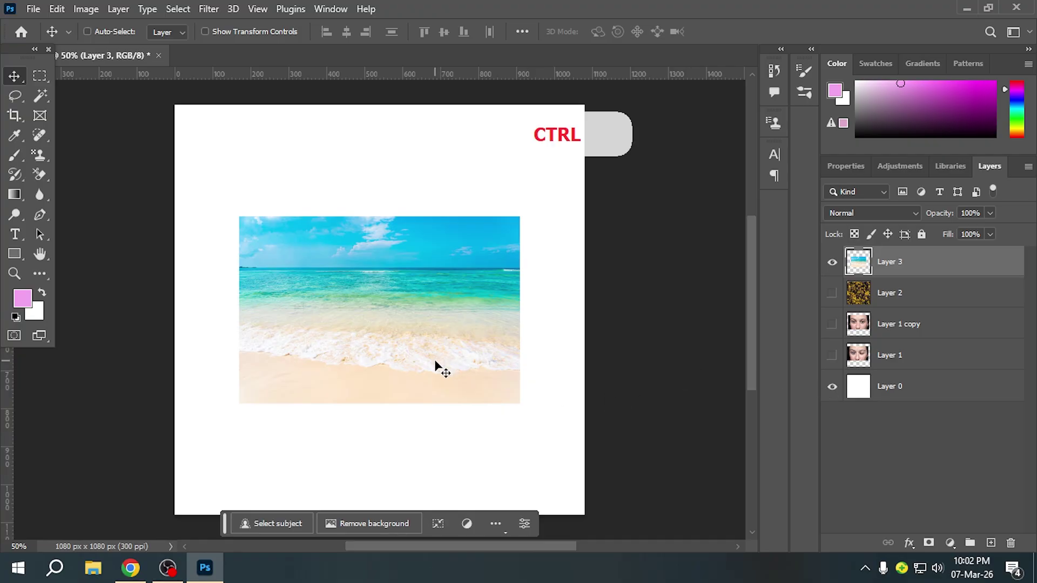
- Scale the beach photo on Layer 3 to 101.43% with Free Transform and move it slightly upward
{"action": "key", "text": "ctrl+t"}
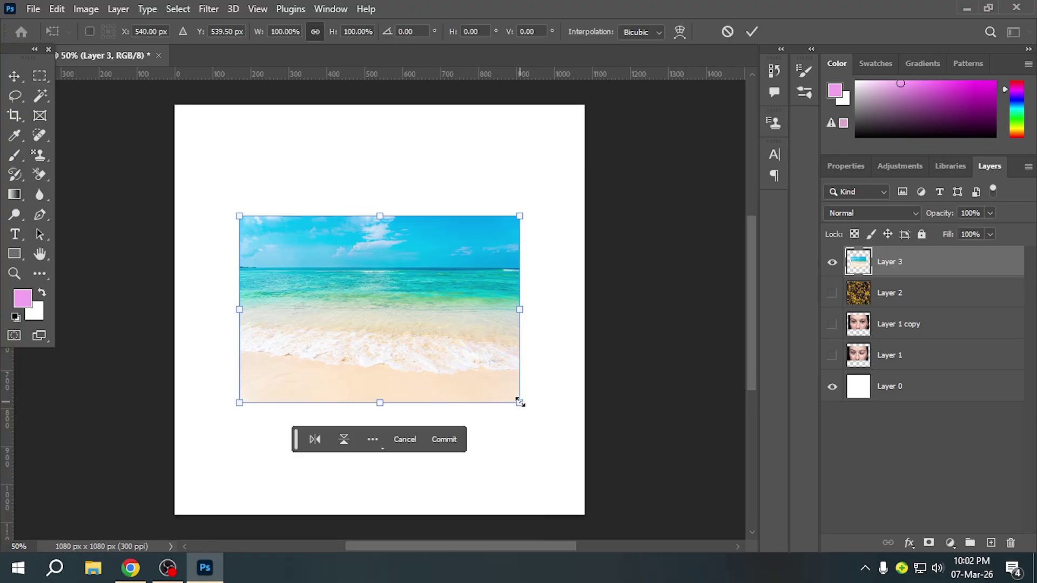
{"action": "mouse_move", "coordinate": [519, 403]}
{"action": "left_mouse_down"}
{"action": "mouse_move", "coordinate": [546, 421]}
{"action": "mouse_move", "coordinate": [523, 405]}
{"action": "left_mouse_up"}
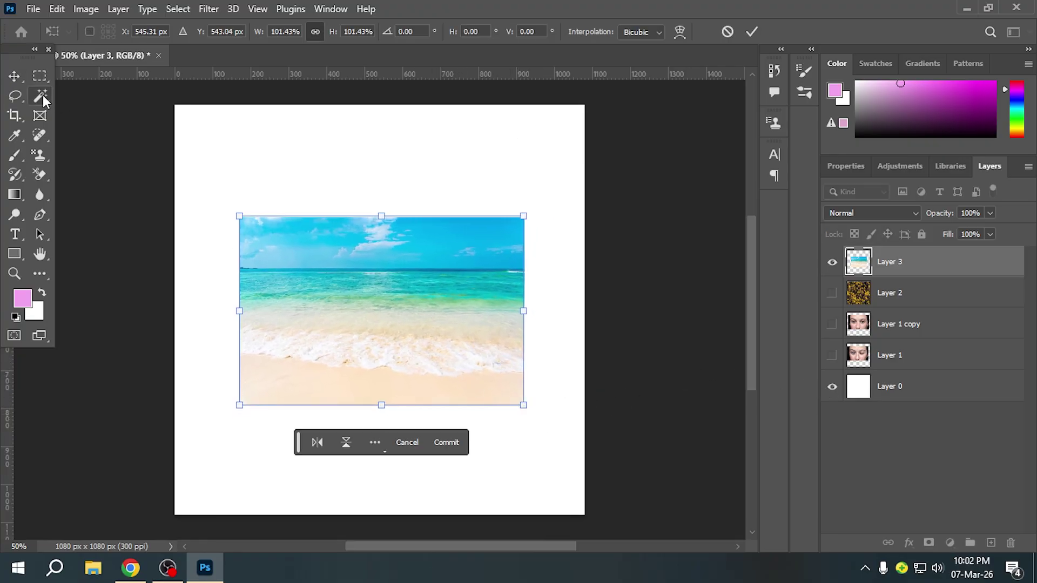
{"action": "left_click", "coordinate": [15, 76]}
{"action": "left_click_drag", "start_coordinate": [420, 319], "coordinate": [396, 300]}
{"action": "left_click", "coordinate": [613, 314]}
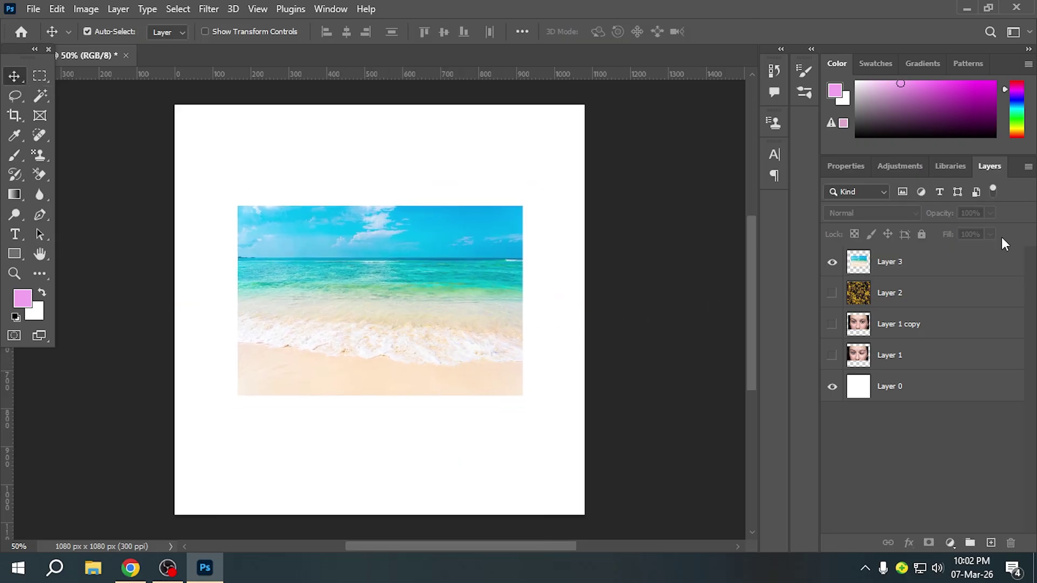
- Enlarge the beach photo on Layer 3 further with Free Transform and center it horizontally on the canvas
{"action": "left_click", "coordinate": [965, 264]}
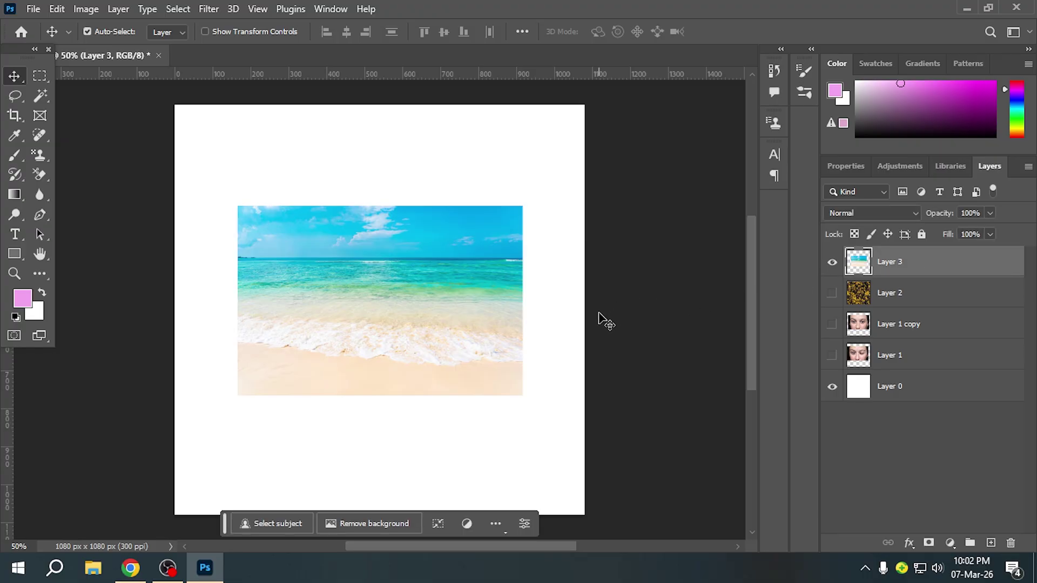
{"action": "key", "text": "ctrl+t"}
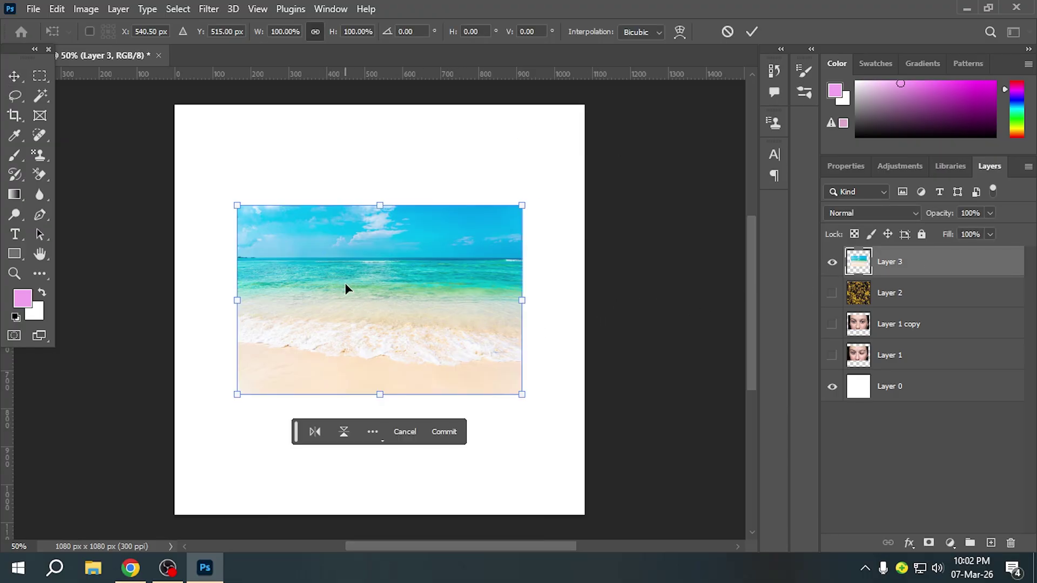
{"action": "mouse_move", "coordinate": [521, 395]}
{"action": "left_mouse_down"}
{"action": "mouse_move", "coordinate": [546, 407]}
{"action": "mouse_move", "coordinate": [495, 378]}
{"action": "mouse_move", "coordinate": [538, 406]}
{"action": "left_mouse_up"}
{"action": "left_click_drag", "start_coordinate": [457, 337], "coordinate": [430, 300]}
{"action": "left_click_drag", "start_coordinate": [513, 372], "coordinate": [537, 389]}
{"action": "left_click", "coordinate": [16, 78]}
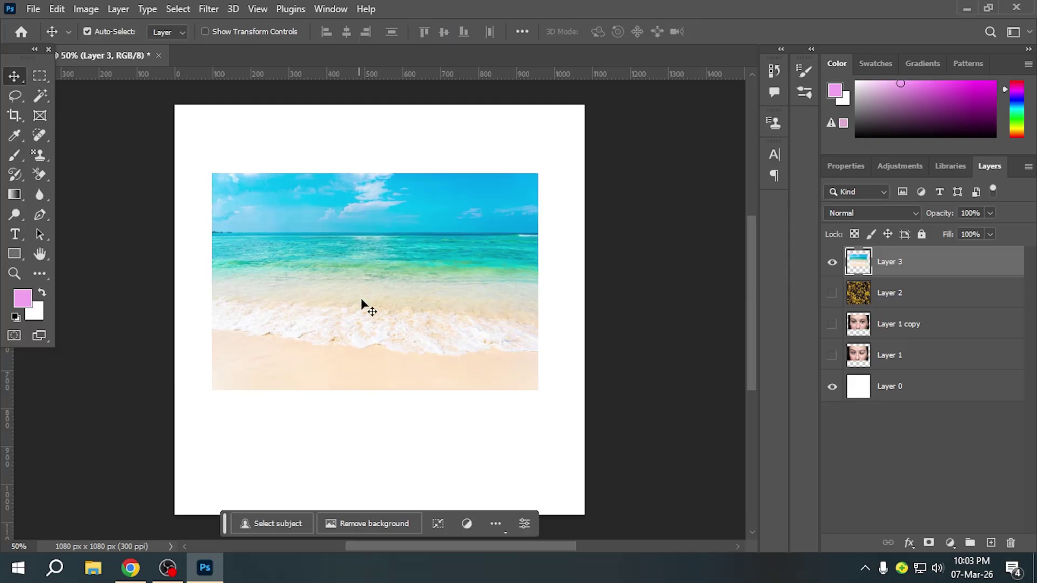
{"action": "mouse_move", "coordinate": [362, 303]}
{"action": "left_mouse_down"}
{"action": "mouse_move", "coordinate": [355, 318]}
{"action": "mouse_move", "coordinate": [367, 320]}
{"action": "left_mouse_up"}
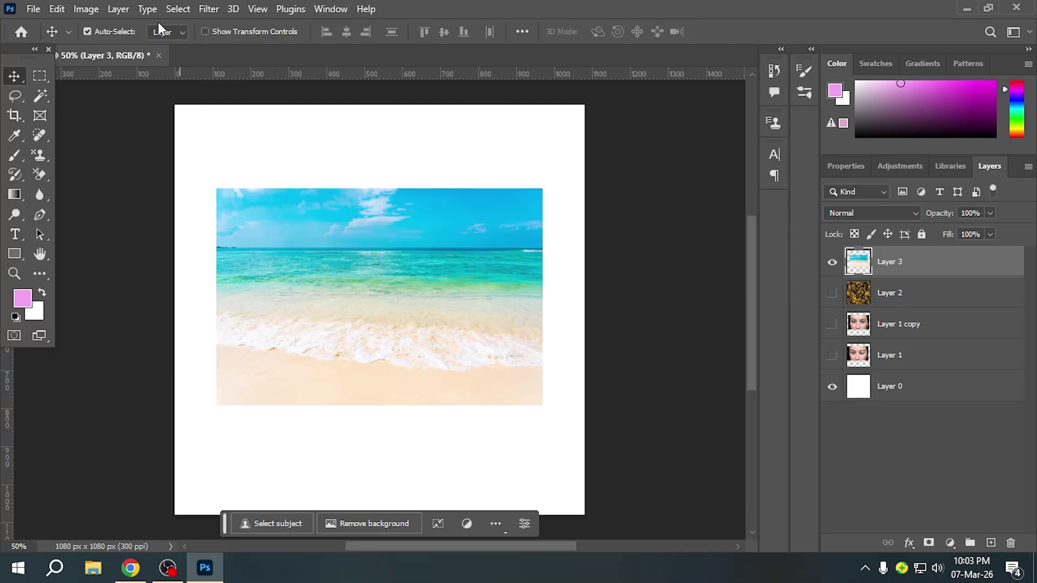
- Apply a Black & White adjustment with the Default preset to the beach photo on Layer 3
{"action": "left_click", "coordinate": [96, 11]}
{"action": "mouse_move", "coordinate": [176, 50]}
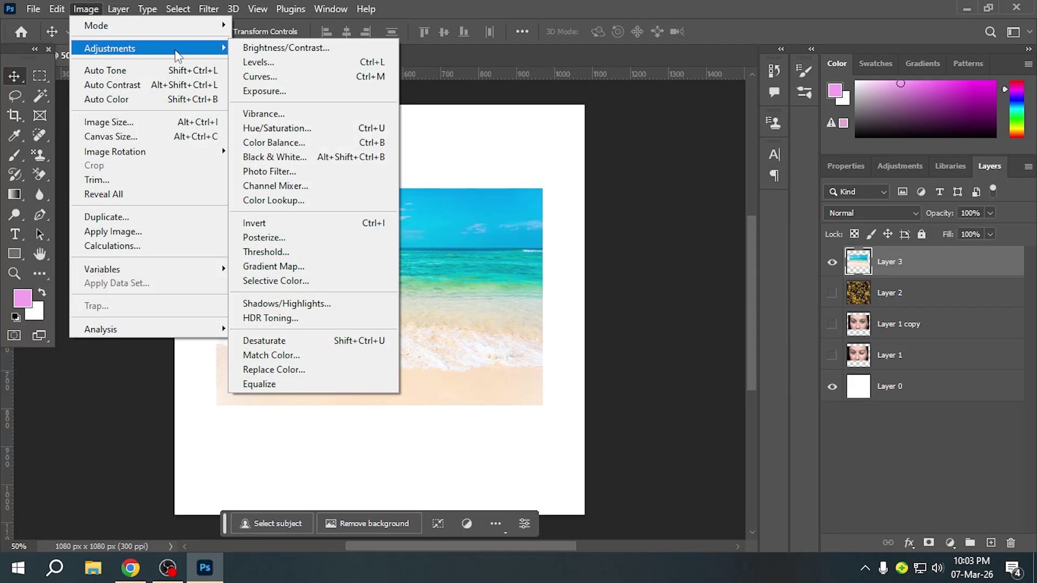
{"action": "left_click", "coordinate": [277, 160]}
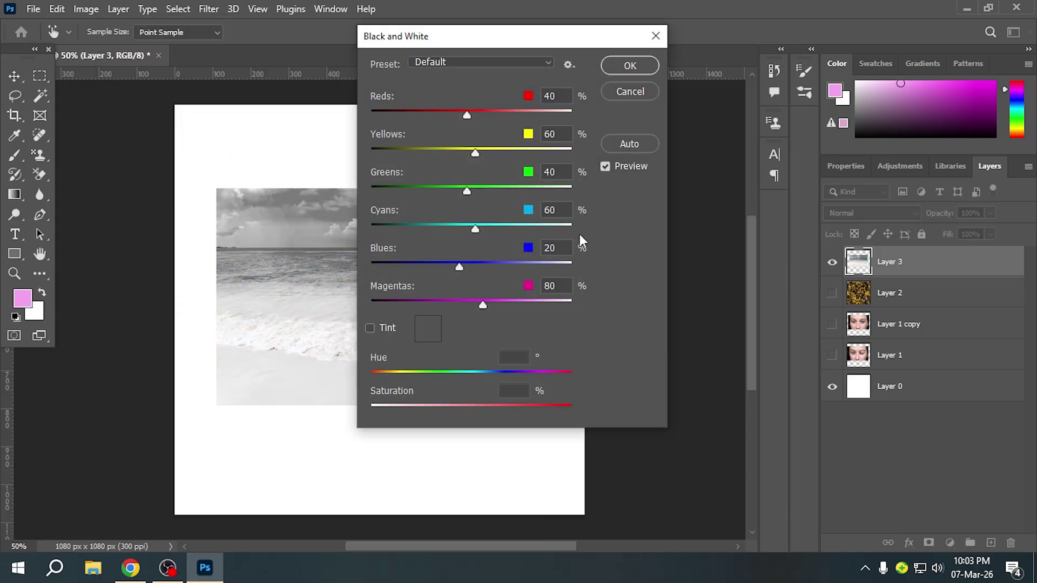
{"action": "left_click", "coordinate": [624, 66]}
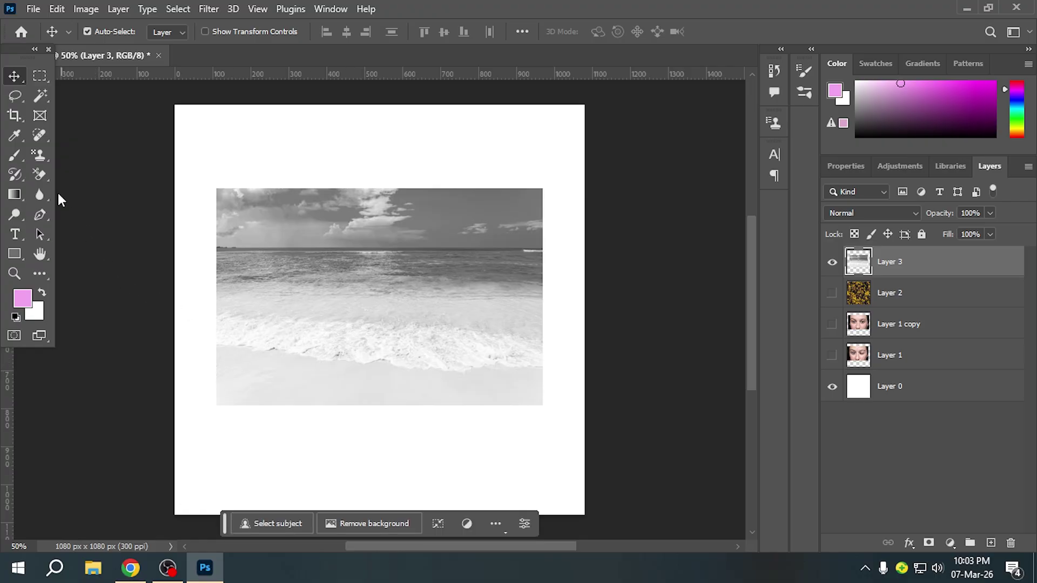
- Enlarge the History Brush to about 175 px and try dabbing it on the sand in the black-and-white photo's lower-left corner
{"action": "left_click", "coordinate": [10, 170]}
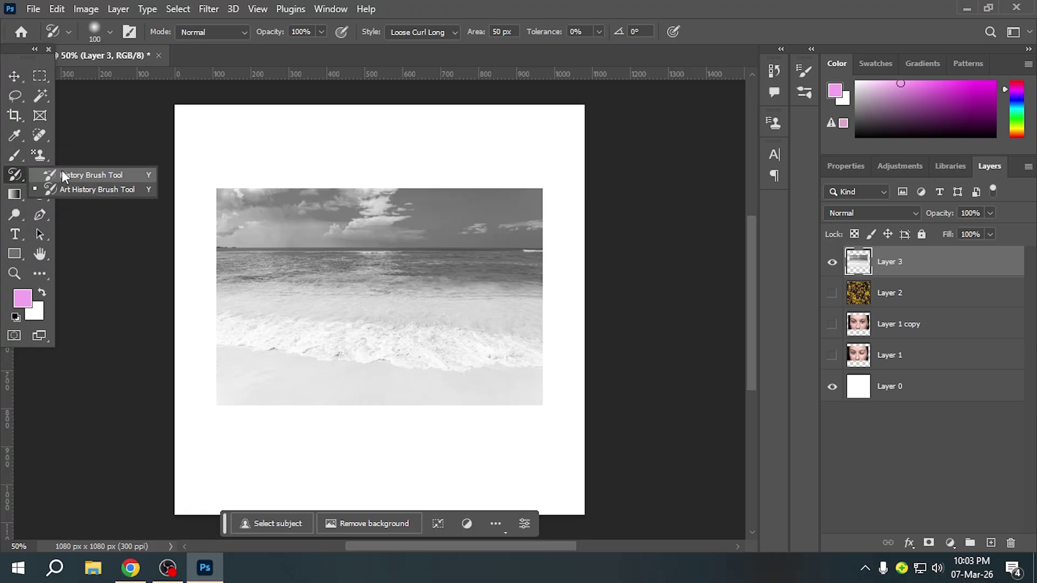
{"action": "left_click", "coordinate": [62, 170]}
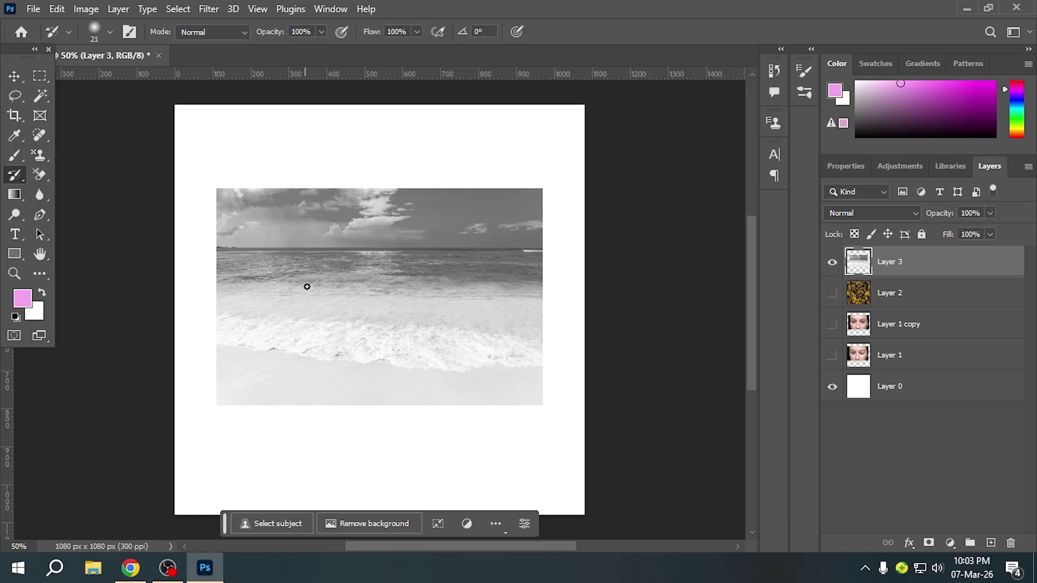
{"action": "key", "text": "bracketright"}
{"action": "key", "text": "bracketright"}
{"action": "key", "text": "bracketright"}
{"action": "key", "text": "bracketright"}
{"action": "key", "text": "bracketright"}
{"action": "key", "text": "bracketright"}
{"action": "key", "text": "bracketright"}
{"action": "key", "text": "bracketright"}
{"action": "key", "text": "bracketright"}
{"action": "key", "text": "bracketright"}
{"action": "key", "text": "bracketright"}
{"action": "key", "text": "bracketright"}
{"action": "key", "text": "bracketright"}
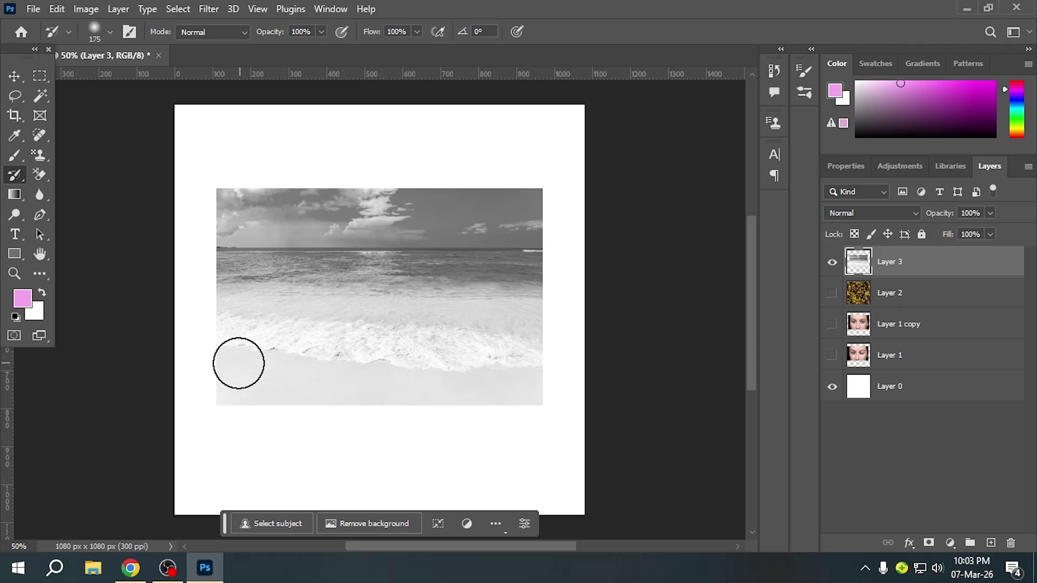
{"action": "left_click", "coordinate": [244, 377]}
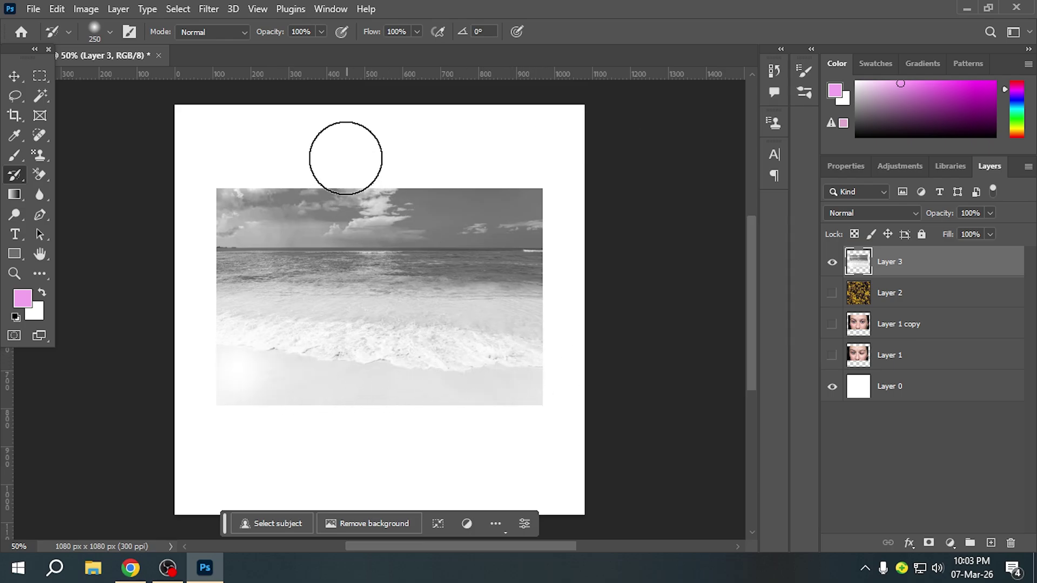
- Set the History Brush size to 130 px and try painting a short stroke over the sky near the horizon
{"action": "left_click", "coordinate": [110, 31]}
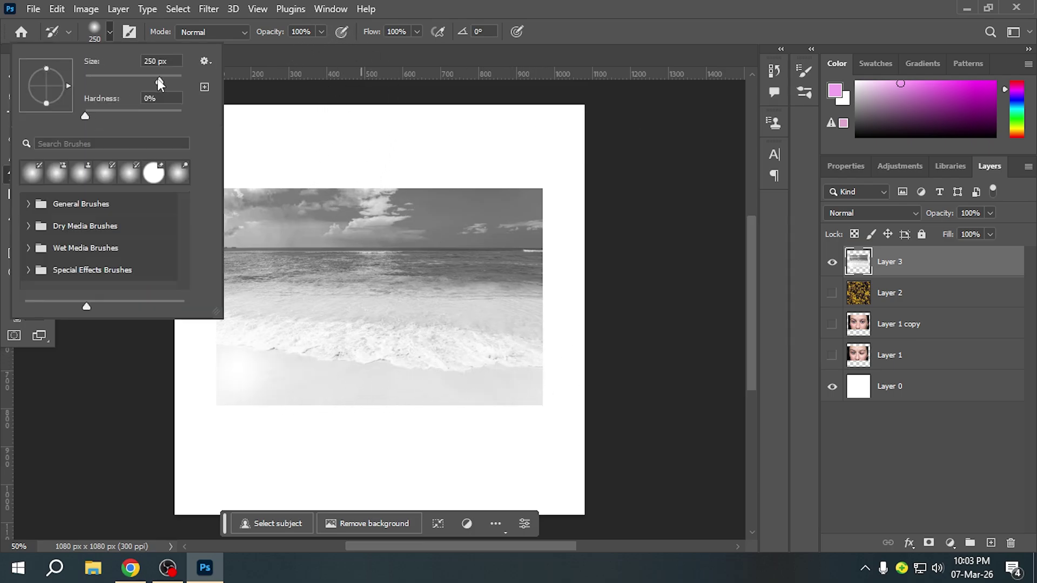
{"action": "left_click", "coordinate": [247, 64]}
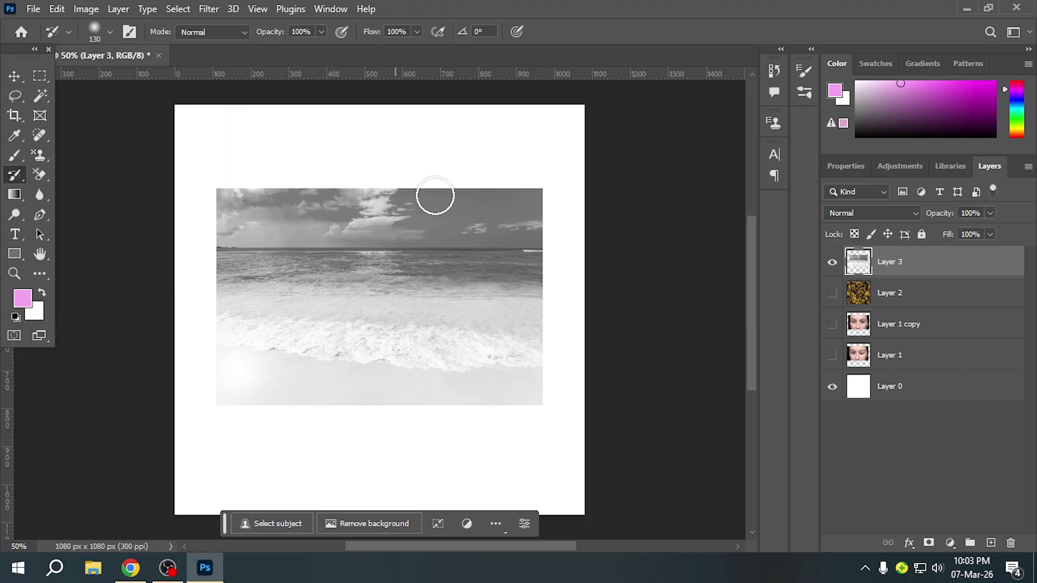
{"action": "left_click_drag", "start_coordinate": [313, 227], "coordinate": [358, 253]}
{"action": "left_click", "coordinate": [401, 248]}
- Undo the History Brush strokes, the Black & White adjustment and the last repositioning of the beach photo
{"action": "key", "text": "ctrl+z"}
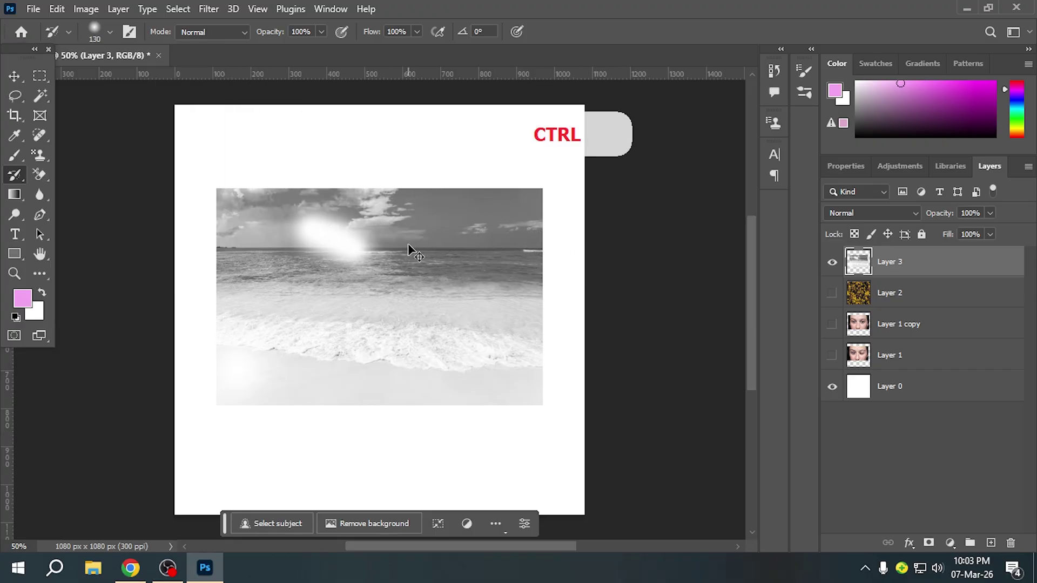
{"action": "key", "text": "ctrl+z"}
{"action": "key", "text": "ctrl+z"}
{"action": "key", "text": "ctrl+z"}
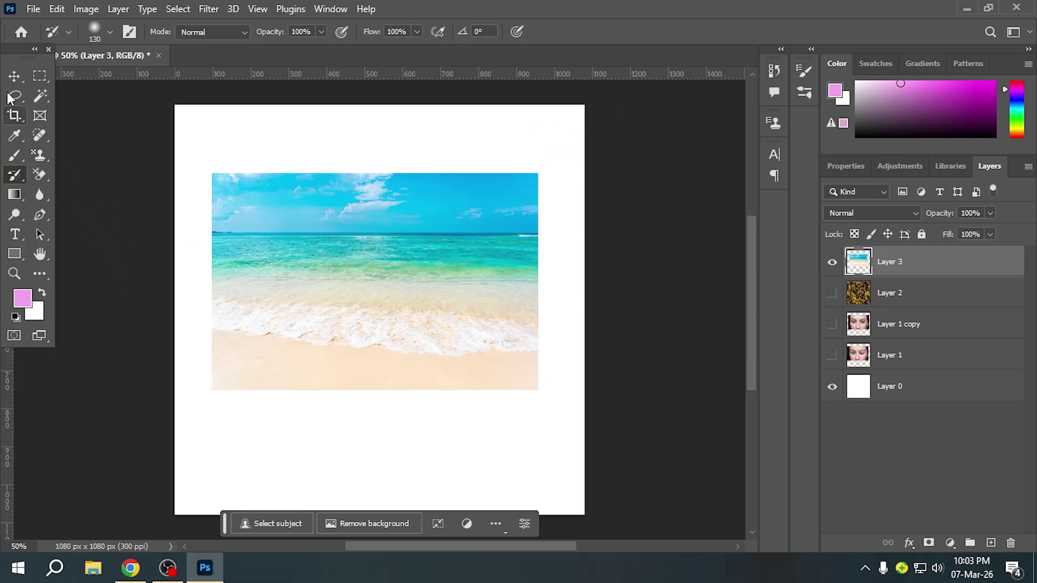
- Move the beach photo slightly up and to the left, and delete Layer 3
{"action": "left_click", "coordinate": [14, 75]}
{"action": "left_click_drag", "start_coordinate": [302, 315], "coordinate": [281, 302]}
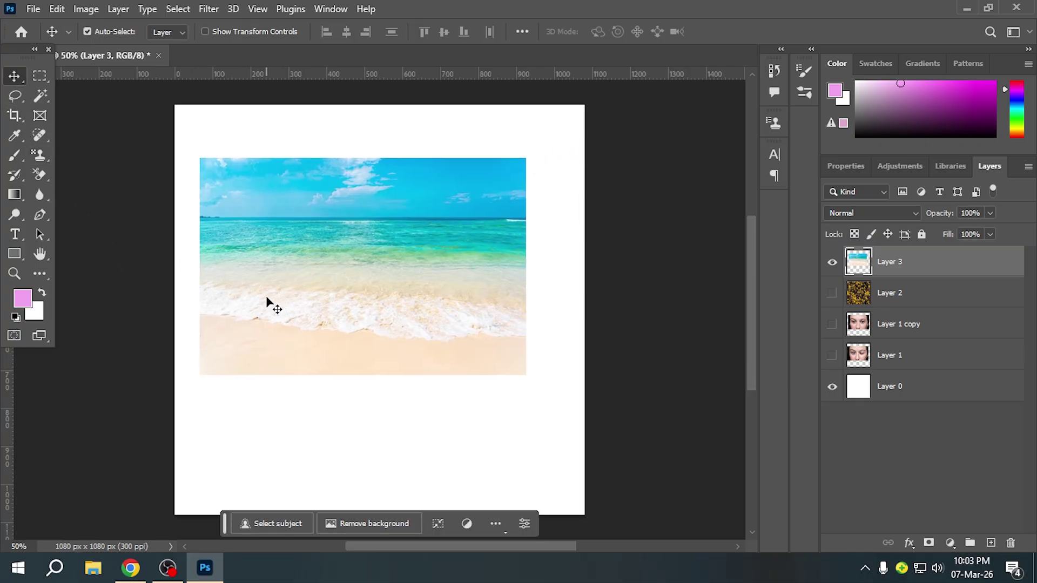
{"action": "key", "text": "Delete"}
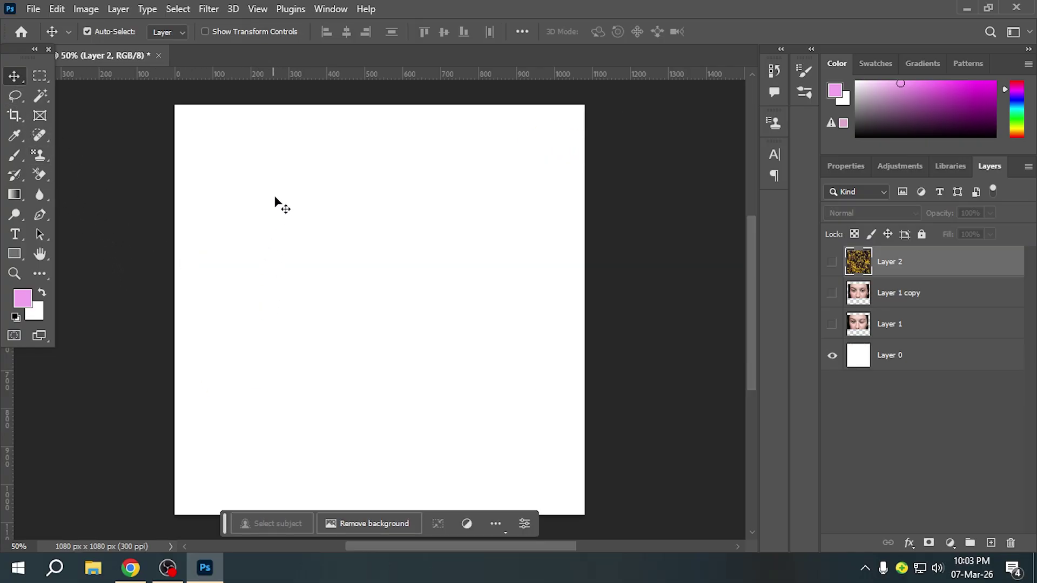
- Close the Untitled-1 document without saving the changes
{"action": "right_click", "coordinate": [198, 57]}
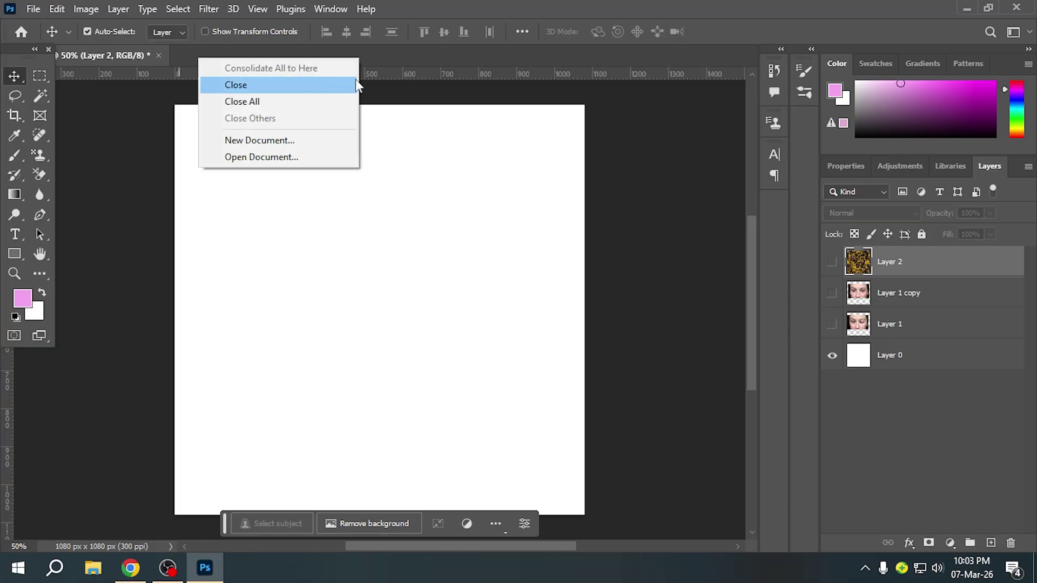
{"action": "left_click", "coordinate": [158, 56]}
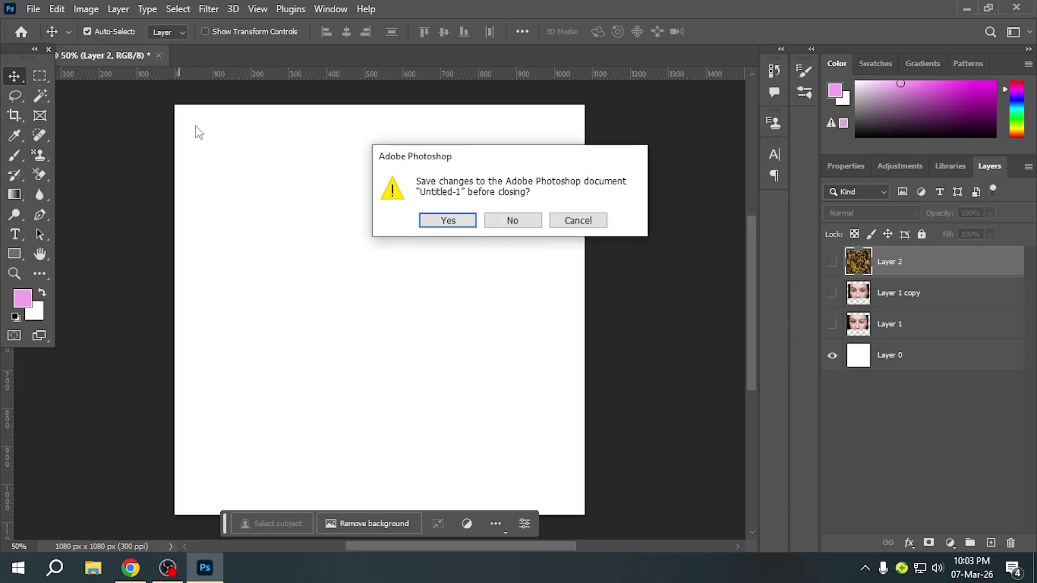
{"action": "left_click", "coordinate": [497, 226]}
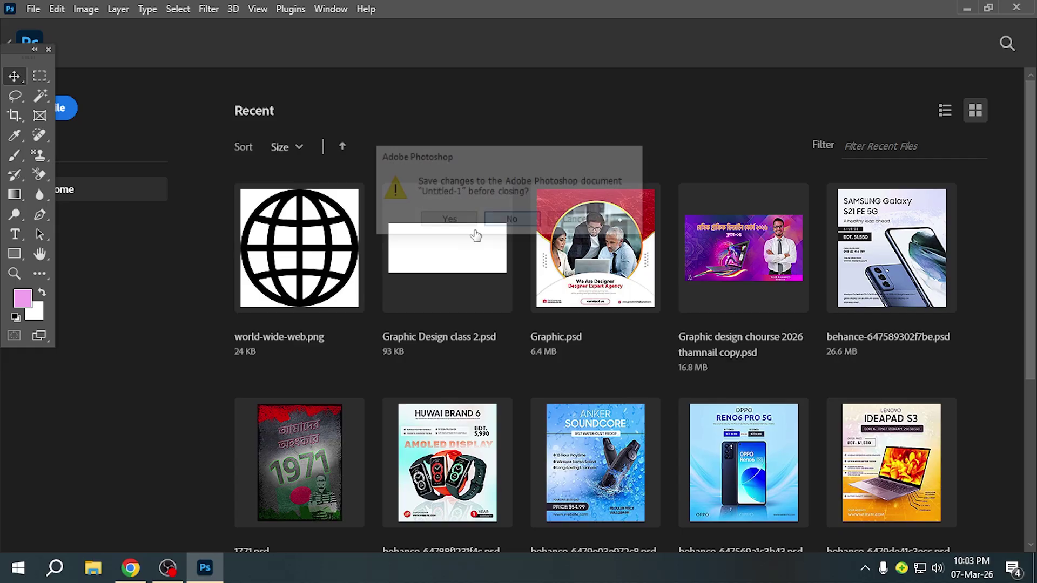
{"action": "left_click", "coordinate": [131, 567]}
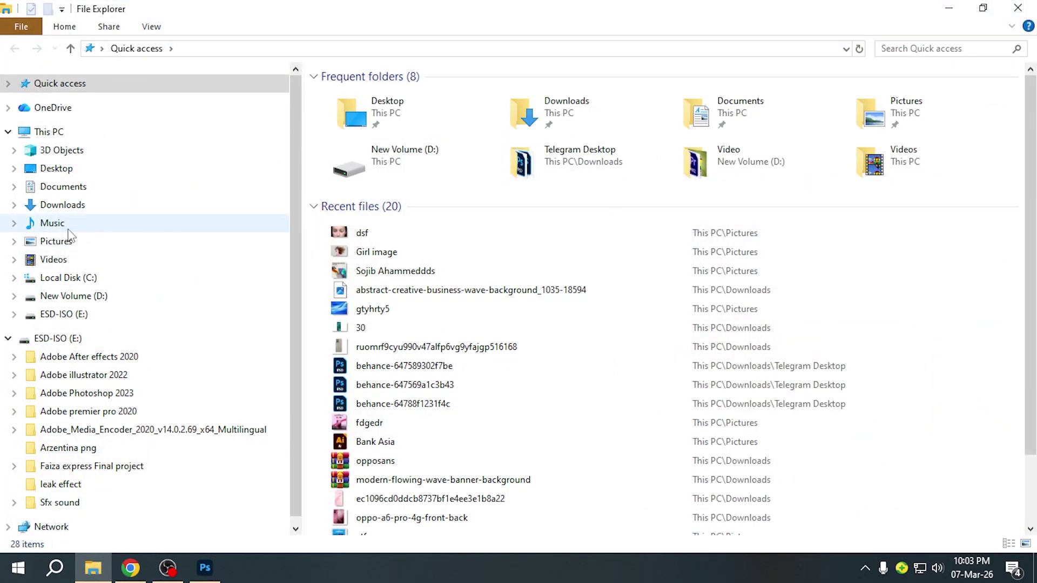
{"action": "left_click", "coordinate": [59, 243]}
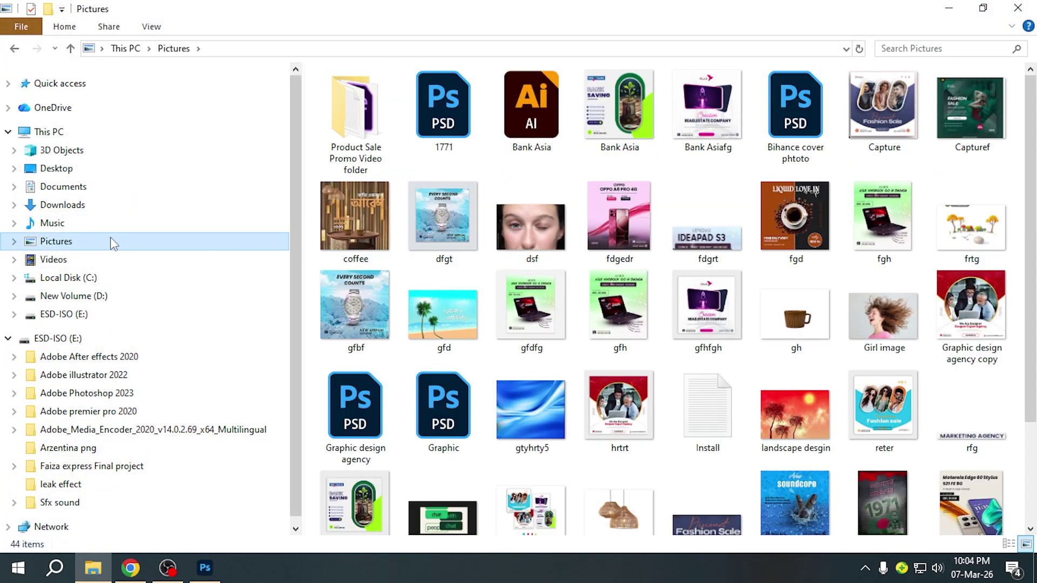
{"action": "left_click", "coordinate": [55, 205]}
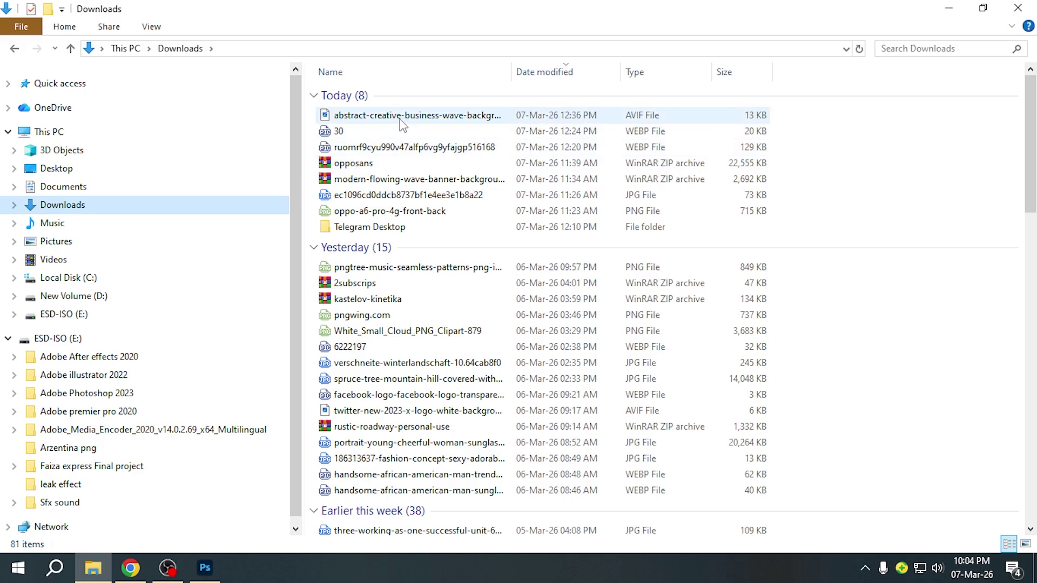
{"action": "left_click_drag", "start_coordinate": [403, 124], "coordinate": [242, 479]}
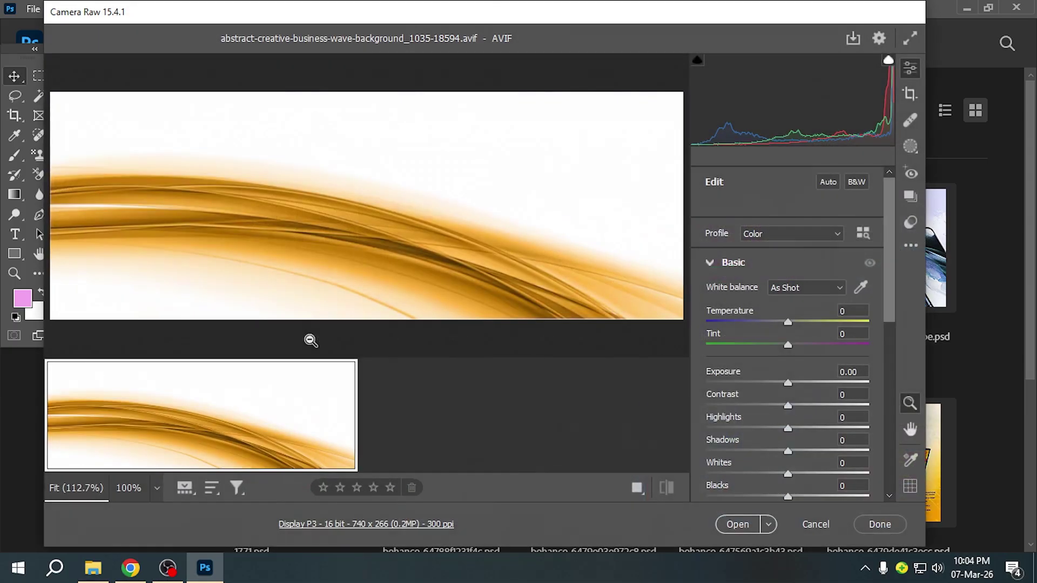
{"action": "left_click", "coordinate": [811, 523]}
- Switch to Chrome and save the Freepik beach image to the Pictures folder as an AVIF file under its suggested name
{"action": "left_click", "coordinate": [131, 568]}
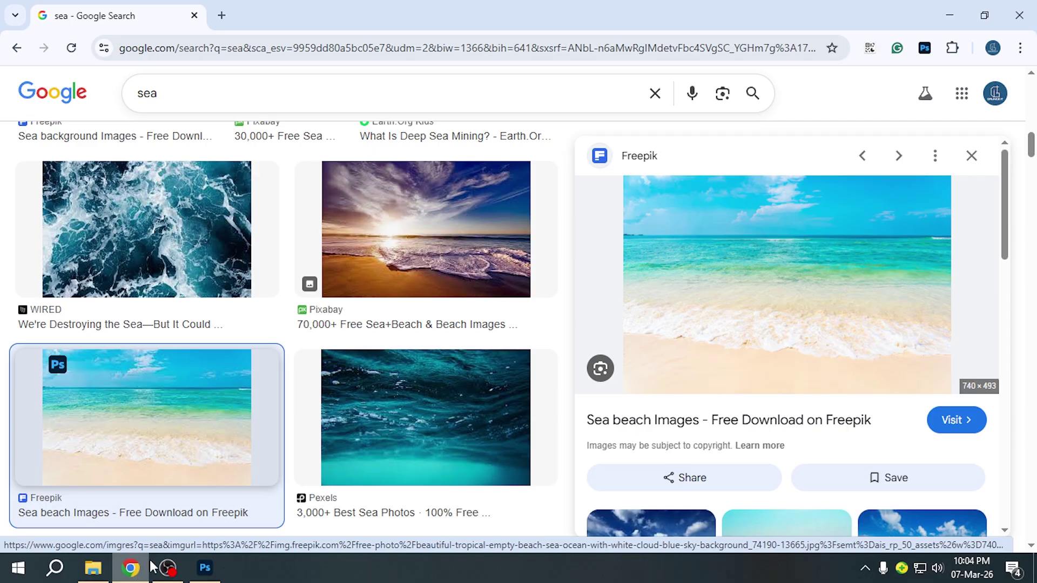
{"action": "mouse_move", "coordinate": [675, 262]}
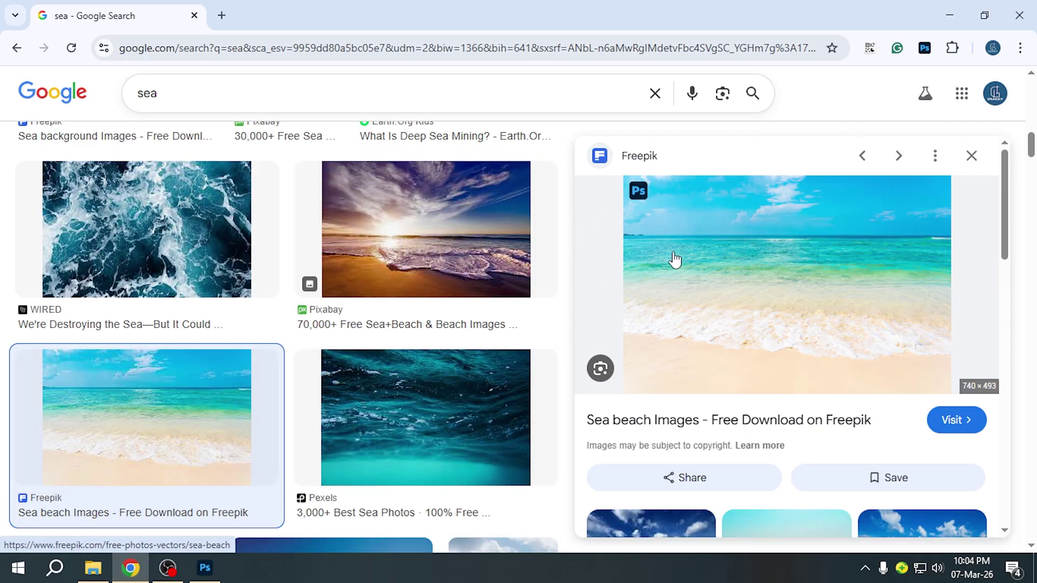
{"action": "right_click", "coordinate": [712, 294]}
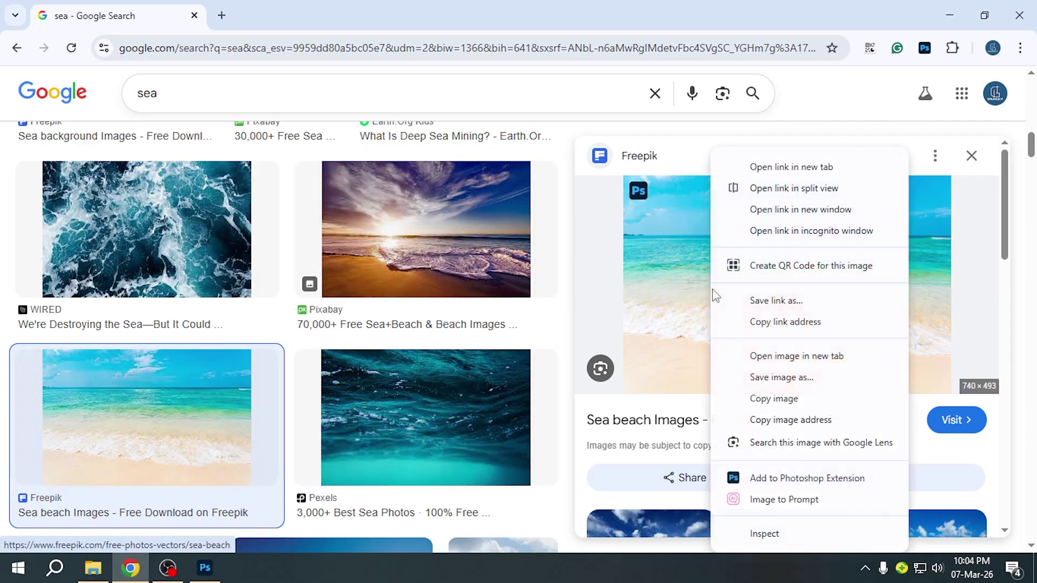
{"action": "left_click", "coordinate": [781, 377]}
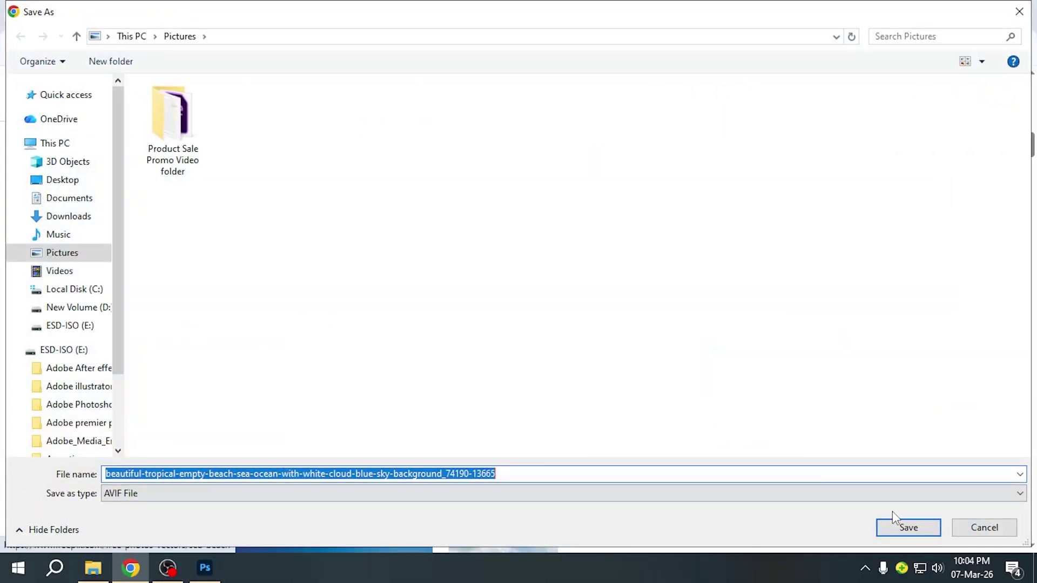
{"action": "left_click", "coordinate": [905, 525]}
- Try twice to open the downloaded beach AVIF in Photoshop, finishing Camera Raw with Done each time
{"action": "left_click_drag", "start_coordinate": [854, 98], "coordinate": [477, 345]}
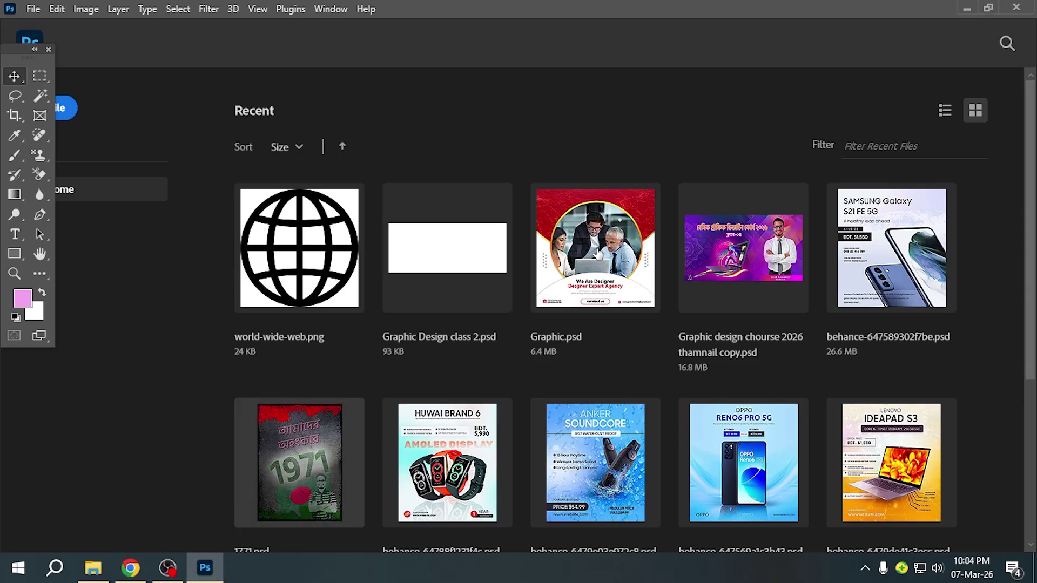
{"action": "left_click_drag", "start_coordinate": [597, 253], "coordinate": [599, 249]}
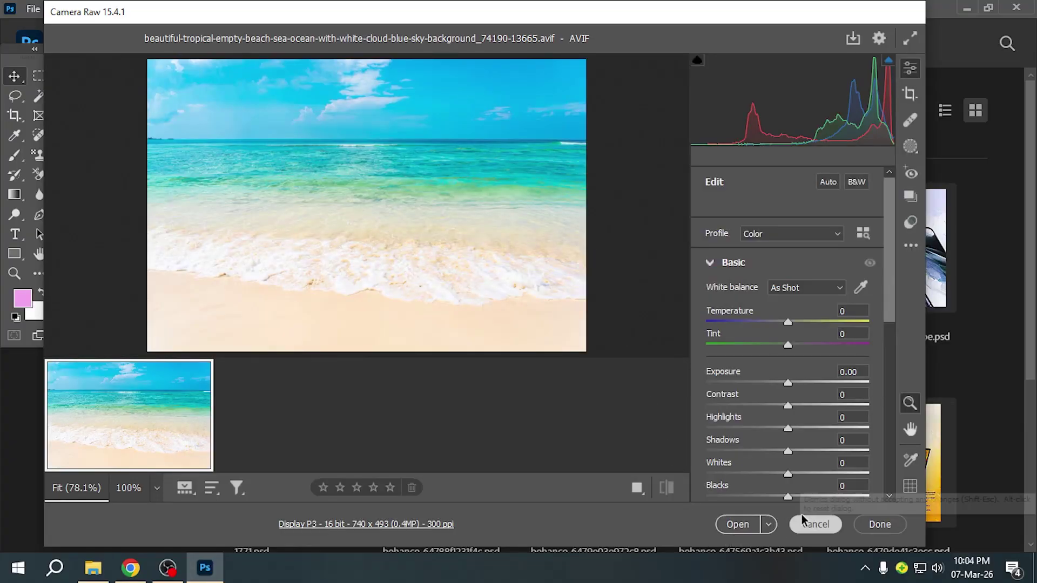
{"action": "left_click", "coordinate": [875, 524]}
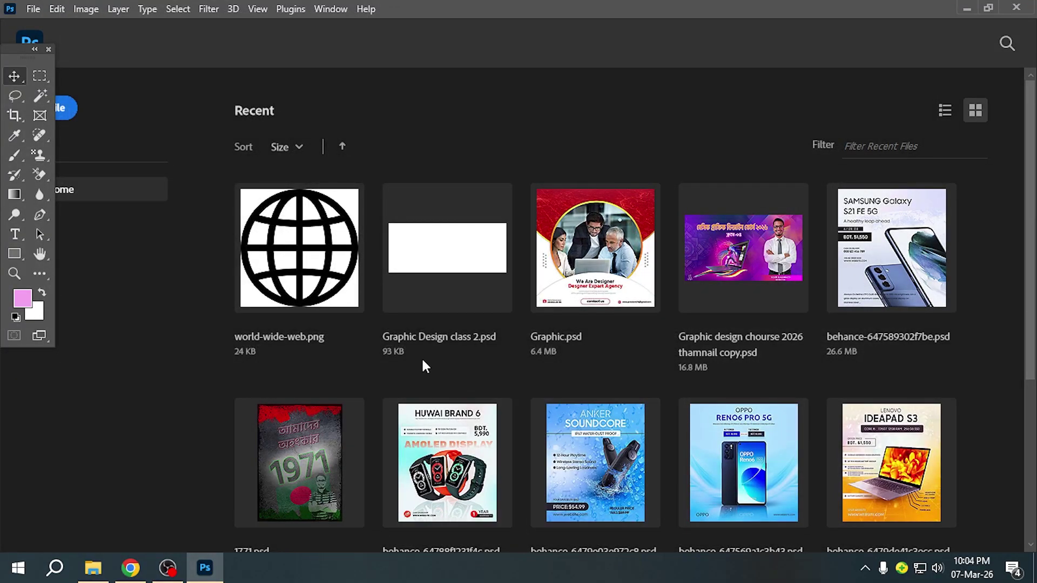
{"action": "left_click", "coordinate": [132, 569]}
{"action": "left_click_drag", "start_coordinate": [853, 97], "coordinate": [336, 378]}
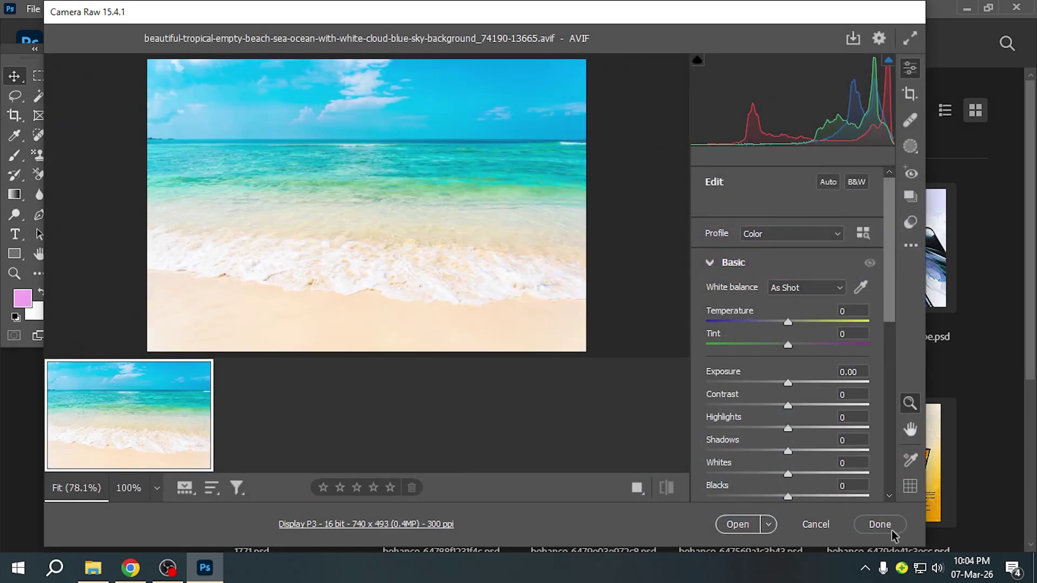
{"action": "left_click", "coordinate": [891, 530]}
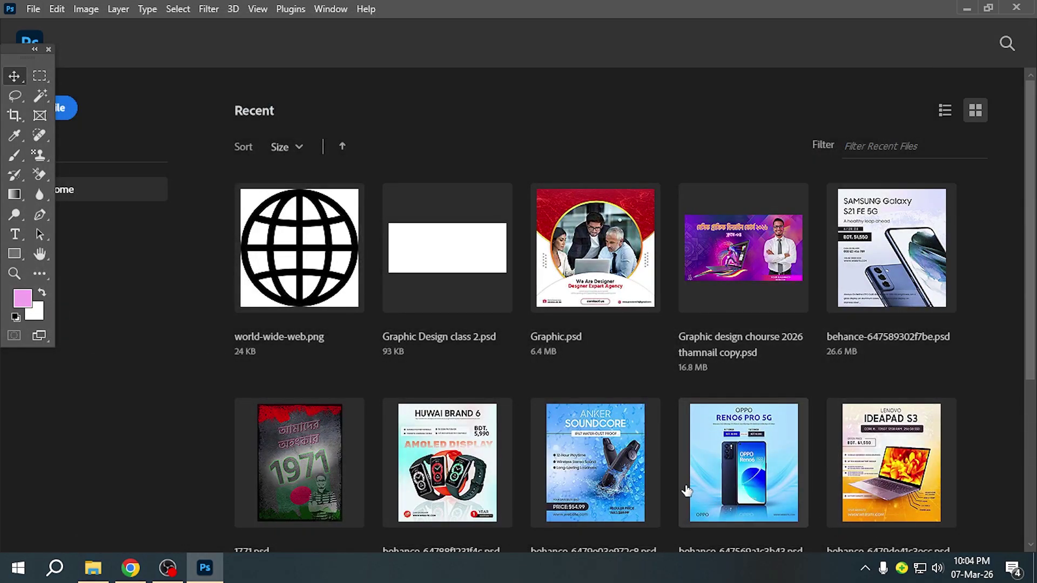
{"action": "scroll", "coordinate": [235, 351], "scroll_direction": "down", "scroll_amount": 5}
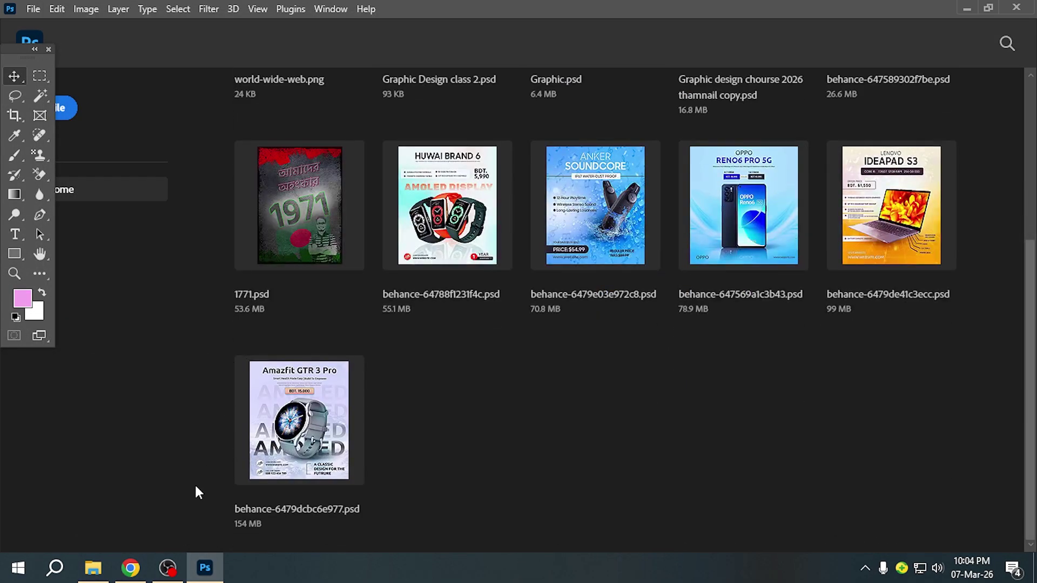
- Open the downloaded beach AVIF from Chrome in Photoshop as its own document through Camera Raw, and unlock its Background layer
{"action": "left_click", "coordinate": [130, 568]}
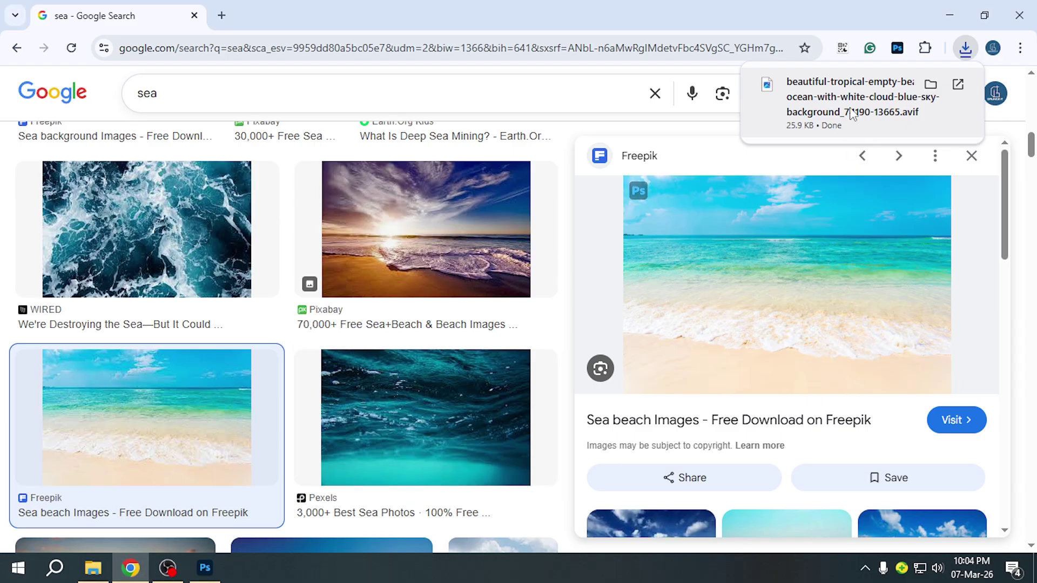
{"action": "left_click_drag", "start_coordinate": [851, 113], "coordinate": [238, 519]}
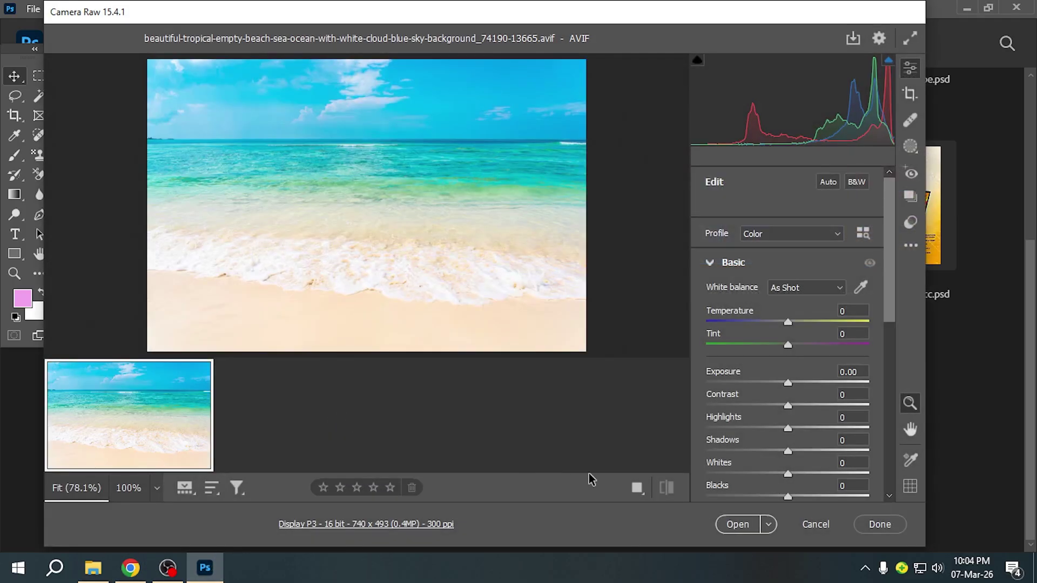
{"action": "left_click", "coordinate": [734, 525]}
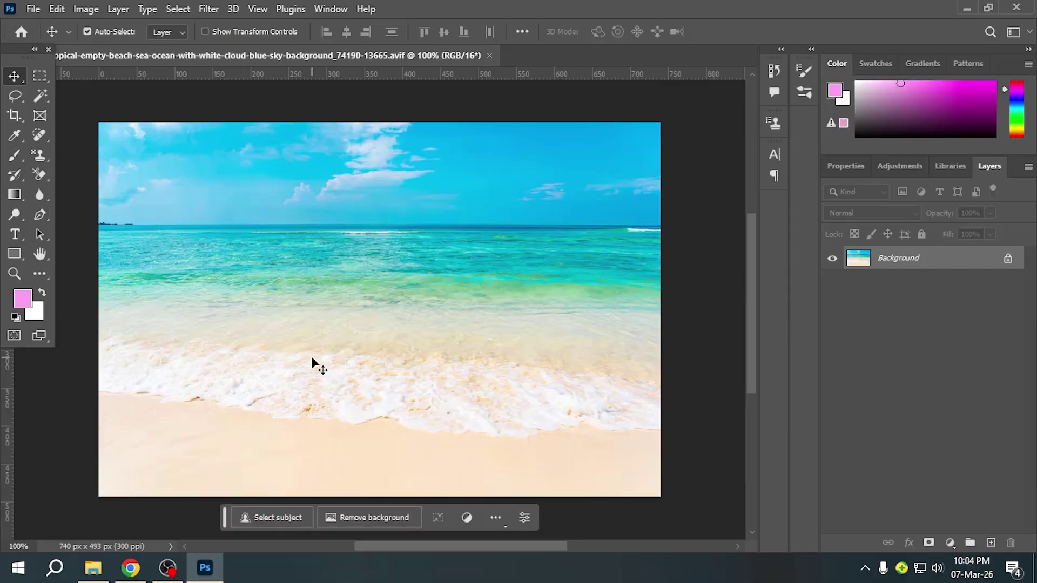
{"action": "left_click", "coordinate": [1009, 262]}
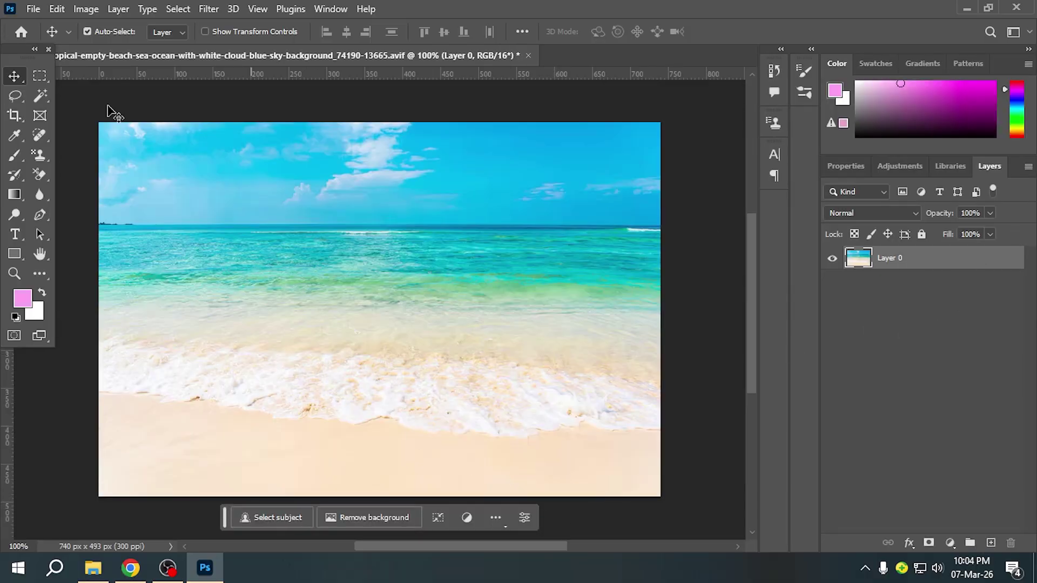
- Apply a Black & White adjustment with the Default preset to the beach photo on Layer 0
{"action": "left_click", "coordinate": [85, 9]}
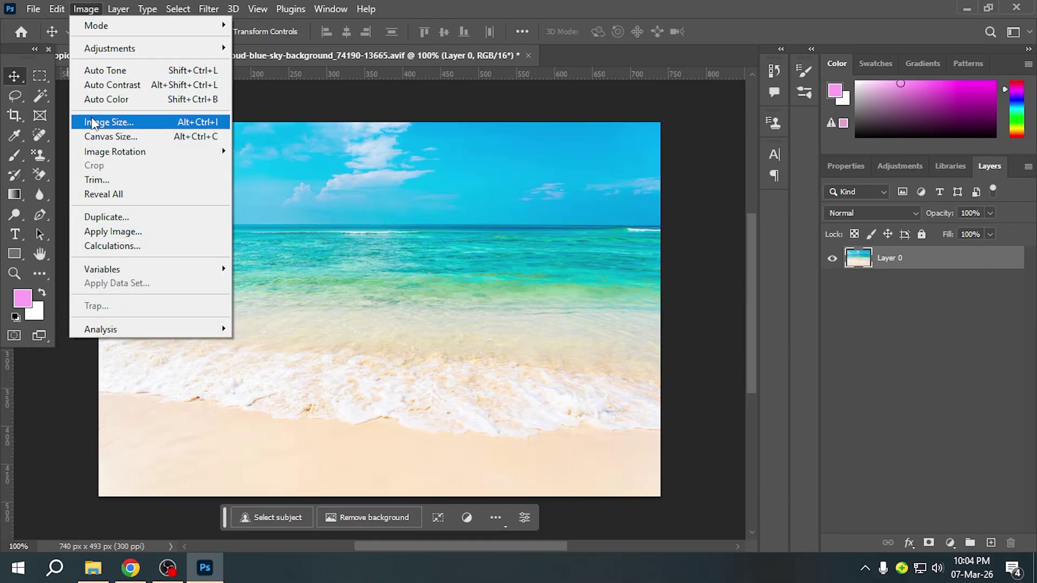
{"action": "mouse_move", "coordinate": [162, 48]}
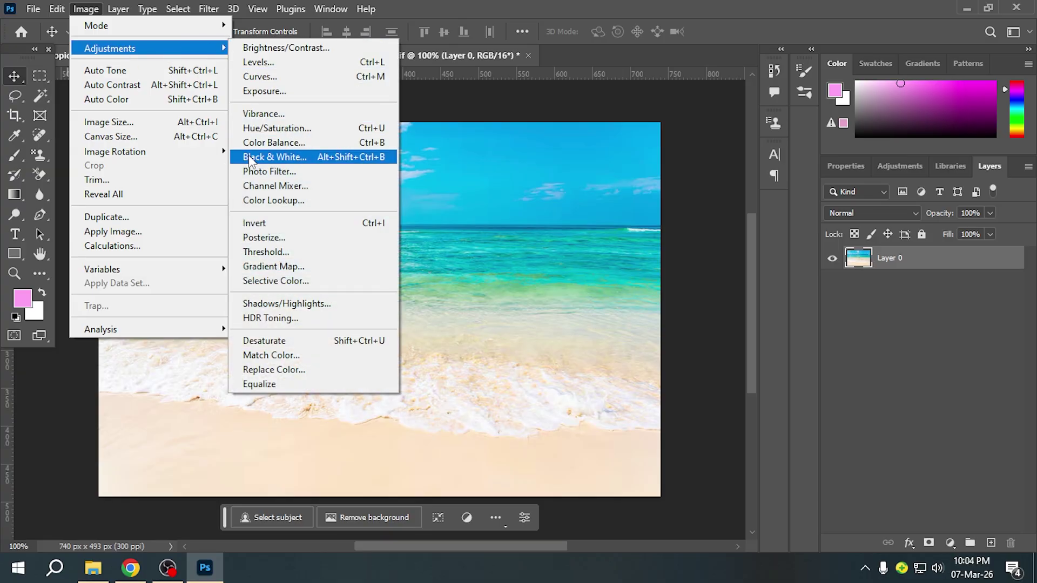
{"action": "left_click", "coordinate": [263, 157]}
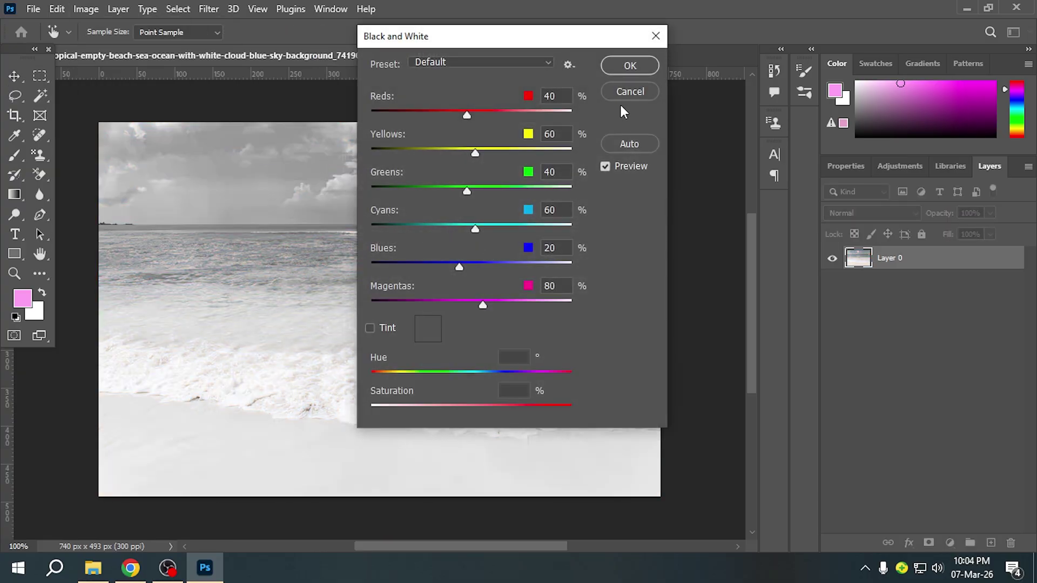
{"action": "left_click", "coordinate": [625, 67]}
- Paint the original colour back over the sand, sky and horizon of the black-and-white beach photo with a 130 px History Brush
{"action": "right_click", "coordinate": [11, 173]}
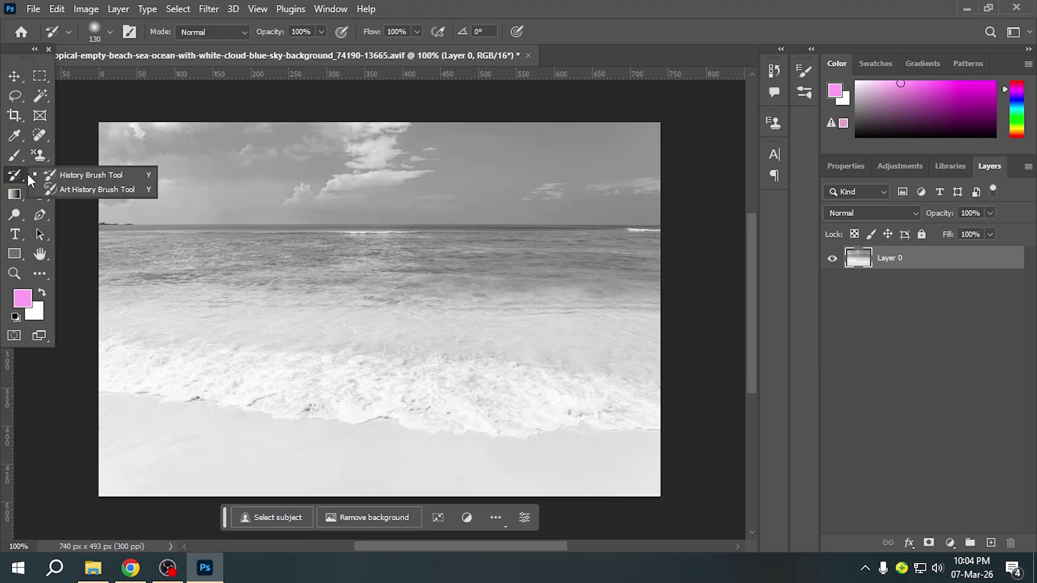
{"action": "left_click", "coordinate": [54, 169]}
{"action": "mouse_move", "coordinate": [142, 441]}
{"action": "left_mouse_down"}
{"action": "mouse_move", "coordinate": [219, 462]}
{"action": "mouse_move", "coordinate": [100, 442]}
{"action": "mouse_move", "coordinate": [154, 457]}
{"action": "mouse_move", "coordinate": [547, 489]}
{"action": "mouse_move", "coordinate": [361, 479]}
{"action": "mouse_move", "coordinate": [631, 475]}
{"action": "mouse_move", "coordinate": [230, 472]}
{"action": "left_mouse_up"}
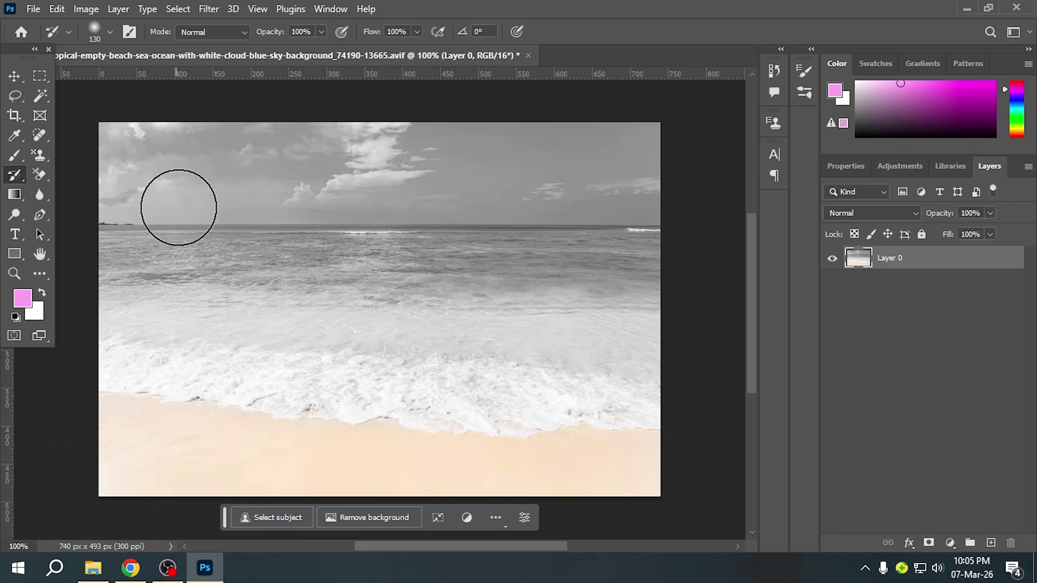
{"action": "mouse_move", "coordinate": [132, 157]}
{"action": "left_mouse_down"}
{"action": "mouse_move", "coordinate": [352, 168]}
{"action": "mouse_move", "coordinate": [108, 146]}
{"action": "mouse_move", "coordinate": [382, 154]}
{"action": "mouse_move", "coordinate": [483, 135]}
{"action": "mouse_move", "coordinate": [657, 160]}
{"action": "left_mouse_up"}
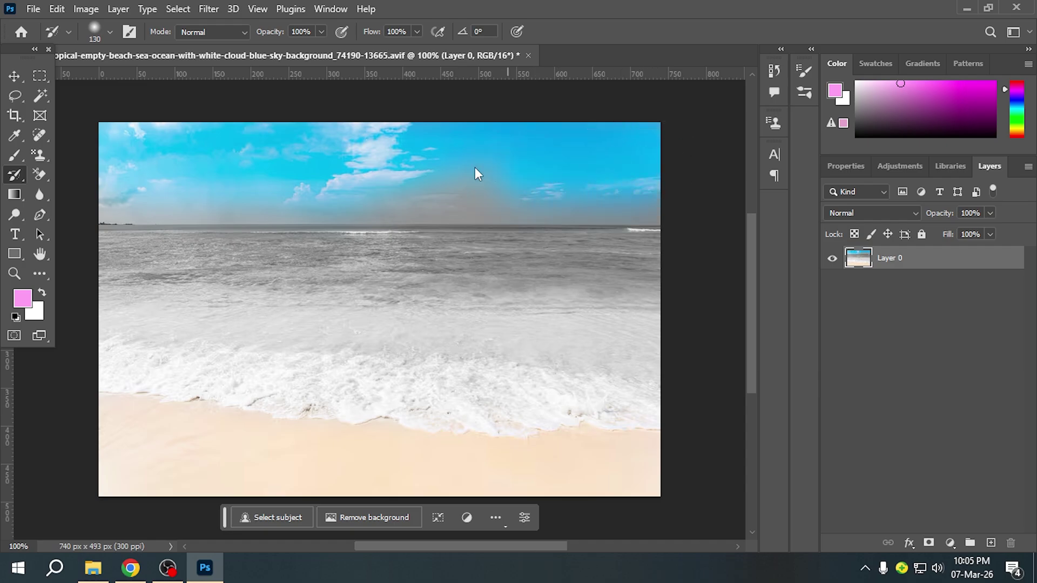
{"action": "left_click_drag", "start_coordinate": [475, 174], "coordinate": [649, 186]}
{"action": "mouse_move", "coordinate": [386, 183]}
{"action": "left_mouse_down"}
{"action": "mouse_move", "coordinate": [596, 188]}
{"action": "mouse_move", "coordinate": [56, 189]}
{"action": "left_mouse_up"}
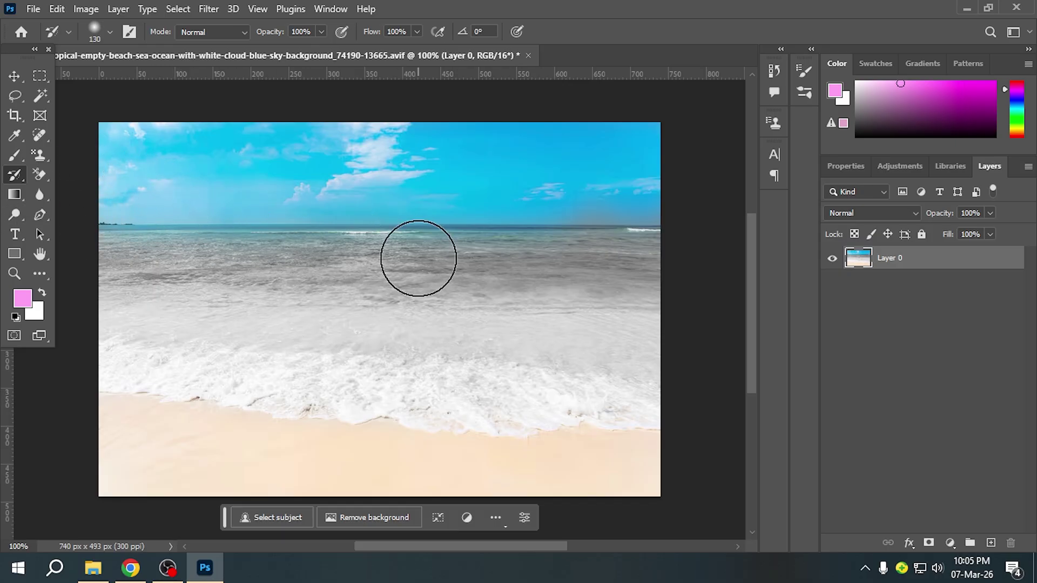
- Try to paint on Layer 0 with the Art History Brush, using the Loose Curl Long style
{"action": "right_click", "coordinate": [21, 174]}
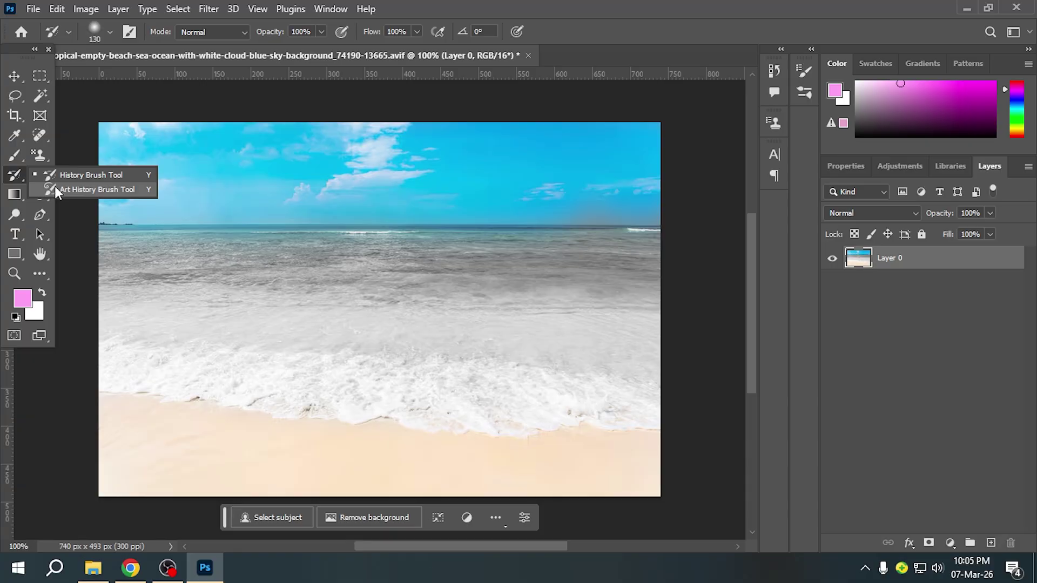
{"action": "left_click", "coordinate": [81, 189]}
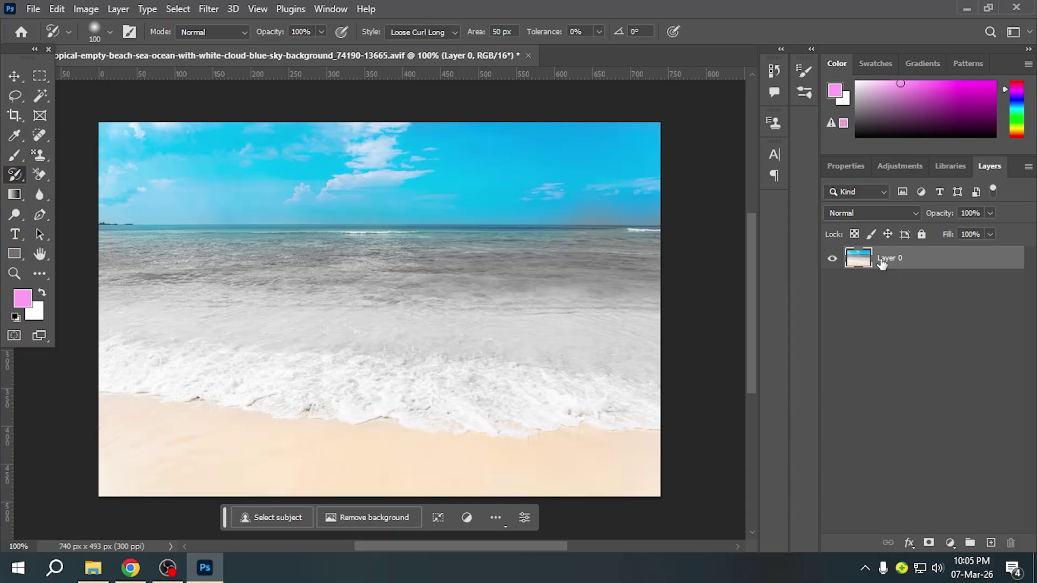
{"action": "left_click", "coordinate": [472, 193]}
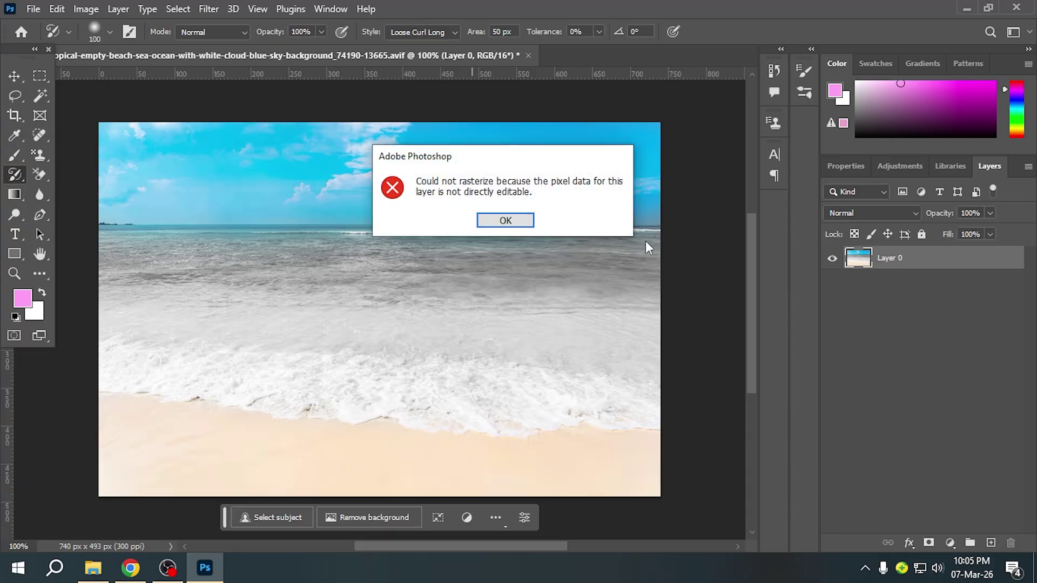
{"action": "left_click", "coordinate": [503, 220]}
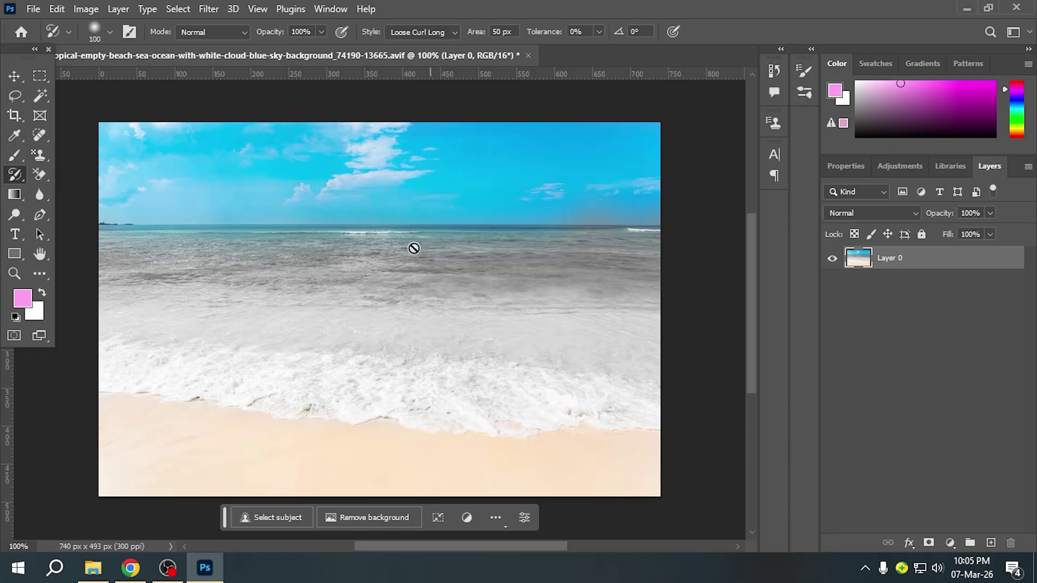
{"action": "left_click", "coordinate": [15, 76]}
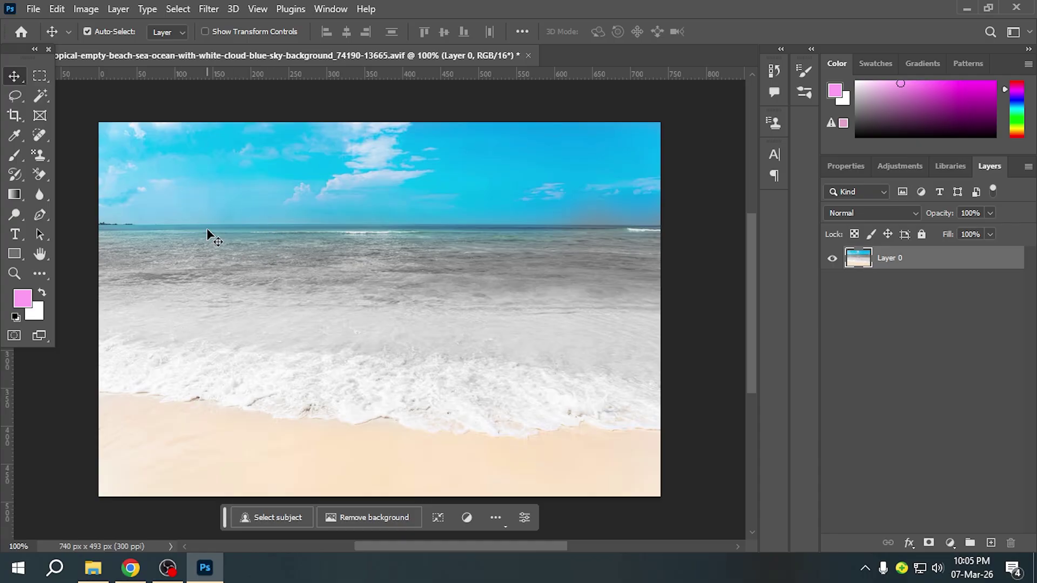
{"action": "left_click", "coordinate": [13, 177]}
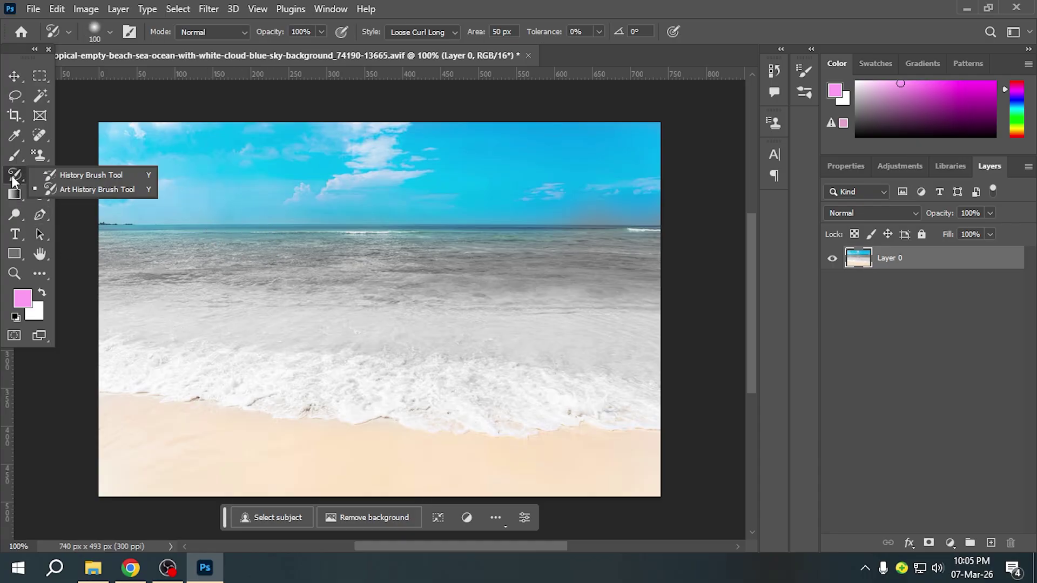
{"action": "left_click", "coordinate": [67, 212]}
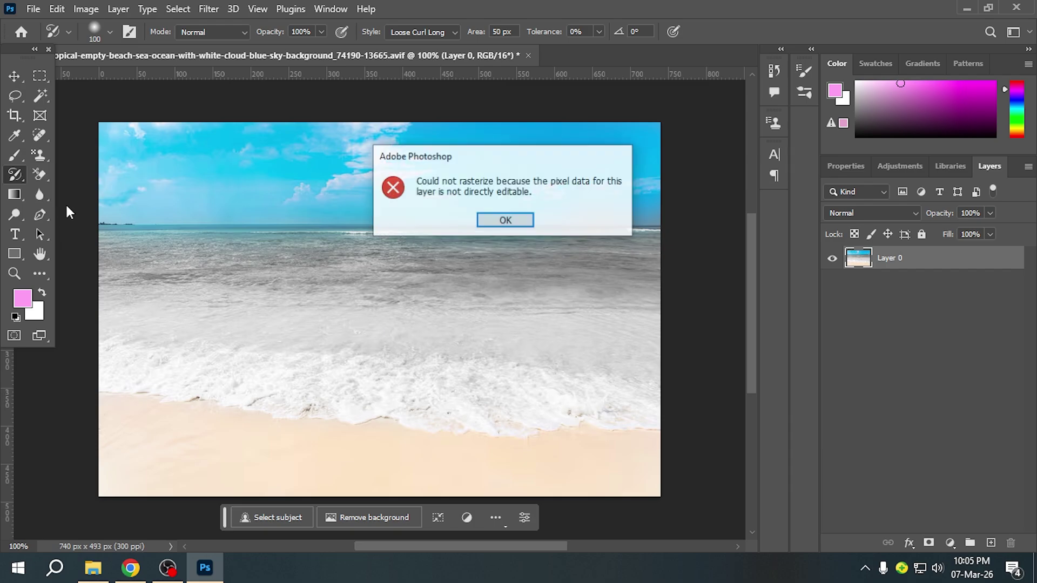
{"action": "left_click", "coordinate": [505, 220]}
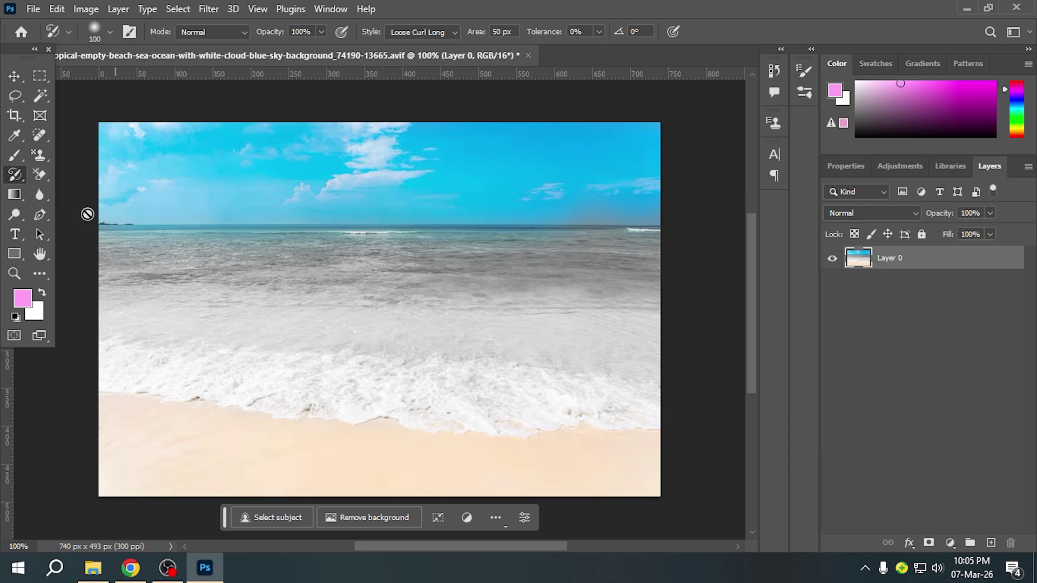
- Erase broad freehand strokes across the sea and part of the sky with a 125 px Eraser, and undo them
{"action": "left_click", "coordinate": [31, 177]}
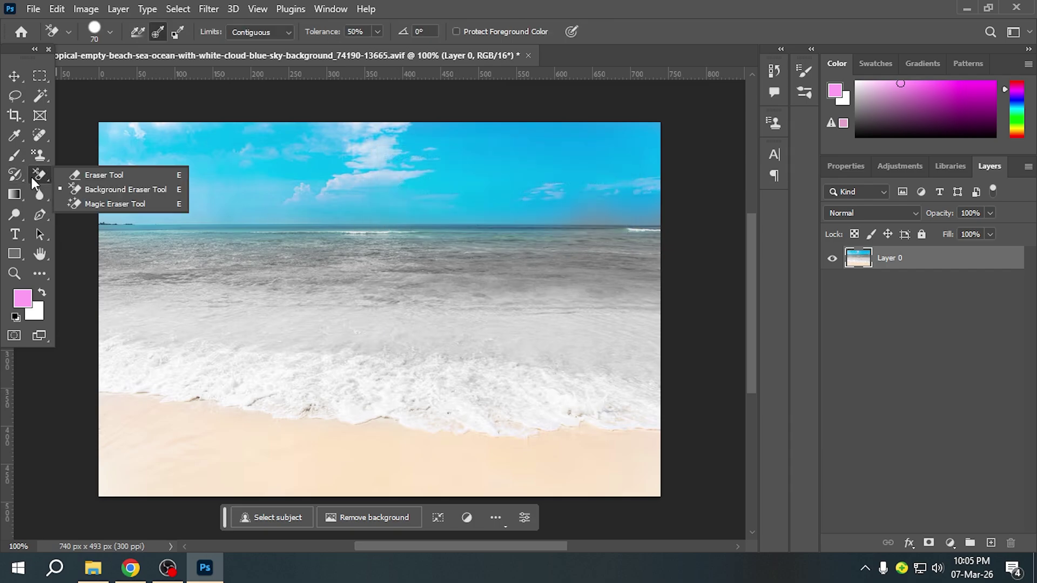
{"action": "left_click", "coordinate": [99, 176]}
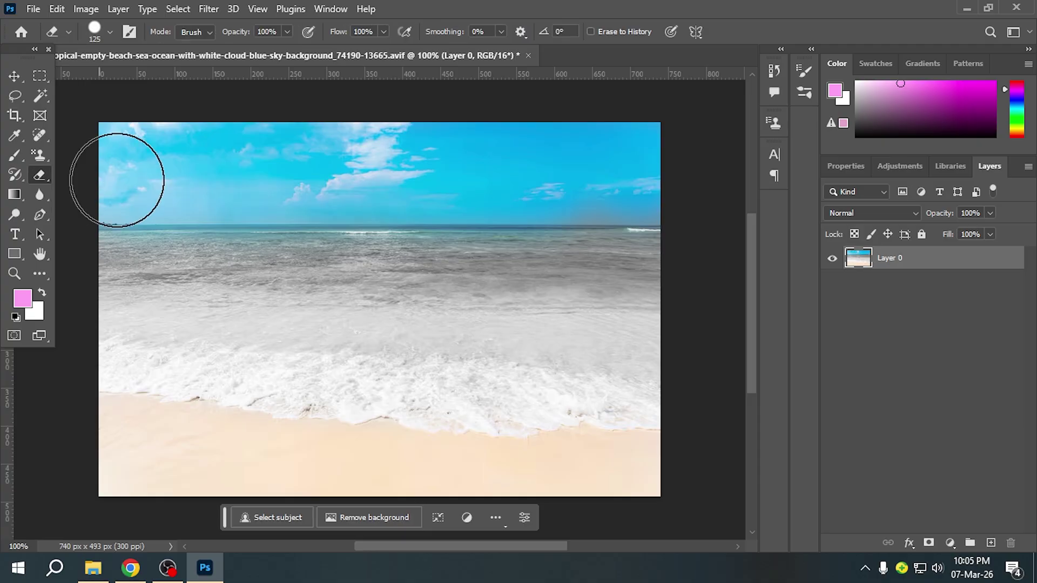
{"action": "left_click_drag", "start_coordinate": [269, 229], "coordinate": [302, 248]}
{"action": "mouse_move", "coordinate": [420, 288]}
{"action": "left_mouse_down"}
{"action": "mouse_move", "coordinate": [464, 279]}
{"action": "mouse_move", "coordinate": [317, 322]}
{"action": "mouse_move", "coordinate": [461, 394]}
{"action": "mouse_move", "coordinate": [500, 433]}
{"action": "mouse_move", "coordinate": [419, 364]}
{"action": "left_mouse_up"}
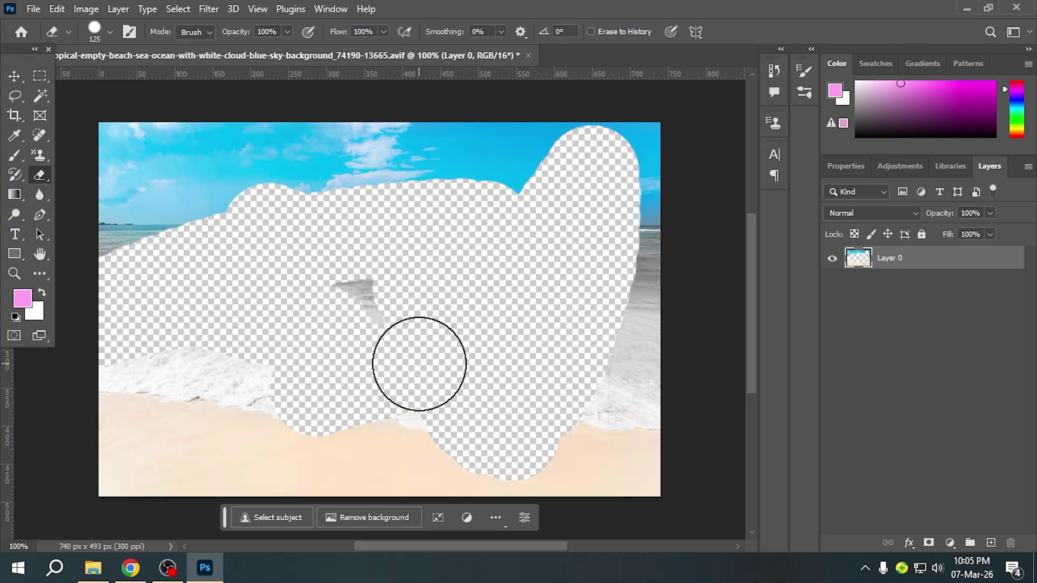
{"action": "key", "text": "ctrl+z"}
{"action": "key", "text": "ctrl+z"}
{"action": "key", "text": "ctrl+z"}
{"action": "key", "text": "ctrl+z"}
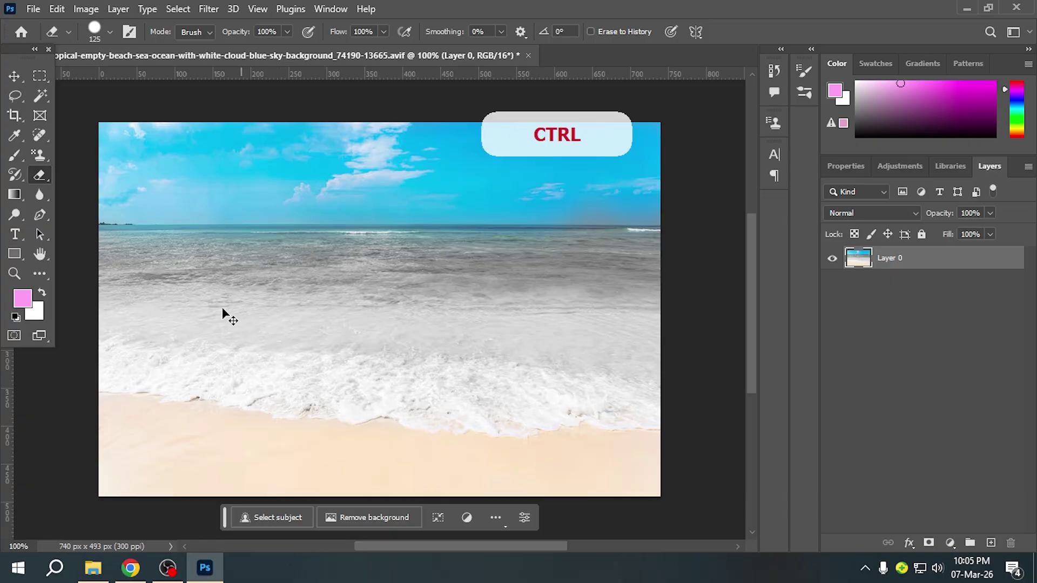
- Shift the beach layer slightly up and to the left with the Move tool
{"action": "right_click", "coordinate": [39, 176]}
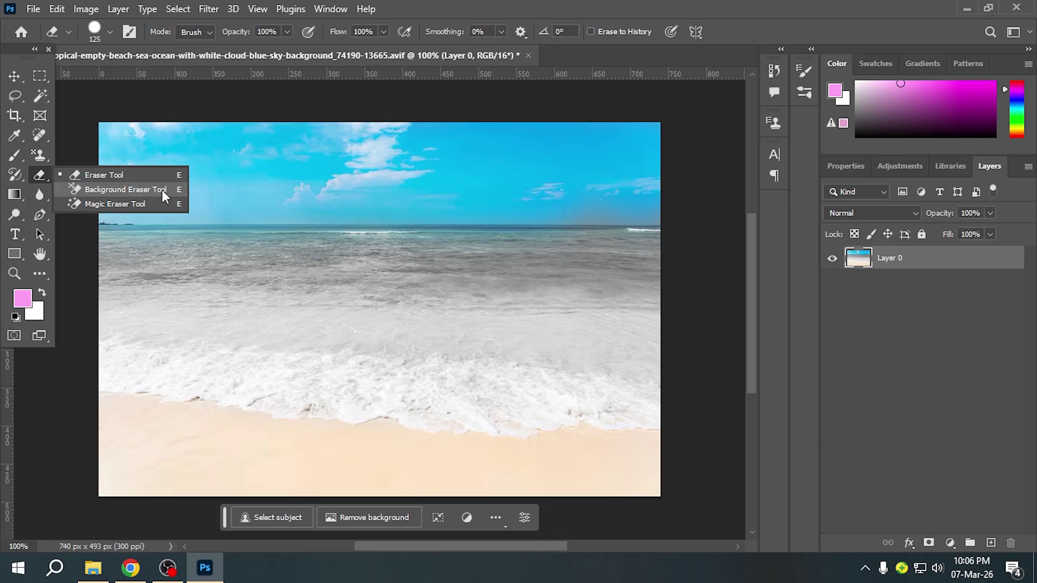
{"action": "key", "text": "v"}
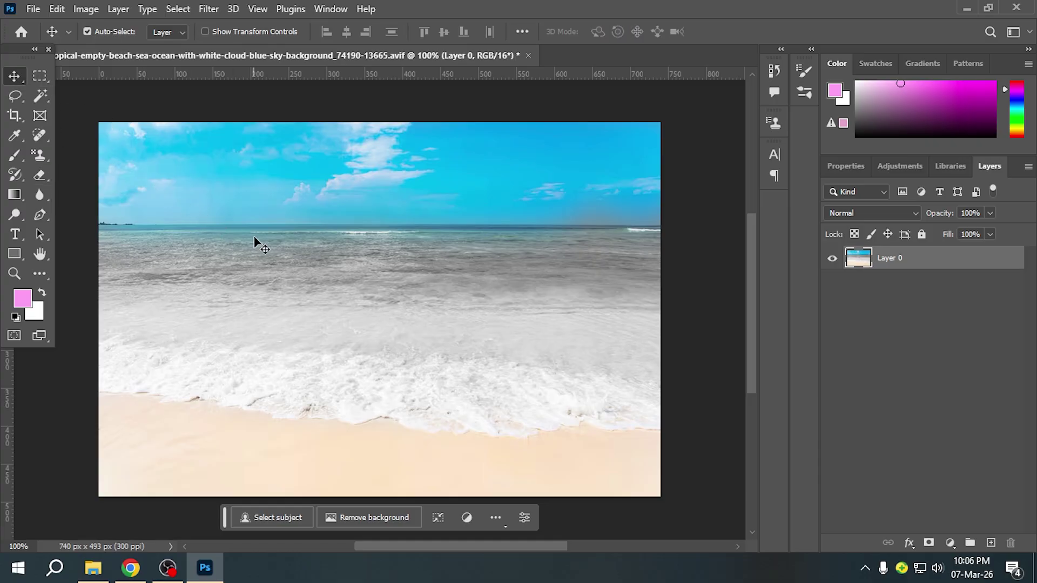
{"action": "left_click_drag", "start_coordinate": [430, 379], "coordinate": [451, 352]}
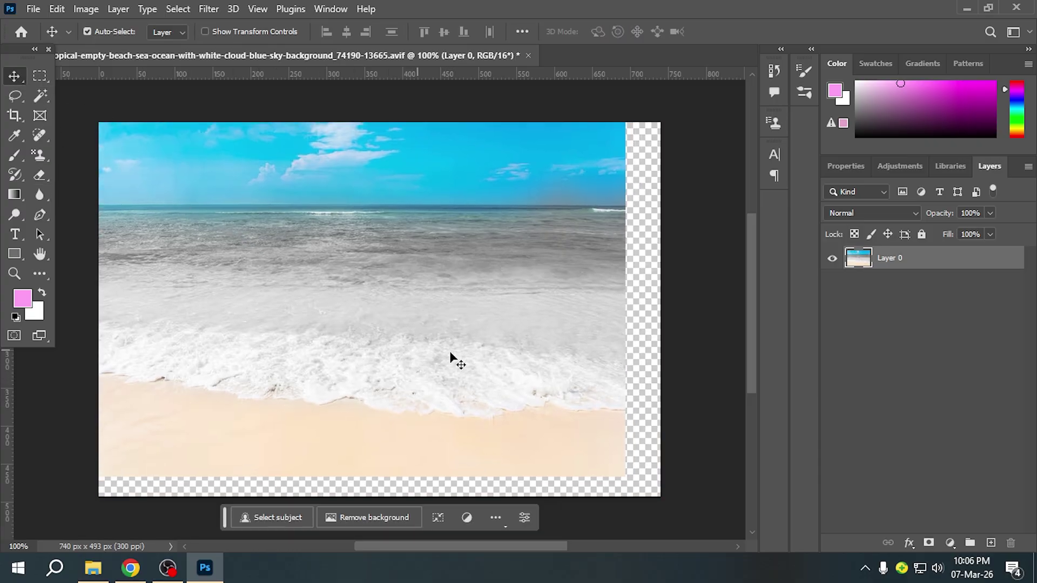
- Close the beach document without saving and create a new blank 1080 x 1080 px document at 300 ppi
{"action": "left_click", "coordinate": [529, 55]}
{"action": "left_click", "coordinate": [514, 219]}
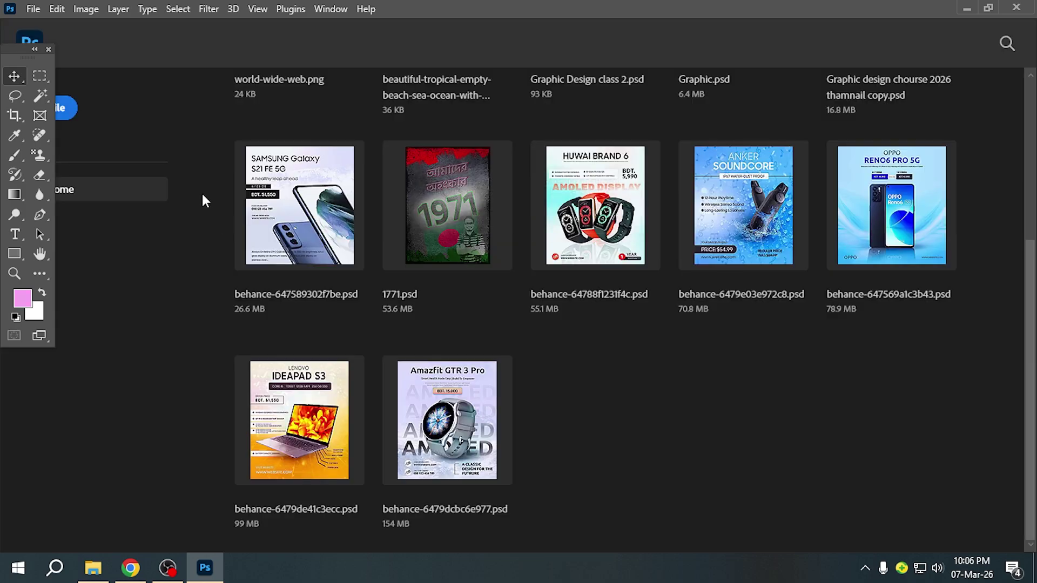
{"action": "left_click", "coordinate": [73, 117]}
{"action": "left_click", "coordinate": [815, 518]}
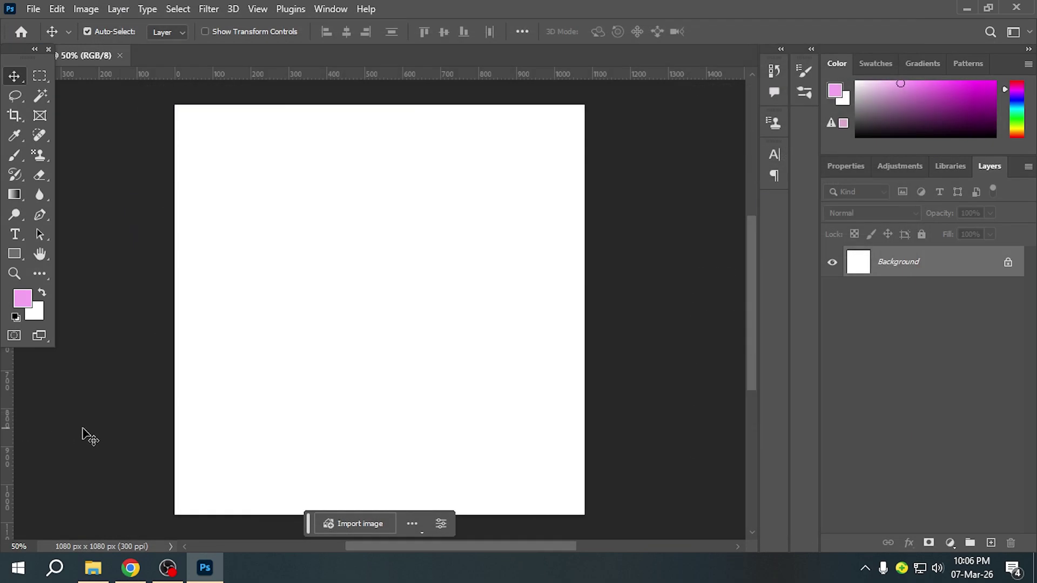
- Switch to Chrome and search Google Images for "girl hair flying"
{"action": "left_click", "coordinate": [130, 568]}
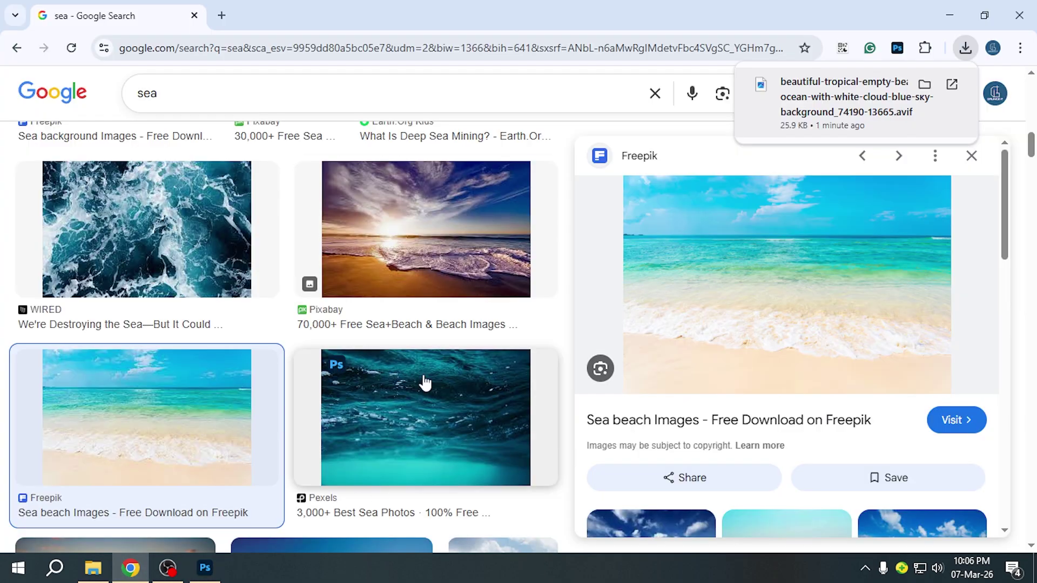
{"action": "double_click", "coordinate": [167, 95]}
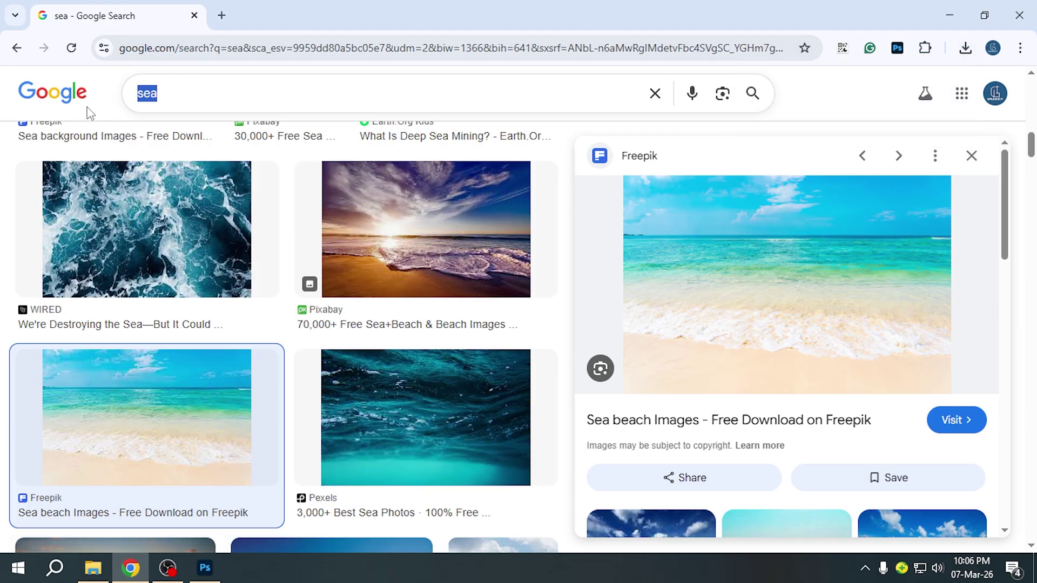
{"action": "key", "text": "BackSpace"}
{"action": "type", "text": "Gr"}
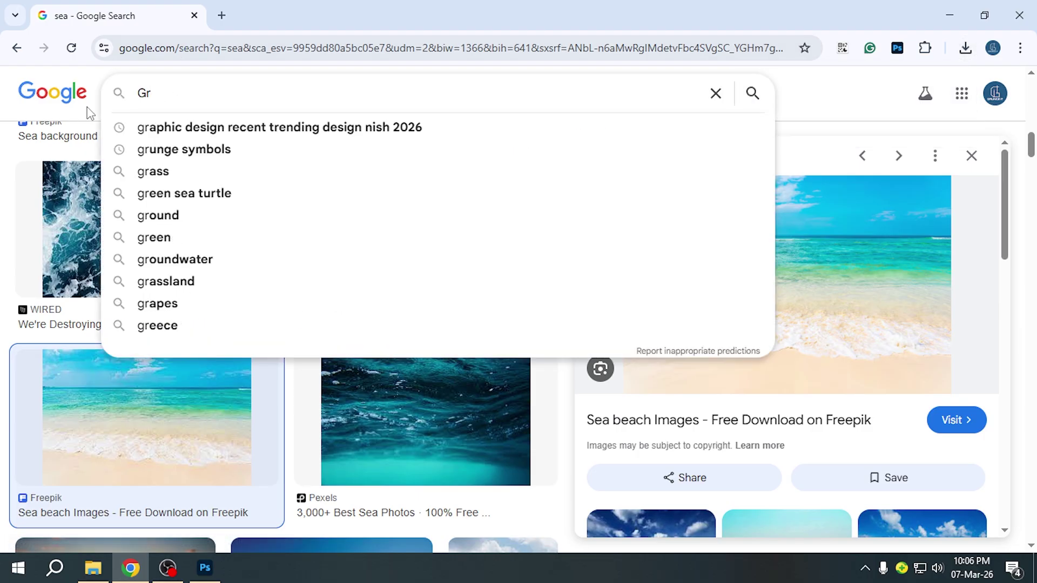
{"action": "key", "text": "BackSpace"}
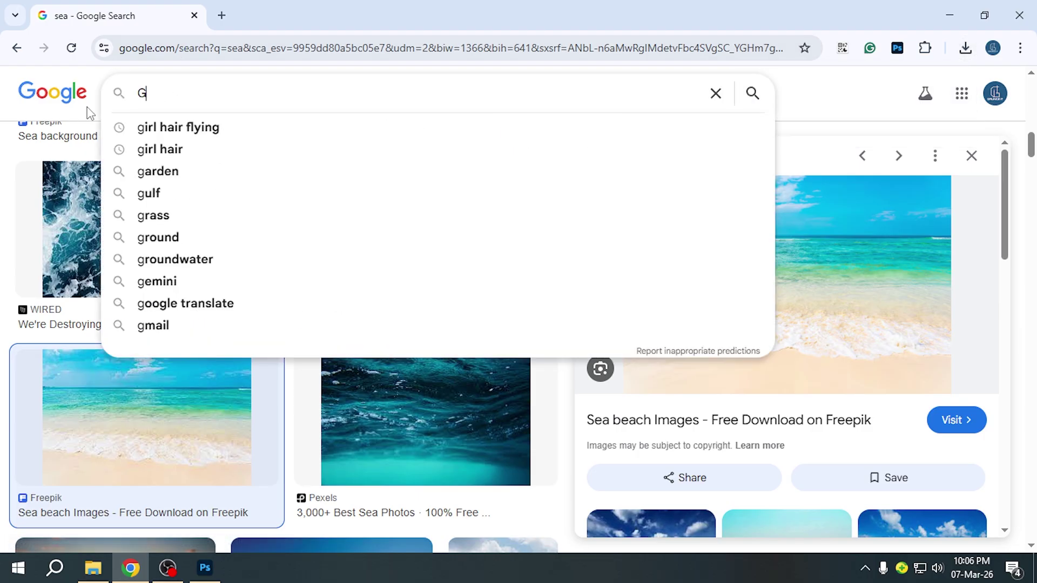
{"action": "left_click", "coordinate": [163, 128]}
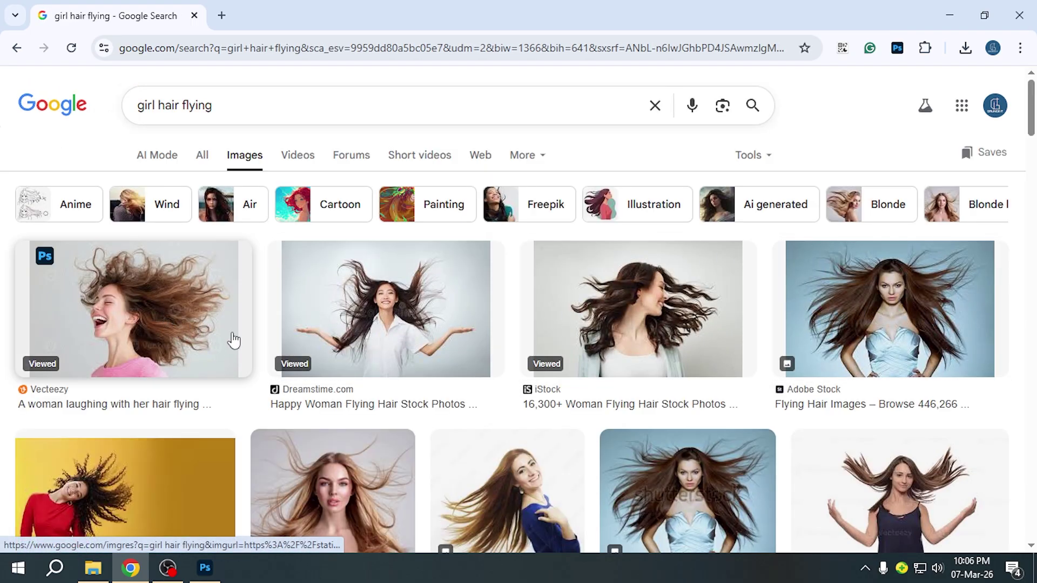
- Look through the flying-hair image results and preview the iStock photo of a woman against a teal background
{"action": "scroll", "coordinate": [448, 332], "scroll_direction": "down", "scroll_amount": 1}
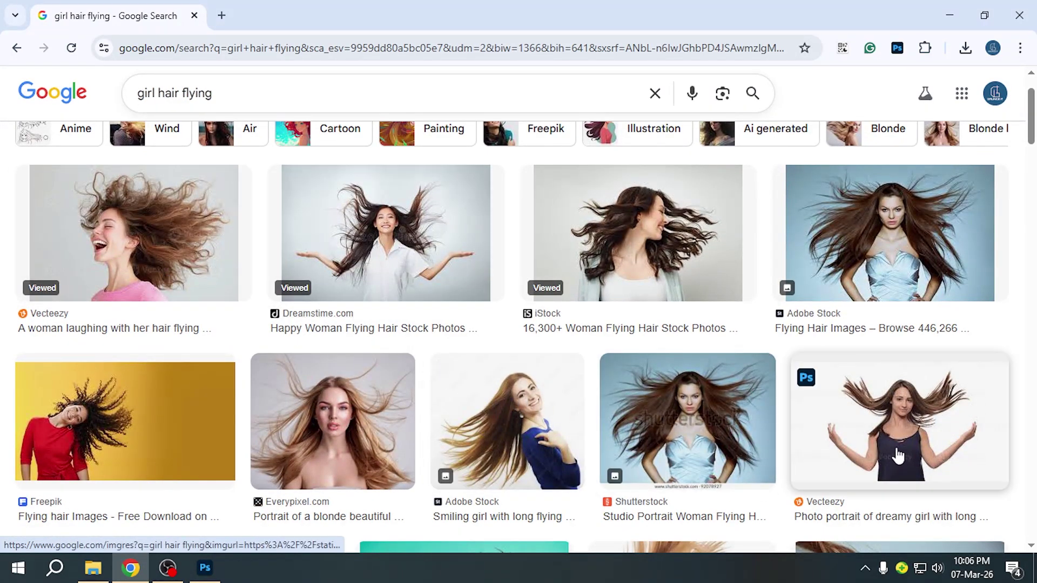
{"action": "scroll", "coordinate": [893, 446], "scroll_direction": "up", "scroll_amount": 1}
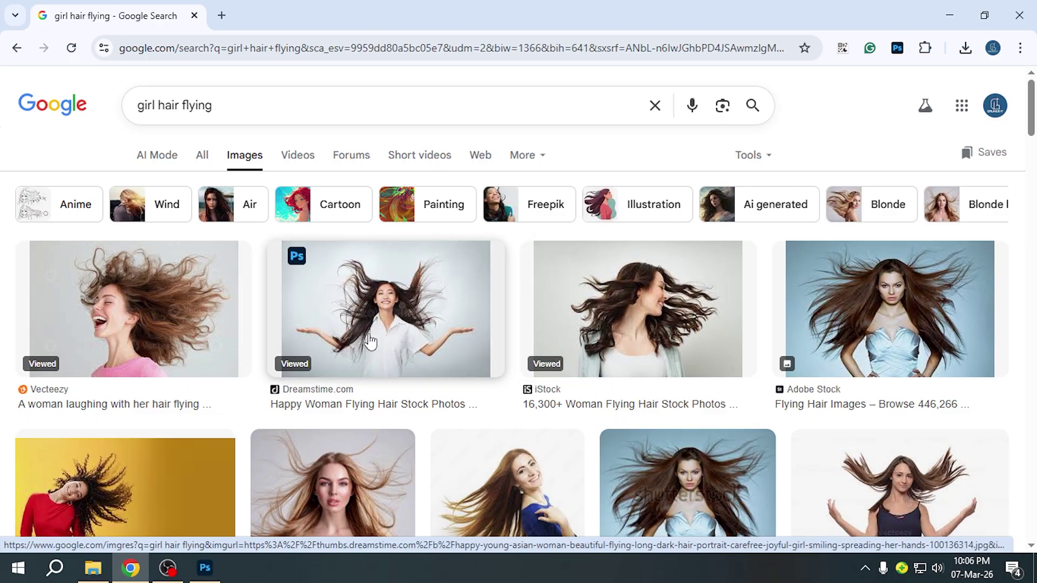
{"action": "scroll", "coordinate": [367, 340], "scroll_direction": "down", "scroll_amount": 6}
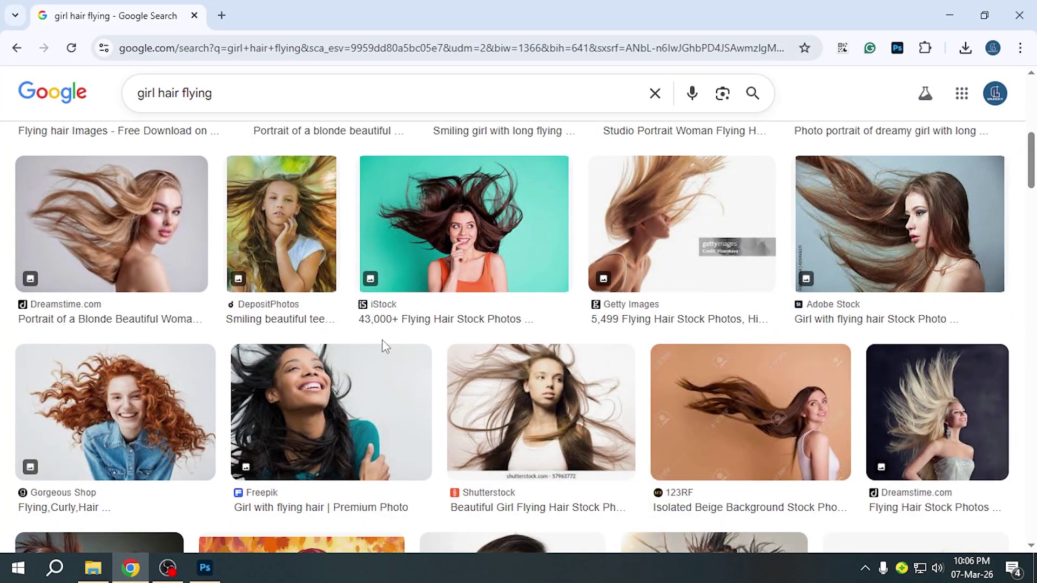
{"action": "scroll", "coordinate": [384, 345], "scroll_direction": "up", "scroll_amount": 2}
{"action": "left_click", "coordinate": [383, 345]}
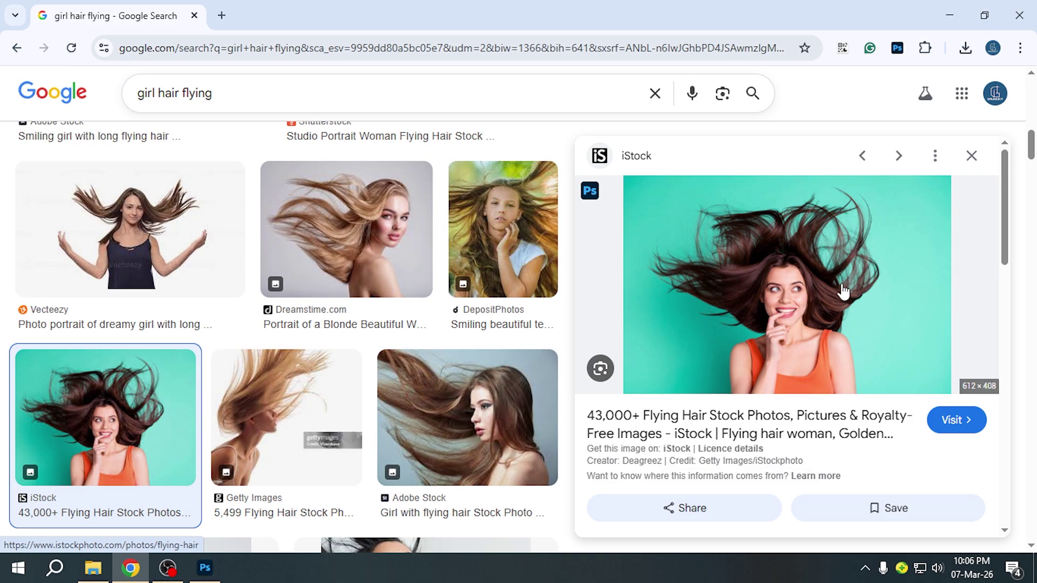
{"action": "scroll", "coordinate": [836, 308], "scroll_direction": "down", "scroll_amount": 1}
{"action": "scroll", "coordinate": [810, 335], "scroll_direction": "down", "scroll_amount": 5}
{"action": "scroll", "coordinate": [809, 337], "scroll_direction": "up", "scroll_amount": 6}
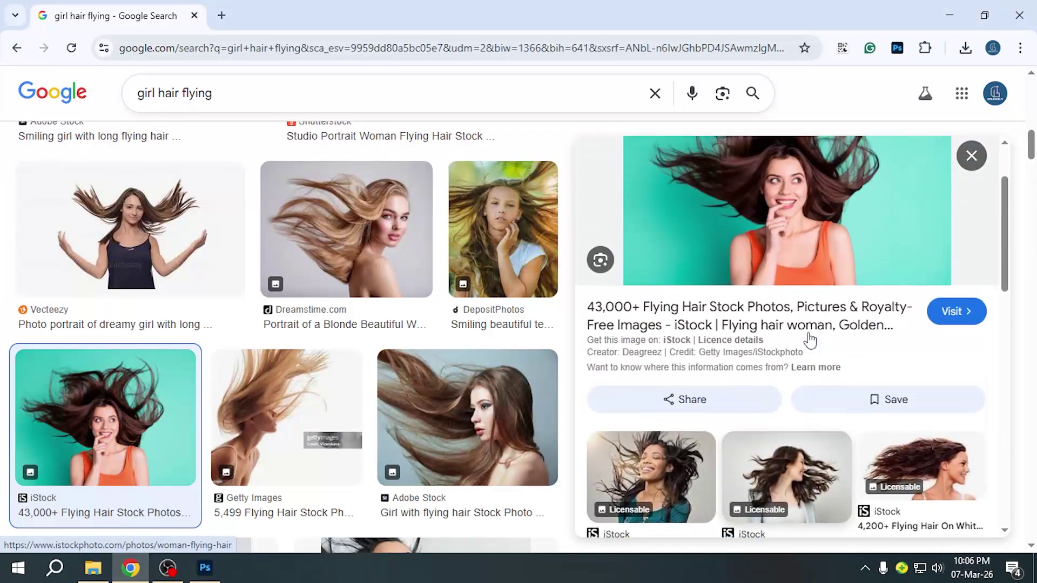
{"action": "scroll", "coordinate": [562, 249], "scroll_direction": "up", "scroll_amount": 5}
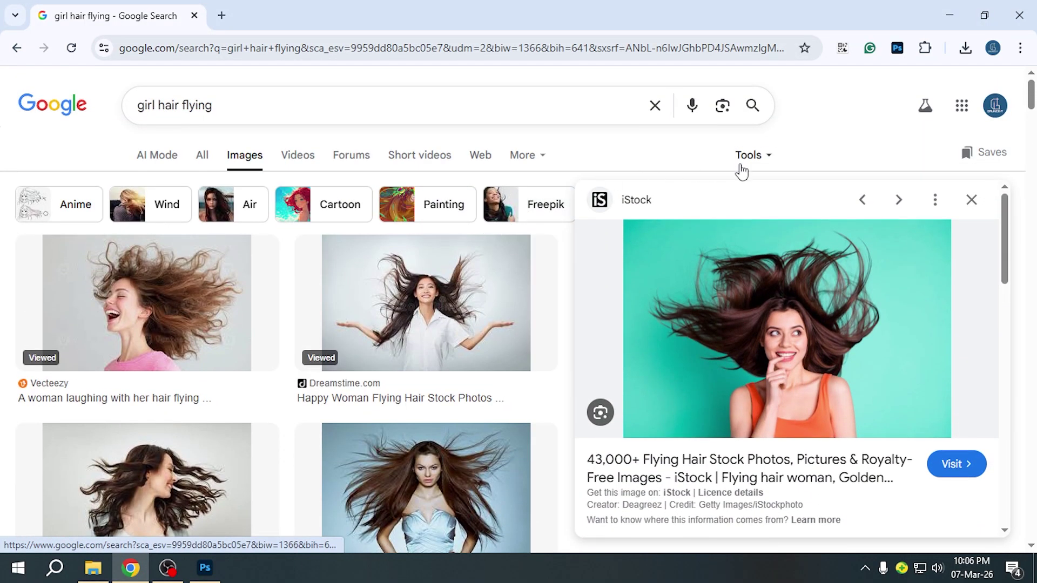
- Filter the image results to Large size and look through the filtered photos
{"action": "left_click", "coordinate": [746, 156]}
{"action": "mouse_move", "coordinate": [896, 196]}
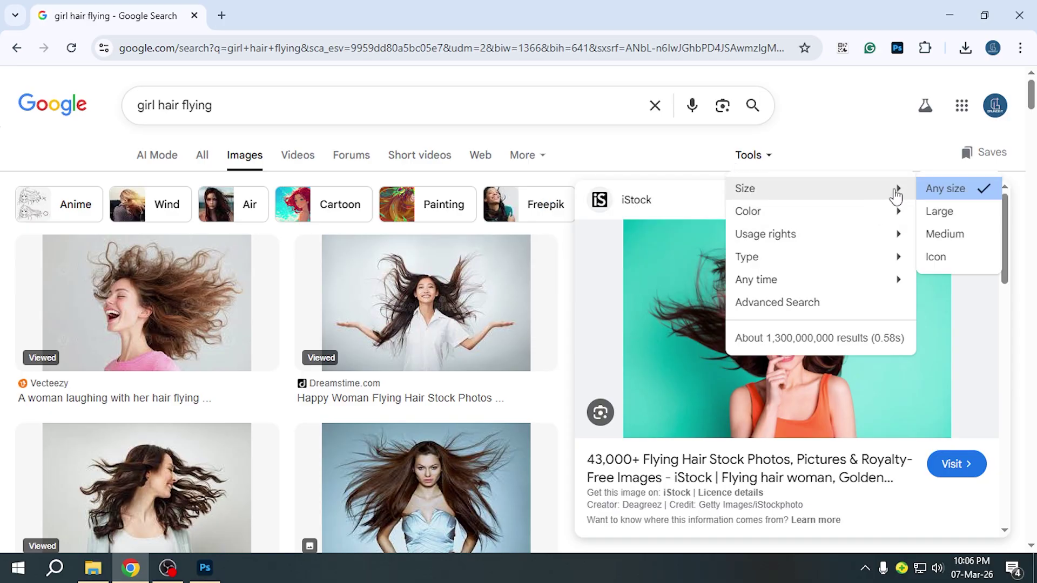
{"action": "left_click", "coordinate": [940, 212]}
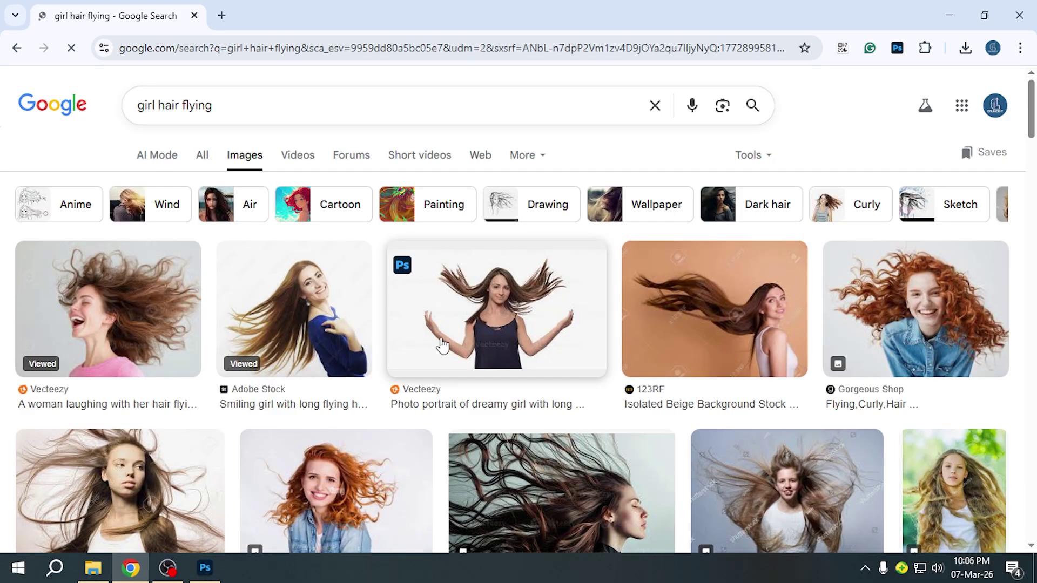
{"action": "scroll", "coordinate": [442, 344], "scroll_direction": "down", "scroll_amount": 3}
{"action": "scroll", "coordinate": [442, 348], "scroll_direction": "down", "scroll_amount": 4}
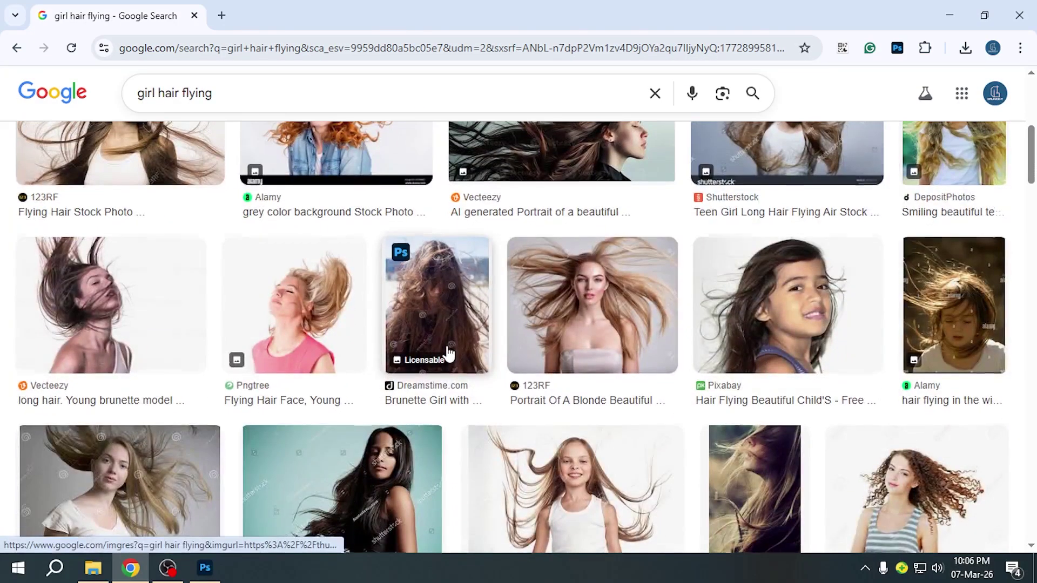
- Browse further down the Large-size Google image results for a suitable flying-hair photo
{"action": "scroll", "coordinate": [448, 353], "scroll_direction": "down", "scroll_amount": 10}
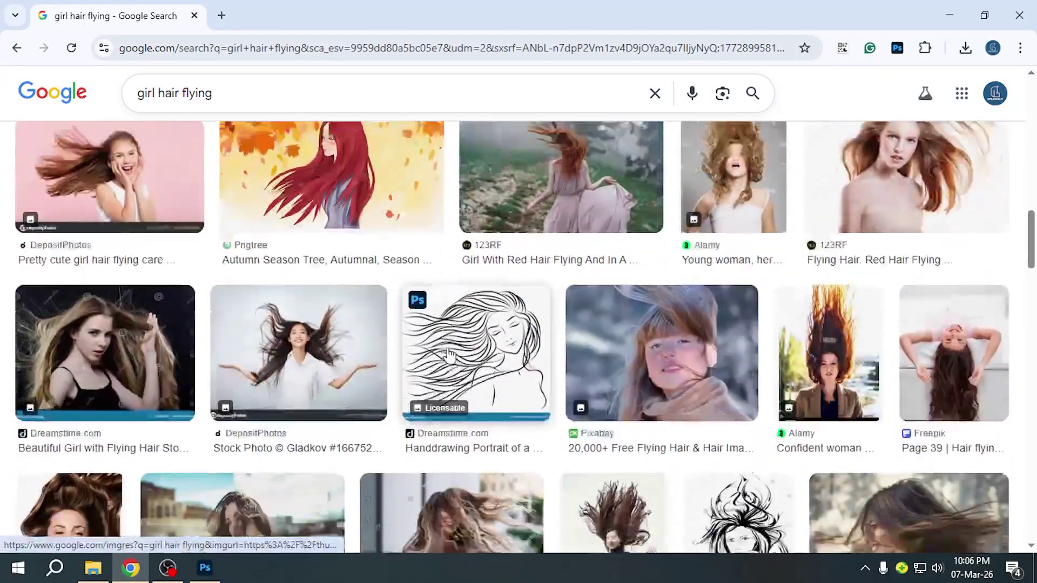
{"action": "scroll", "coordinate": [449, 354], "scroll_direction": "down", "scroll_amount": 8}
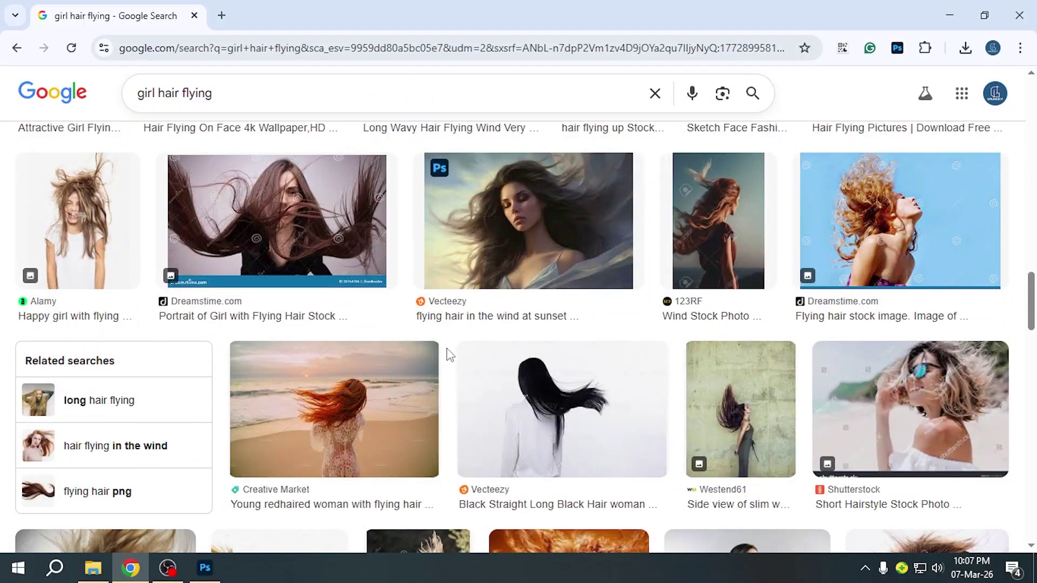
{"action": "scroll", "coordinate": [447, 352], "scroll_direction": "down", "scroll_amount": 6}
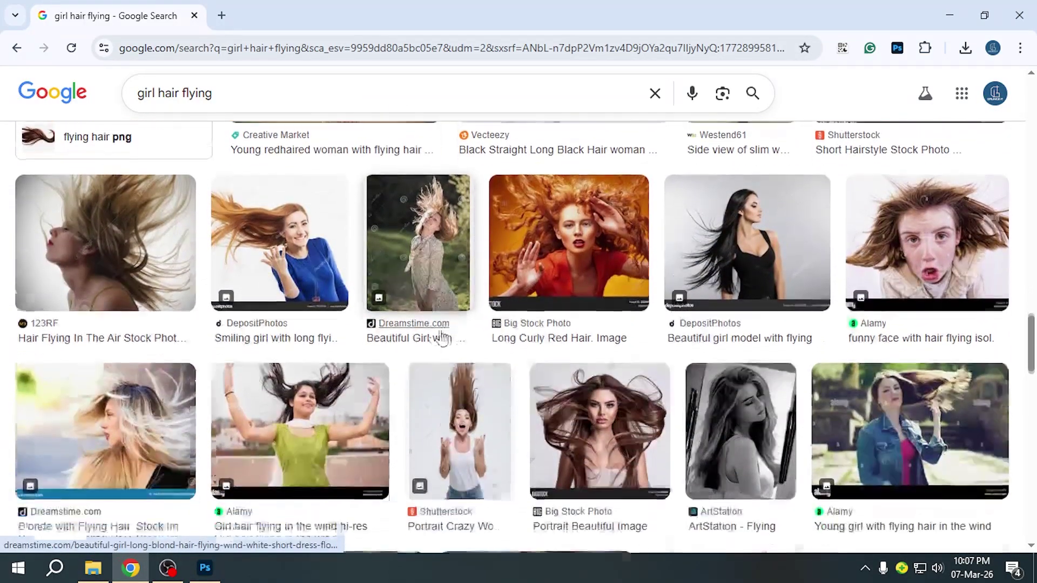
{"action": "scroll", "coordinate": [442, 338], "scroll_direction": "down", "scroll_amount": 12}
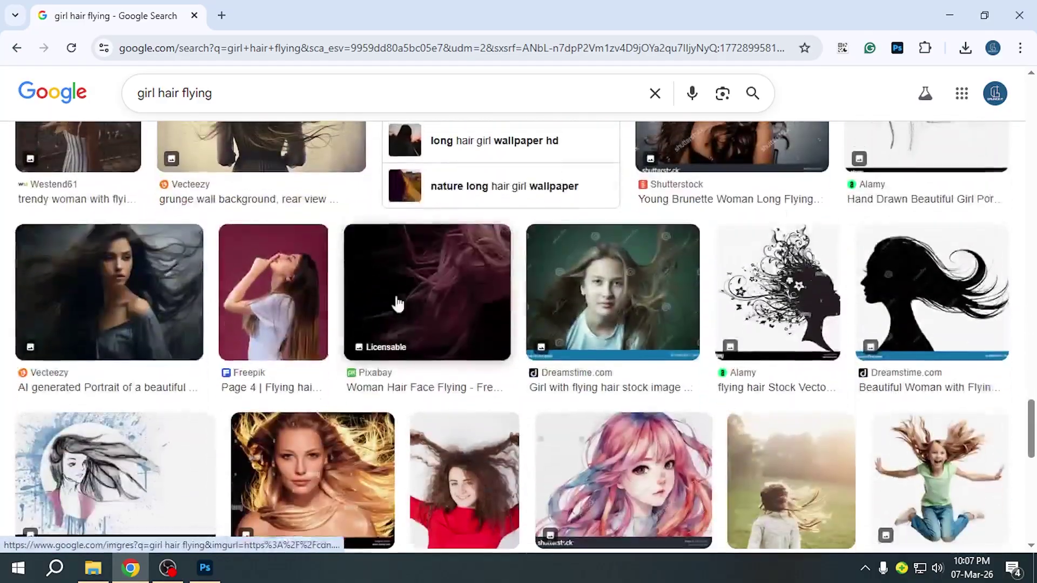
{"action": "scroll", "coordinate": [398, 304], "scroll_direction": "down", "scroll_amount": 8}
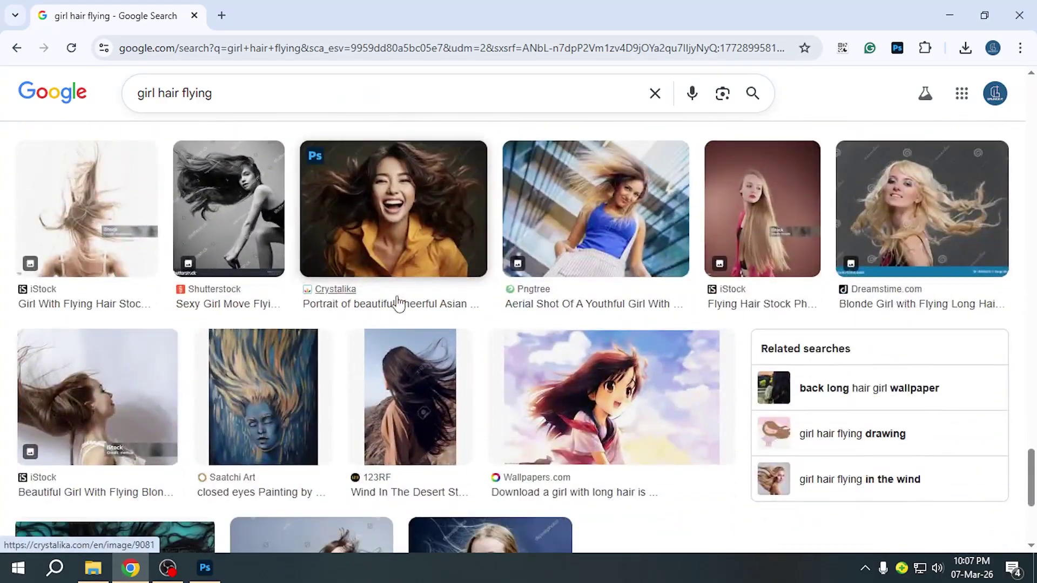
{"action": "scroll", "coordinate": [398, 304], "scroll_direction": "down", "scroll_amount": 10}
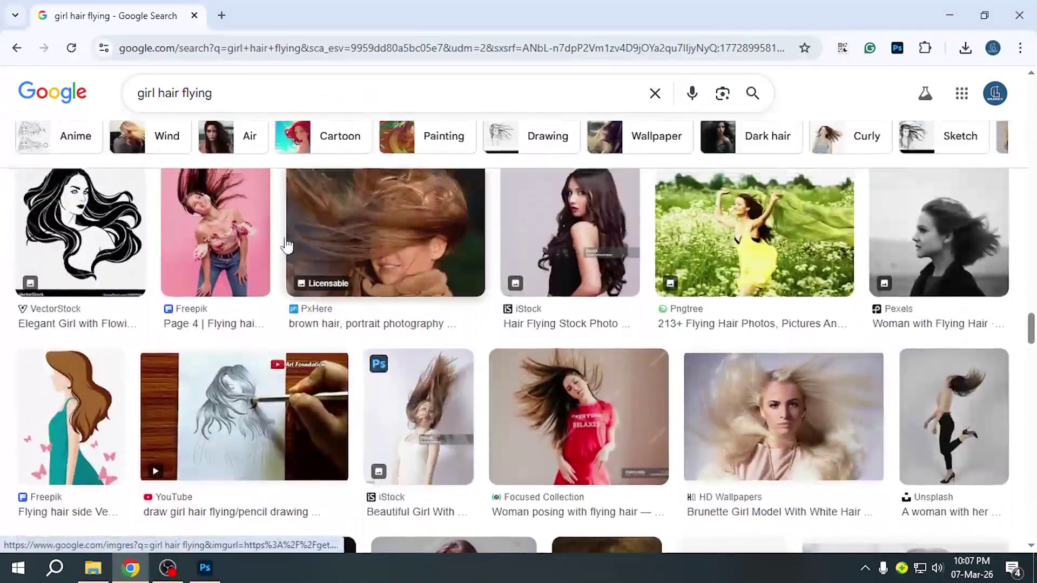
{"action": "scroll", "coordinate": [286, 246], "scroll_direction": "down", "scroll_amount": 3}
- Return to the iStock preview of the woman on teal, copy the image, and paste it into the blank Photoshop document
{"action": "left_click", "coordinate": [17, 47]}
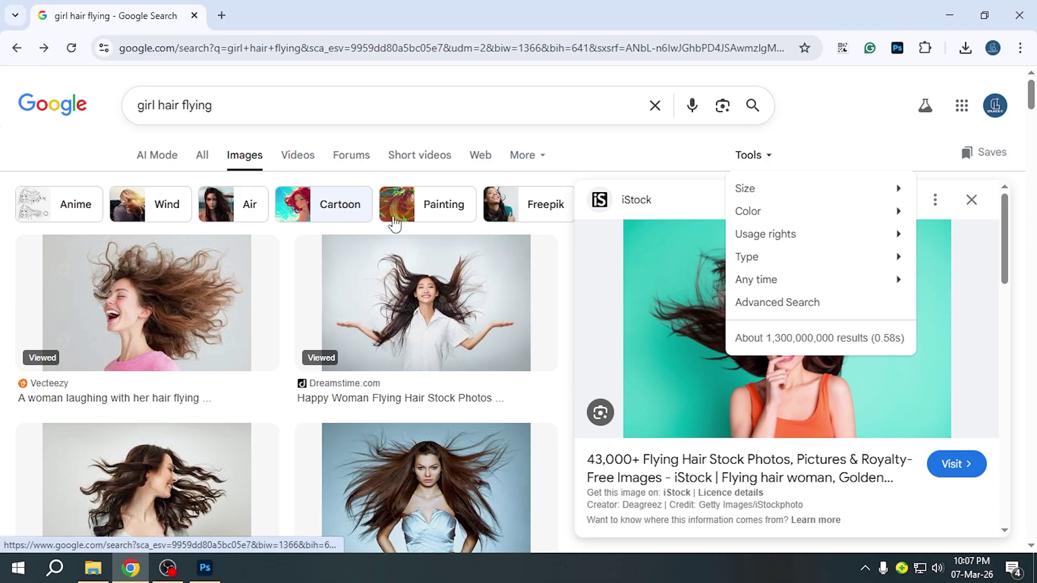
{"action": "right_click", "coordinate": [841, 398]}
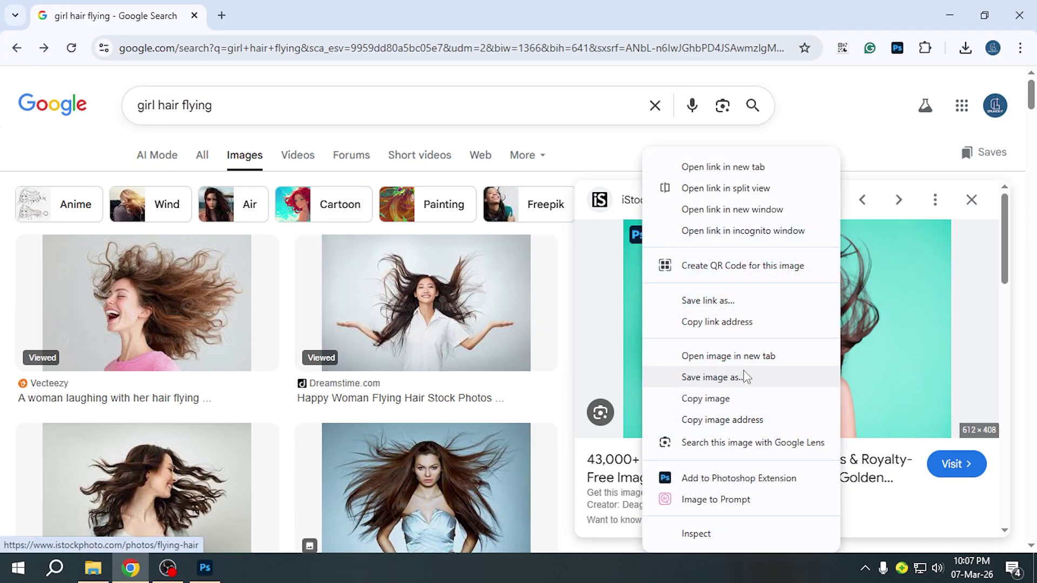
{"action": "left_click", "coordinate": [718, 399]}
{"action": "left_click", "coordinate": [218, 572]}
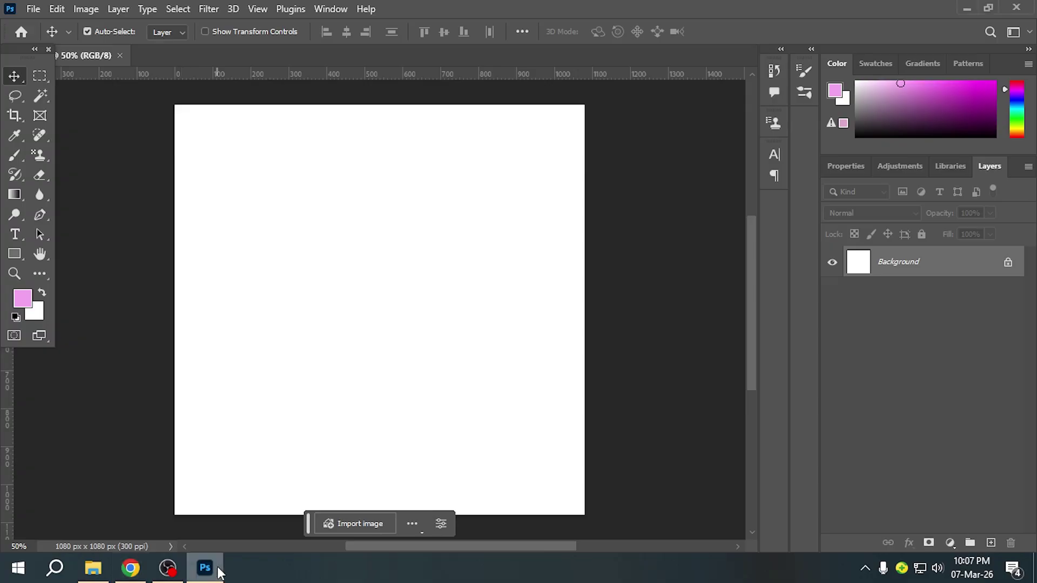
{"action": "key", "text": "ctrl+v"}
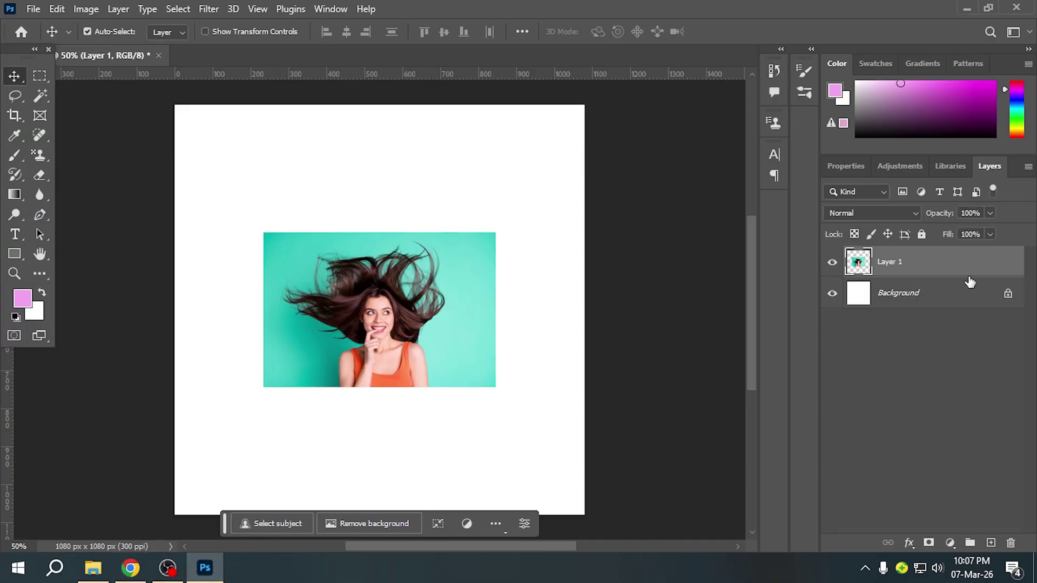
- Convert the pasted photo layer to a smart object and move it up and left on the canvas
{"action": "right_click", "coordinate": [969, 279]}
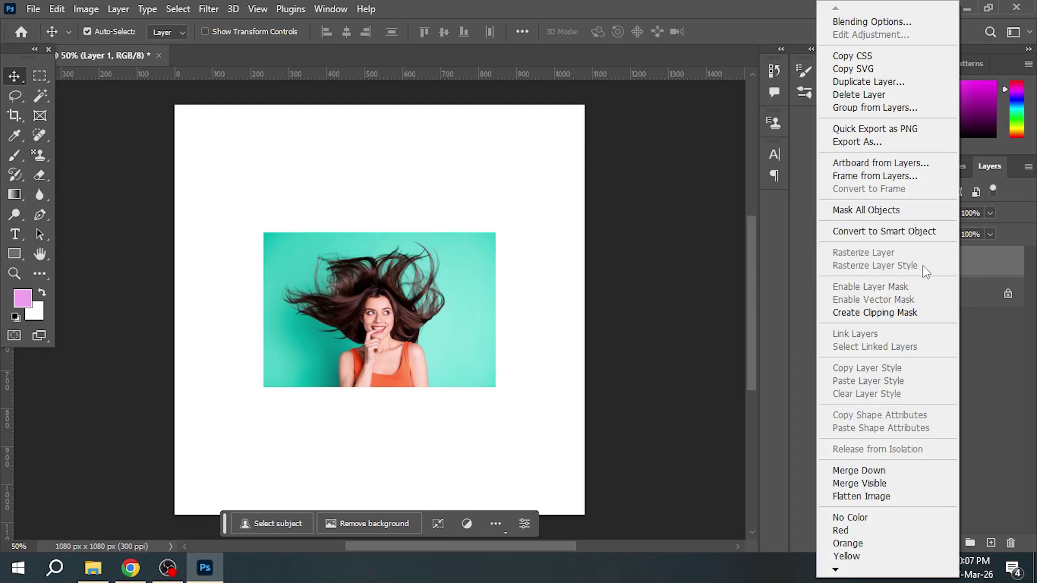
{"action": "left_click", "coordinate": [866, 232]}
{"action": "left_click_drag", "start_coordinate": [409, 340], "coordinate": [369, 306]}
{"action": "key", "text": "ctrl+t"}
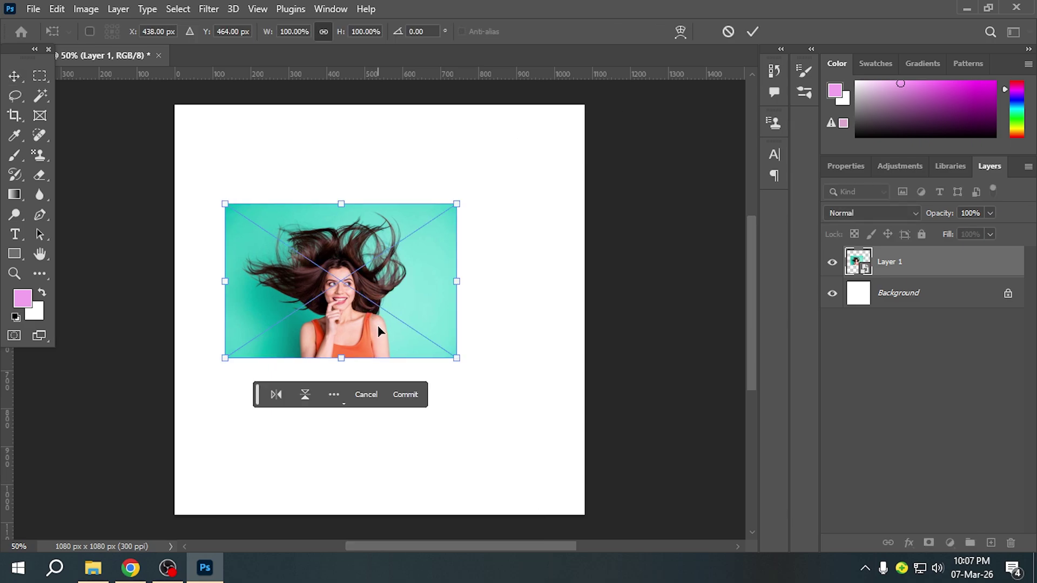
{"action": "key", "text": "Return"}
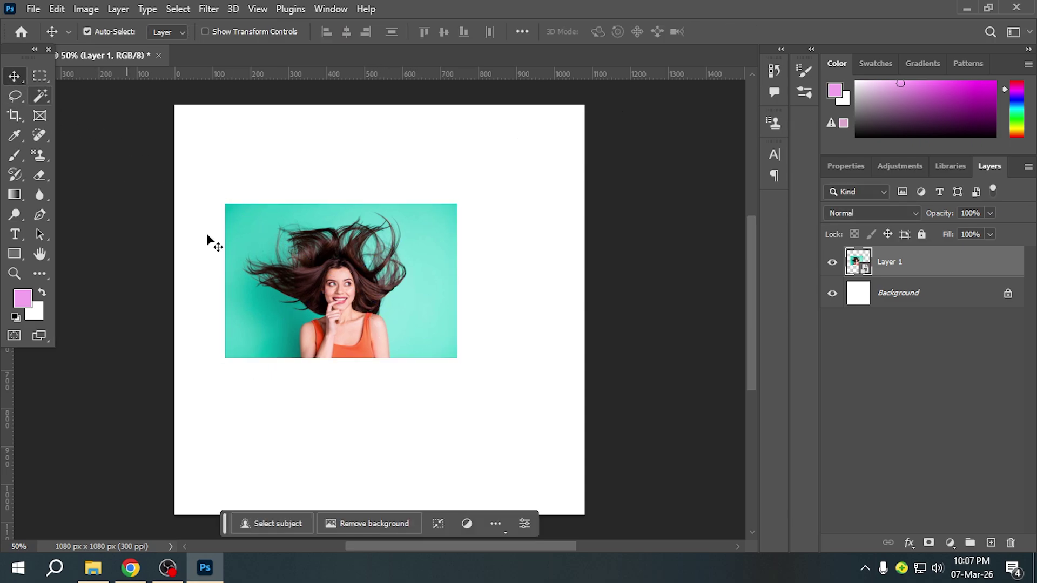
- Rasterize the photo layer and nudge the photo slightly upward on the canvas
{"action": "right_click", "coordinate": [927, 272]}
{"action": "left_click", "coordinate": [845, 316]}
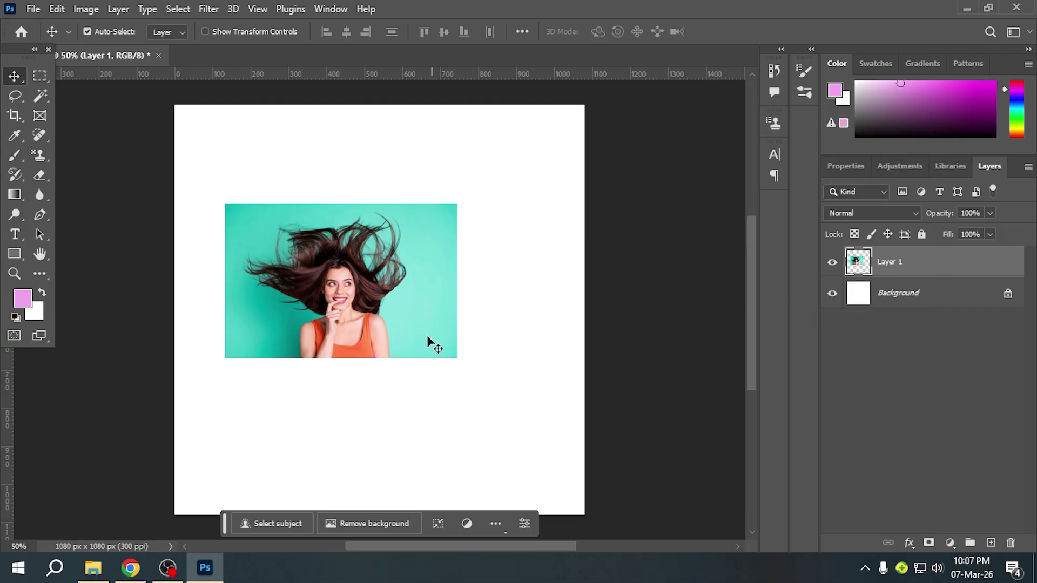
{"action": "left_click_drag", "start_coordinate": [378, 327], "coordinate": [384, 312]}
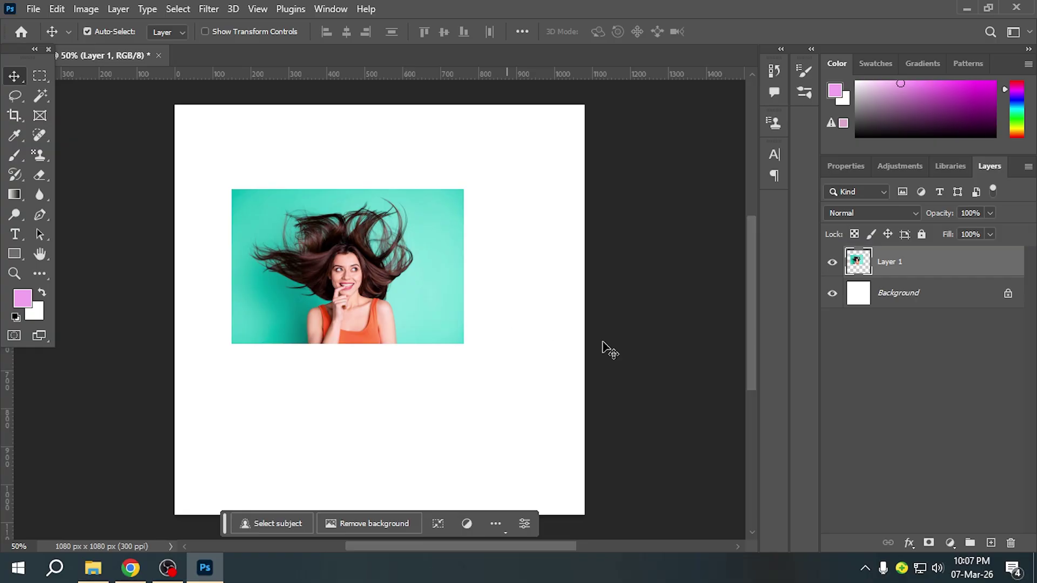
- Convert the photo layer to a smart object and enlarge it to nearly the canvas width, centred horizontally
{"action": "right_click", "coordinate": [923, 268]}
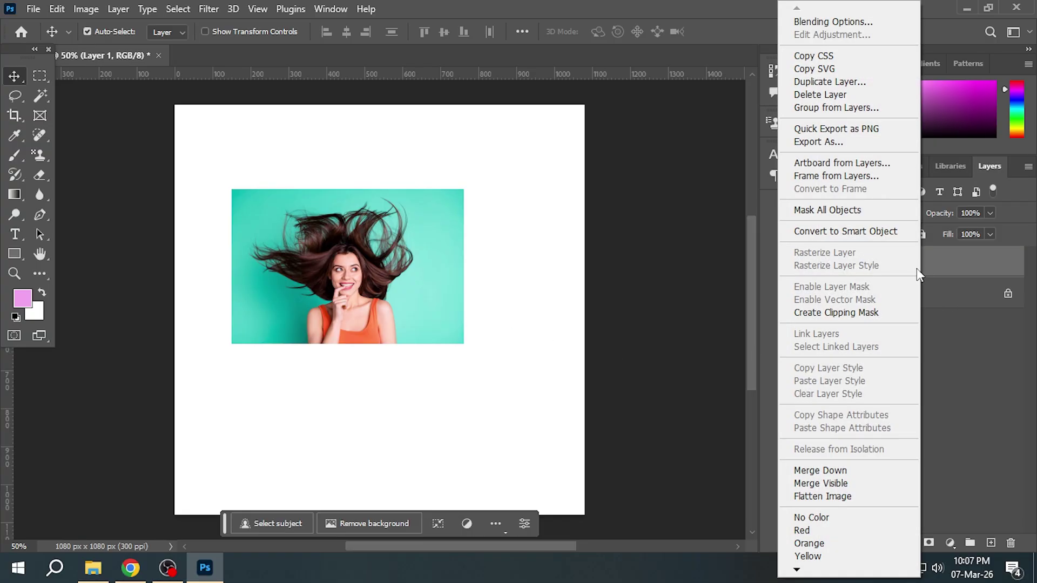
{"action": "left_click", "coordinate": [829, 232]}
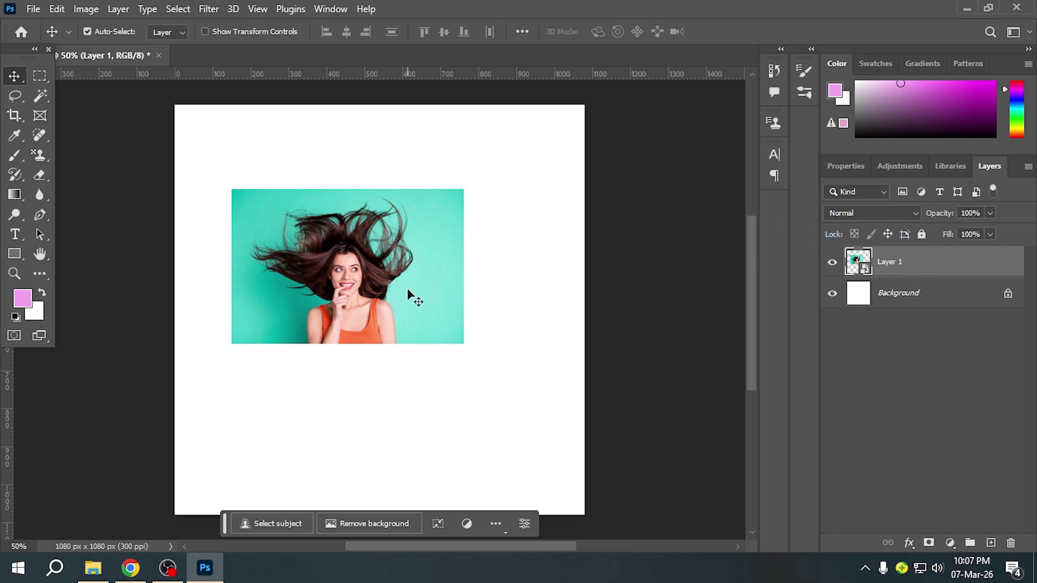
{"action": "key", "text": "ctrl+t"}
{"action": "left_click_drag", "start_coordinate": [464, 343], "coordinate": [574, 450]}
{"action": "left_click", "coordinate": [15, 77]}
{"action": "left_click_drag", "start_coordinate": [449, 346], "coordinate": [421, 350]}
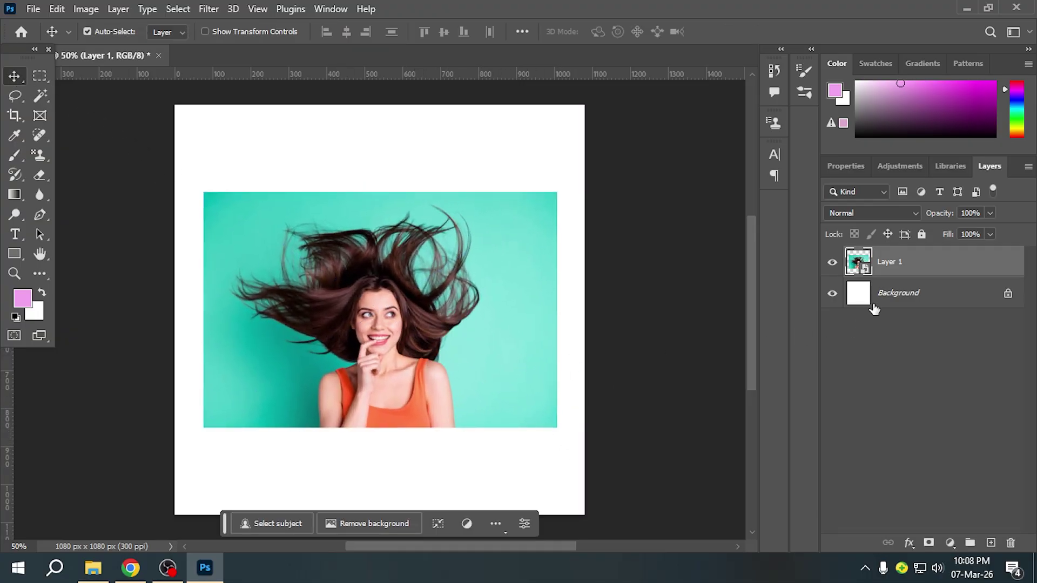
- Rasterize the enlarged photo layer and show the list of available eraser tools
{"action": "right_click", "coordinate": [924, 268]}
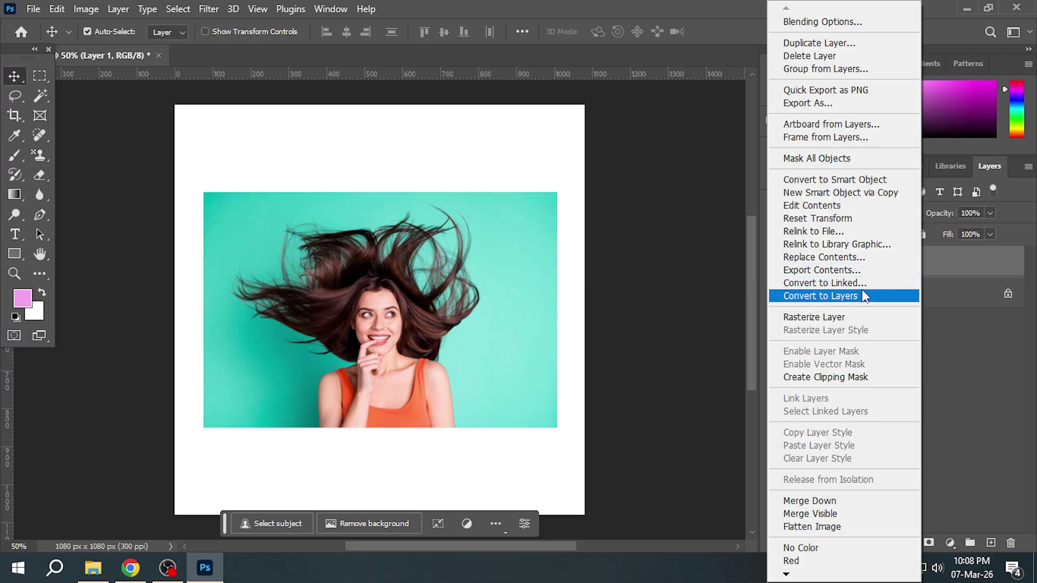
{"action": "left_click", "coordinate": [831, 319]}
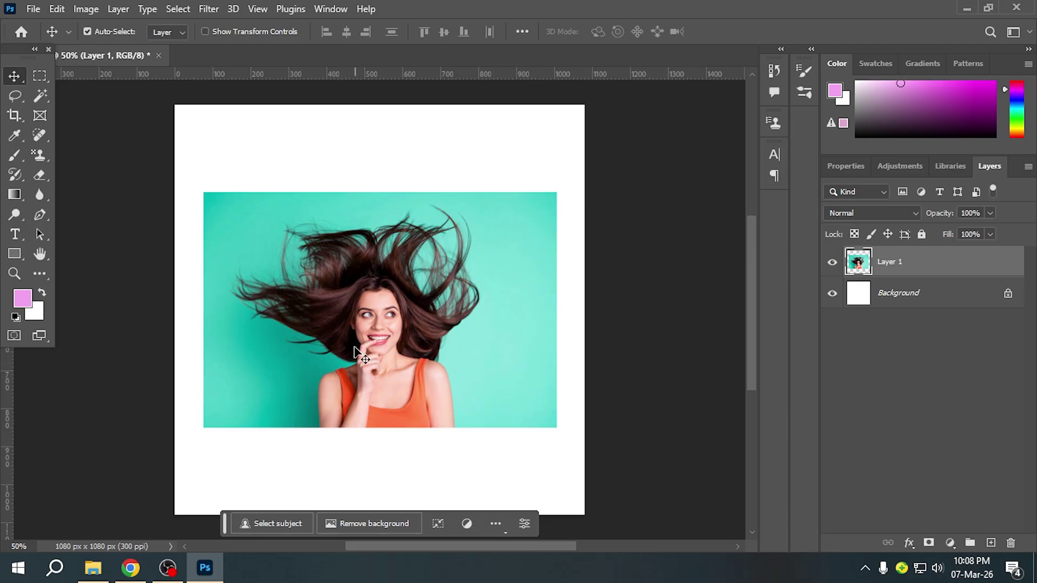
{"action": "left_click", "coordinate": [40, 174]}
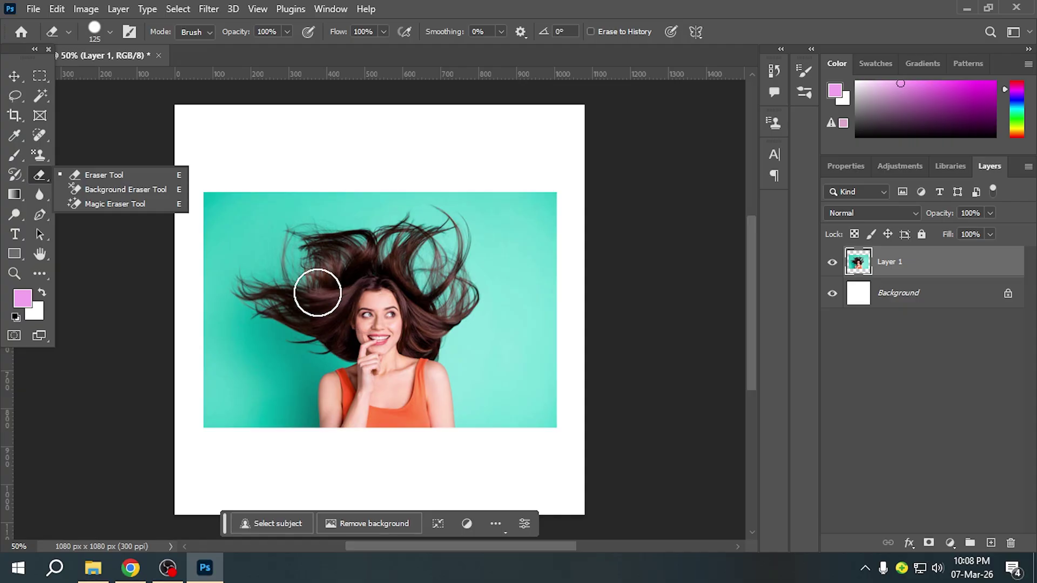
{"action": "left_click", "coordinate": [24, 80]}
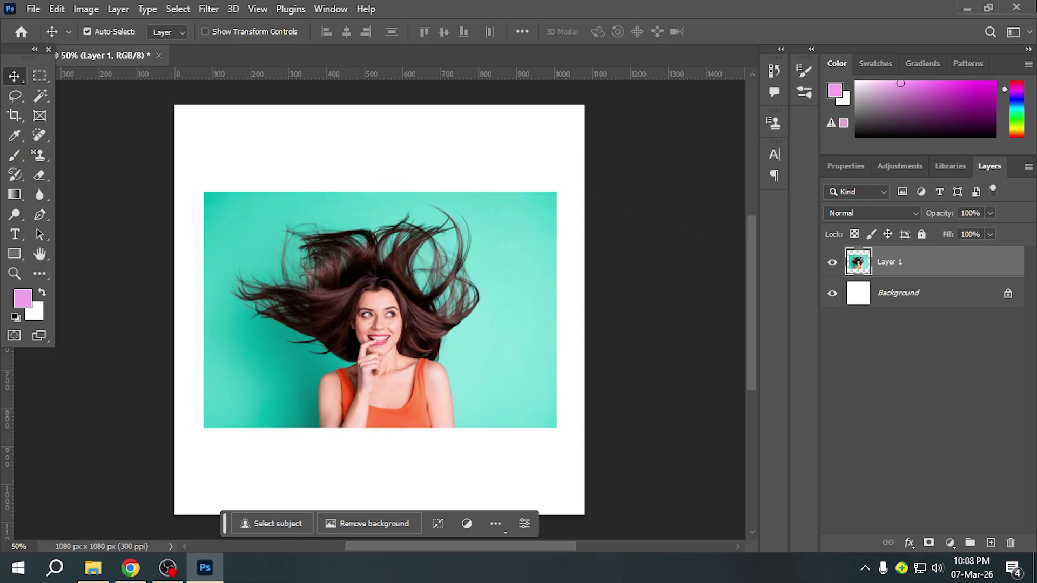
- Activate the Pen tool with its mode set to Path
{"action": "left_click", "coordinate": [40, 216]}
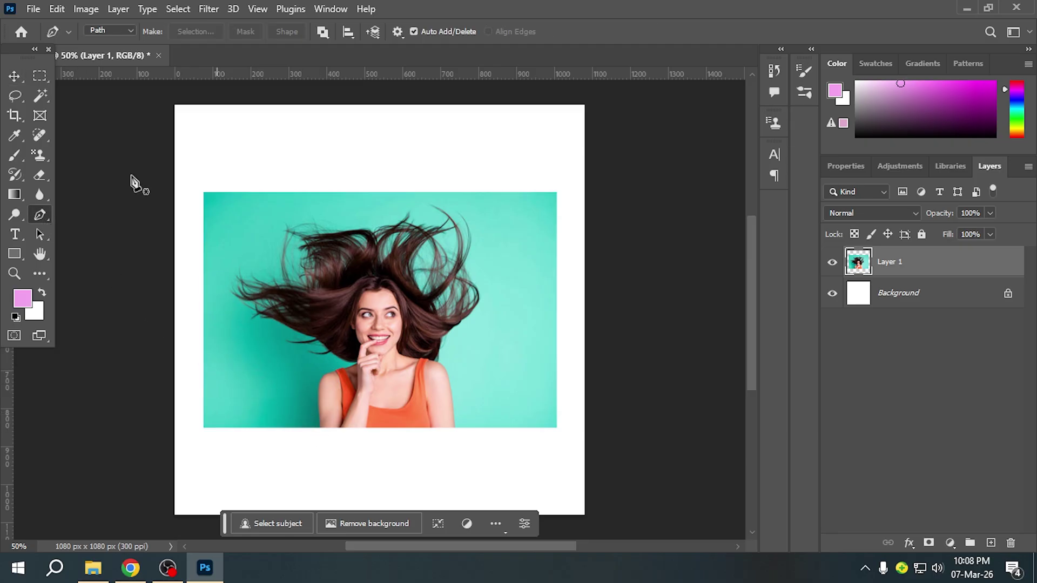
{"action": "left_click", "coordinate": [124, 30]}
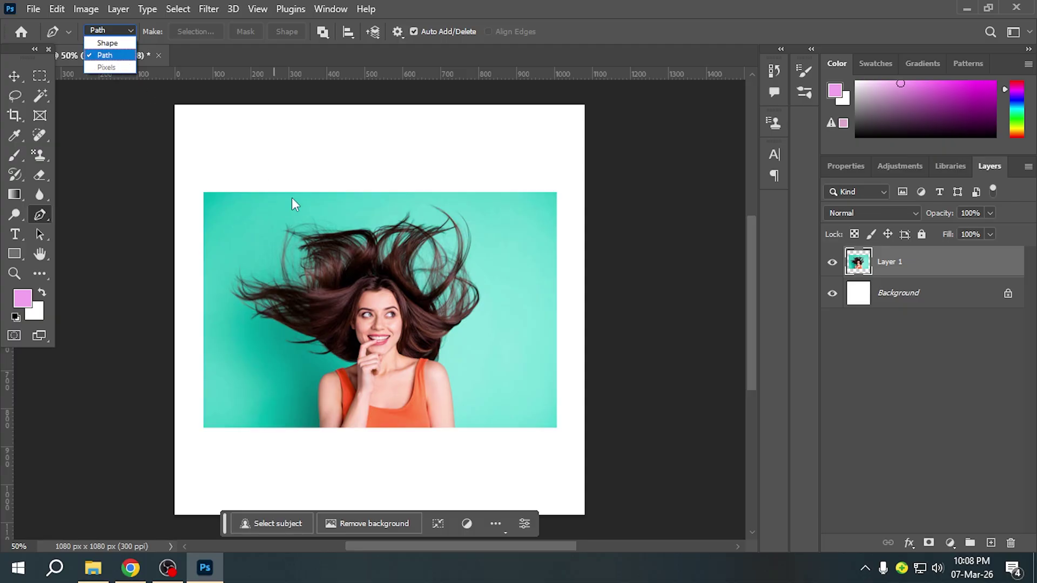
{"action": "left_click", "coordinate": [115, 57]}
{"action": "left_click", "coordinate": [14, 77]}
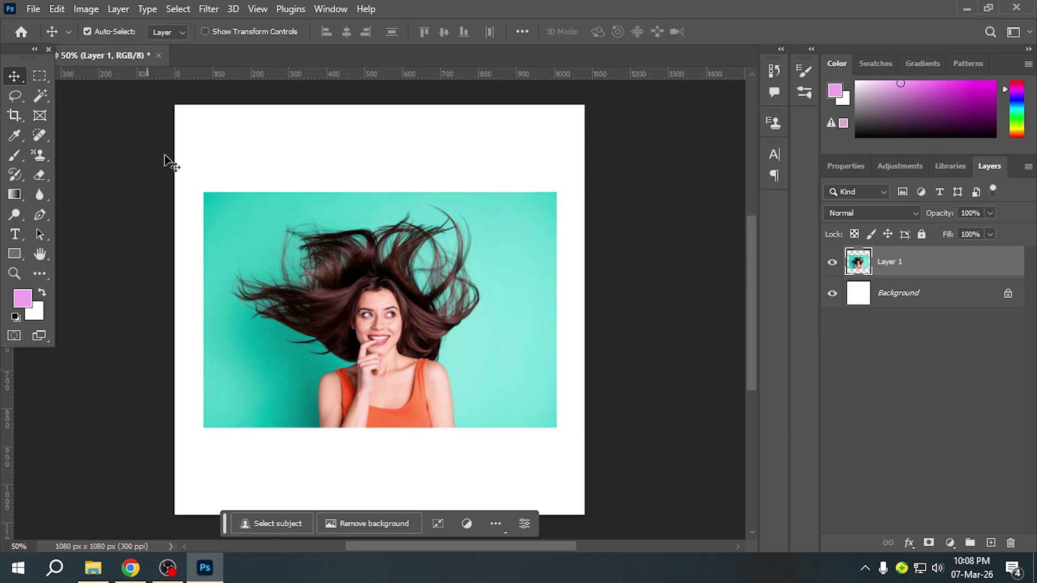
{"action": "left_click", "coordinate": [39, 217]}
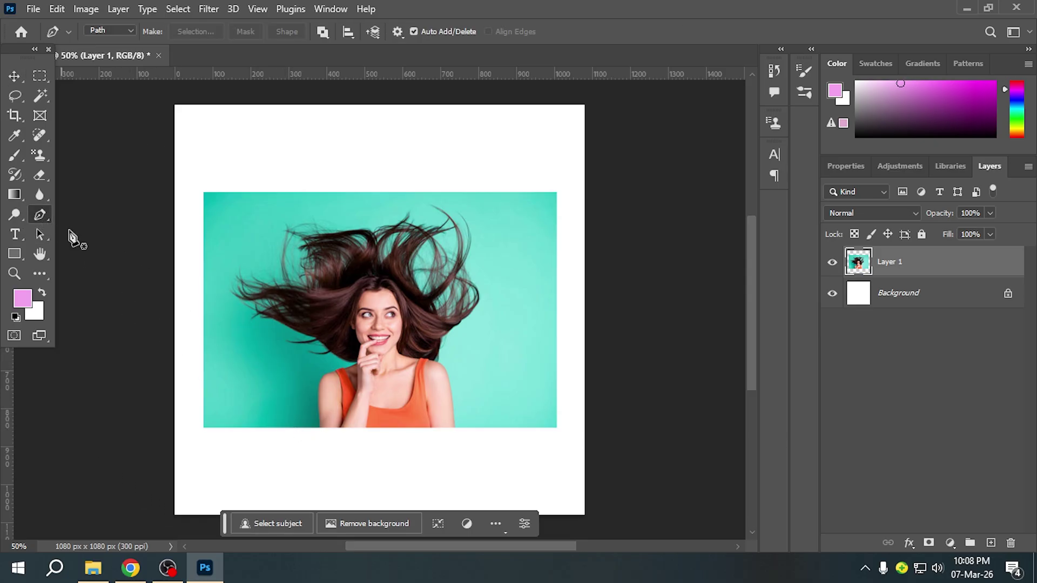
- Start a path at the photo's bottom edge, trace up the arm on the image's left side, and undo the misplaced shoulder point
{"action": "left_click", "coordinate": [319, 429]}
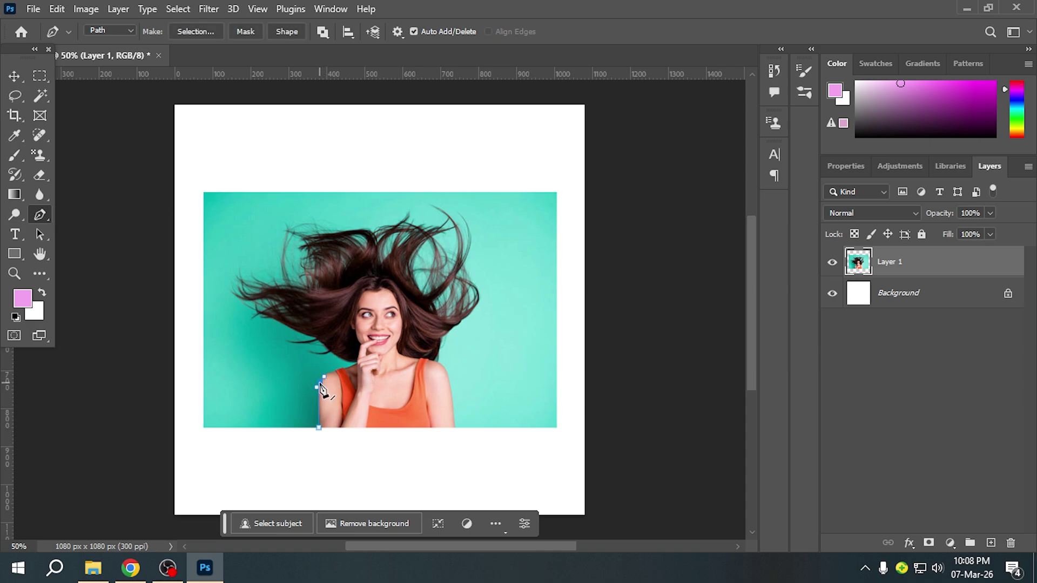
{"action": "key", "text": "alt"}
{"action": "key", "text": "ctrl+plus"}
{"action": "key", "text": "ctrl+plus"}
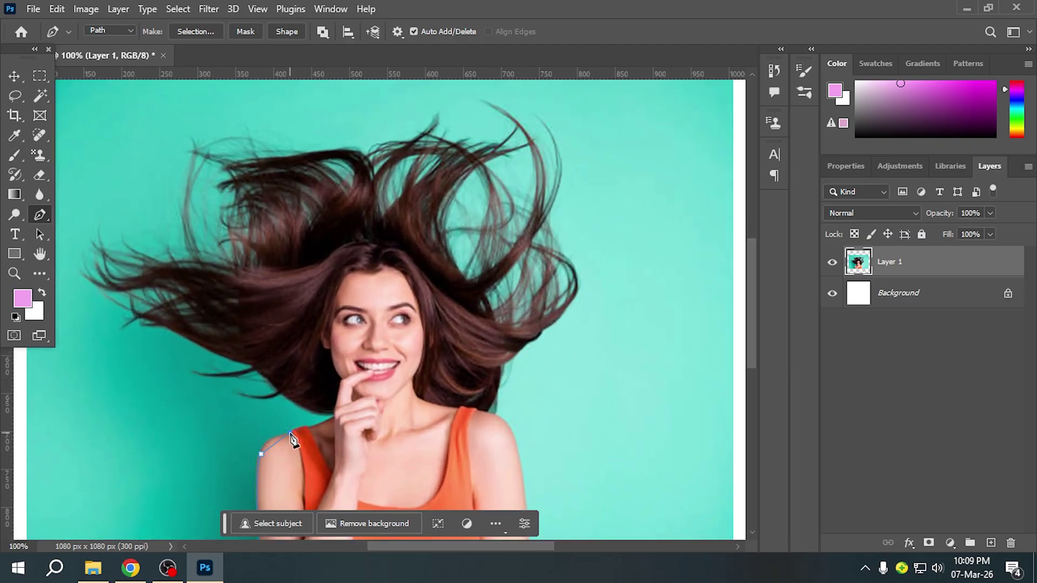
{"action": "key", "text": "ctrl"}
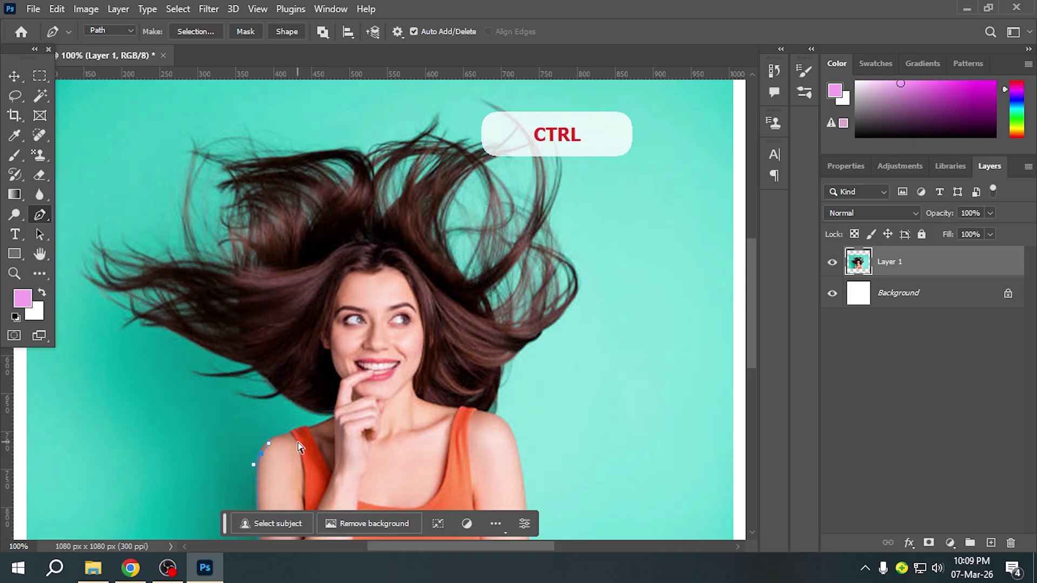
{"action": "scroll", "coordinate": [308, 421], "scroll_direction": "down", "scroll_amount": 3}
{"action": "key", "text": "ctrl+z"}
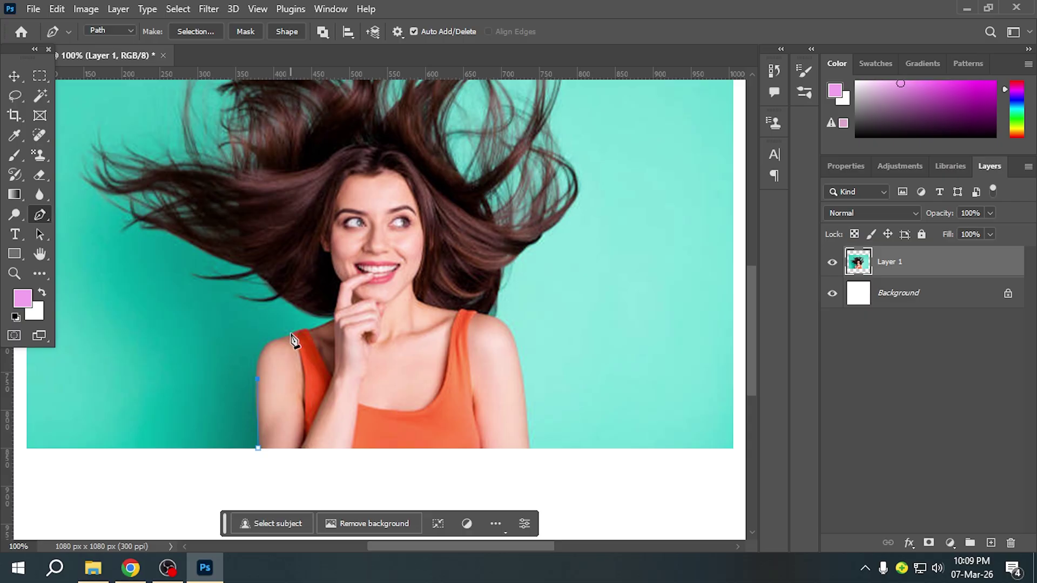
- Continue the path over the shoulder and top strap to the hand, and out to the lowest hair tip on the left
{"action": "left_click_drag", "start_coordinate": [290, 338], "coordinate": [317, 336]}
{"action": "left_click", "coordinate": [290, 337], "text": "alt"}
{"action": "left_click", "coordinate": [311, 331], "text": "alt"}
{"action": "left_click", "coordinate": [281, 299], "text": "alt"}
{"action": "scroll", "coordinate": [164, 359], "scroll_direction": "up", "scroll_amount": 1}
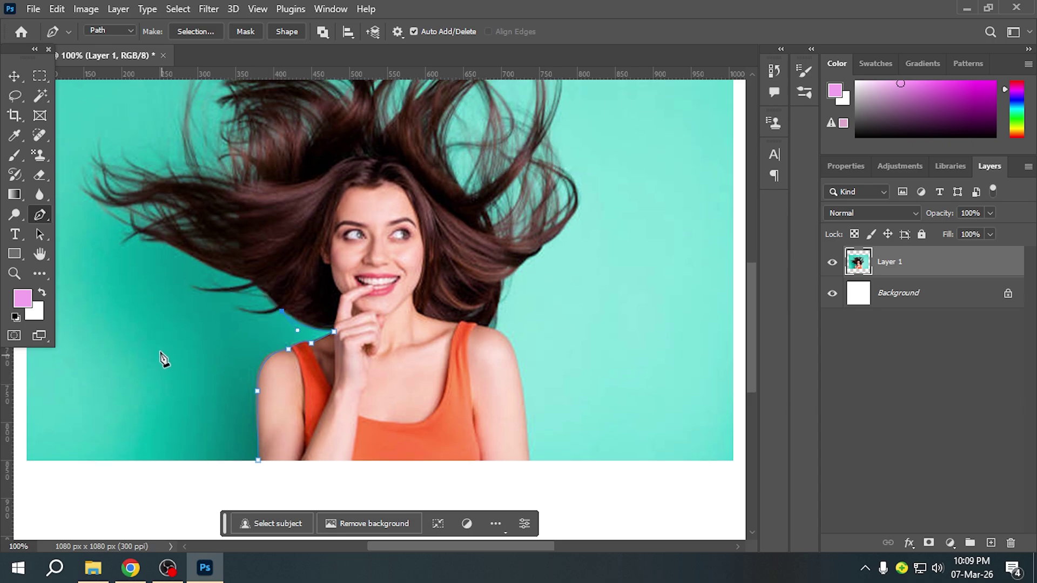
- Route the path around the teal background beside the arm, close it at the starting point, and convert it to a selection
{"action": "scroll", "coordinate": [146, 349], "scroll_direction": "up", "scroll_amount": 2}
{"action": "left_click", "coordinate": [118, 360]}
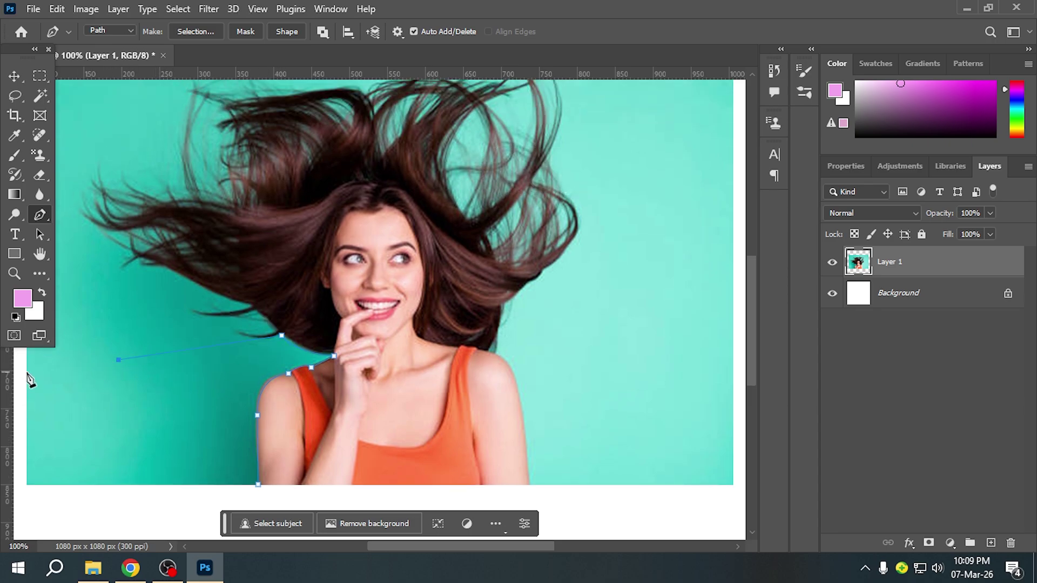
{"action": "scroll", "coordinate": [32, 389], "scroll_direction": "down", "scroll_amount": 6}
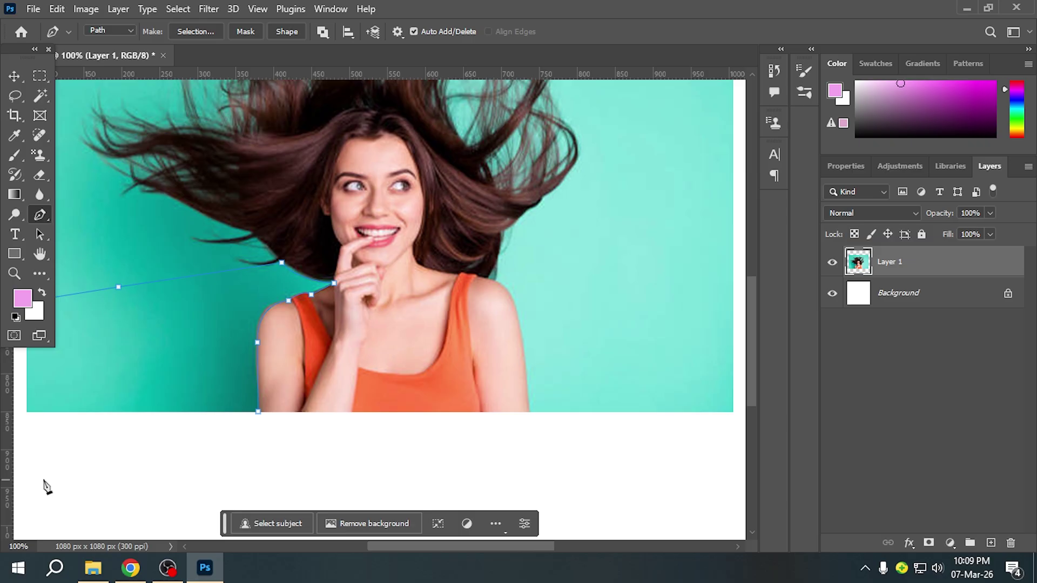
{"action": "left_click", "coordinate": [25, 484]}
{"action": "left_click_drag", "start_coordinate": [180, 492], "coordinate": [186, 488]}
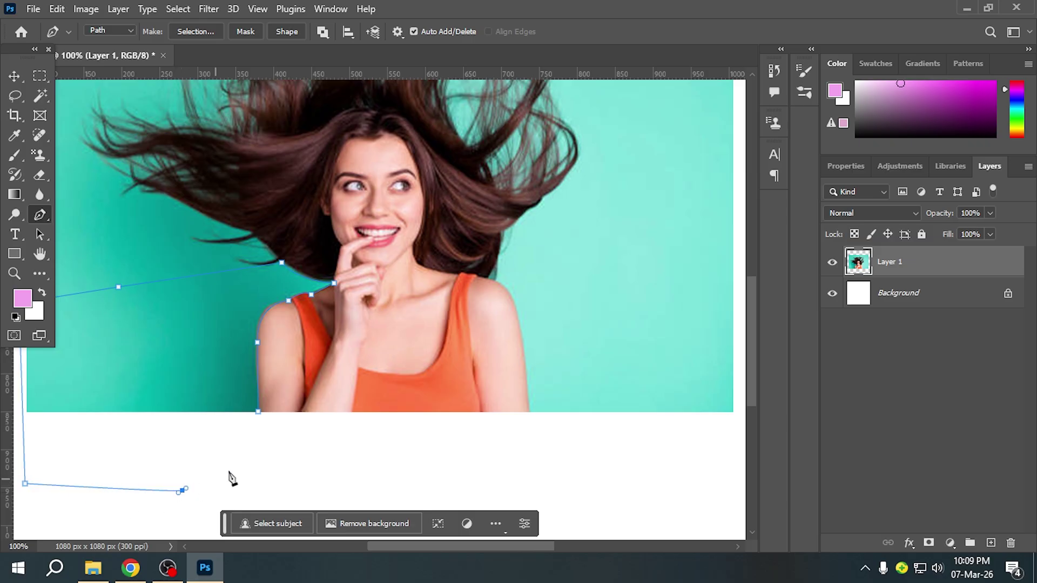
{"action": "left_click", "coordinate": [257, 414]}
{"action": "key", "text": "ctrl+Return"}
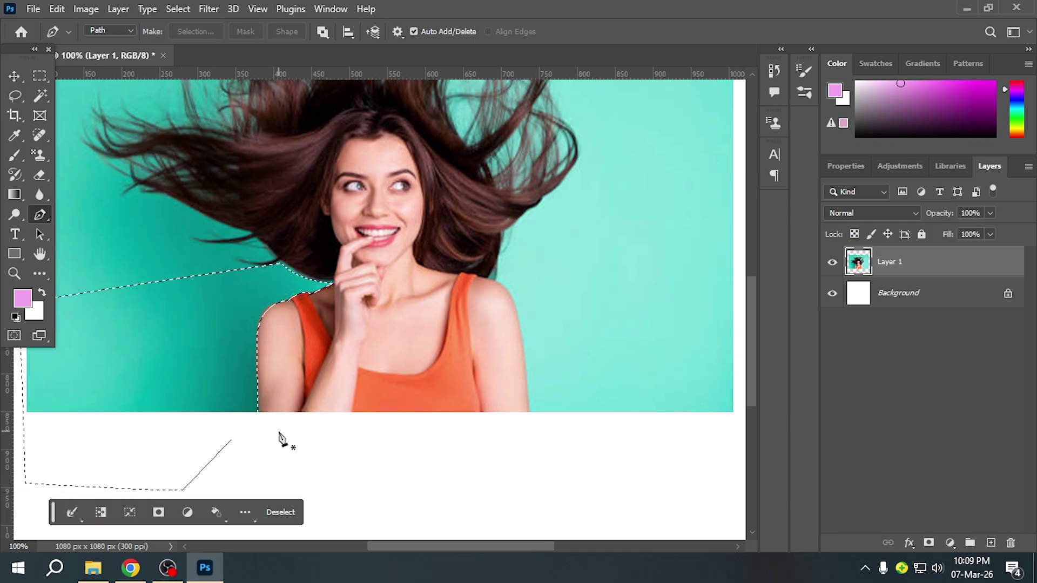
- Delete the selected teal background beside the arm on the image's left side and clear the selection
{"action": "key", "text": "Delete"}
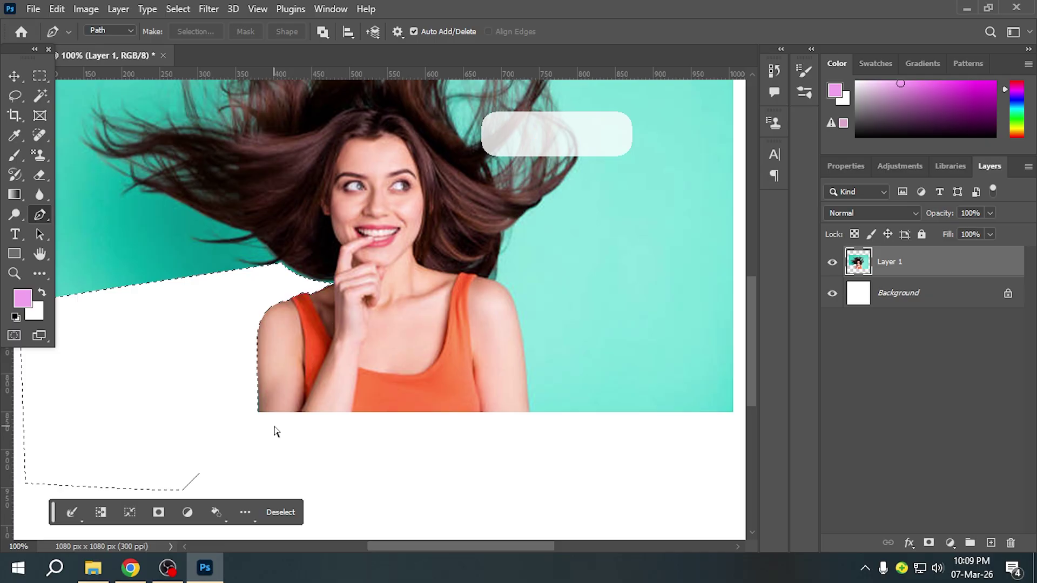
{"action": "key", "text": "ctrl+d"}
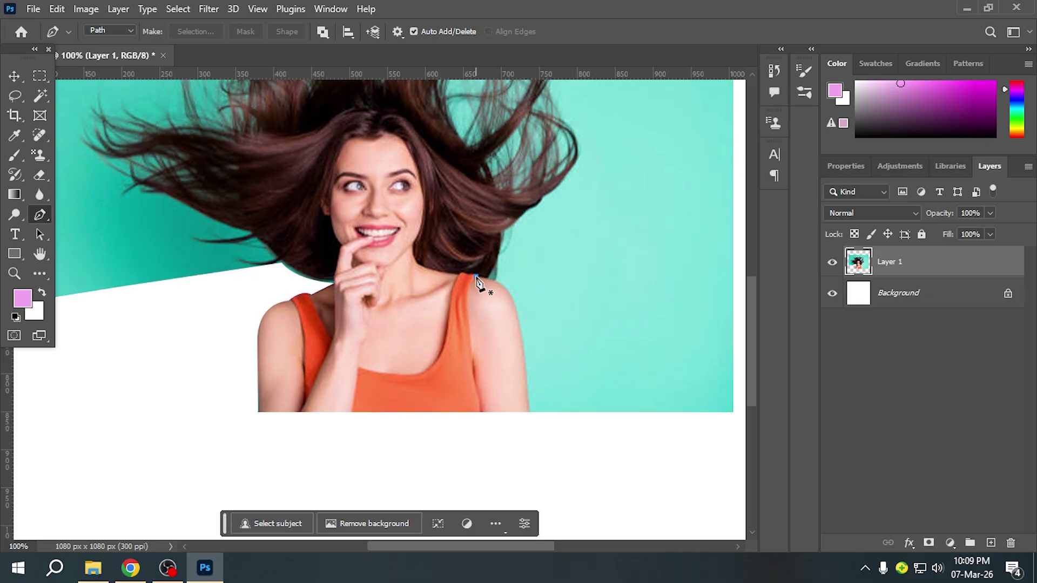
- Trace a path from the orange strap over the shoulder on the image's right side, down the arm to the photo's bottom edge
{"action": "left_click", "coordinate": [476, 276]}
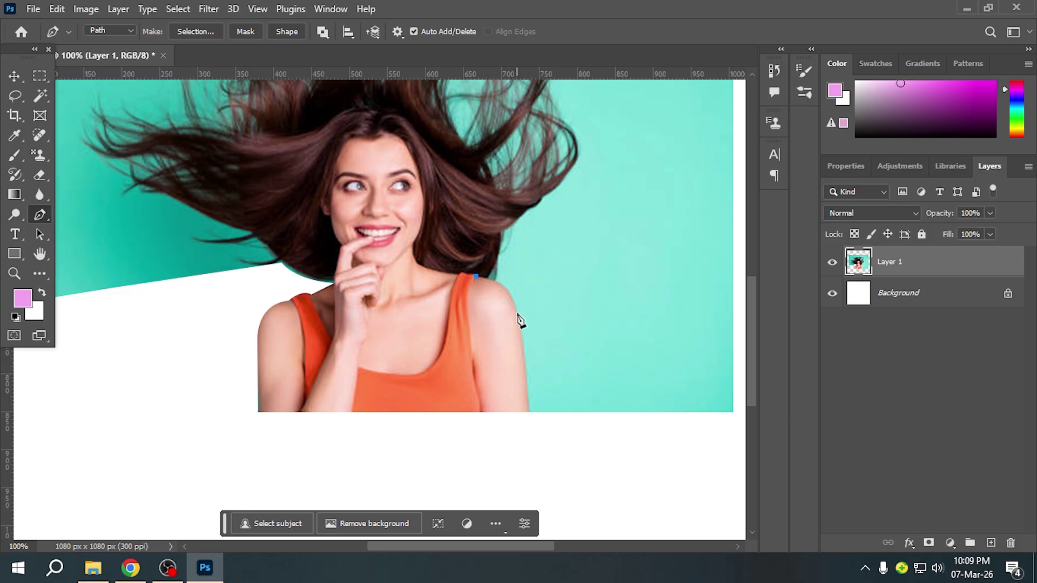
{"action": "left_click_drag", "start_coordinate": [516, 320], "coordinate": [514, 324]}
{"action": "left_click", "coordinate": [514, 303], "text": "alt"}
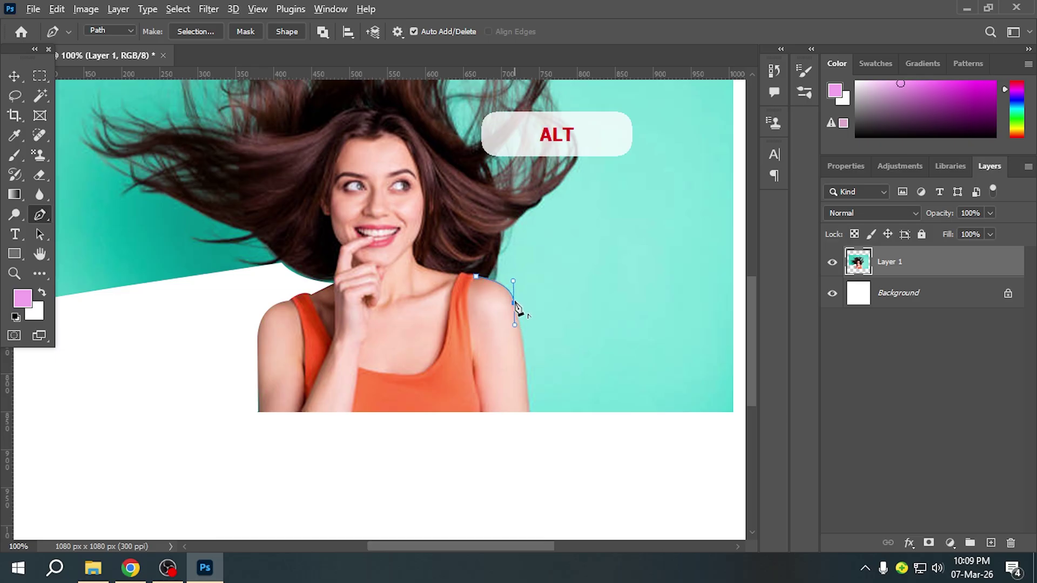
{"action": "left_click", "coordinate": [529, 413]}
{"action": "left_click_drag", "start_coordinate": [532, 452], "coordinate": [531, 466]}
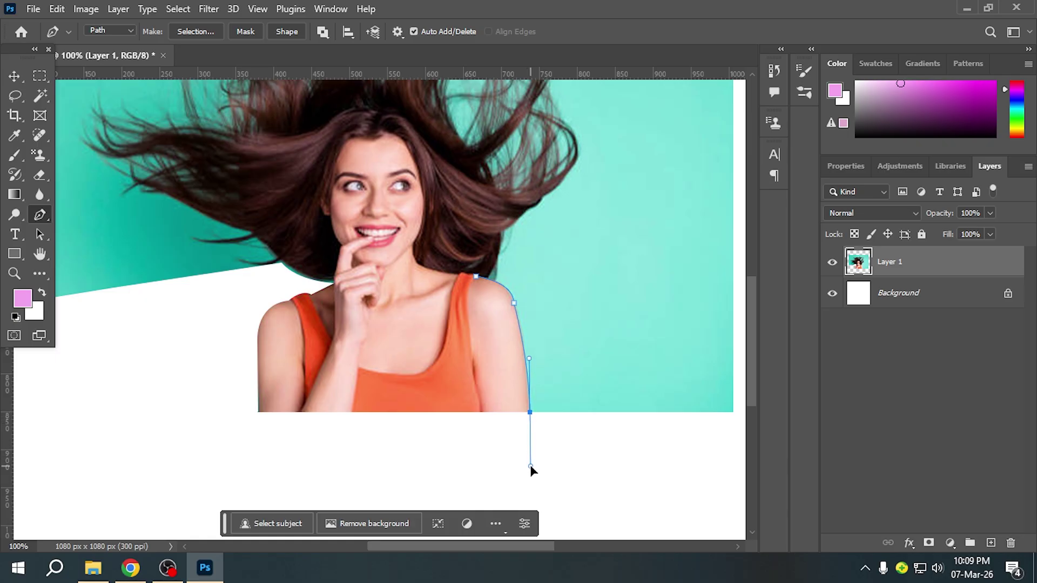
{"action": "left_click", "coordinate": [530, 412], "text": "alt"}
- Route the path around the teal background beside that arm, back under the hair, and close it at the strap
{"action": "left_click", "coordinate": [611, 453]}
{"action": "left_click", "coordinate": [695, 456]}
{"action": "left_click", "coordinate": [722, 260]}
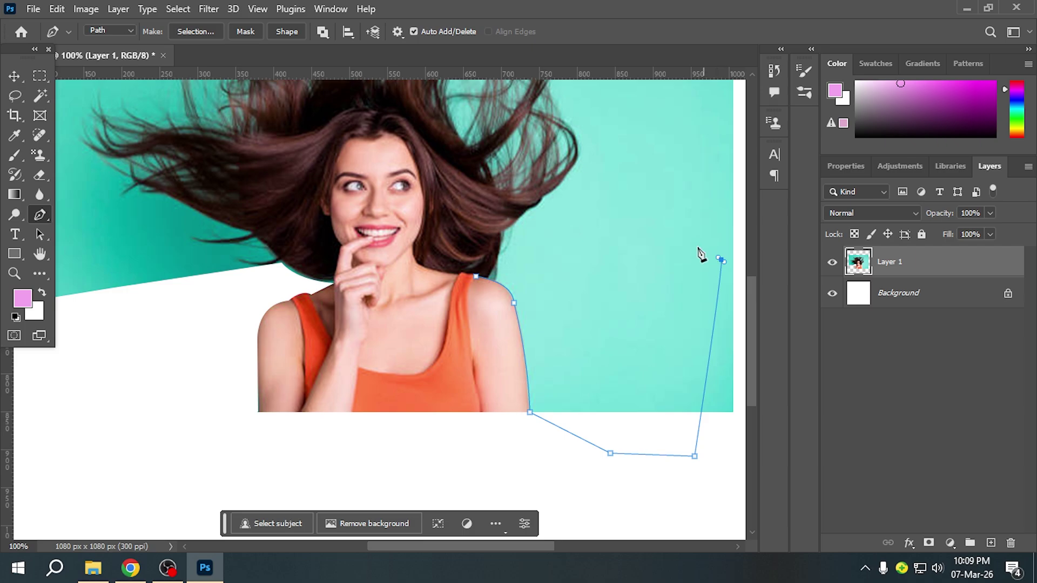
{"action": "left_click", "coordinate": [649, 195]}
{"action": "left_click", "coordinate": [597, 222]}
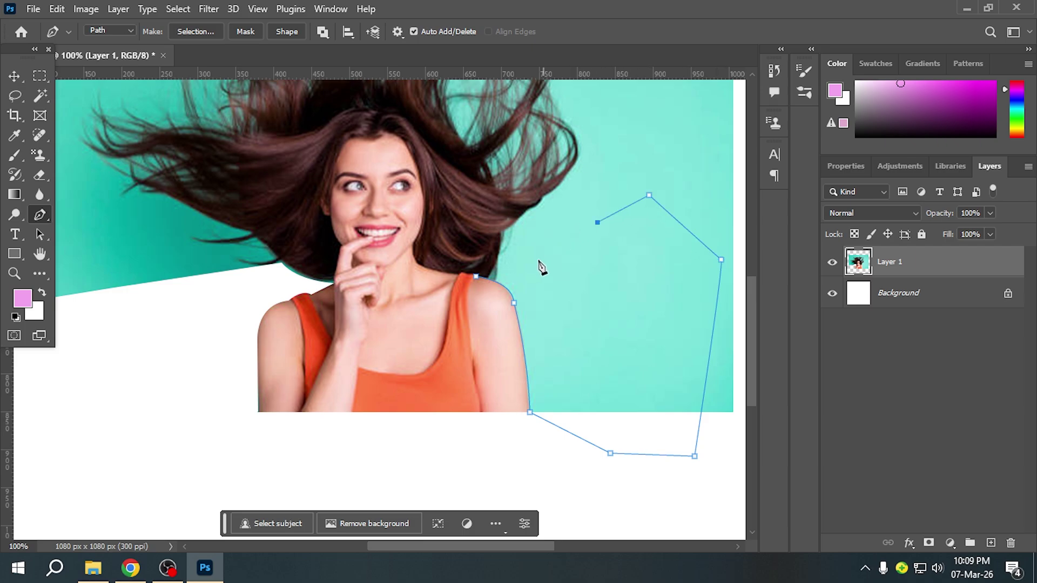
{"action": "left_click", "coordinate": [499, 258]}
{"action": "left_click", "coordinate": [478, 278]}
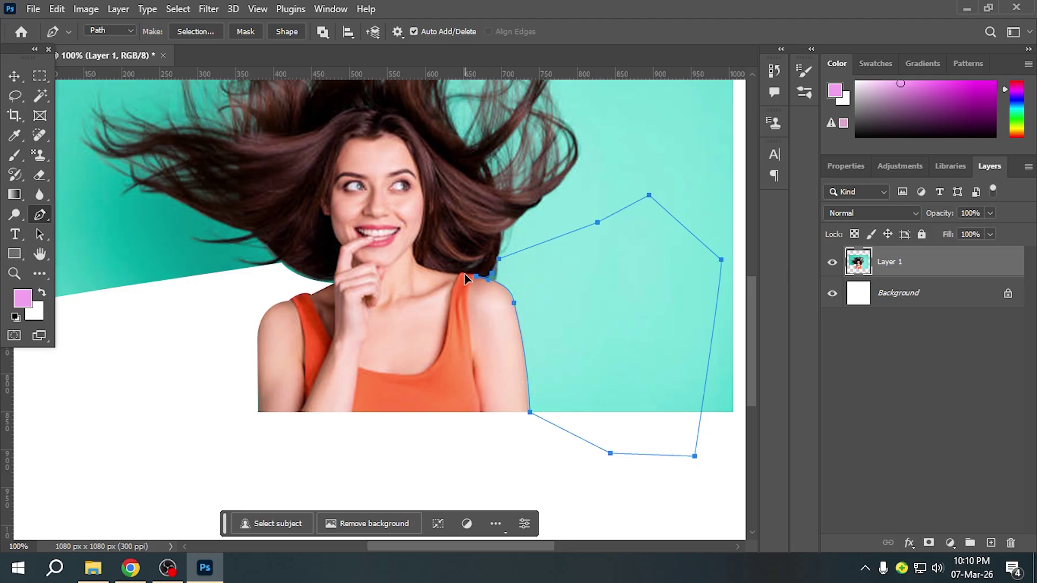
- Convert the closed path to a selection, delete the teal inside it, and deselect
{"action": "key", "text": "ctrl+Return"}
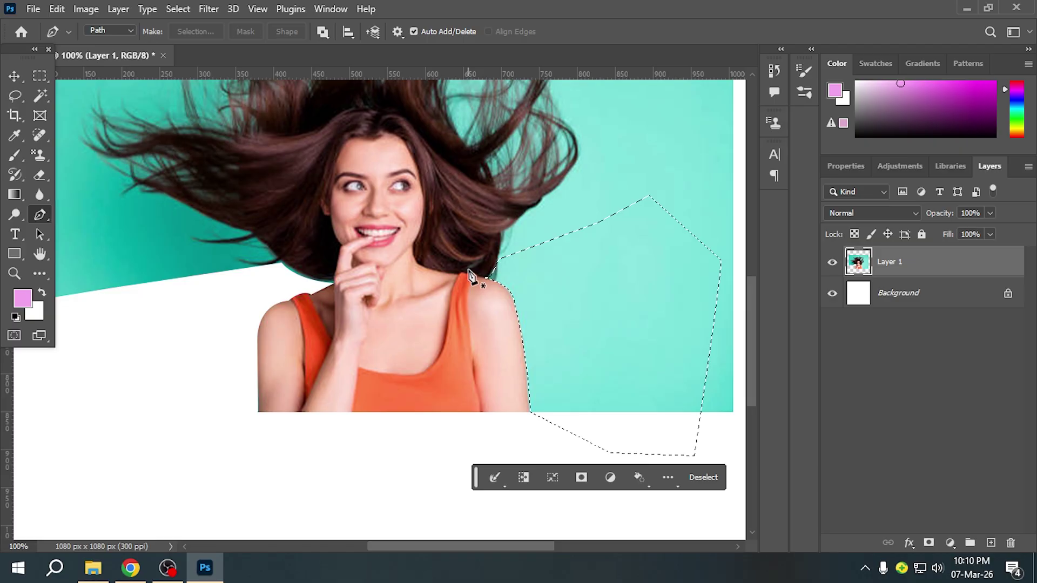
{"action": "key", "text": "Delete"}
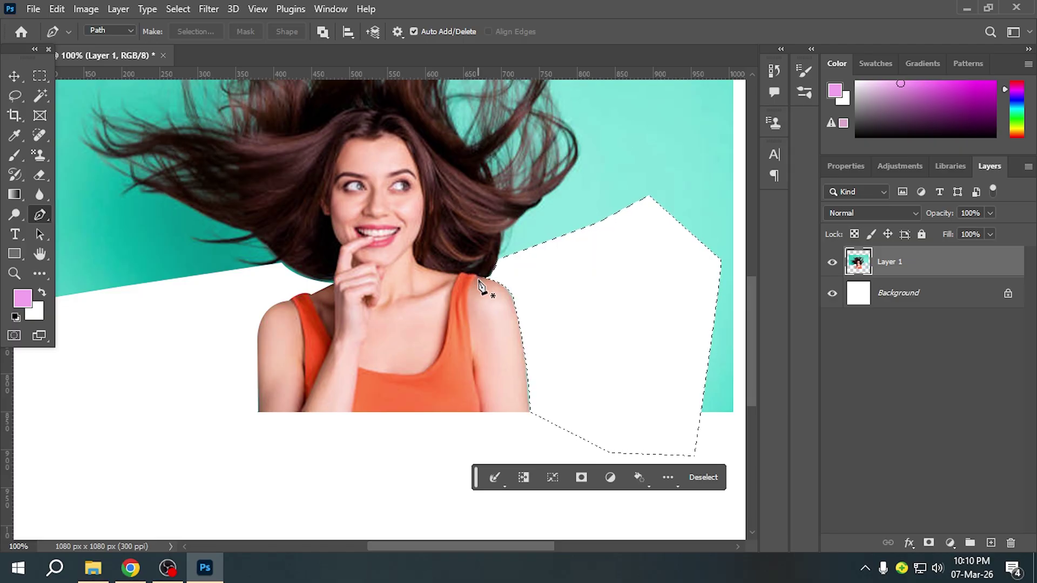
{"action": "key", "text": "ctrl+d"}
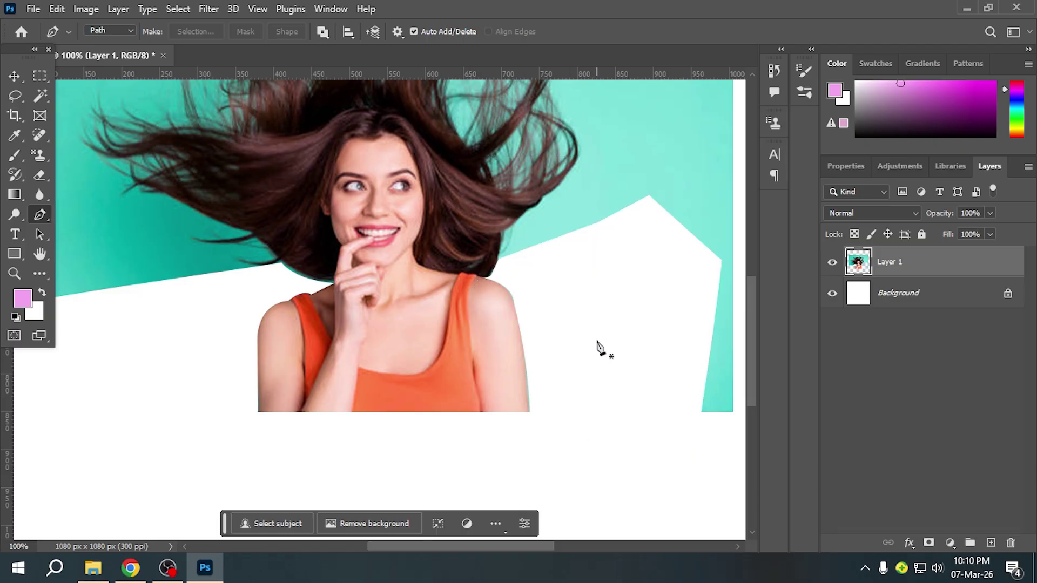
- Activate the Background Eraser tool with its sampling set to Once
{"action": "key", "text": "ctrl+minus"}
{"action": "key", "text": "ctrl+minus"}
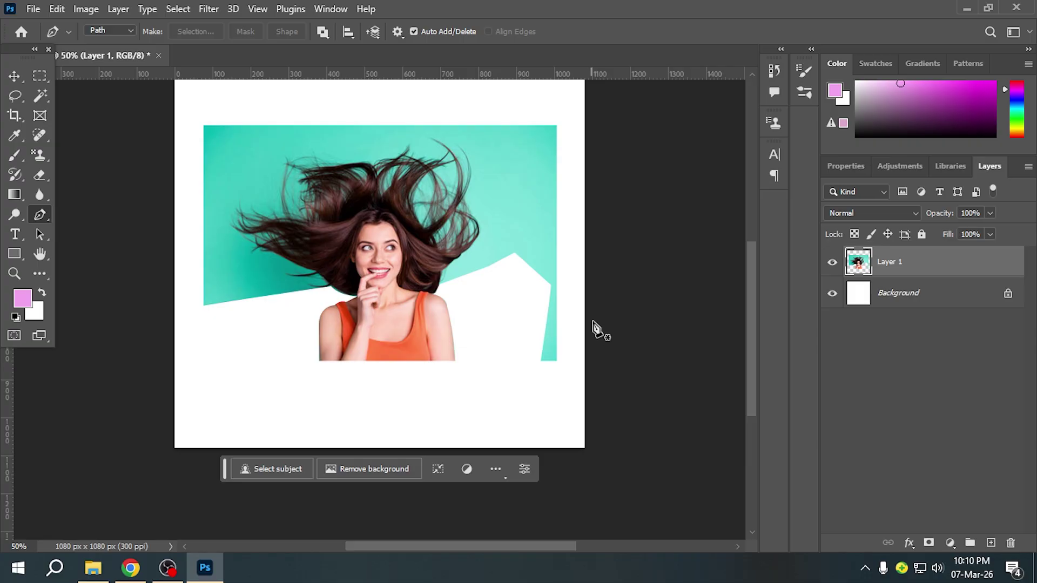
{"action": "key", "text": "space"}
{"action": "left_click_drag", "start_coordinate": [441, 346], "coordinate": [439, 410]}
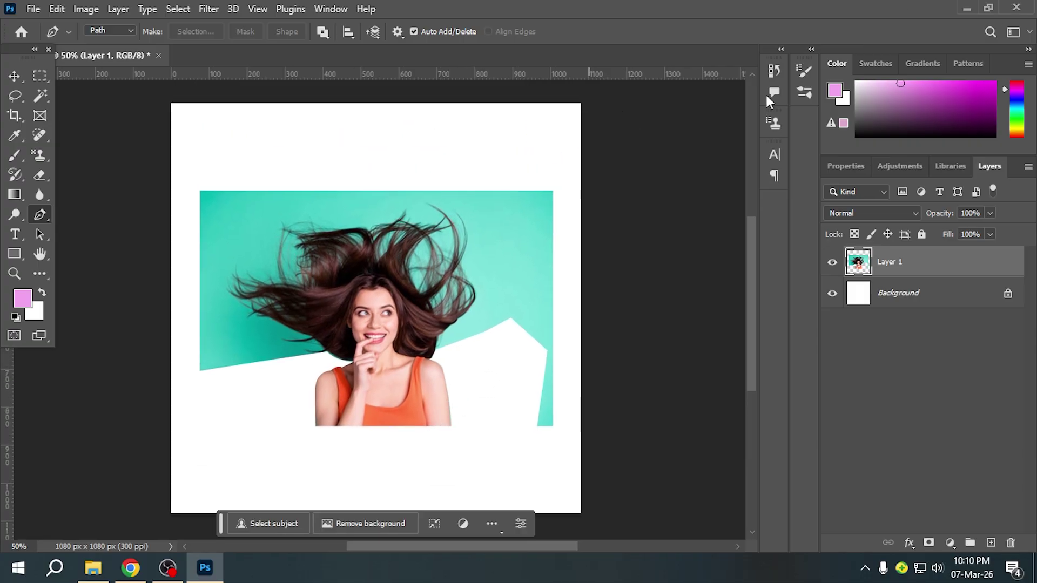
{"action": "left_click", "coordinate": [40, 174]}
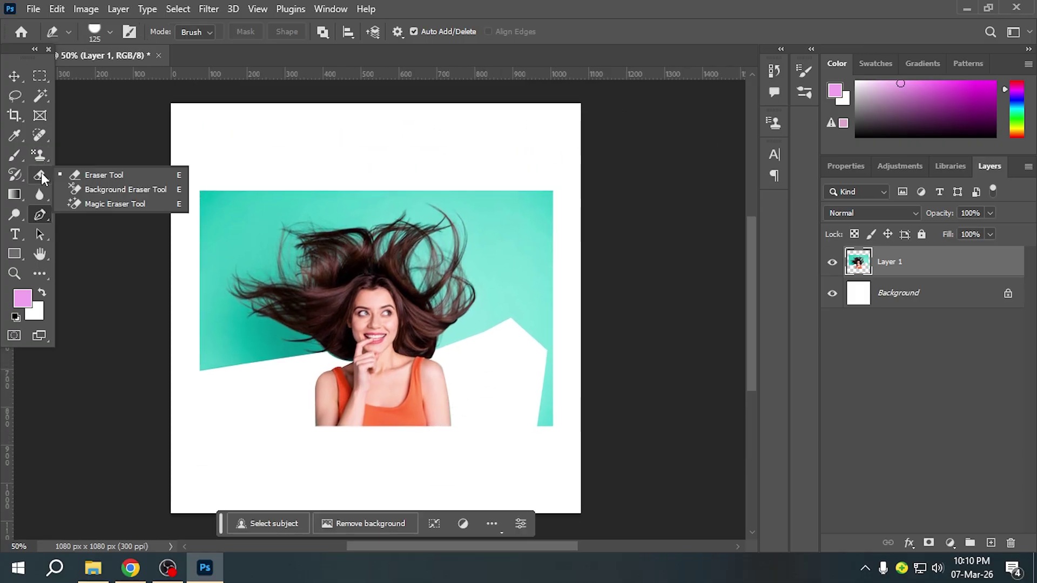
{"action": "left_click", "coordinate": [89, 190]}
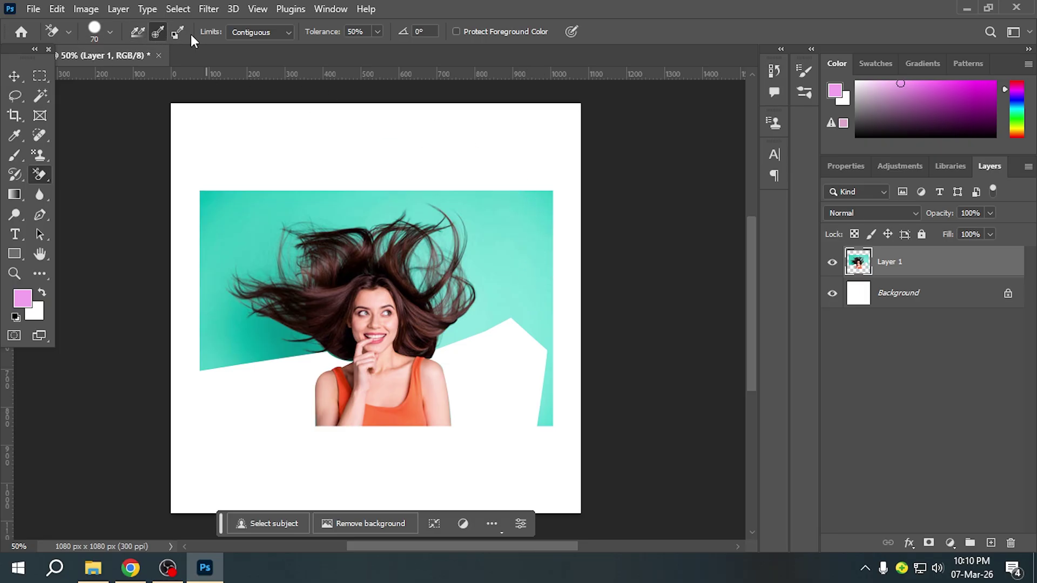
{"action": "left_click", "coordinate": [158, 33]}
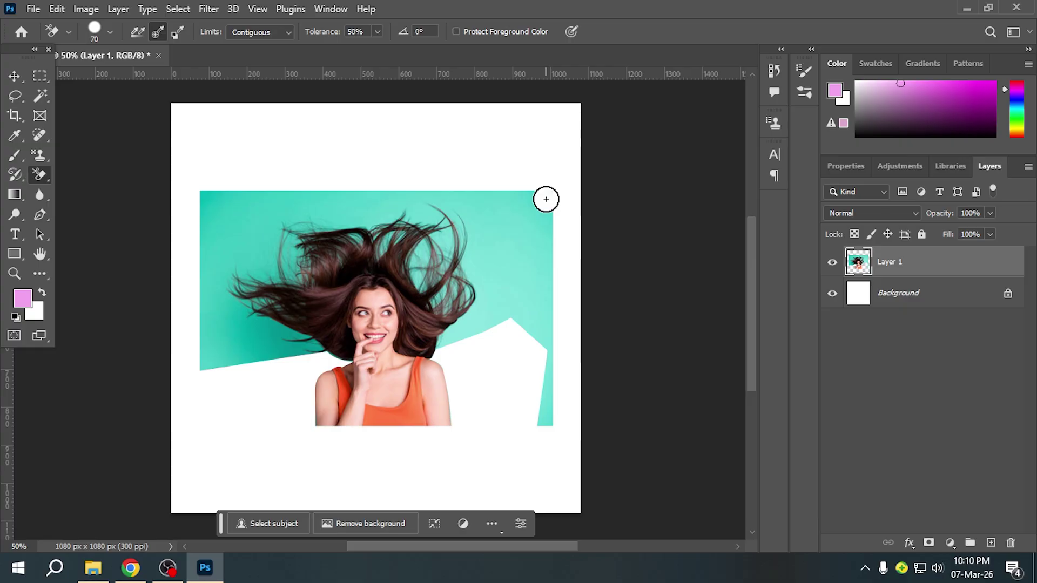
- Erase the teal background on the image's right side up to the hair, enlarging the eraser brush to 125 px
{"action": "mouse_move", "coordinate": [546, 200]}
{"action": "left_mouse_down"}
{"action": "mouse_move", "coordinate": [536, 219]}
{"action": "mouse_move", "coordinate": [516, 205]}
{"action": "mouse_move", "coordinate": [529, 195]}
{"action": "mouse_move", "coordinate": [544, 207]}
{"action": "mouse_move", "coordinate": [557, 175]}
{"action": "mouse_move", "coordinate": [561, 211]}
{"action": "mouse_move", "coordinate": [523, 214]}
{"action": "mouse_move", "coordinate": [490, 238]}
{"action": "mouse_move", "coordinate": [534, 276]}
{"action": "mouse_move", "coordinate": [529, 234]}
{"action": "mouse_move", "coordinate": [473, 230]}
{"action": "mouse_move", "coordinate": [432, 261]}
{"action": "mouse_move", "coordinate": [436, 284]}
{"action": "mouse_move", "coordinate": [473, 232]}
{"action": "mouse_move", "coordinate": [451, 247]}
{"action": "mouse_move", "coordinate": [435, 284]}
{"action": "mouse_move", "coordinate": [454, 242]}
{"action": "mouse_move", "coordinate": [524, 207]}
{"action": "mouse_move", "coordinate": [489, 200]}
{"action": "mouse_move", "coordinate": [505, 186]}
{"action": "mouse_move", "coordinate": [501, 219]}
{"action": "mouse_move", "coordinate": [517, 249]}
{"action": "mouse_move", "coordinate": [549, 251]}
{"action": "mouse_move", "coordinate": [562, 224]}
{"action": "mouse_move", "coordinate": [515, 216]}
{"action": "mouse_move", "coordinate": [528, 298]}
{"action": "left_mouse_up"}
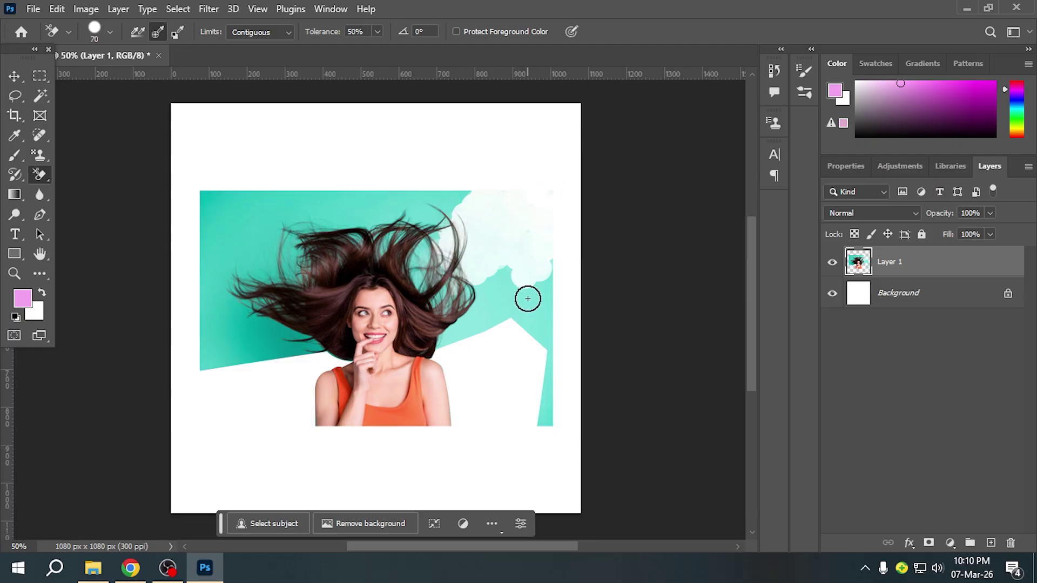
{"action": "key", "text": "bracketright"}
{"action": "key", "text": "bracketright"}
{"action": "key", "text": "bracketright"}
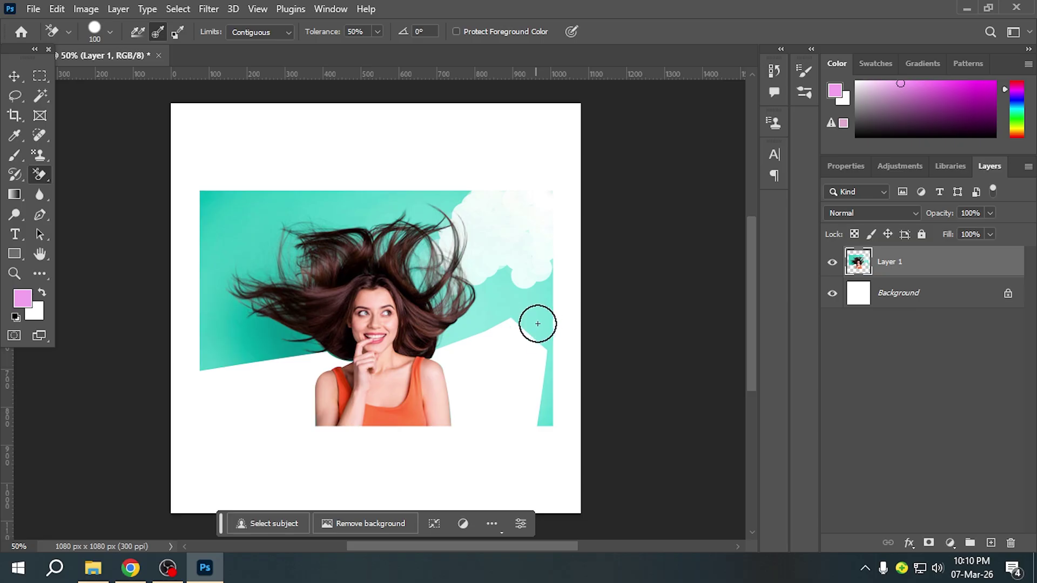
{"action": "key", "text": "bracketright"}
{"action": "mouse_move", "coordinate": [540, 313]}
{"action": "left_mouse_down"}
{"action": "mouse_move", "coordinate": [545, 417]}
{"action": "mouse_move", "coordinate": [552, 385]}
{"action": "mouse_move", "coordinate": [556, 430]}
{"action": "mouse_move", "coordinate": [554, 406]}
{"action": "mouse_move", "coordinate": [547, 418]}
{"action": "mouse_move", "coordinate": [558, 366]}
{"action": "mouse_move", "coordinate": [550, 285]}
{"action": "mouse_move", "coordinate": [515, 297]}
{"action": "mouse_move", "coordinate": [516, 286]}
{"action": "mouse_move", "coordinate": [479, 289]}
{"action": "mouse_move", "coordinate": [474, 321]}
{"action": "mouse_move", "coordinate": [460, 309]}
{"action": "mouse_move", "coordinate": [447, 334]}
{"action": "mouse_move", "coordinate": [501, 330]}
{"action": "mouse_move", "coordinate": [522, 310]}
{"action": "mouse_move", "coordinate": [443, 305]}
{"action": "mouse_move", "coordinate": [457, 300]}
{"action": "mouse_move", "coordinate": [468, 316]}
{"action": "mouse_move", "coordinate": [471, 292]}
{"action": "mouse_move", "coordinate": [460, 291]}
{"action": "mouse_move", "coordinate": [472, 288]}
{"action": "mouse_move", "coordinate": [472, 303]}
{"action": "mouse_move", "coordinate": [473, 286]}
{"action": "mouse_move", "coordinate": [464, 292]}
{"action": "mouse_move", "coordinate": [432, 266]}
{"action": "mouse_move", "coordinate": [426, 285]}
{"action": "mouse_move", "coordinate": [430, 236]}
{"action": "mouse_move", "coordinate": [422, 285]}
{"action": "mouse_move", "coordinate": [416, 279]}
{"action": "mouse_move", "coordinate": [415, 254]}
{"action": "mouse_move", "coordinate": [463, 213]}
{"action": "mouse_move", "coordinate": [448, 198]}
{"action": "mouse_move", "coordinate": [451, 282]}
{"action": "mouse_move", "coordinate": [434, 296]}
{"action": "mouse_move", "coordinate": [423, 267]}
{"action": "mouse_move", "coordinate": [413, 270]}
{"action": "mouse_move", "coordinate": [486, 259]}
{"action": "mouse_move", "coordinate": [443, 247]}
{"action": "mouse_move", "coordinate": [456, 203]}
{"action": "mouse_move", "coordinate": [511, 229]}
{"action": "mouse_move", "coordinate": [545, 219]}
{"action": "mouse_move", "coordinate": [544, 194]}
{"action": "mouse_move", "coordinate": [540, 259]}
{"action": "mouse_move", "coordinate": [495, 199]}
{"action": "mouse_move", "coordinate": [497, 254]}
{"action": "mouse_move", "coordinate": [537, 176]}
{"action": "mouse_move", "coordinate": [558, 192]}
{"action": "mouse_move", "coordinate": [537, 389]}
{"action": "mouse_move", "coordinate": [544, 421]}
{"action": "mouse_move", "coordinate": [546, 391]}
{"action": "mouse_move", "coordinate": [526, 337]}
{"action": "left_mouse_up"}
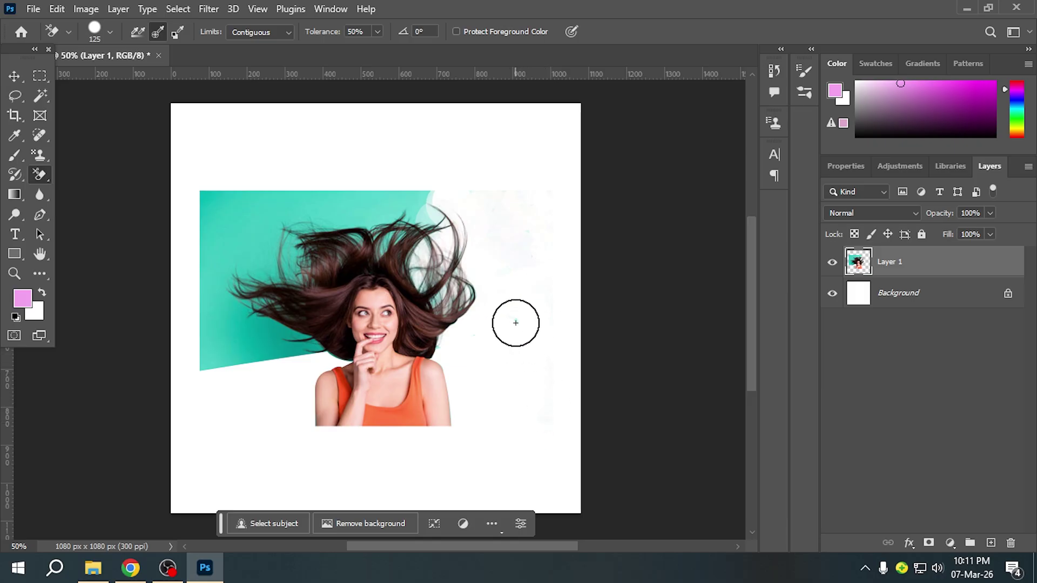
{"action": "mouse_move", "coordinate": [422, 204]}
{"action": "left_mouse_down"}
{"action": "mouse_move", "coordinate": [456, 190]}
{"action": "mouse_move", "coordinate": [432, 208]}
{"action": "mouse_move", "coordinate": [430, 235]}
{"action": "mouse_move", "coordinate": [413, 219]}
{"action": "mouse_move", "coordinate": [431, 226]}
{"action": "mouse_move", "coordinate": [425, 260]}
{"action": "mouse_move", "coordinate": [439, 282]}
{"action": "mouse_move", "coordinate": [459, 227]}
{"action": "left_mouse_up"}
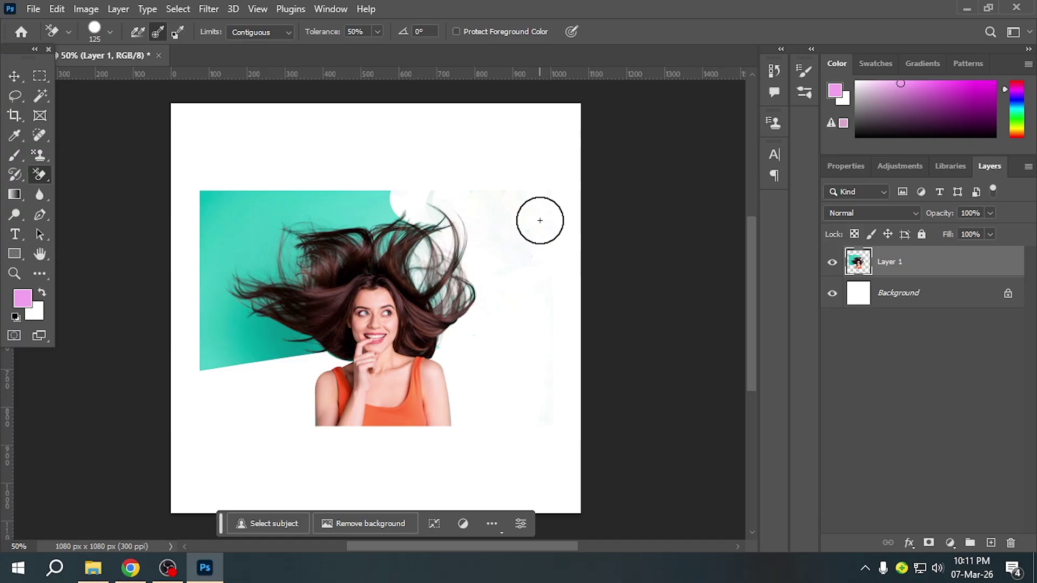
- Shrink the Background Eraser brush to 9 px for the fine strands on the image's right side
{"action": "key", "text": "ctrl+plus"}
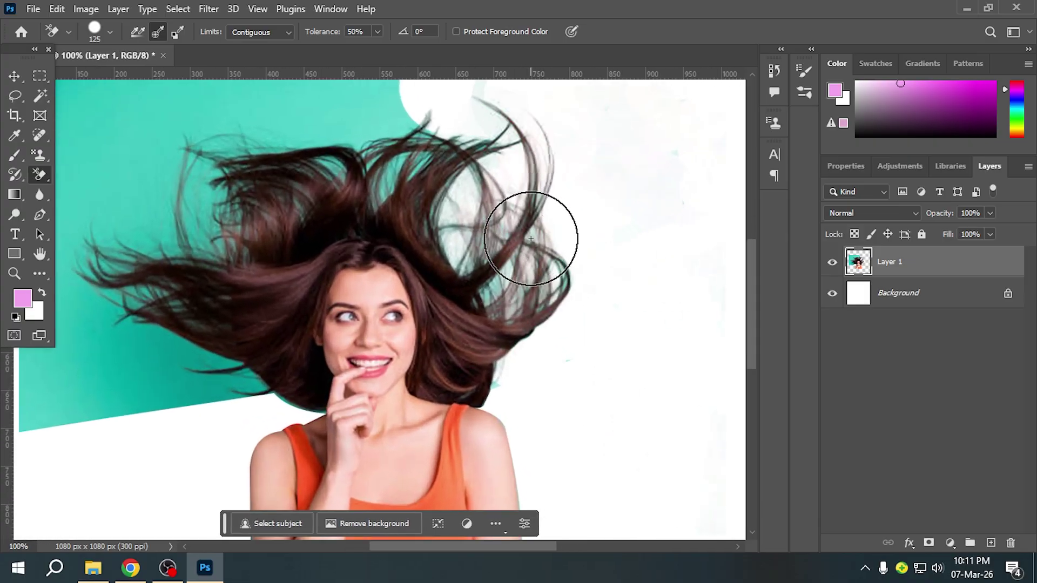
{"action": "scroll", "coordinate": [531, 238], "scroll_direction": "up", "scroll_amount": 3}
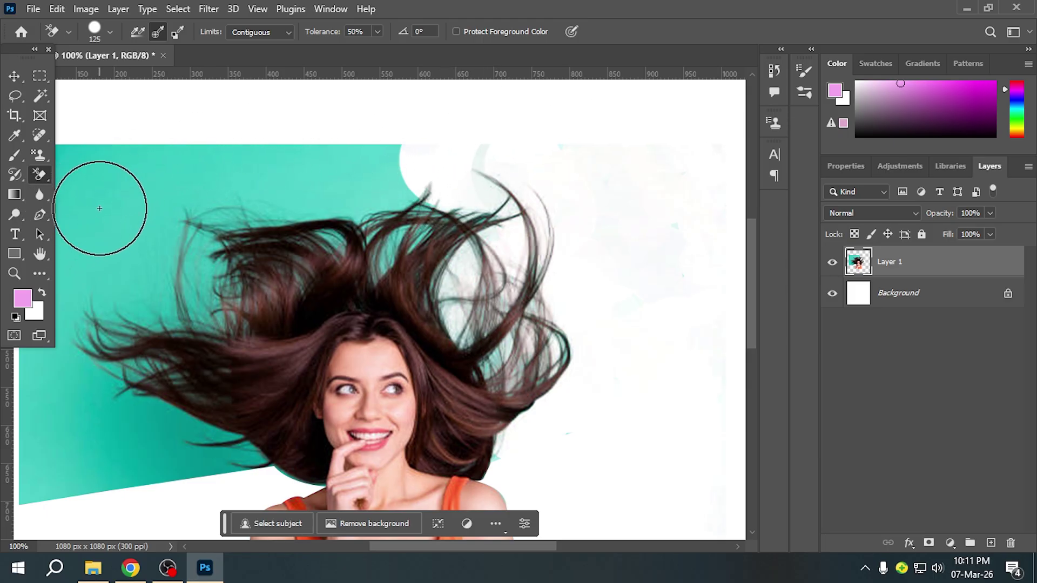
{"action": "key", "text": "bracketleft"}
{"action": "key", "text": "bracketleft"}
{"action": "key", "text": "bracketleft"}
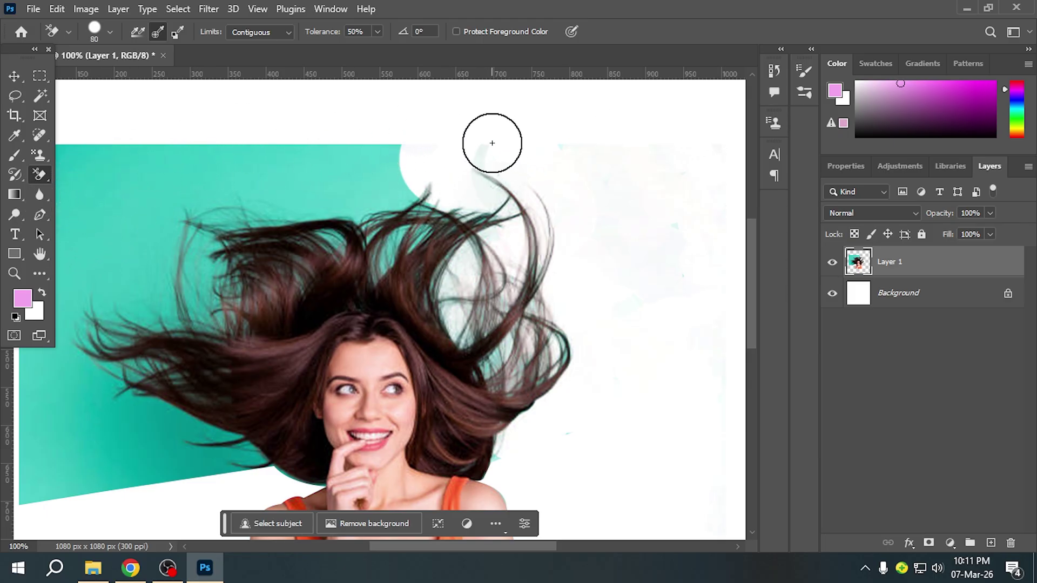
{"action": "key", "text": "bracketleft"}
{"action": "key", "text": "bracketleft"}
{"action": "key", "text": "bracketleft"}
{"action": "key", "text": "bracketleft"}
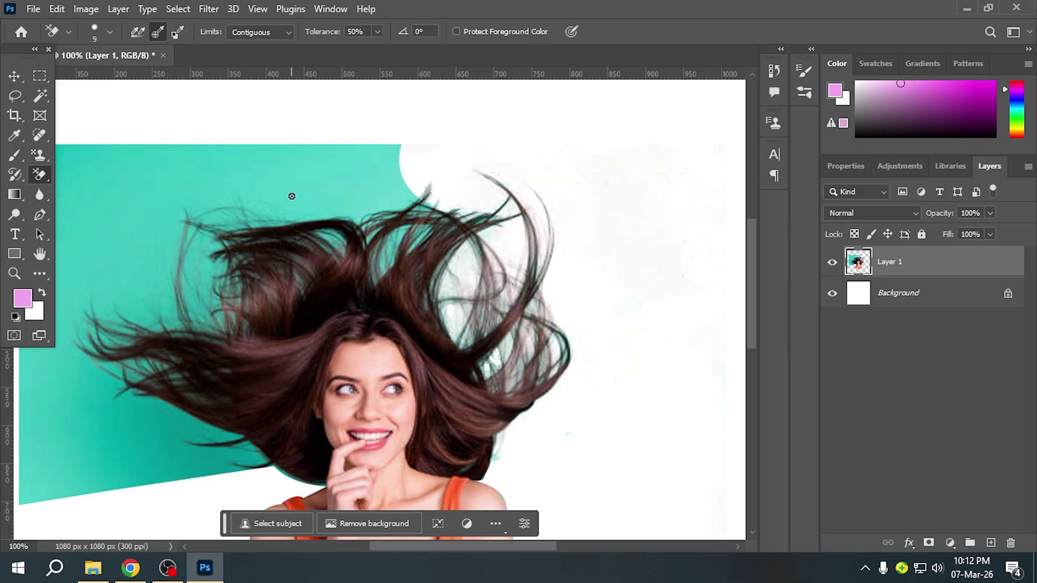
- Erase the teal directly above the top strands of hair with a 45 px Background Eraser brush
{"action": "mouse_move", "coordinate": [288, 174]}
{"action": "left_mouse_down"}
{"action": "mouse_move", "coordinate": [329, 176]}
{"action": "mouse_move", "coordinate": [389, 206]}
{"action": "mouse_move", "coordinate": [413, 171]}
{"action": "mouse_move", "coordinate": [444, 189]}
{"action": "left_mouse_up"}
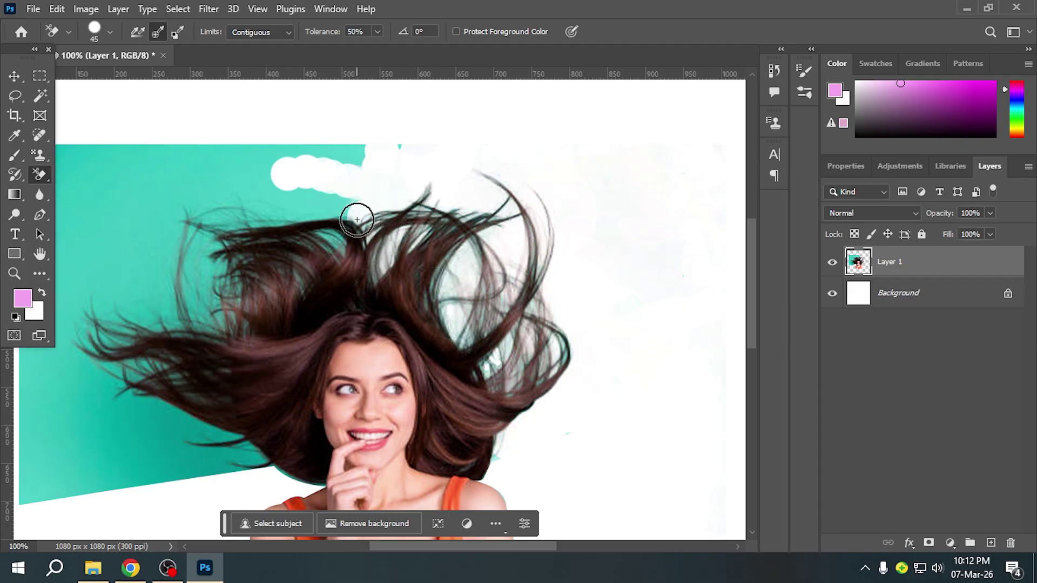
{"action": "left_click_drag", "start_coordinate": [356, 220], "coordinate": [345, 194]}
{"action": "left_click_drag", "start_coordinate": [310, 243], "coordinate": [320, 204]}
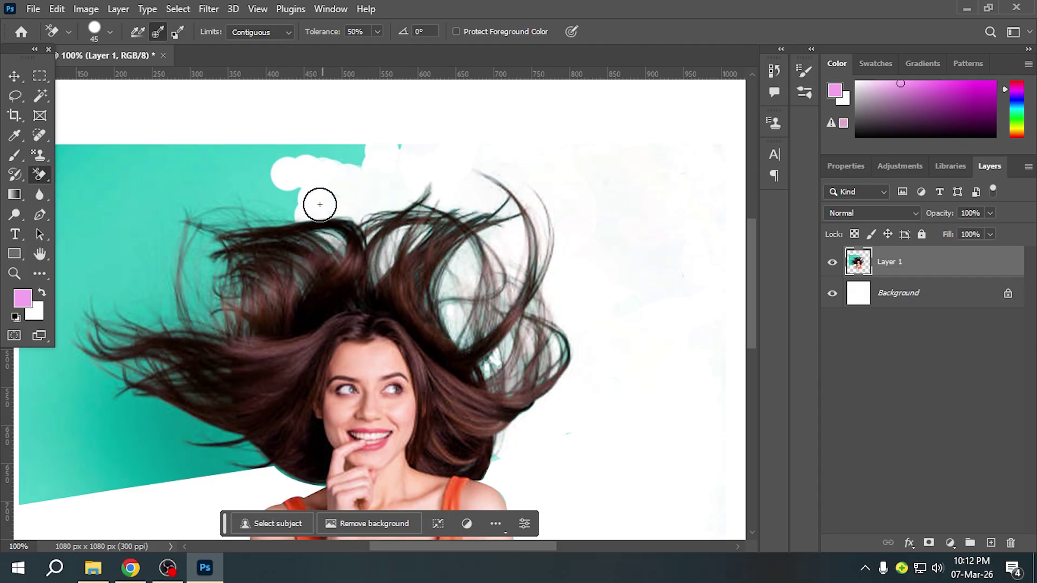
{"action": "left_click", "coordinate": [284, 215]}
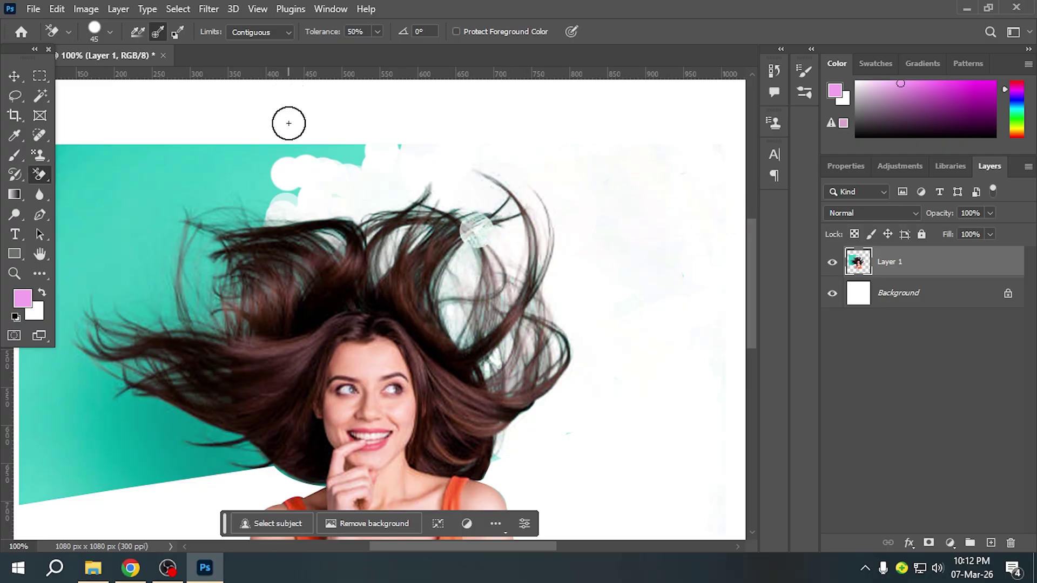
- Undo the stray erasing in the curls and clear teal above and between the top strands with a 90 px brush
{"action": "mouse_move", "coordinate": [249, 165]}
{"action": "left_mouse_down"}
{"action": "mouse_move", "coordinate": [390, 146]}
{"action": "mouse_move", "coordinate": [392, 164]}
{"action": "mouse_move", "coordinate": [399, 148]}
{"action": "mouse_move", "coordinate": [434, 150]}
{"action": "mouse_move", "coordinate": [411, 226]}
{"action": "mouse_move", "coordinate": [446, 251]}
{"action": "mouse_move", "coordinate": [469, 250]}
{"action": "mouse_move", "coordinate": [502, 203]}
{"action": "mouse_move", "coordinate": [509, 260]}
{"action": "left_mouse_up"}
{"action": "key", "text": "ctrl+z"}
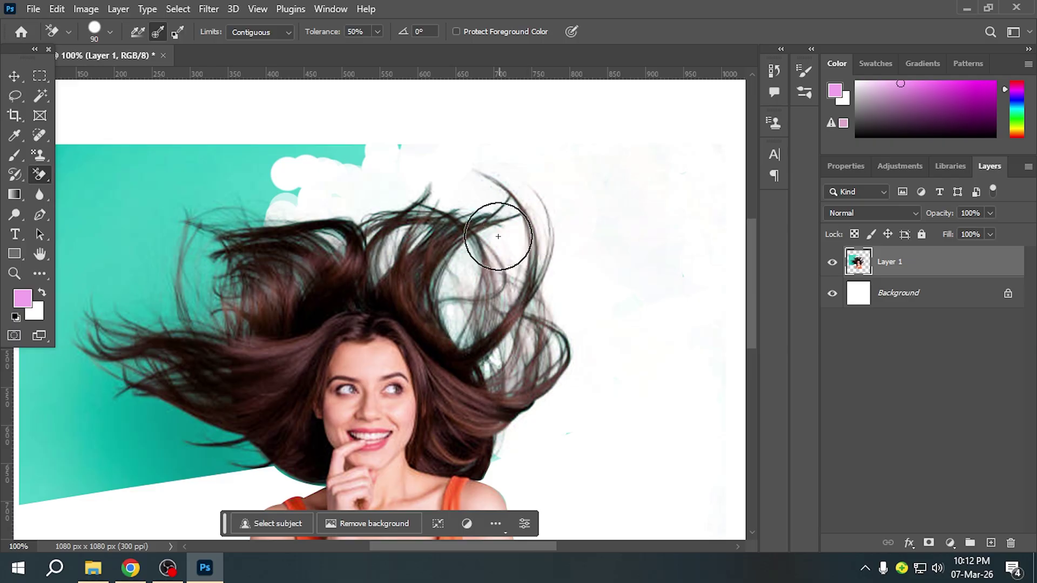
{"action": "mouse_move", "coordinate": [319, 150]}
{"action": "left_mouse_down"}
{"action": "mouse_move", "coordinate": [252, 162]}
{"action": "mouse_move", "coordinate": [411, 157]}
{"action": "left_mouse_up"}
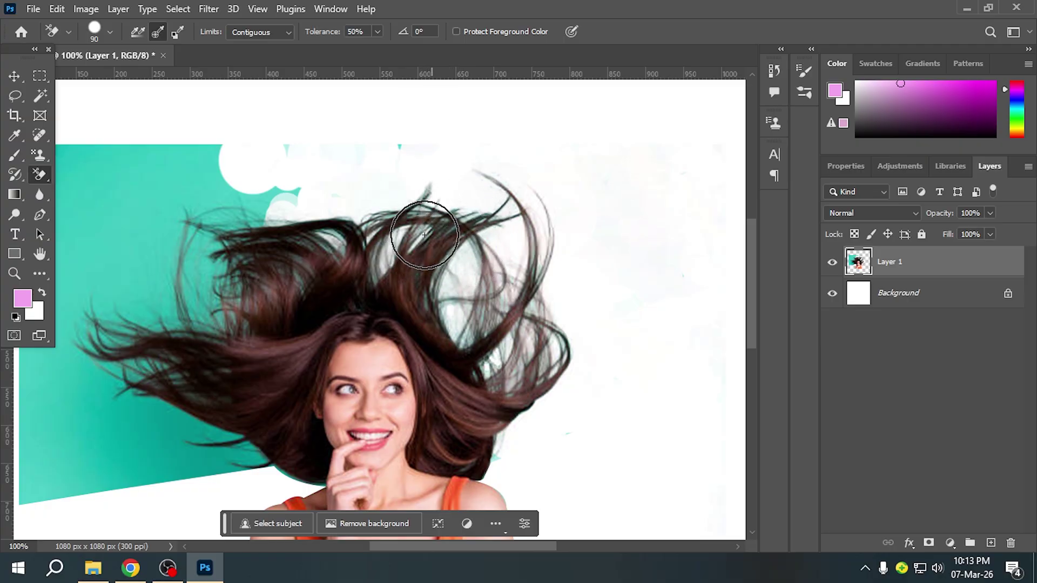
{"action": "mouse_move", "coordinate": [428, 218]}
{"action": "left_mouse_down"}
{"action": "mouse_move", "coordinate": [378, 218]}
{"action": "mouse_move", "coordinate": [471, 246]}
{"action": "mouse_move", "coordinate": [462, 234]}
{"action": "mouse_move", "coordinate": [440, 266]}
{"action": "mouse_move", "coordinate": [413, 283]}
{"action": "mouse_move", "coordinate": [415, 273]}
{"action": "mouse_move", "coordinate": [422, 297]}
{"action": "mouse_move", "coordinate": [462, 297]}
{"action": "mouse_move", "coordinate": [446, 299]}
{"action": "mouse_move", "coordinate": [462, 299]}
{"action": "mouse_move", "coordinate": [549, 359]}
{"action": "mouse_move", "coordinate": [569, 330]}
{"action": "mouse_move", "coordinate": [564, 349]}
{"action": "mouse_move", "coordinate": [506, 377]}
{"action": "mouse_move", "coordinate": [508, 393]}
{"action": "mouse_move", "coordinate": [523, 384]}
{"action": "mouse_move", "coordinate": [505, 400]}
{"action": "mouse_move", "coordinate": [555, 372]}
{"action": "mouse_move", "coordinate": [541, 371]}
{"action": "mouse_move", "coordinate": [525, 390]}
{"action": "mouse_move", "coordinate": [496, 455]}
{"action": "mouse_move", "coordinate": [527, 422]}
{"action": "mouse_move", "coordinate": [496, 458]}
{"action": "mouse_move", "coordinate": [535, 405]}
{"action": "mouse_move", "coordinate": [488, 426]}
{"action": "mouse_move", "coordinate": [532, 371]}
{"action": "mouse_move", "coordinate": [503, 356]}
{"action": "mouse_move", "coordinate": [484, 368]}
{"action": "mouse_move", "coordinate": [467, 262]}
{"action": "mouse_move", "coordinate": [436, 288]}
{"action": "mouse_move", "coordinate": [441, 307]}
{"action": "mouse_move", "coordinate": [449, 295]}
{"action": "mouse_move", "coordinate": [434, 306]}
{"action": "mouse_move", "coordinate": [462, 297]}
{"action": "mouse_move", "coordinate": [474, 278]}
{"action": "mouse_move", "coordinate": [471, 246]}
{"action": "mouse_move", "coordinate": [394, 222]}
{"action": "mouse_move", "coordinate": [367, 233]}
{"action": "mouse_move", "coordinate": [327, 224]}
{"action": "mouse_move", "coordinate": [315, 229]}
{"action": "mouse_move", "coordinate": [326, 225]}
{"action": "mouse_move", "coordinate": [351, 253]}
{"action": "mouse_move", "coordinate": [208, 307]}
{"action": "mouse_move", "coordinate": [217, 287]}
{"action": "mouse_move", "coordinate": [207, 195]}
{"action": "mouse_move", "coordinate": [272, 204]}
{"action": "mouse_move", "coordinate": [327, 189]}
{"action": "mouse_move", "coordinate": [264, 157]}
{"action": "mouse_move", "coordinate": [403, 148]}
{"action": "mouse_move", "coordinate": [456, 162]}
{"action": "mouse_move", "coordinate": [403, 145]}
{"action": "mouse_move", "coordinate": [178, 169]}
{"action": "mouse_move", "coordinate": [141, 215]}
{"action": "mouse_move", "coordinate": [125, 259]}
{"action": "mouse_move", "coordinate": [143, 233]}
{"action": "mouse_move", "coordinate": [360, 222]}
{"action": "left_mouse_up"}
- Try to erase the teal around the hair on the image's left side, and undo those strokes
{"action": "key", "text": "space"}
{"action": "mouse_move", "coordinate": [278, 174]}
{"action": "left_mouse_down"}
{"action": "mouse_move", "coordinate": [274, 153]}
{"action": "mouse_move", "coordinate": [226, 169]}
{"action": "mouse_move", "coordinate": [252, 149]}
{"action": "mouse_move", "coordinate": [246, 160]}
{"action": "mouse_move", "coordinate": [365, 149]}
{"action": "mouse_move", "coordinate": [257, 265]}
{"action": "mouse_move", "coordinate": [387, 258]}
{"action": "mouse_move", "coordinate": [446, 279]}
{"action": "mouse_move", "coordinate": [466, 267]}
{"action": "mouse_move", "coordinate": [421, 313]}
{"action": "mouse_move", "coordinate": [517, 276]}
{"action": "mouse_move", "coordinate": [453, 275]}
{"action": "mouse_move", "coordinate": [439, 321]}
{"action": "mouse_move", "coordinate": [306, 426]}
{"action": "mouse_move", "coordinate": [351, 463]}
{"action": "mouse_move", "coordinate": [396, 463]}
{"action": "mouse_move", "coordinate": [439, 443]}
{"action": "mouse_move", "coordinate": [441, 466]}
{"action": "mouse_move", "coordinate": [463, 453]}
{"action": "mouse_move", "coordinate": [458, 443]}
{"action": "mouse_move", "coordinate": [314, 438]}
{"action": "mouse_move", "coordinate": [294, 448]}
{"action": "mouse_move", "coordinate": [291, 469]}
{"action": "mouse_move", "coordinate": [407, 419]}
{"action": "mouse_move", "coordinate": [370, 430]}
{"action": "mouse_move", "coordinate": [445, 456]}
{"action": "left_mouse_up"}
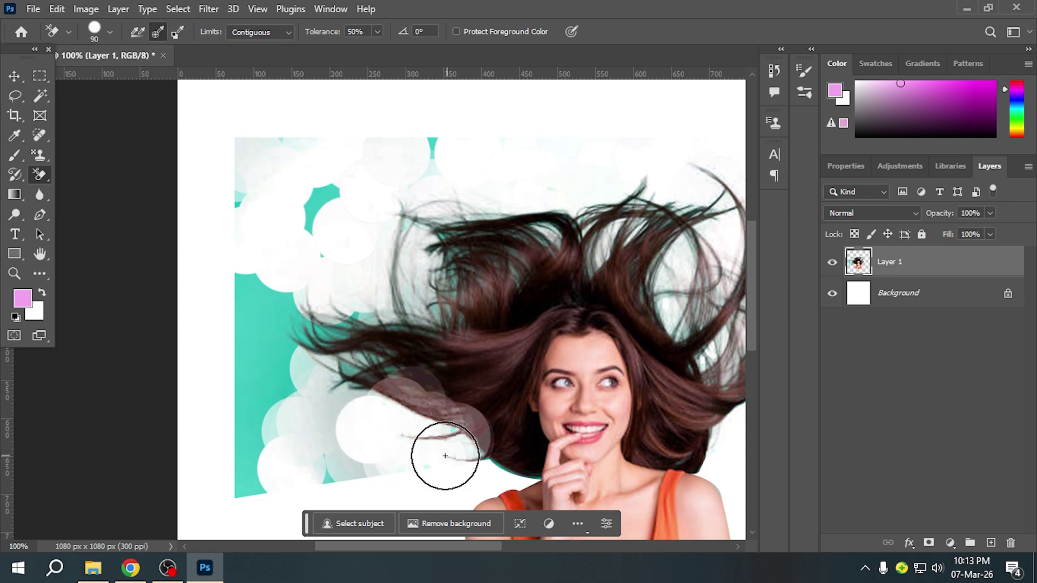
{"action": "key", "text": "ctrl+z"}
{"action": "mouse_move", "coordinate": [361, 453]}
{"action": "left_mouse_down"}
{"action": "mouse_move", "coordinate": [382, 436]}
{"action": "mouse_move", "coordinate": [429, 475]}
{"action": "mouse_move", "coordinate": [387, 456]}
{"action": "left_mouse_up"}
{"action": "key", "text": "ctrl+z"}
{"action": "key", "text": "ctrl+z"}
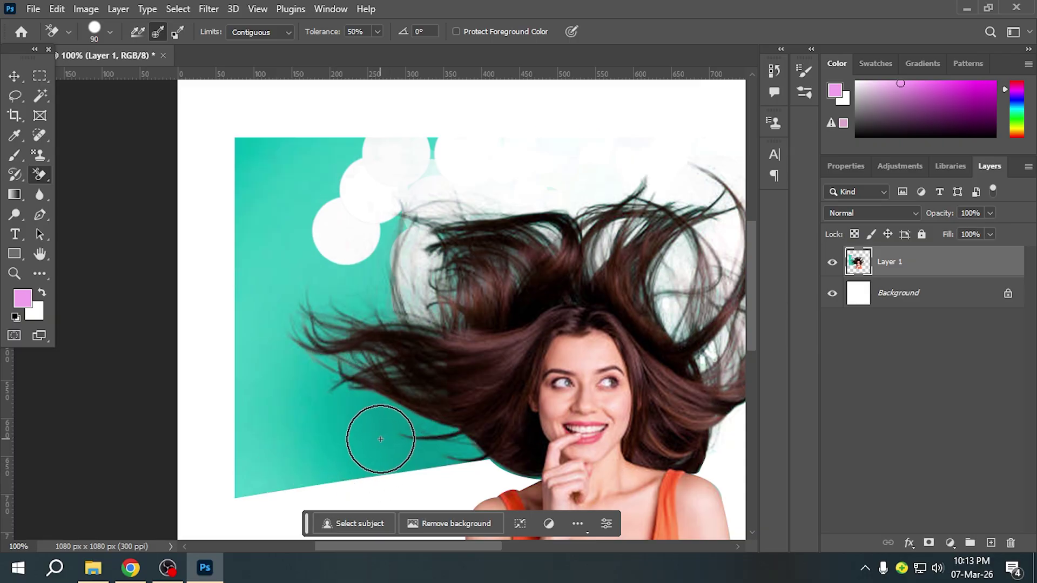
- Erase the teal below, between and around the strands on the image's left side, out to the photo's edge, with the 90 px brush
{"action": "mouse_move", "coordinate": [378, 437]}
{"action": "left_mouse_down"}
{"action": "mouse_move", "coordinate": [417, 393]}
{"action": "mouse_move", "coordinate": [402, 390]}
{"action": "mouse_move", "coordinate": [428, 404]}
{"action": "mouse_move", "coordinate": [391, 371]}
{"action": "mouse_move", "coordinate": [383, 391]}
{"action": "mouse_move", "coordinate": [371, 379]}
{"action": "mouse_move", "coordinate": [415, 415]}
{"action": "mouse_move", "coordinate": [438, 413]}
{"action": "mouse_move", "coordinate": [441, 372]}
{"action": "left_mouse_up"}
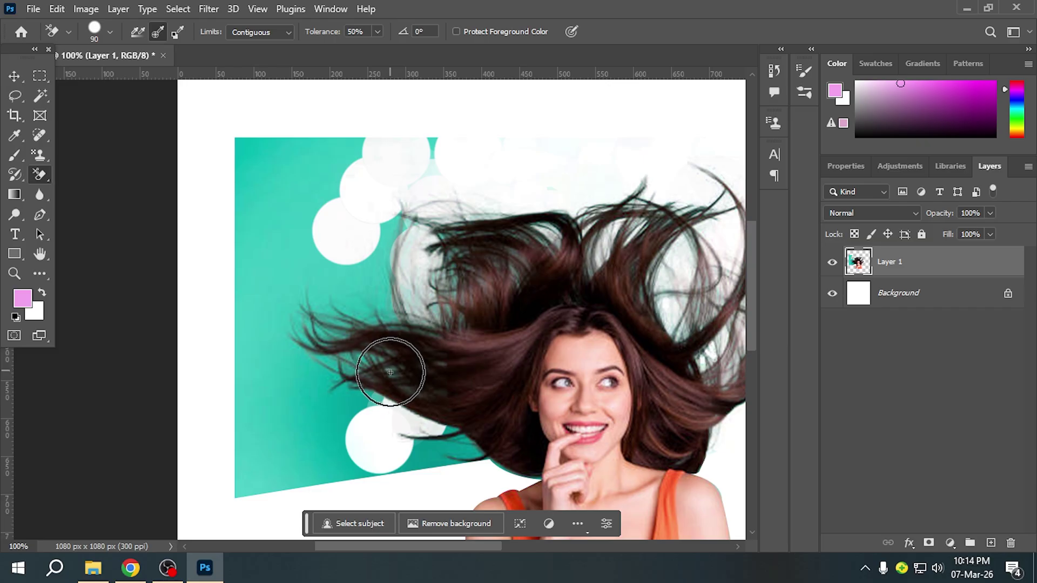
{"action": "mouse_move", "coordinate": [373, 372]}
{"action": "left_mouse_down"}
{"action": "mouse_move", "coordinate": [339, 366]}
{"action": "mouse_move", "coordinate": [316, 397]}
{"action": "mouse_move", "coordinate": [373, 372]}
{"action": "mouse_move", "coordinate": [378, 410]}
{"action": "mouse_move", "coordinate": [422, 448]}
{"action": "mouse_move", "coordinate": [460, 445]}
{"action": "mouse_move", "coordinate": [470, 469]}
{"action": "mouse_move", "coordinate": [492, 447]}
{"action": "mouse_move", "coordinate": [492, 461]}
{"action": "mouse_move", "coordinate": [479, 443]}
{"action": "mouse_move", "coordinate": [535, 471]}
{"action": "left_mouse_up"}
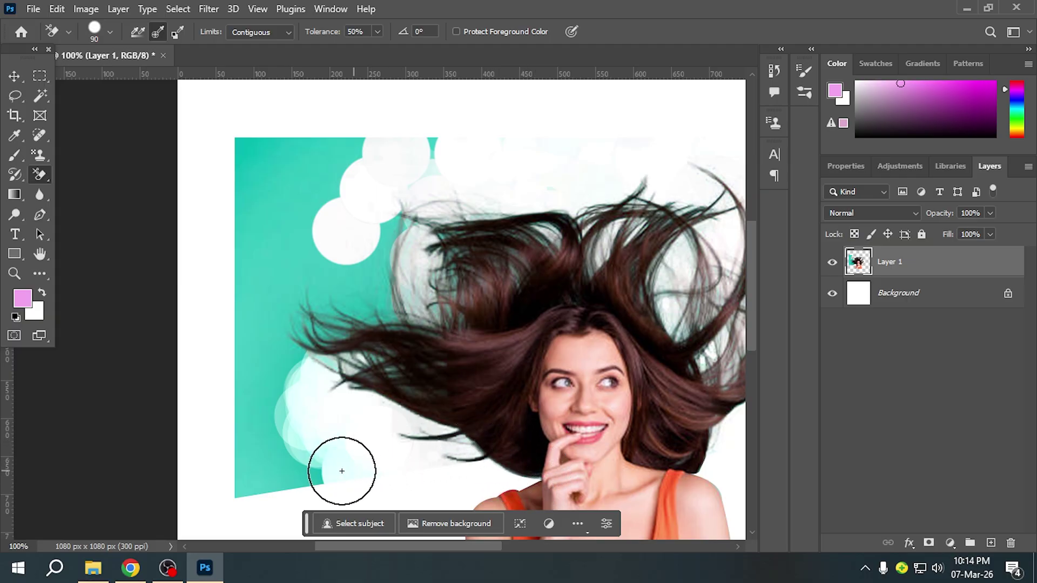
{"action": "mouse_move", "coordinate": [342, 472]}
{"action": "left_mouse_down"}
{"action": "mouse_move", "coordinate": [254, 472]}
{"action": "mouse_move", "coordinate": [245, 454]}
{"action": "mouse_move", "coordinate": [270, 477]}
{"action": "mouse_move", "coordinate": [407, 451]}
{"action": "left_mouse_up"}
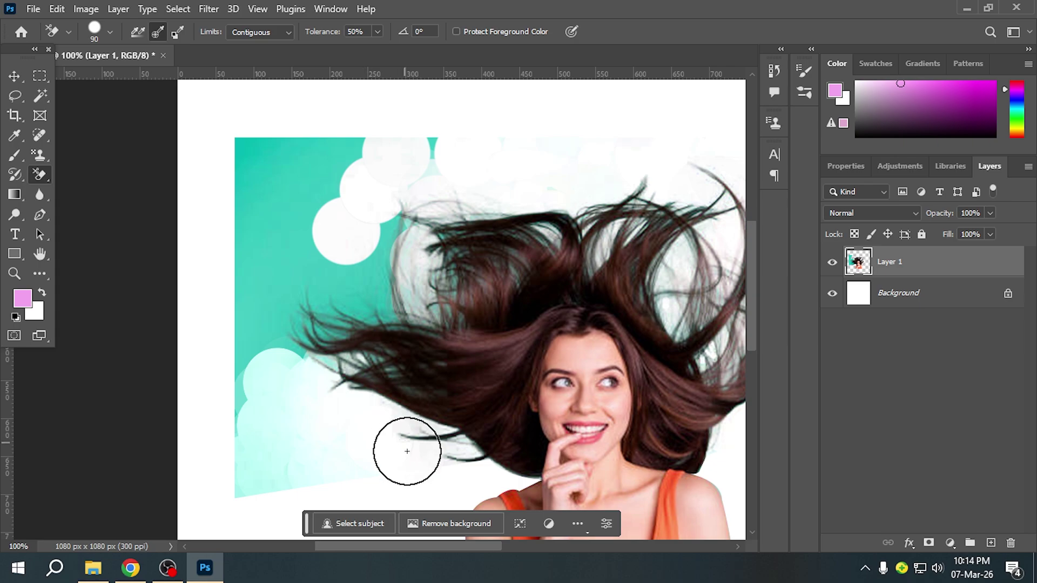
{"action": "mouse_move", "coordinate": [404, 376]}
{"action": "left_mouse_down"}
{"action": "mouse_move", "coordinate": [400, 270]}
{"action": "mouse_move", "coordinate": [329, 162]}
{"action": "mouse_move", "coordinate": [241, 167]}
{"action": "mouse_move", "coordinate": [296, 138]}
{"action": "mouse_move", "coordinate": [257, 158]}
{"action": "mouse_move", "coordinate": [434, 145]}
{"action": "mouse_move", "coordinate": [308, 171]}
{"action": "mouse_move", "coordinate": [236, 213]}
{"action": "mouse_move", "coordinate": [276, 234]}
{"action": "mouse_move", "coordinate": [267, 351]}
{"action": "left_mouse_up"}
{"action": "mouse_move", "coordinate": [222, 423]}
{"action": "left_mouse_down"}
{"action": "mouse_move", "coordinate": [281, 270]}
{"action": "mouse_move", "coordinate": [236, 293]}
{"action": "mouse_move", "coordinate": [238, 317]}
{"action": "mouse_move", "coordinate": [246, 263]}
{"action": "mouse_move", "coordinate": [282, 205]}
{"action": "mouse_move", "coordinate": [296, 195]}
{"action": "mouse_move", "coordinate": [305, 203]}
{"action": "mouse_move", "coordinate": [340, 166]}
{"action": "mouse_move", "coordinate": [257, 152]}
{"action": "mouse_move", "coordinate": [253, 205]}
{"action": "mouse_move", "coordinate": [247, 143]}
{"action": "mouse_move", "coordinate": [236, 146]}
{"action": "mouse_move", "coordinate": [366, 168]}
{"action": "mouse_move", "coordinate": [383, 152]}
{"action": "mouse_move", "coordinate": [433, 151]}
{"action": "mouse_move", "coordinate": [354, 146]}
{"action": "mouse_move", "coordinate": [364, 144]}
{"action": "mouse_move", "coordinate": [355, 244]}
{"action": "mouse_move", "coordinate": [303, 265]}
{"action": "mouse_move", "coordinate": [313, 236]}
{"action": "mouse_move", "coordinate": [304, 231]}
{"action": "mouse_move", "coordinate": [326, 228]}
{"action": "mouse_move", "coordinate": [342, 274]}
{"action": "mouse_move", "coordinate": [370, 257]}
{"action": "mouse_move", "coordinate": [293, 325]}
{"action": "mouse_move", "coordinate": [225, 450]}
{"action": "mouse_move", "coordinate": [259, 465]}
{"action": "mouse_move", "coordinate": [260, 445]}
{"action": "mouse_move", "coordinate": [240, 496]}
{"action": "mouse_move", "coordinate": [308, 477]}
{"action": "mouse_move", "coordinate": [301, 440]}
{"action": "mouse_move", "coordinate": [233, 375]}
{"action": "mouse_move", "coordinate": [281, 378]}
{"action": "mouse_move", "coordinate": [313, 428]}
{"action": "mouse_move", "coordinate": [349, 457]}
{"action": "mouse_move", "coordinate": [349, 434]}
{"action": "mouse_move", "coordinate": [322, 450]}
{"action": "left_mouse_up"}
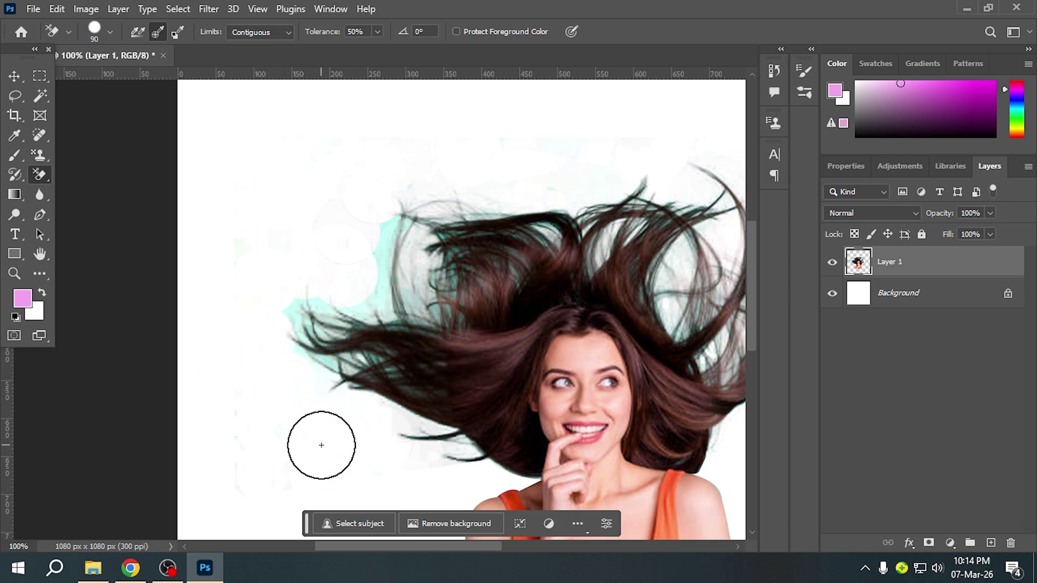
- Erase the remaining teal fringe along the strands on the image's left side with a 10 px brush, and clear the pale patch inside the left hair loop
{"action": "key", "text": "bracketleft"}
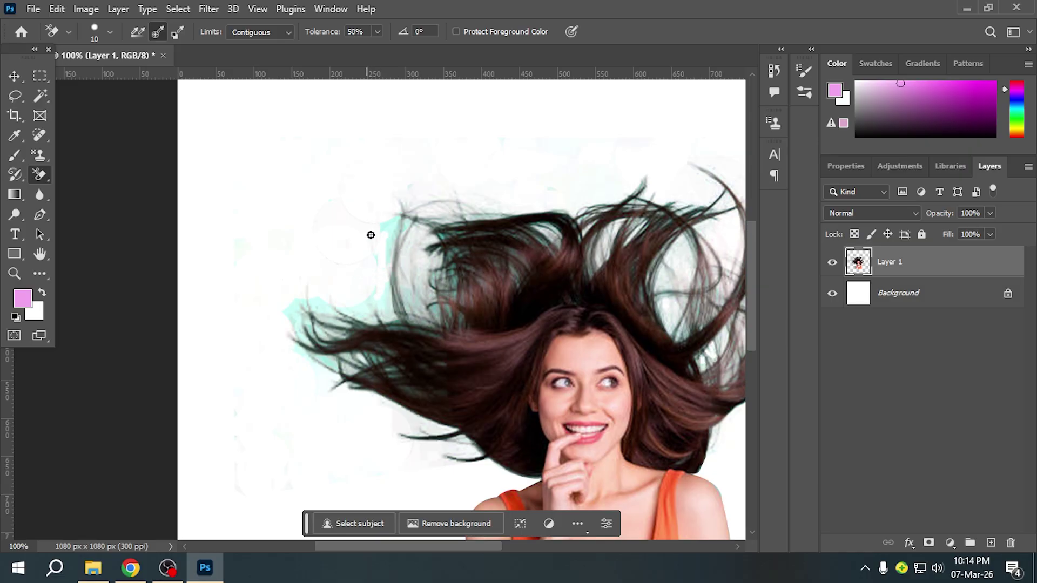
{"action": "mouse_move", "coordinate": [370, 234]}
{"action": "left_mouse_down"}
{"action": "mouse_move", "coordinate": [373, 279]}
{"action": "mouse_move", "coordinate": [395, 265]}
{"action": "mouse_move", "coordinate": [445, 193]}
{"action": "mouse_move", "coordinate": [413, 193]}
{"action": "mouse_move", "coordinate": [385, 215]}
{"action": "mouse_move", "coordinate": [374, 286]}
{"action": "mouse_move", "coordinate": [331, 323]}
{"action": "mouse_move", "coordinate": [329, 299]}
{"action": "mouse_move", "coordinate": [303, 311]}
{"action": "left_mouse_up"}
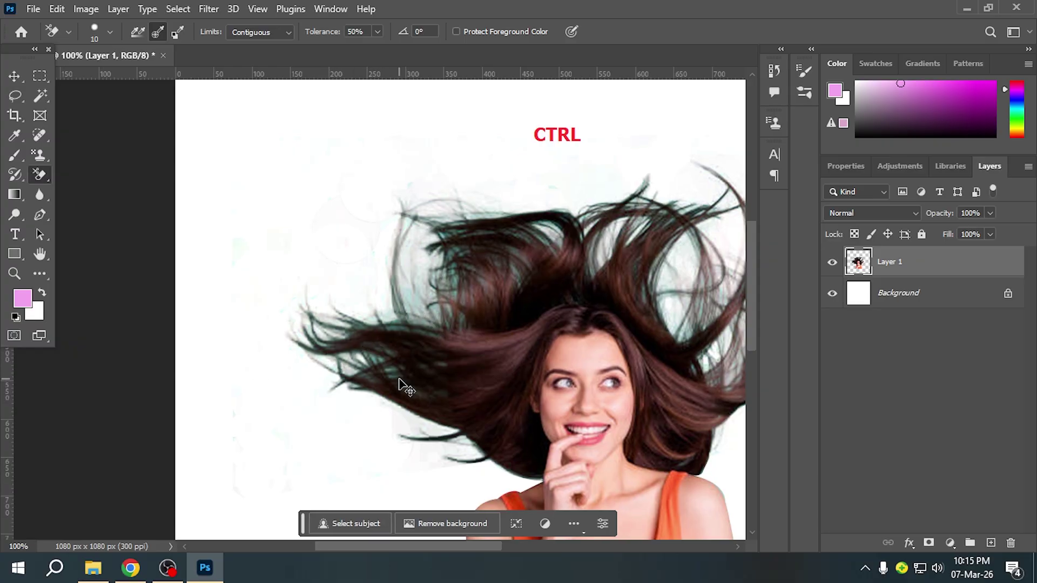
{"action": "key", "text": "ctrl+plus"}
{"action": "key", "text": "ctrl+plus"}
{"action": "mouse_move", "coordinate": [554, 357]}
{"action": "left_mouse_down"}
{"action": "mouse_move", "coordinate": [371, 324]}
{"action": "mouse_move", "coordinate": [350, 308]}
{"action": "left_mouse_up"}
{"action": "mouse_move", "coordinate": [291, 265]}
{"action": "left_mouse_down"}
{"action": "mouse_move", "coordinate": [299, 232]}
{"action": "mouse_move", "coordinate": [308, 239]}
{"action": "mouse_move", "coordinate": [305, 181]}
{"action": "mouse_move", "coordinate": [300, 222]}
{"action": "mouse_move", "coordinate": [297, 194]}
{"action": "mouse_move", "coordinate": [281, 228]}
{"action": "mouse_move", "coordinate": [274, 310]}
{"action": "mouse_move", "coordinate": [362, 251]}
{"action": "mouse_move", "coordinate": [391, 212]}
{"action": "mouse_move", "coordinate": [371, 224]}
{"action": "mouse_move", "coordinate": [357, 283]}
{"action": "mouse_move", "coordinate": [383, 169]}
{"action": "mouse_move", "coordinate": [367, 216]}
{"action": "left_mouse_up"}
{"action": "key", "text": "ctrl+z"}
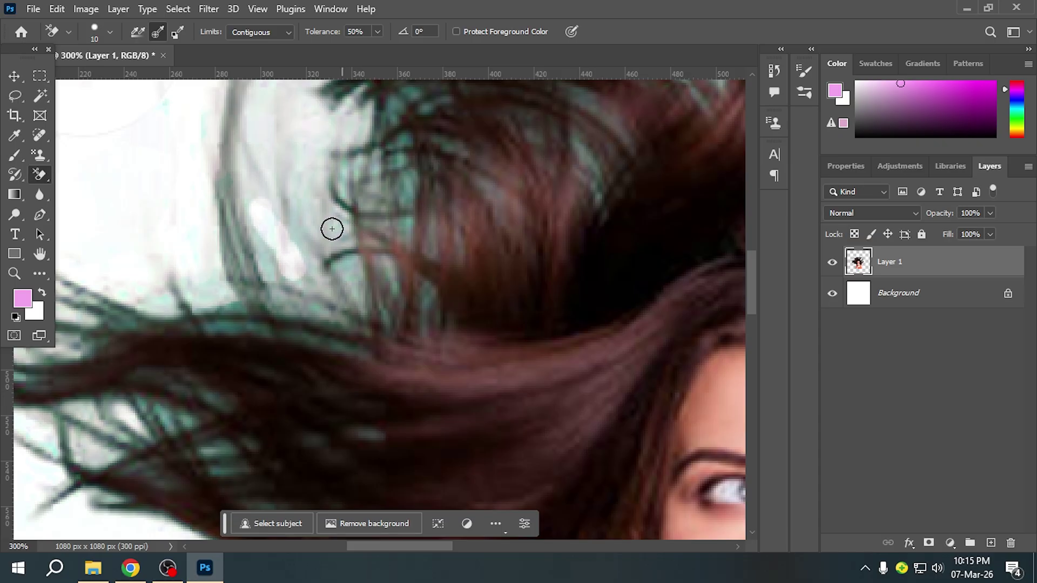
{"action": "scroll", "coordinate": [330, 232], "scroll_direction": "up", "scroll_amount": 2}
{"action": "mouse_move", "coordinate": [297, 259]}
{"action": "left_mouse_down"}
{"action": "mouse_move", "coordinate": [303, 183]}
{"action": "mouse_move", "coordinate": [312, 273]}
{"action": "left_mouse_up"}
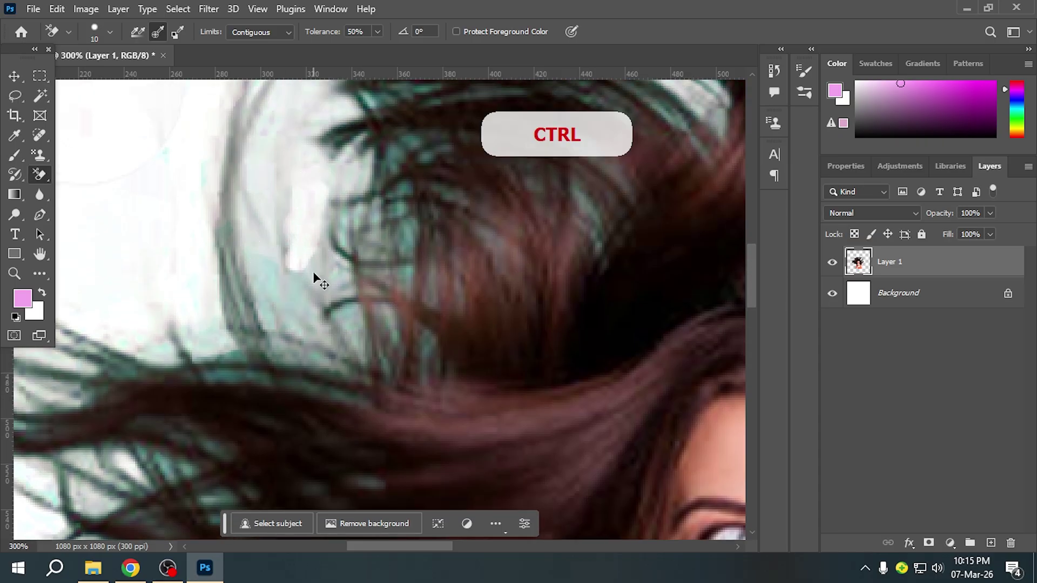
- Move the woman's layer up and left so that its edge meets the canvas's left edge
{"action": "key", "text": "ctrl+minus"}
{"action": "key", "text": "ctrl+minus"}
{"action": "key", "text": "ctrl+minus"}
{"action": "key", "text": "ctrl+minus"}
{"action": "key", "text": "ctrl+minus"}
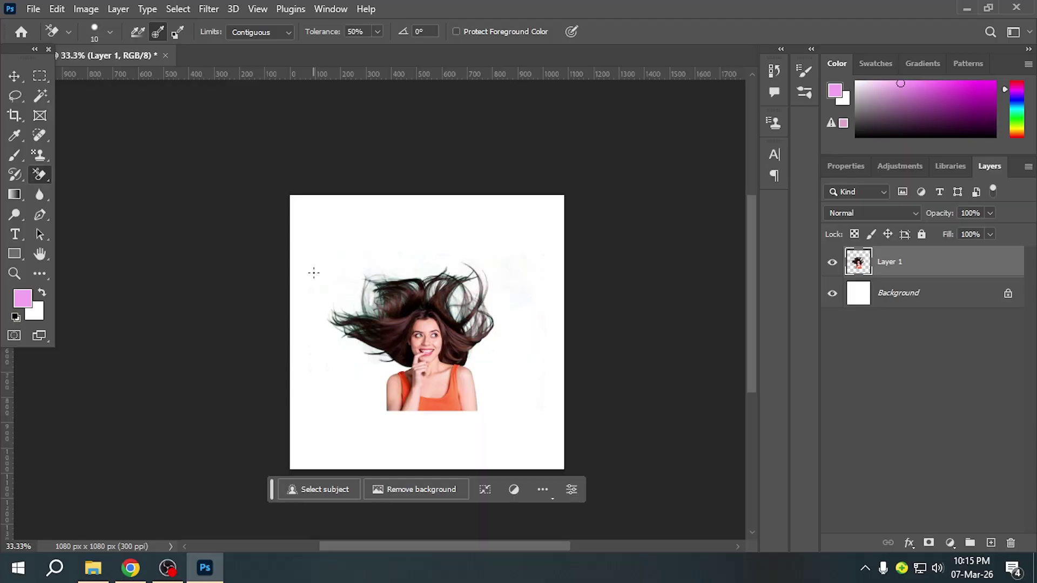
{"action": "left_click", "coordinate": [13, 76]}
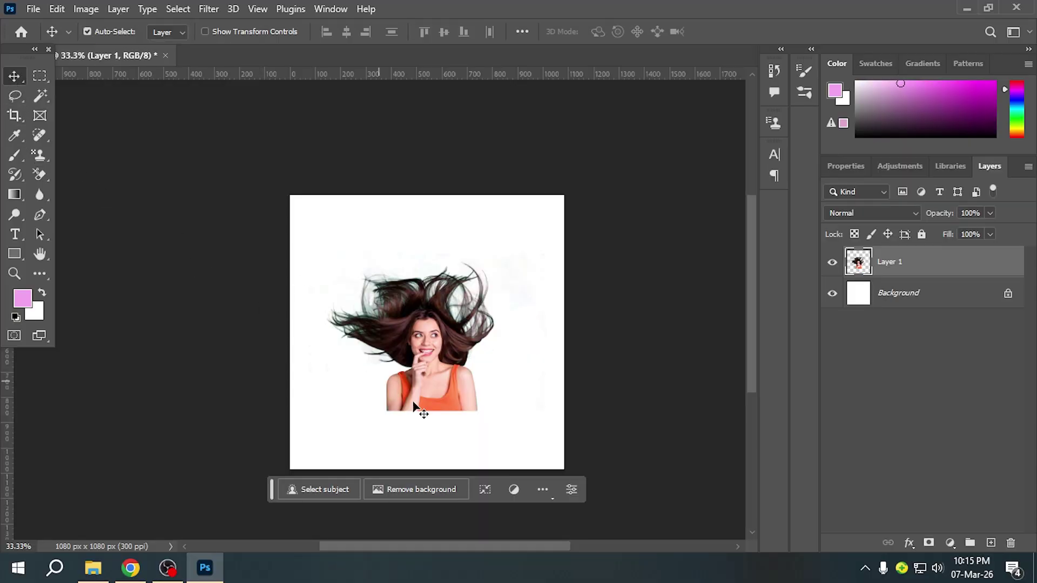
{"action": "left_click", "coordinate": [503, 425]}
{"action": "key", "text": "ctrl+plus"}
{"action": "key", "text": "ctrl+plus"}
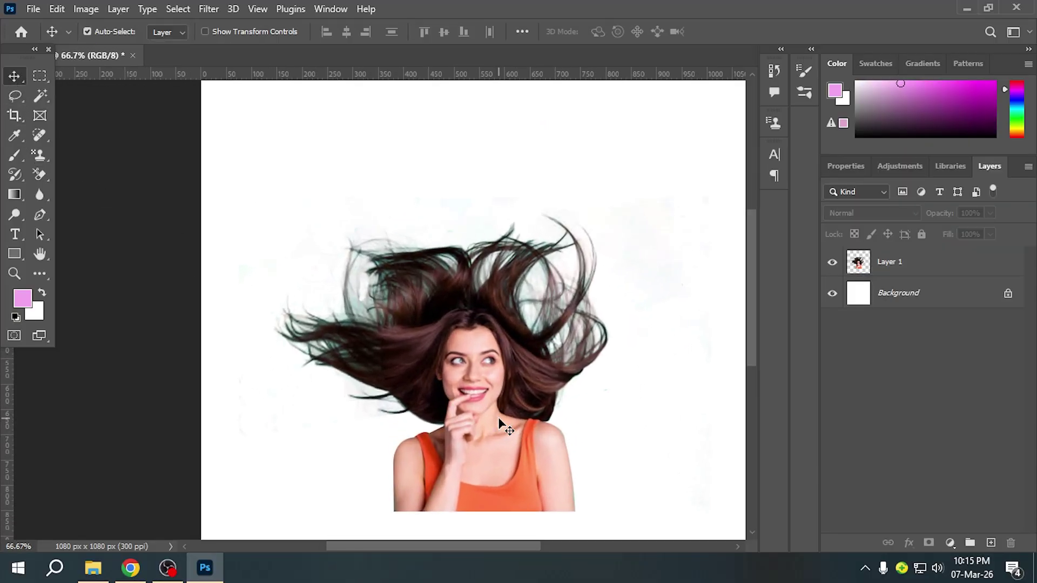
{"action": "left_click_drag", "start_coordinate": [471, 431], "coordinate": [442, 423]}
- Scale the woman's layer proportionally to 114.48%, keeping its upper-left corner in place
{"action": "key", "text": "ctrl+t"}
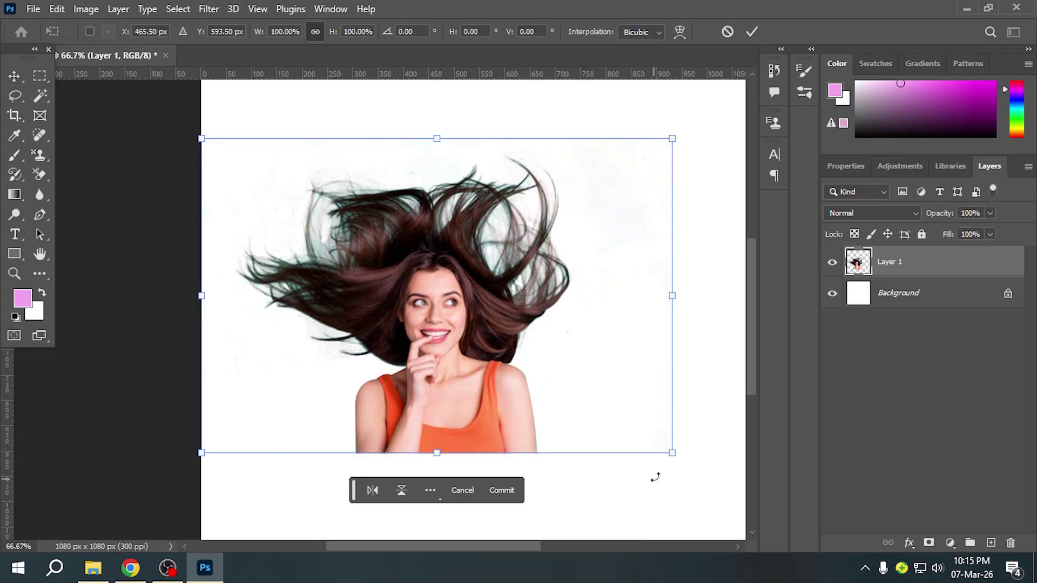
{"action": "left_click_drag", "start_coordinate": [673, 455], "coordinate": [740, 499]}
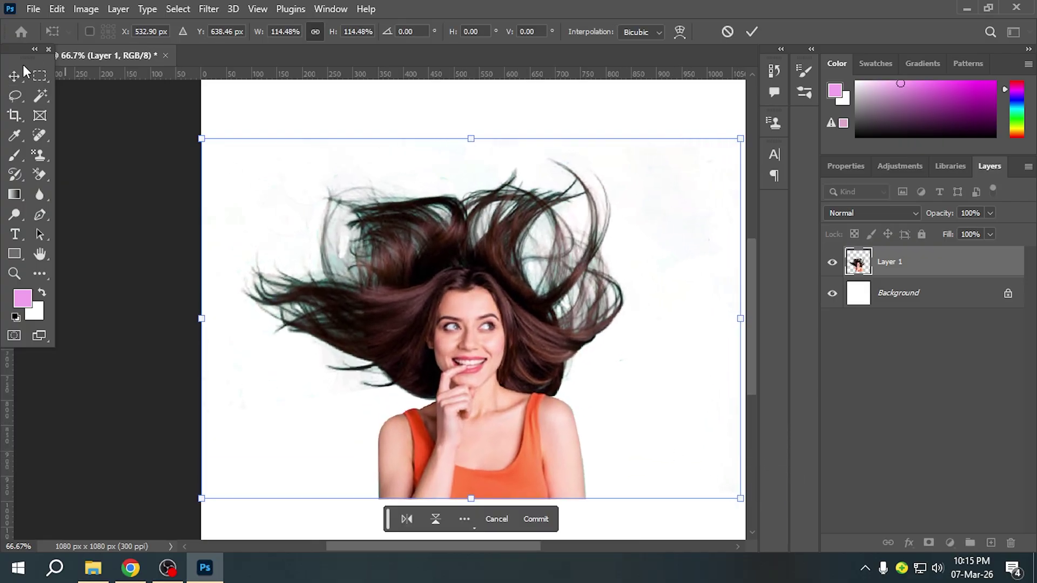
{"action": "key", "text": "Return"}
{"action": "scroll", "coordinate": [455, 354], "scroll_direction": "down", "scroll_amount": 2}
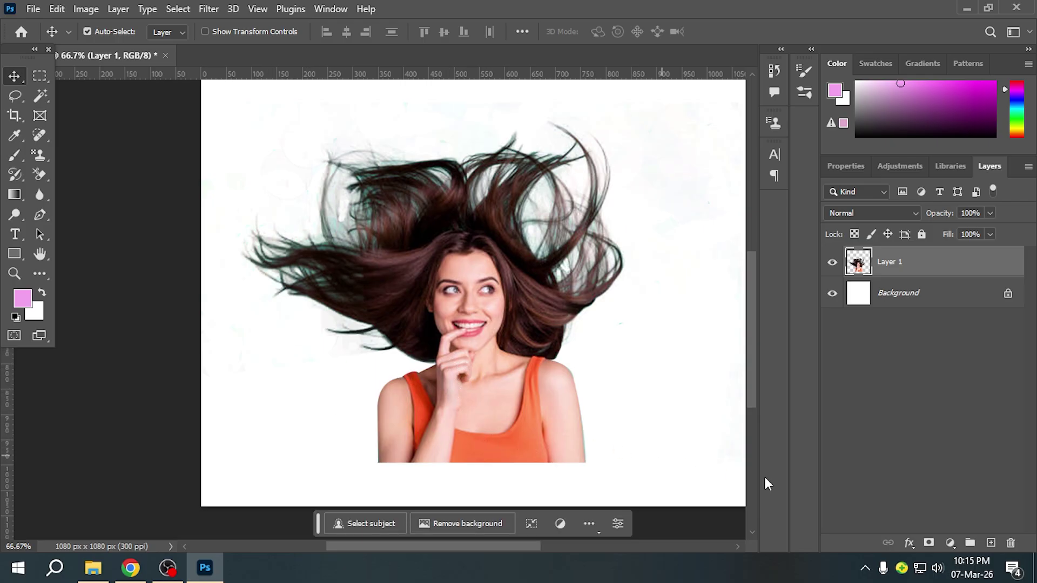
- Unlock the white background layer and move the woman down until her cropped torso meets the canvas's lower edge
{"action": "left_click", "coordinate": [1007, 296]}
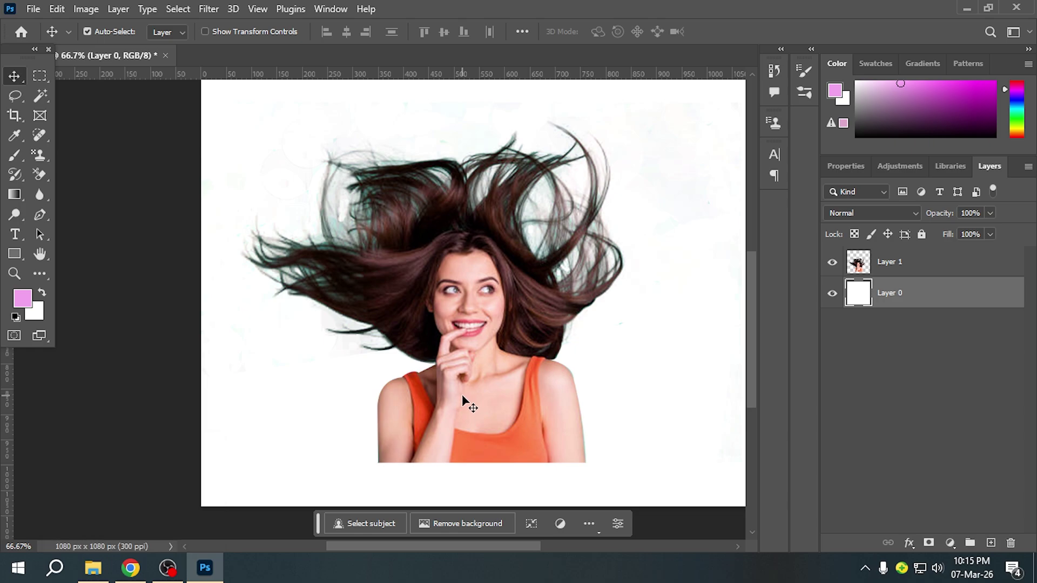
{"action": "left_click", "coordinate": [480, 416]}
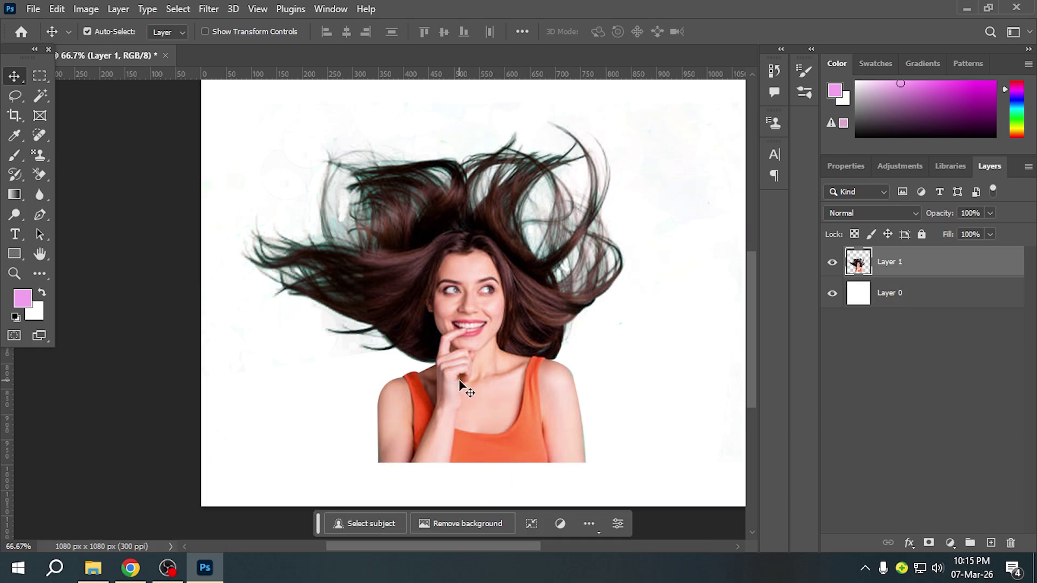
{"action": "scroll", "coordinate": [463, 394], "scroll_direction": "right", "scroll_amount": 3}
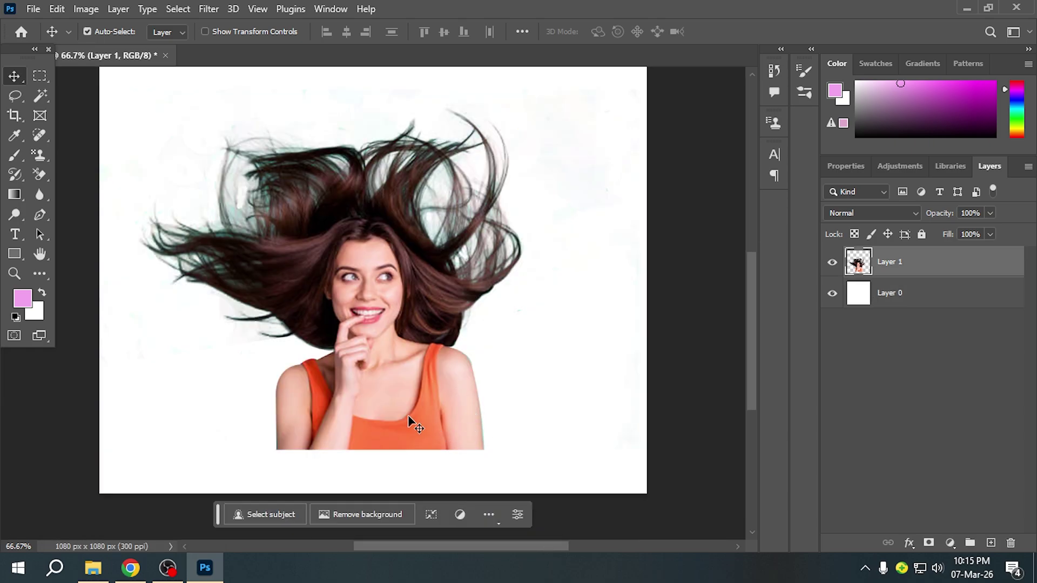
{"action": "left_click_drag", "start_coordinate": [408, 416], "coordinate": [405, 469]}
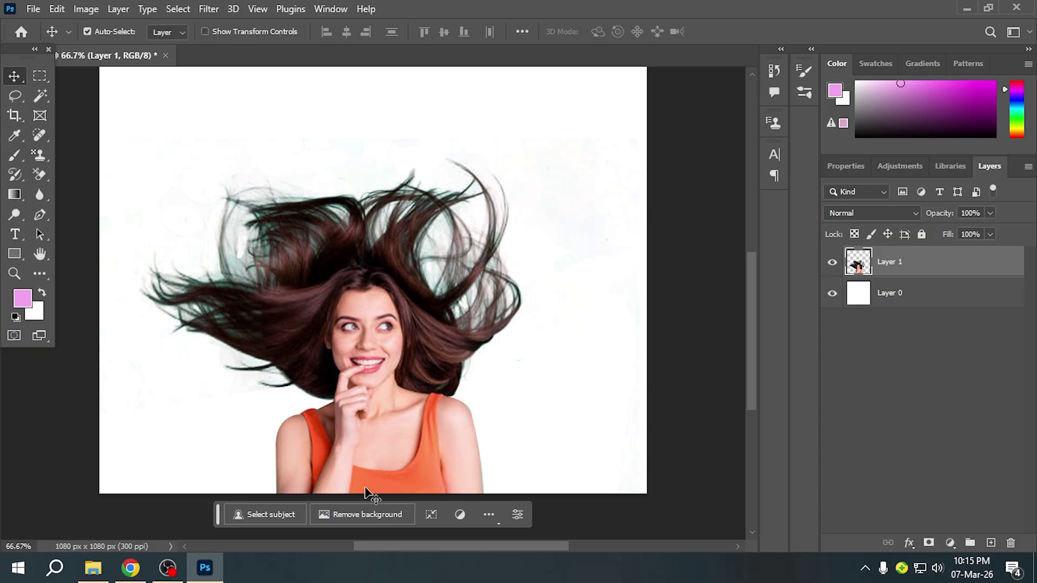
- Switch to Chrome and search Google Images for "room image"
{"action": "left_click", "coordinate": [130, 567]}
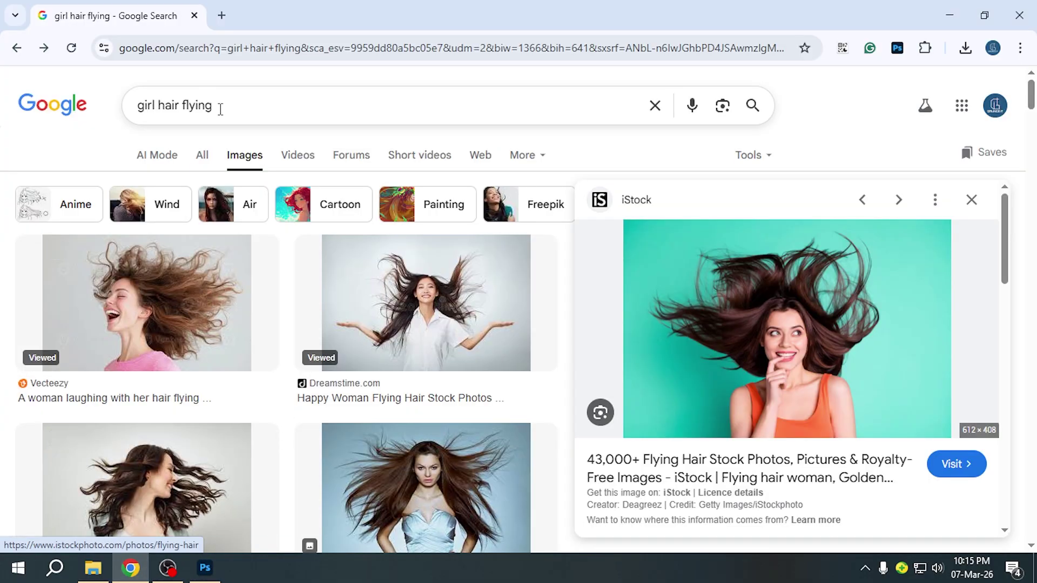
{"action": "left_click_drag", "start_coordinate": [220, 108], "coordinate": [118, 126]}
{"action": "key", "text": "BackSpace"}
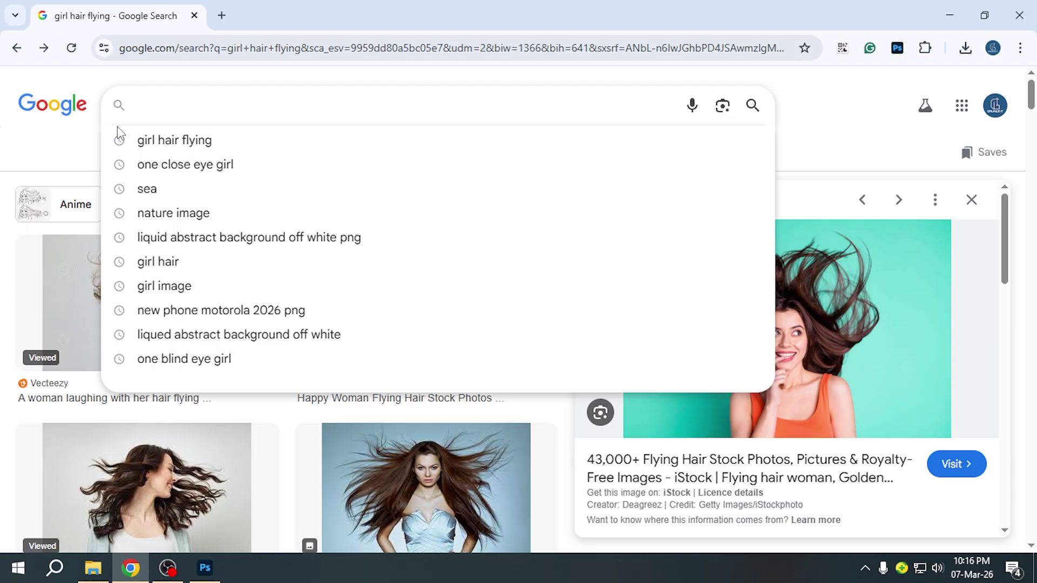
{"action": "type", "text": "r"}
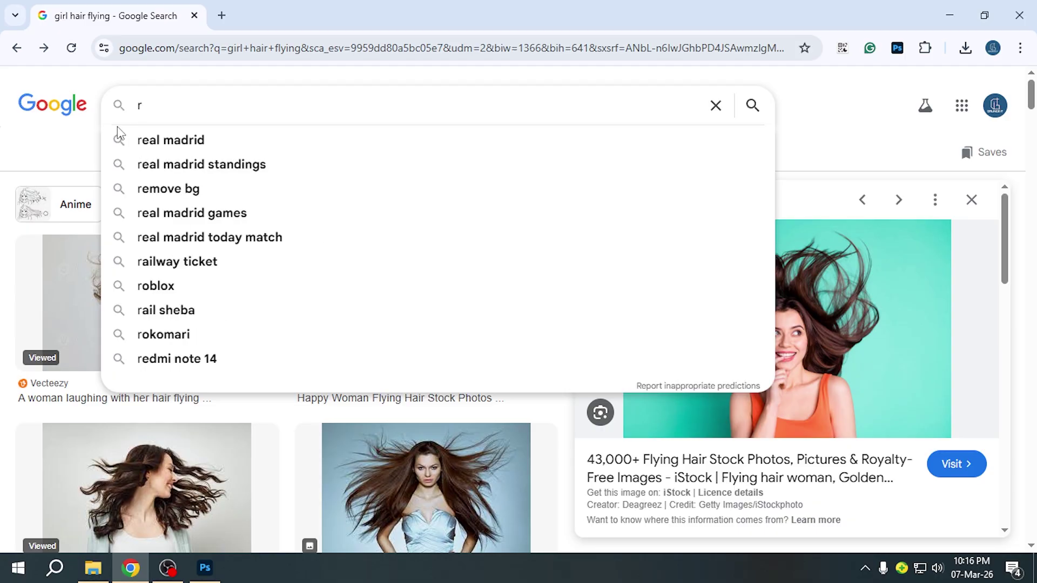
{"action": "type", "text": "oom"}
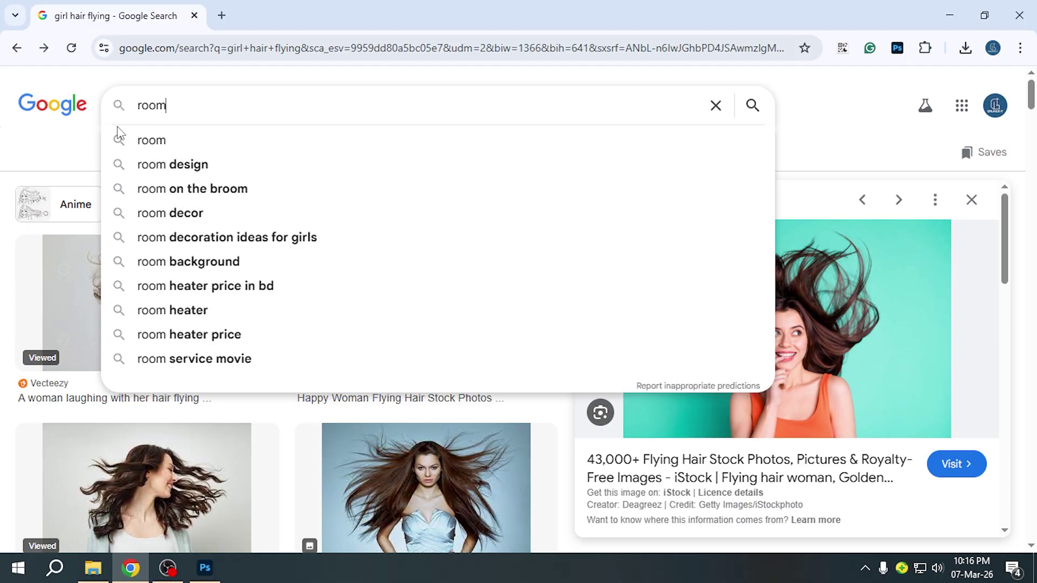
{"action": "type", "text": " in"}
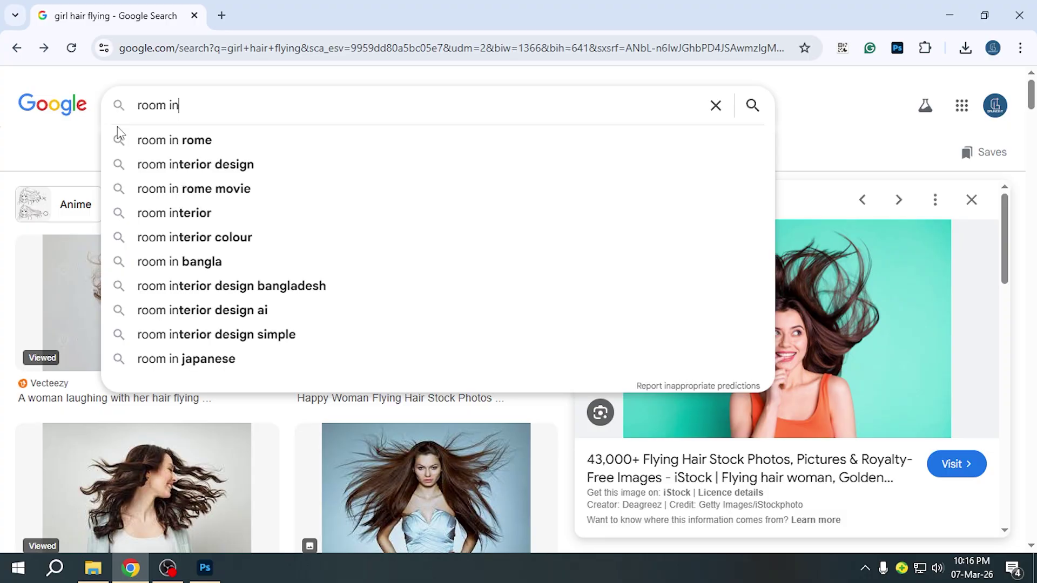
{"action": "type", "text": "gag"}
{"action": "key", "text": "BackSpace"}
{"action": "key", "text": "BackSpace"}
{"action": "key", "text": "BackSpace"}
{"action": "key", "text": "BackSpace"}
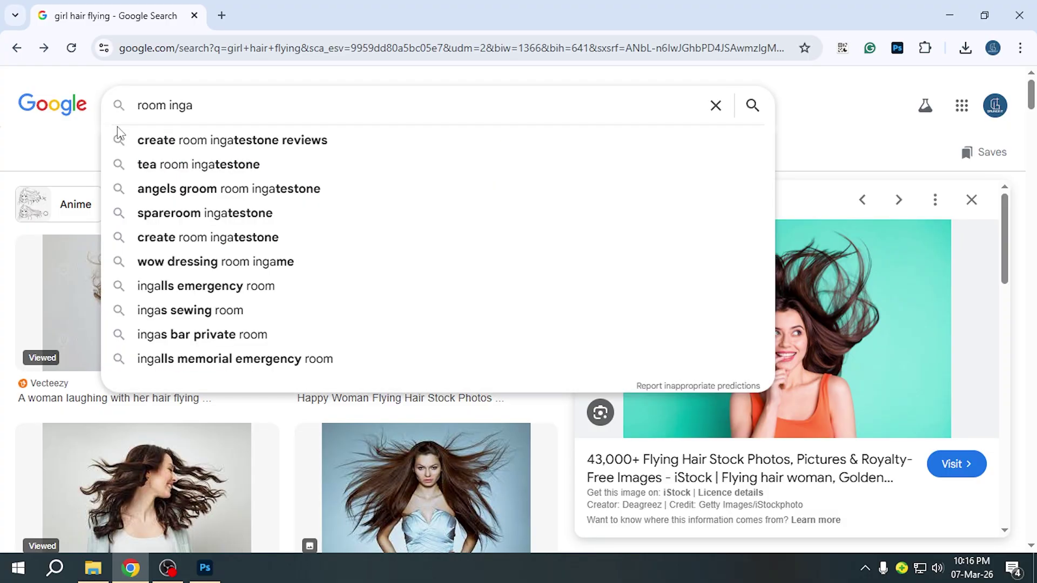
{"action": "type", "text": "mage"}
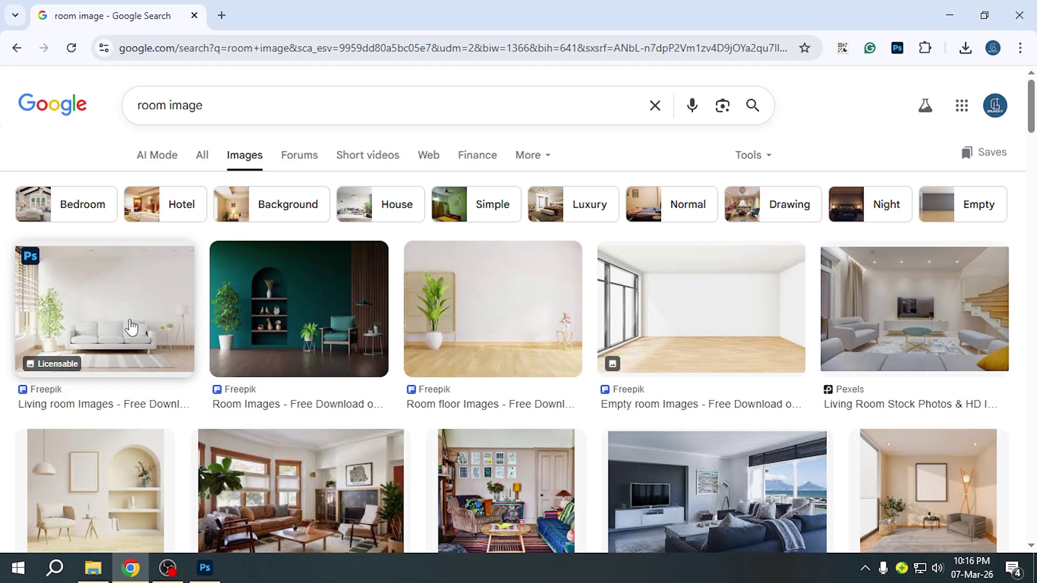
{"action": "left_click", "coordinate": [146, 324]}
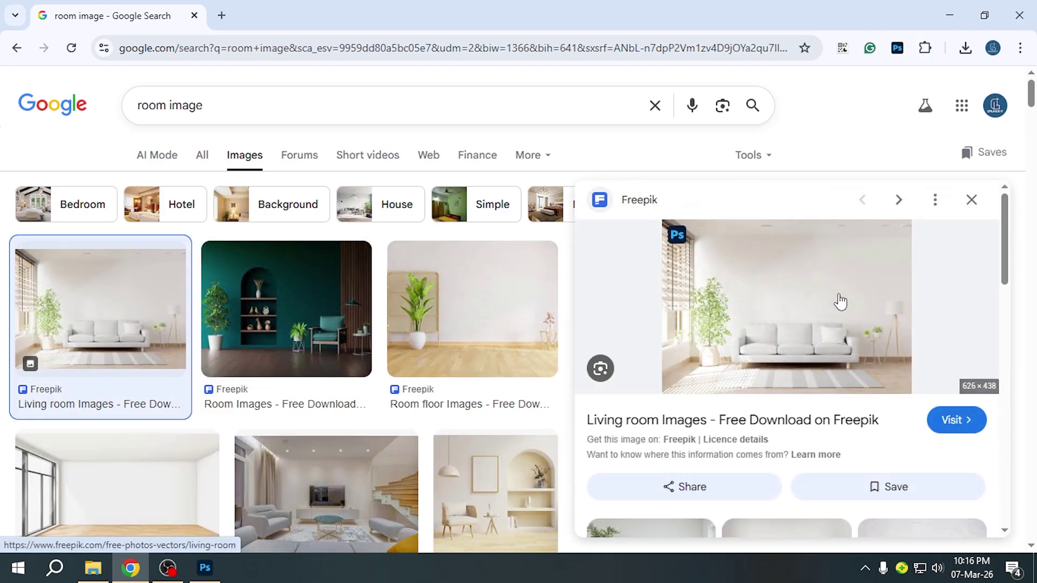
{"action": "right_click", "coordinate": [839, 305]}
{"action": "left_click", "coordinate": [784, 303]}
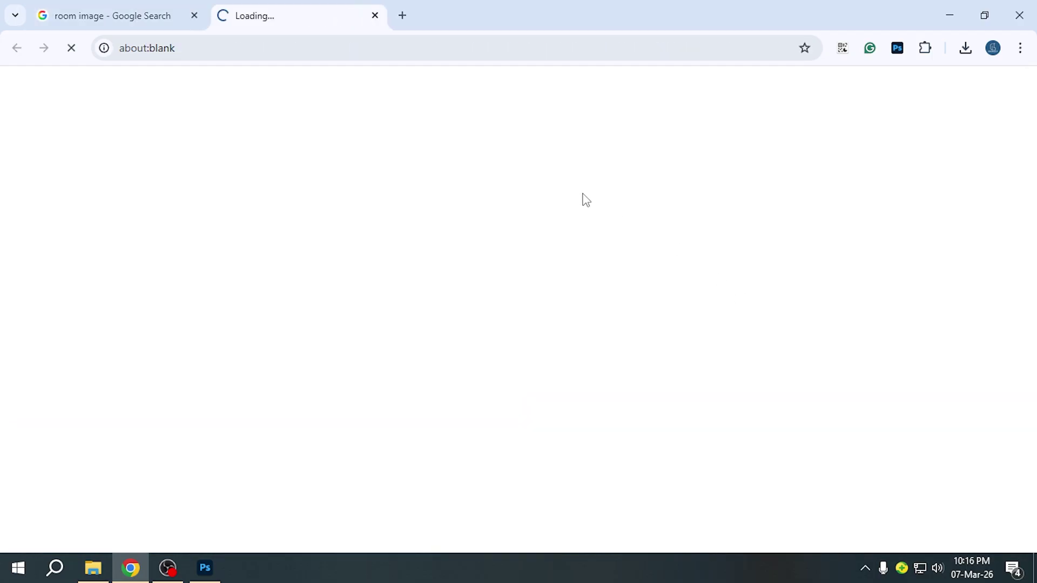
{"action": "left_click", "coordinate": [375, 15]}
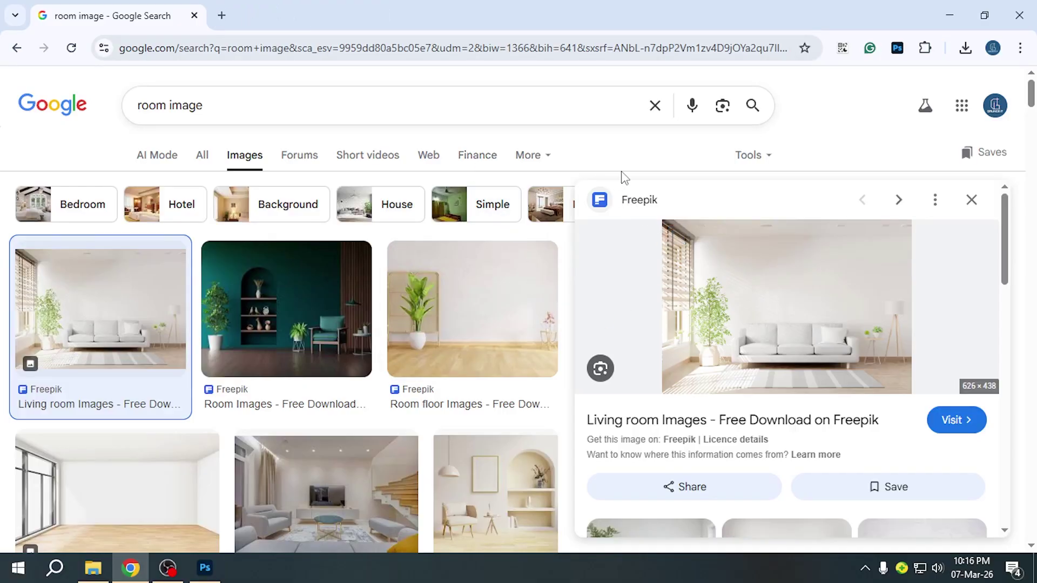
- Limit the image results to Large size and save the Houzz living-room photo as a JPG in the Pictures folder
{"action": "left_click", "coordinate": [757, 157]}
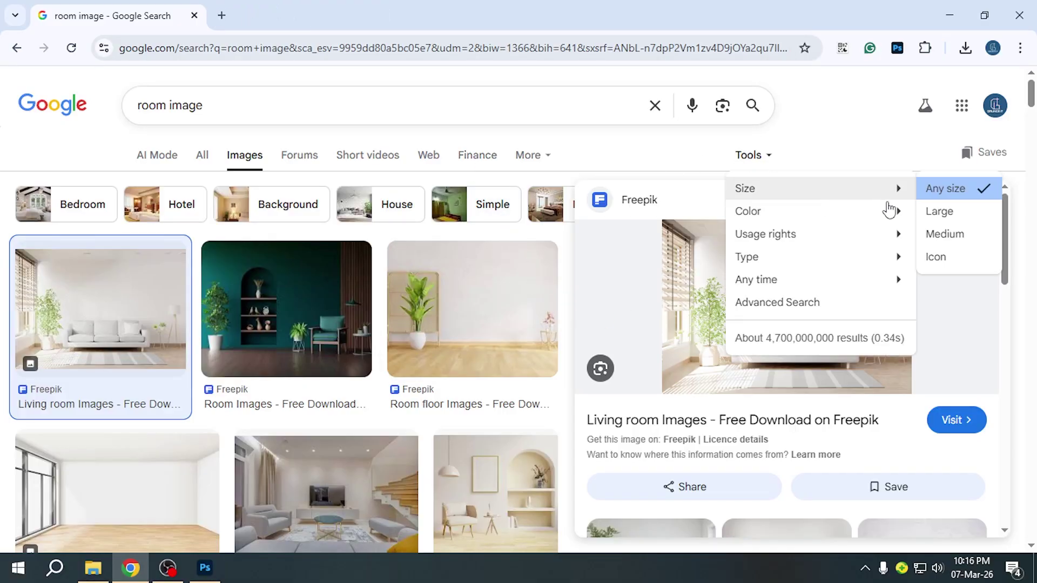
{"action": "left_click", "coordinate": [931, 211]}
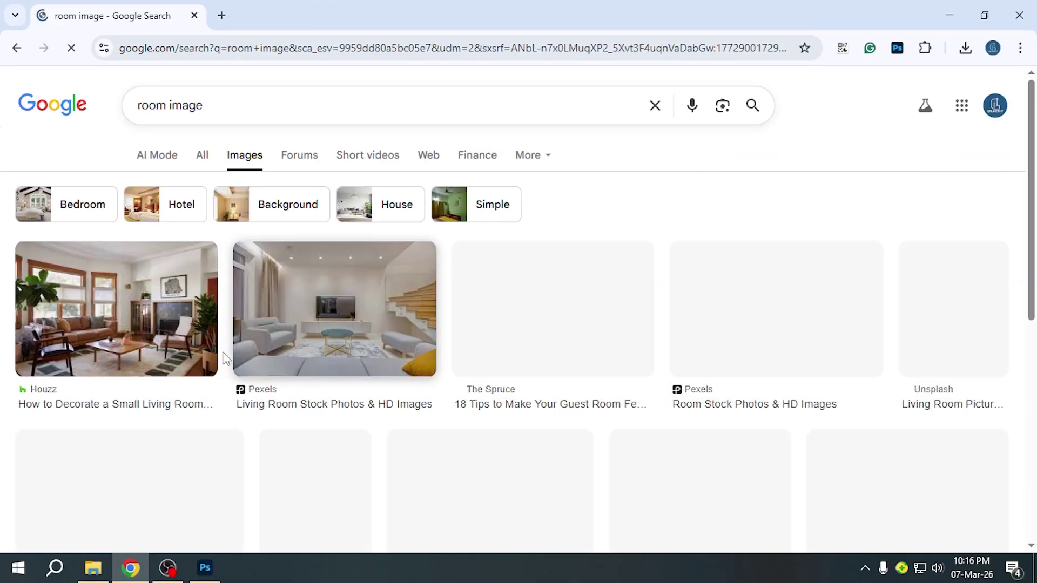
{"action": "left_click", "coordinate": [200, 335]}
{"action": "right_click", "coordinate": [773, 316]}
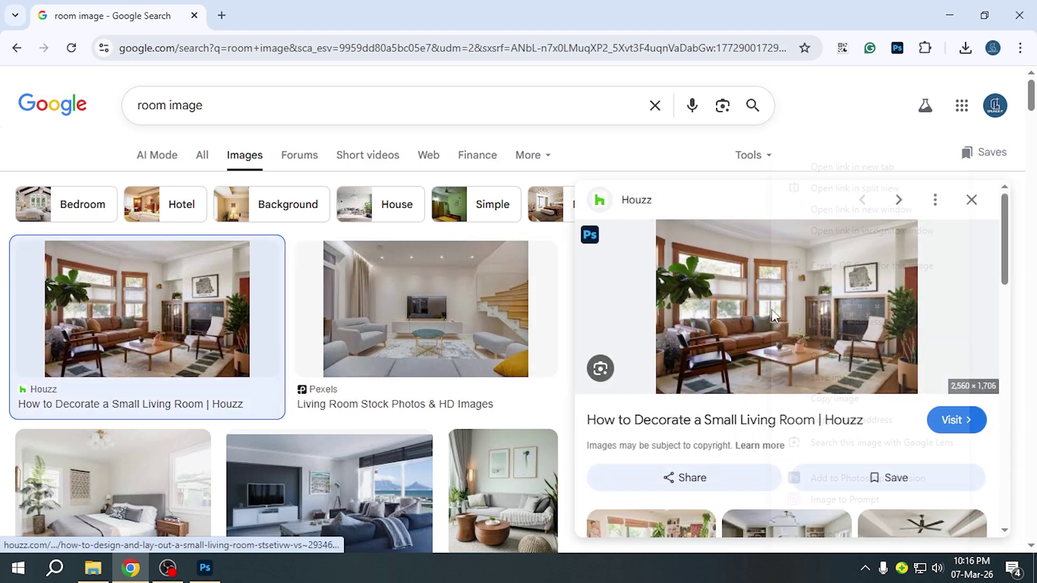
{"action": "left_click", "coordinate": [821, 378]}
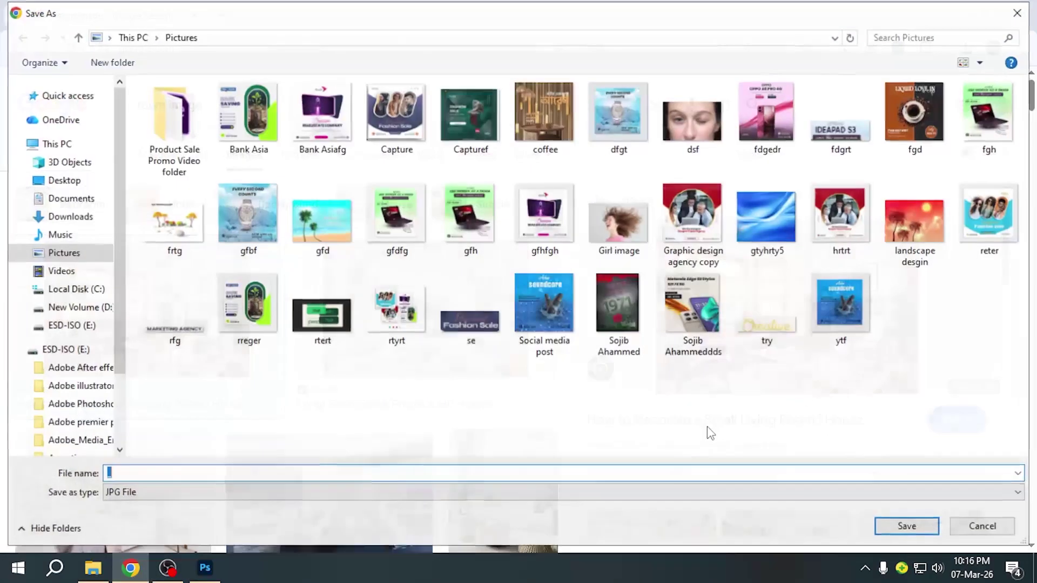
{"action": "left_click", "coordinate": [886, 529]}
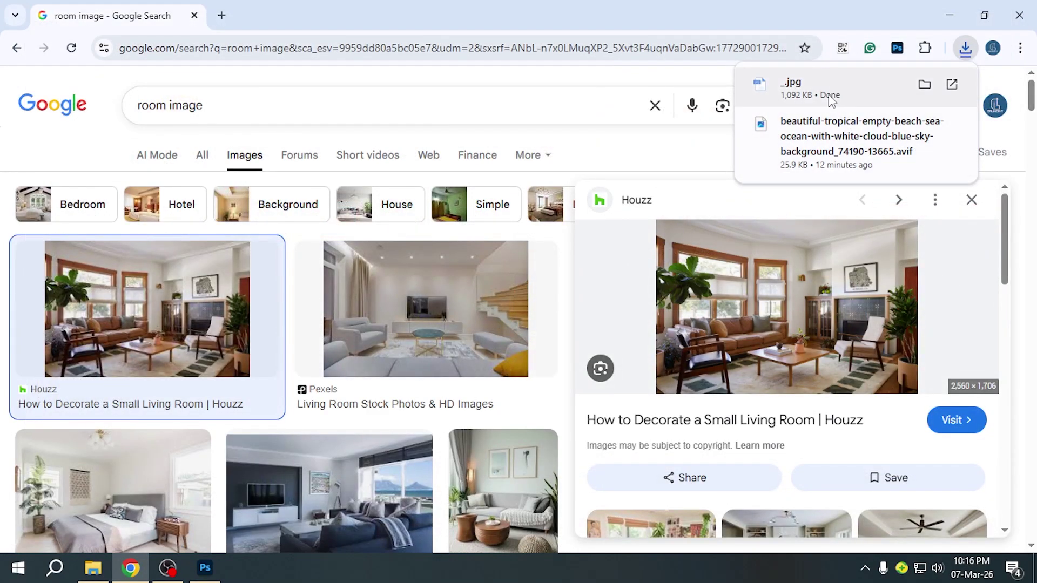
{"action": "left_click_drag", "start_coordinate": [828, 144], "coordinate": [320, 409]}
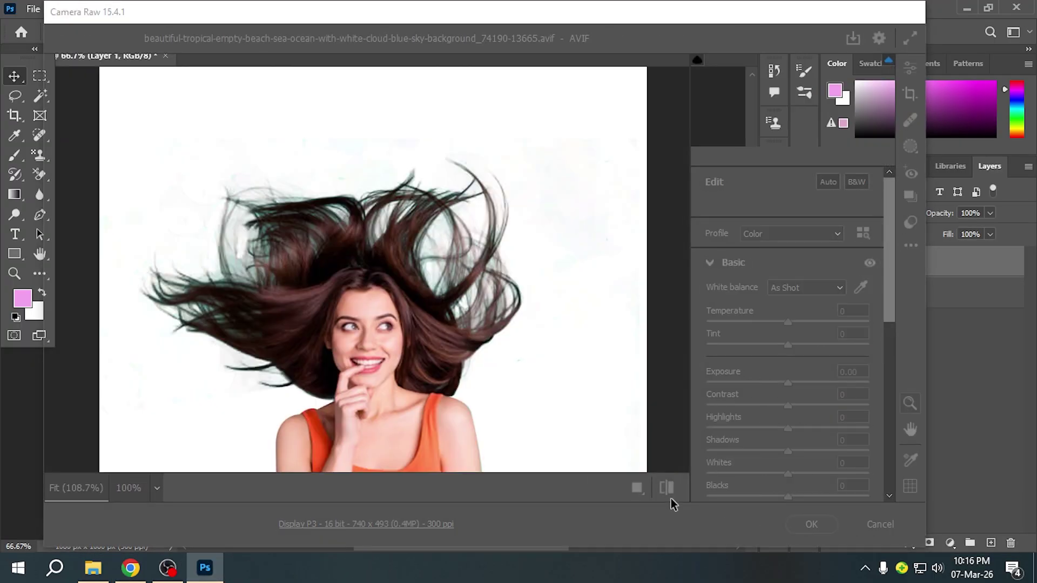
{"action": "mouse_move", "coordinate": [167, 576]}
{"action": "left_click", "coordinate": [131, 568]}
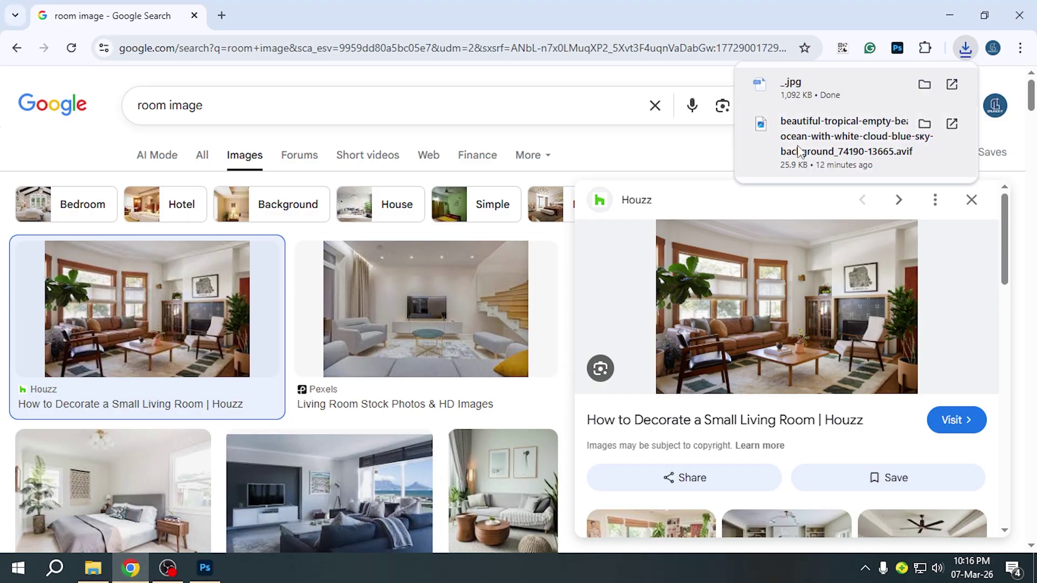
- Place the downloaded room photo _.jpg into the Photoshop document and move it up to the canvas's upper edge
{"action": "left_click_drag", "start_coordinate": [791, 86], "coordinate": [292, 405]}
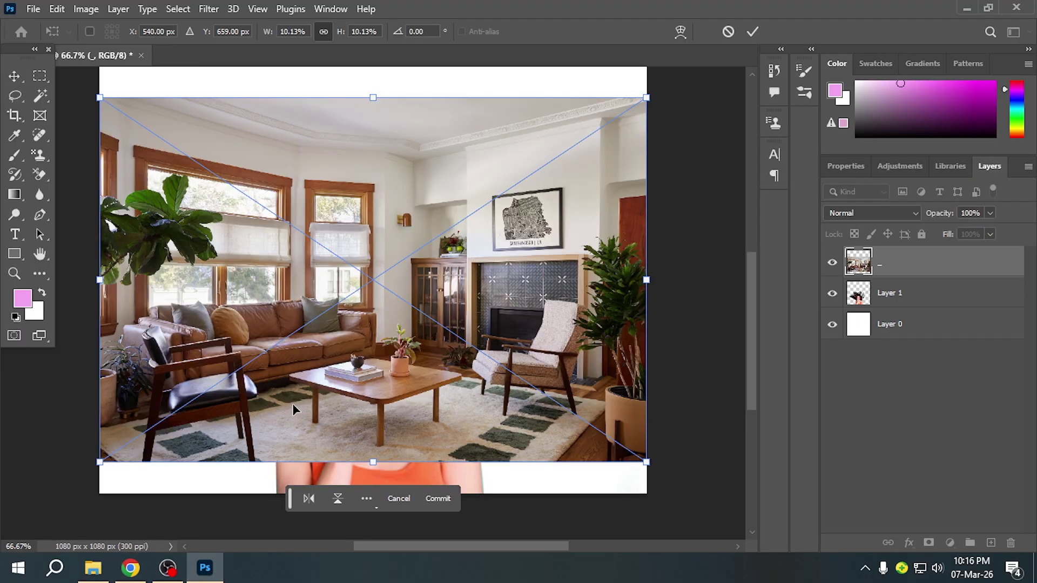
{"action": "left_click", "coordinate": [14, 76]}
{"action": "left_click_drag", "start_coordinate": [341, 280], "coordinate": [338, 246]}
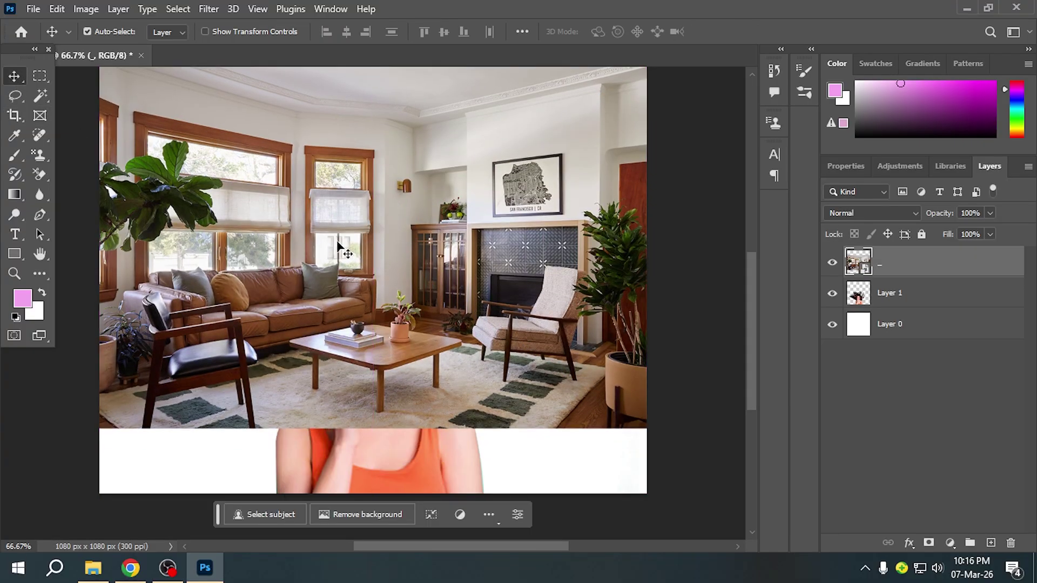
- Move the room photo's layer beneath the woman's layer and above the white Layer 0
{"action": "key", "text": "ctrl+bracketleft"}
{"action": "key", "text": "ctrl+bracketleft"}
{"action": "key", "text": "ctrl+bracketright"}
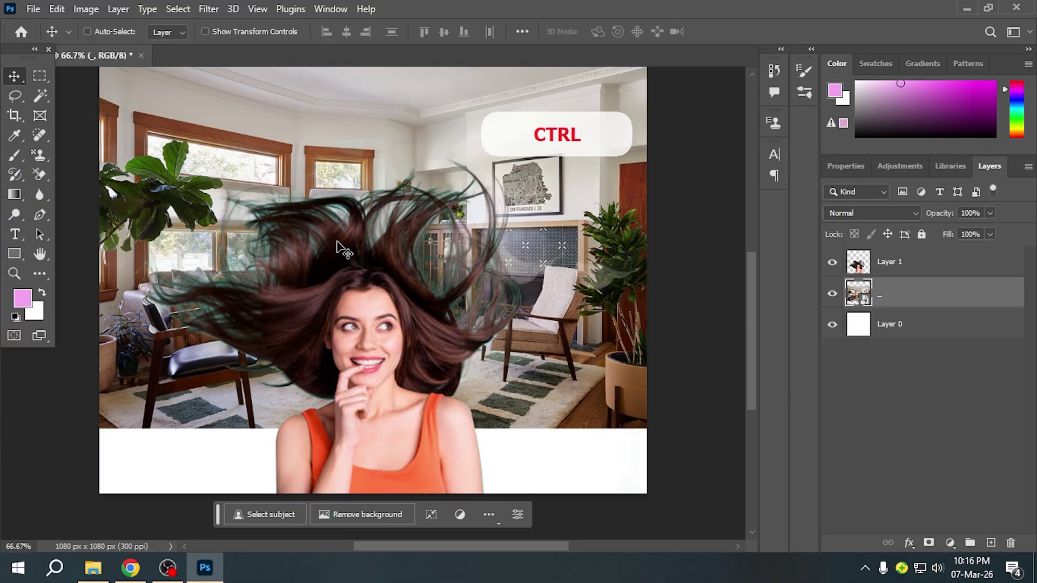
- Enlarge the room photo proportionally to 15.23% and align it with the canvas's upper edge so it covers the whole canvas
{"action": "key", "text": "ctrl+t"}
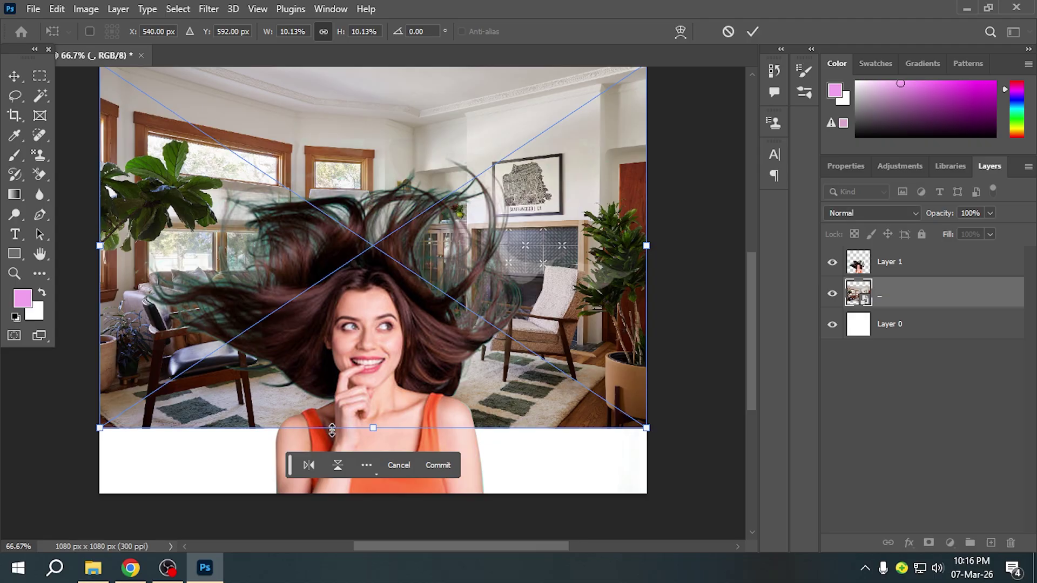
{"action": "left_click_drag", "start_coordinate": [373, 433], "coordinate": [380, 496]}
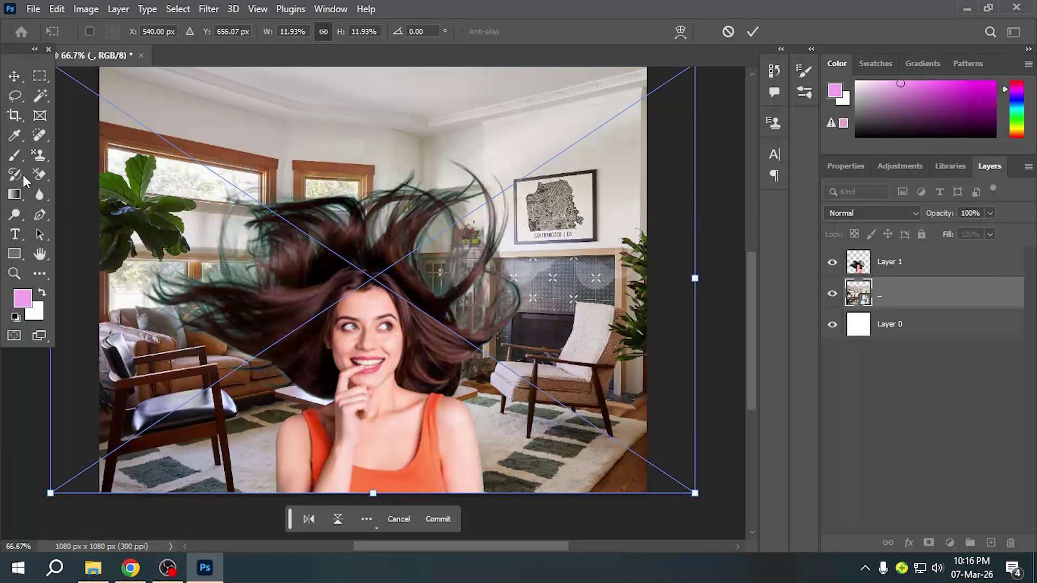
{"action": "key", "text": "Return"}
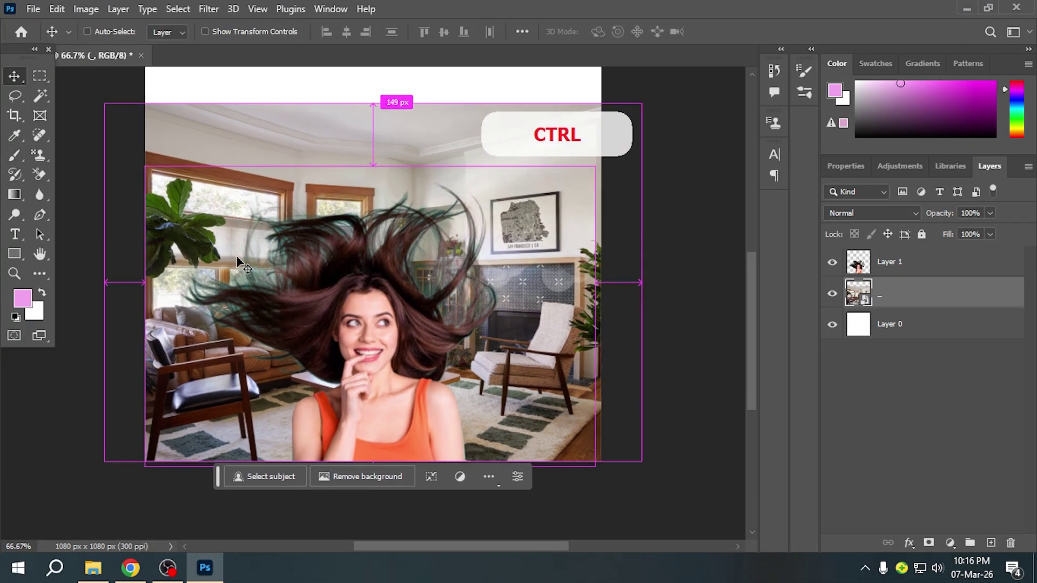
{"action": "key", "text": "ctrl+minus"}
{"action": "key", "text": "ctrl+minus"}
{"action": "left_click_drag", "start_coordinate": [326, 237], "coordinate": [330, 178]}
{"action": "key", "text": "ctrl+t"}
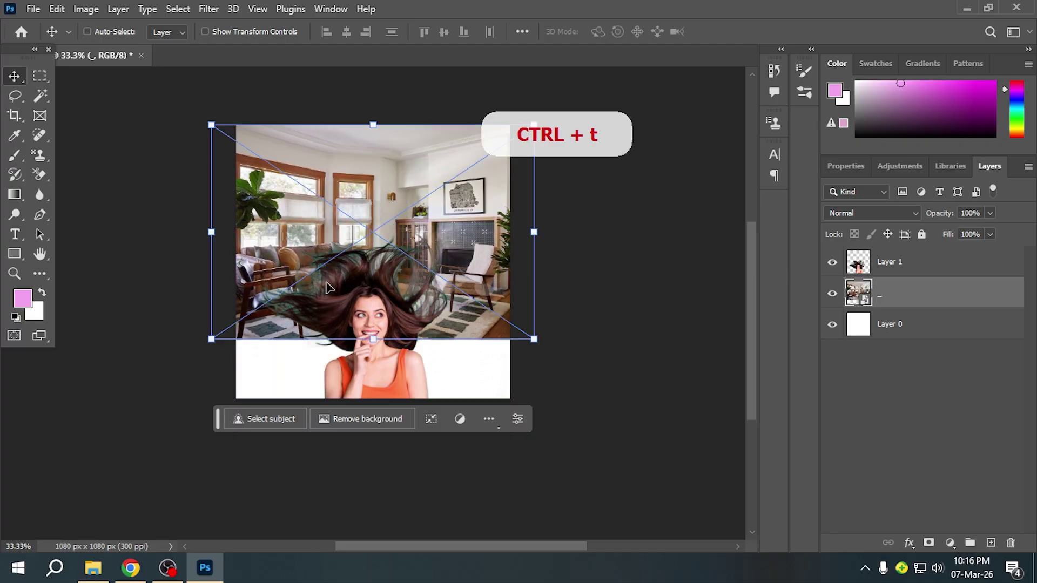
{"action": "left_click_drag", "start_coordinate": [534, 339], "coordinate": [587, 480]}
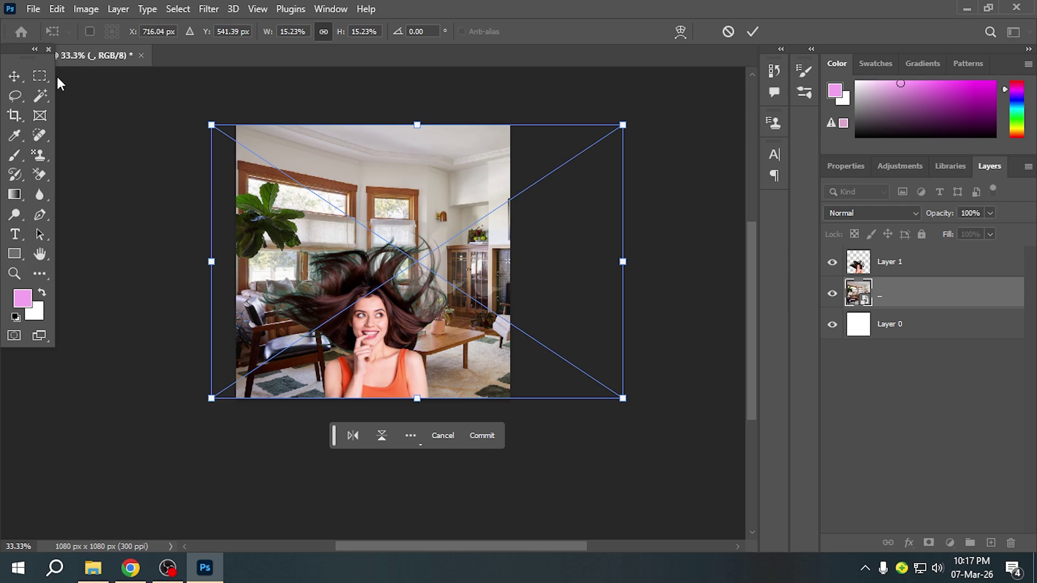
{"action": "left_click", "coordinate": [14, 75]}
{"action": "left_click", "coordinate": [608, 412]}
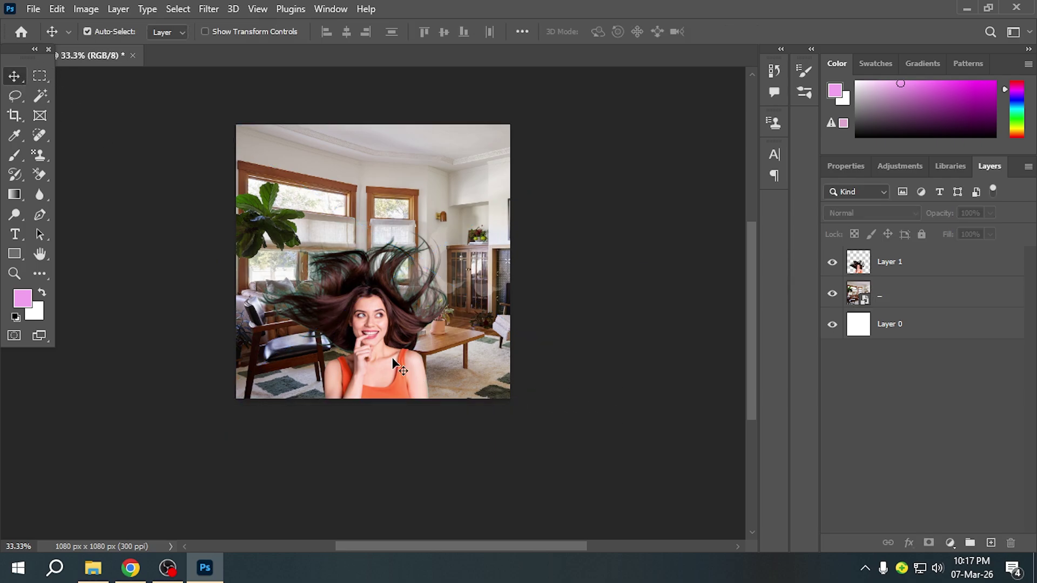
- Select the woman's layer and reposition her over the room photo, near the middle of the canvas's lower edge
{"action": "left_click", "coordinate": [383, 369]}
{"action": "left_click_drag", "start_coordinate": [382, 367], "coordinate": [332, 301]}
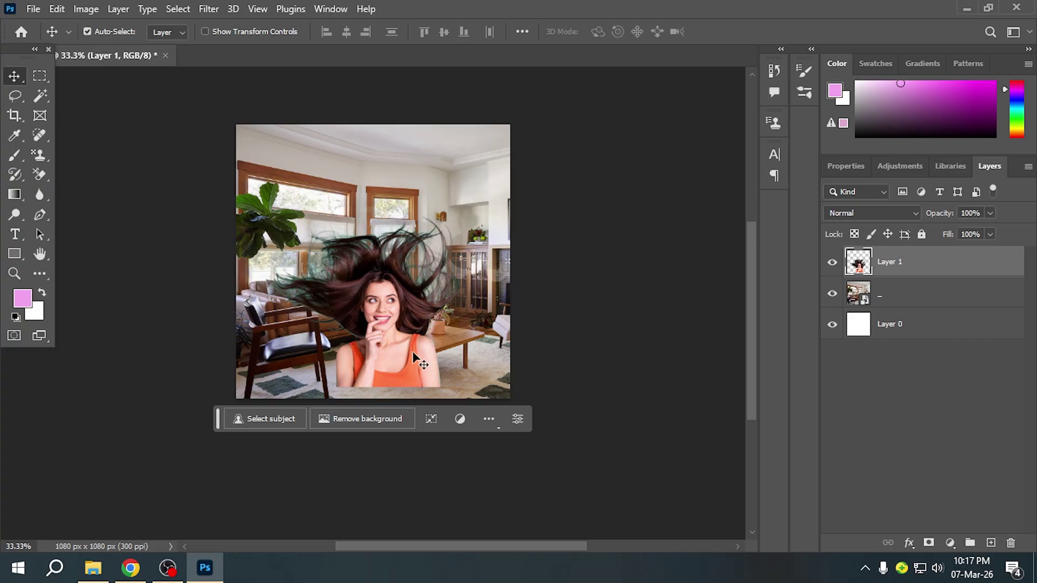
{"action": "left_click_drag", "start_coordinate": [413, 356], "coordinate": [385, 360]}
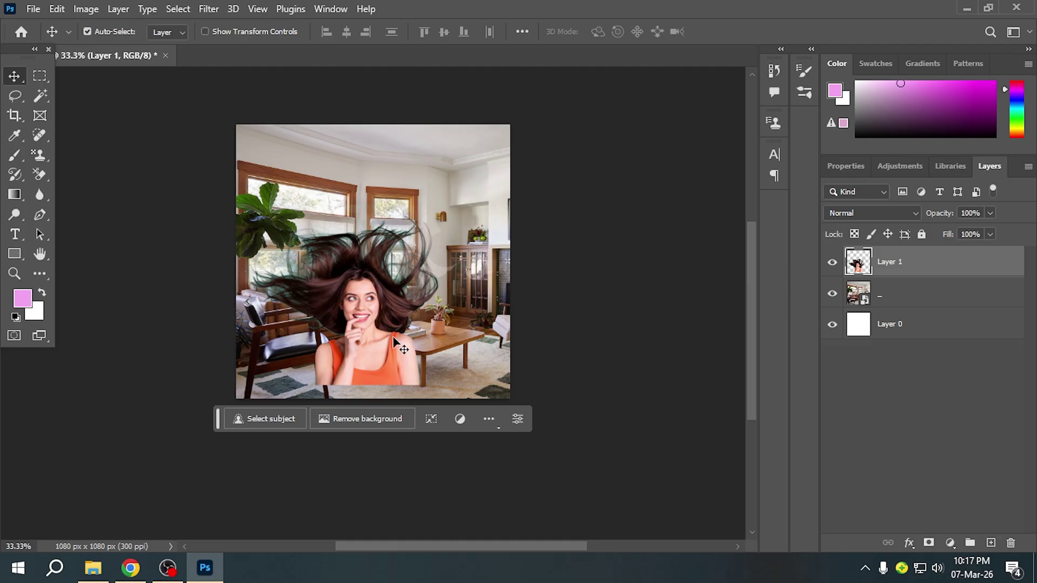
{"action": "left_click_drag", "start_coordinate": [388, 350], "coordinate": [384, 371]}
- Delete the woman's layer and the room photo's layer, keeping only the white Layer 0
{"action": "key", "text": "Delete"}
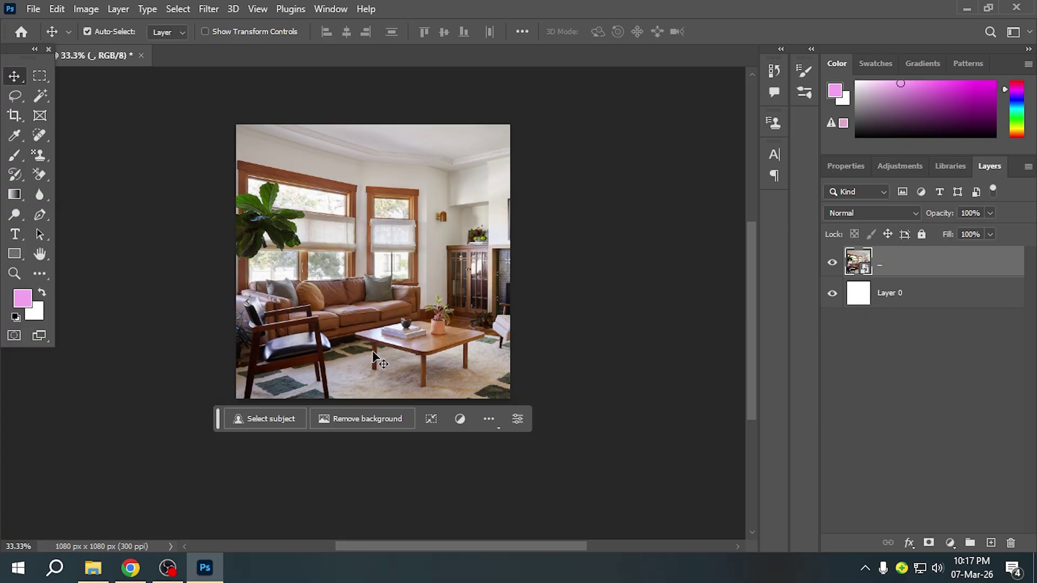
{"action": "key", "text": "Delete"}
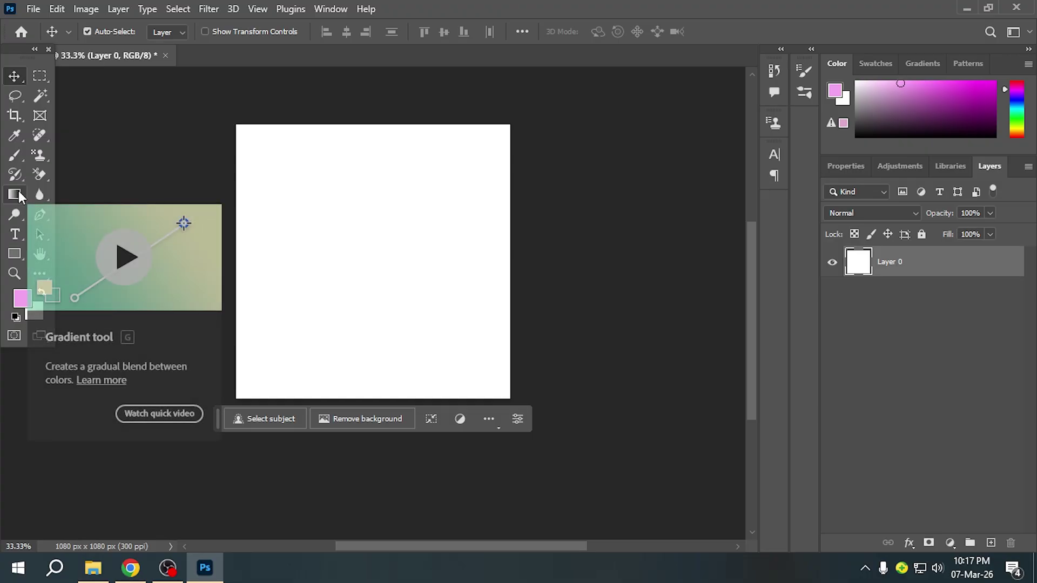
- Activate the Blur tool and enlarge its brush to size 500
{"action": "left_click", "coordinate": [39, 193]}
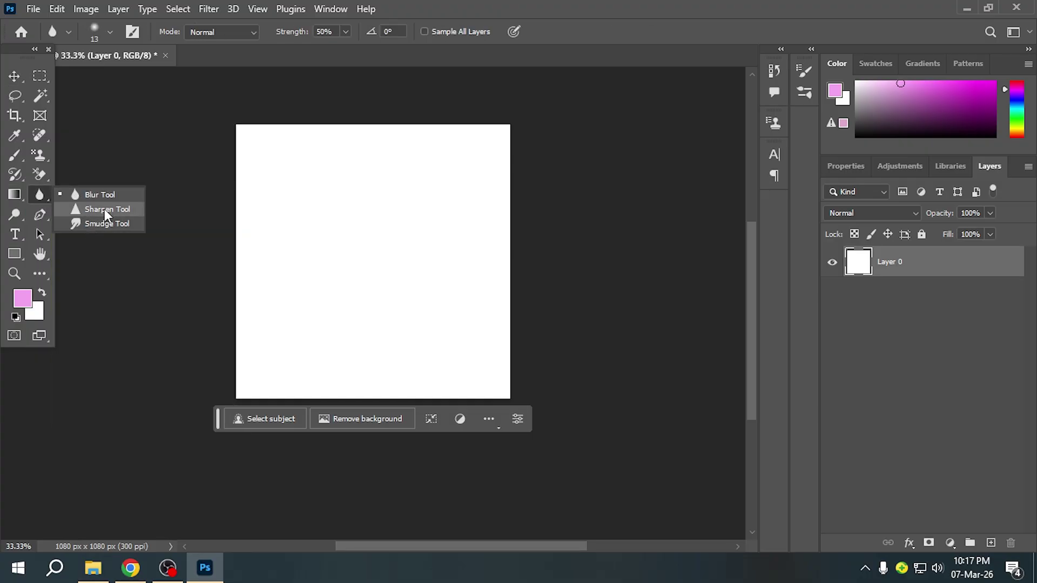
{"action": "left_click", "coordinate": [44, 196]}
{"action": "right_click", "coordinate": [46, 199]}
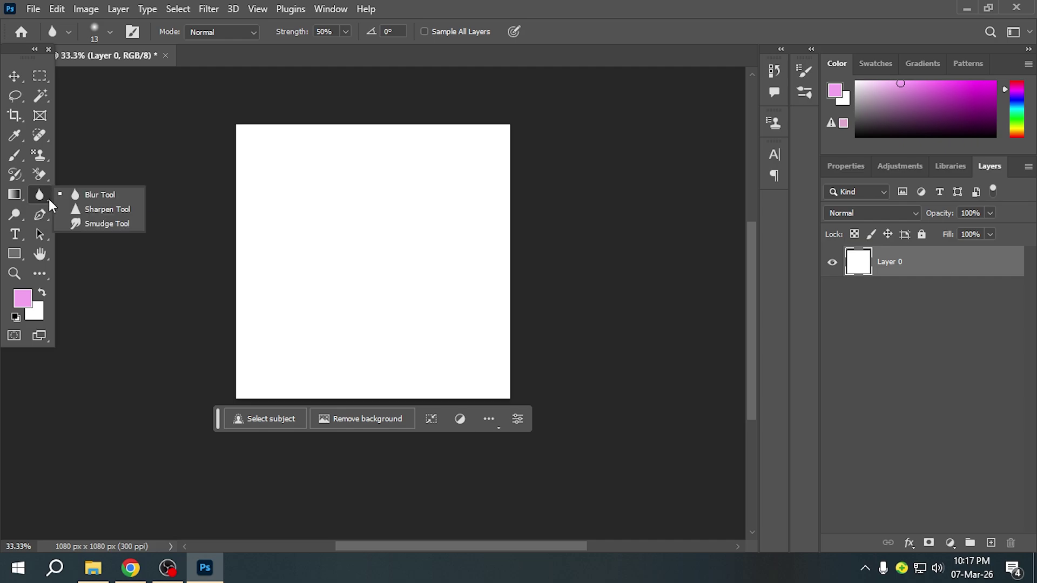
{"action": "left_click", "coordinate": [96, 196]}
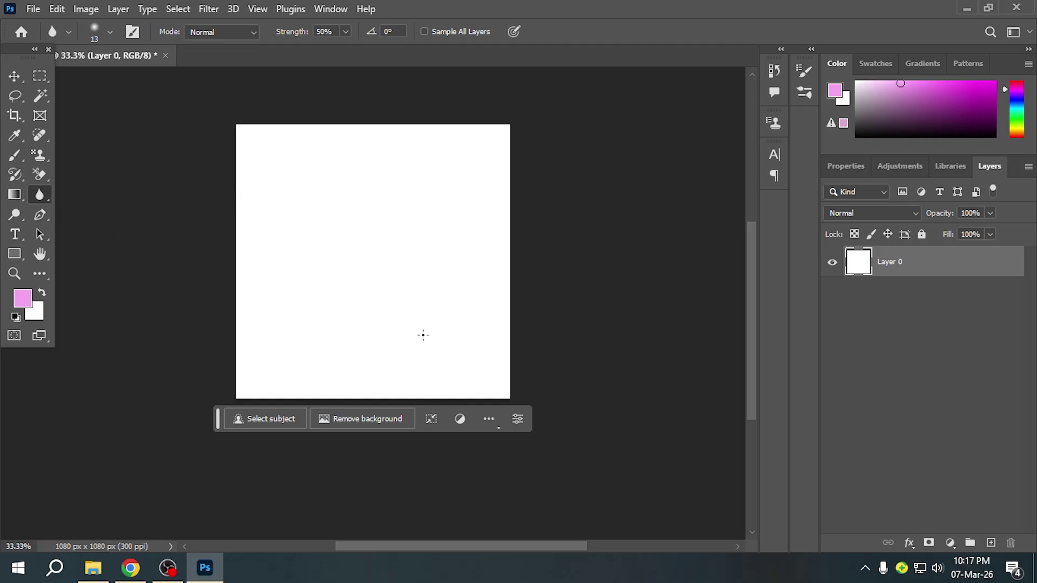
{"action": "key", "text": "bracketright"}
{"action": "key", "text": "bracketright"}
{"action": "key", "text": "bracketright"}
{"action": "key", "text": "bracketright"}
{"action": "key", "text": "bracketright"}
{"action": "key", "text": "bracketright"}
{"action": "key", "text": "bracketright"}
{"action": "key", "text": "bracketright"}
{"action": "key", "text": "bracketright"}
{"action": "key", "text": "bracketright"}
{"action": "key", "text": "bracketright"}
{"action": "key", "text": "bracketright"}
{"action": "key", "text": "bracketright"}
{"action": "key", "text": "bracketright"}
{"action": "key", "text": "bracketright"}
{"action": "key", "text": "bracketright"}
{"action": "key", "text": "bracketright"}
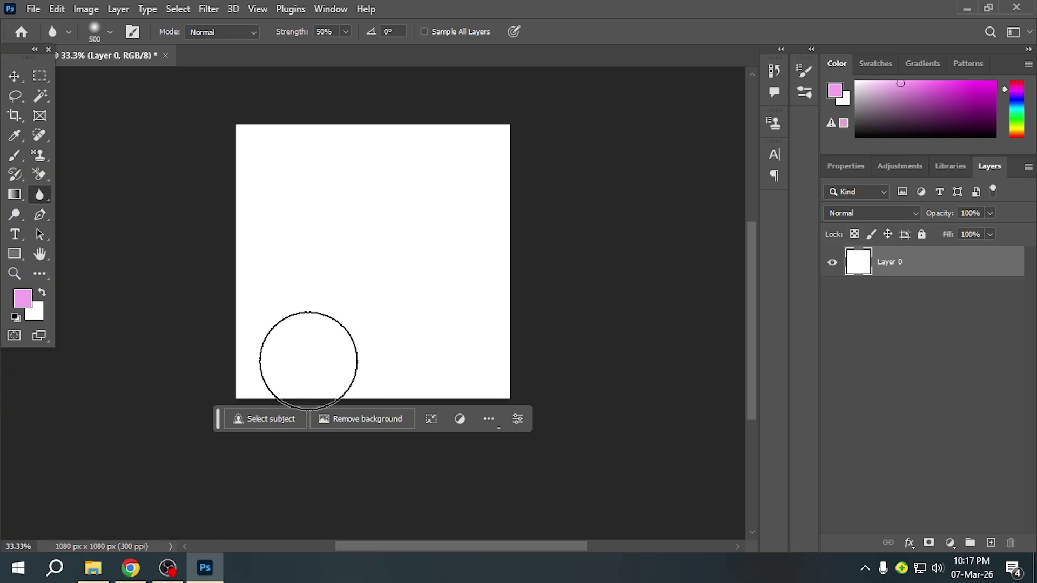
- Switch to Chrome and search Google Images for "man face"
{"action": "mouse_move", "coordinate": [150, 565]}
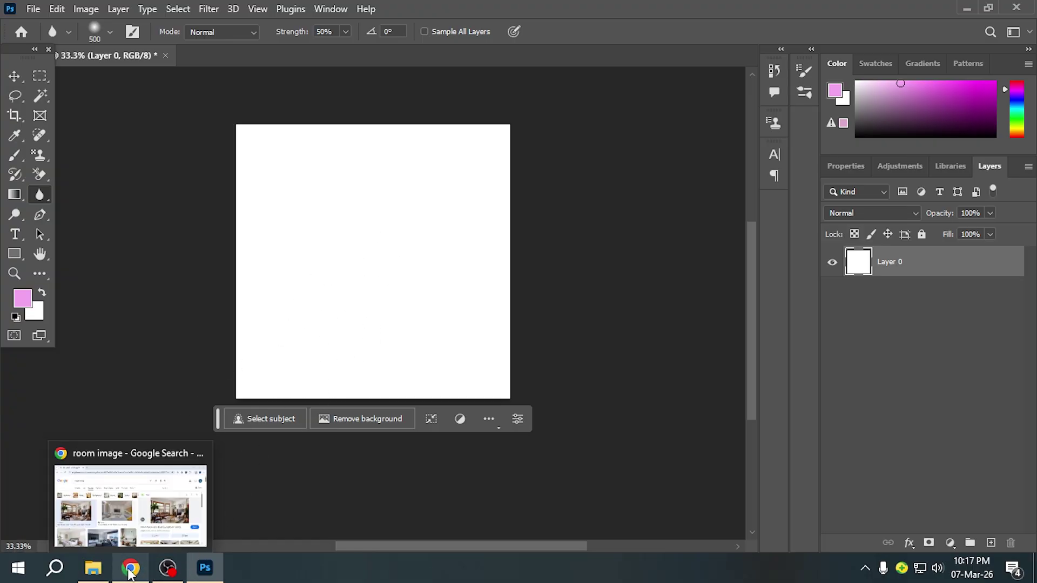
{"action": "left_click", "coordinate": [131, 570]}
{"action": "left_click_drag", "start_coordinate": [251, 112], "coordinate": [97, 110]}
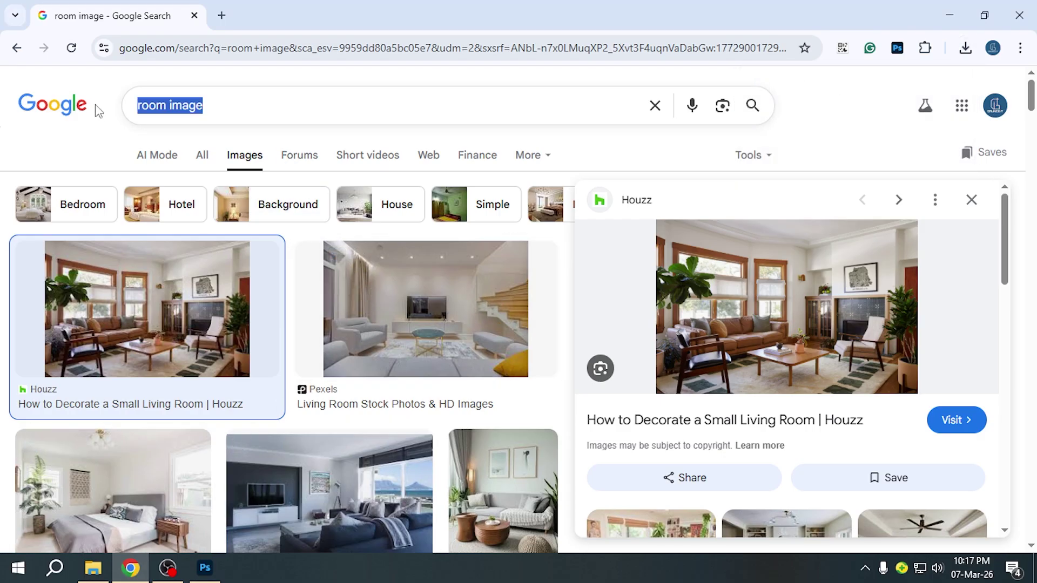
{"action": "type", "text": "Man"}
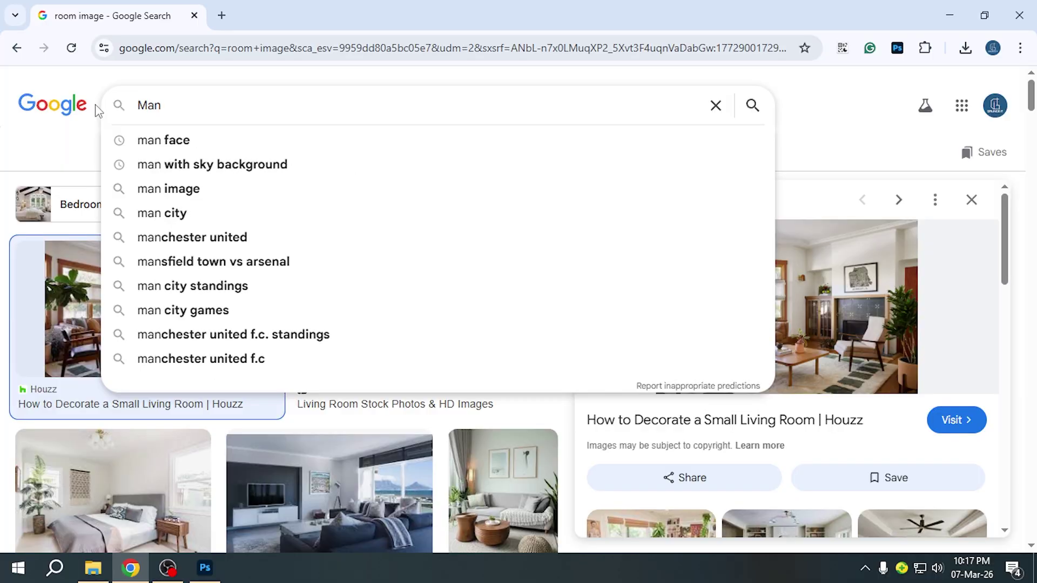
{"action": "left_click", "coordinate": [141, 139]}
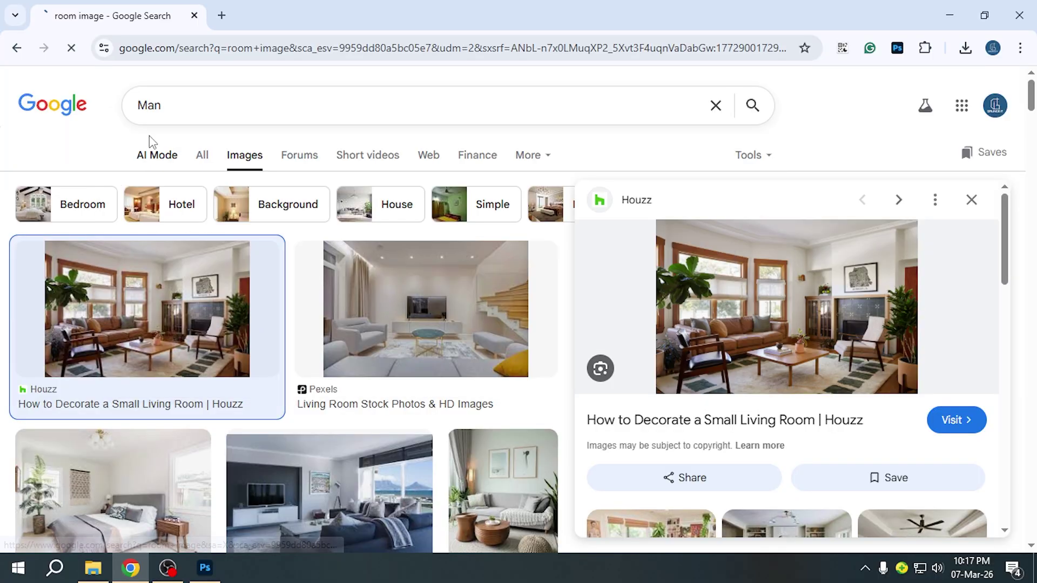
- Save the Vecteezy close-up portrait of the Asian man as a JPG in the Pictures folder, keeping the suggested file name
{"action": "scroll", "coordinate": [358, 402], "scroll_direction": "down", "scroll_amount": 10}
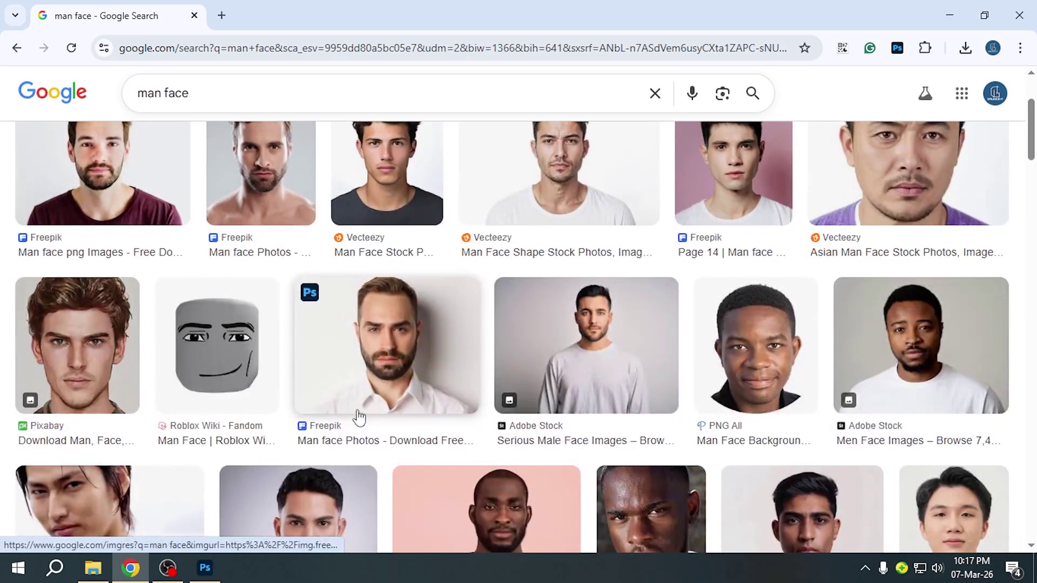
{"action": "scroll", "coordinate": [373, 394], "scroll_direction": "up", "scroll_amount": 10}
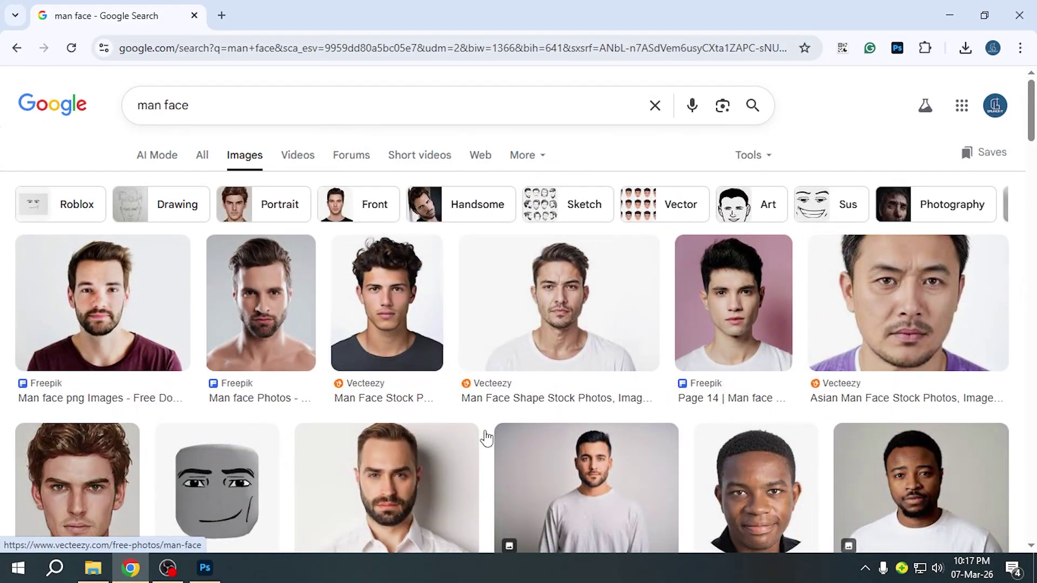
{"action": "left_click", "coordinate": [854, 327]}
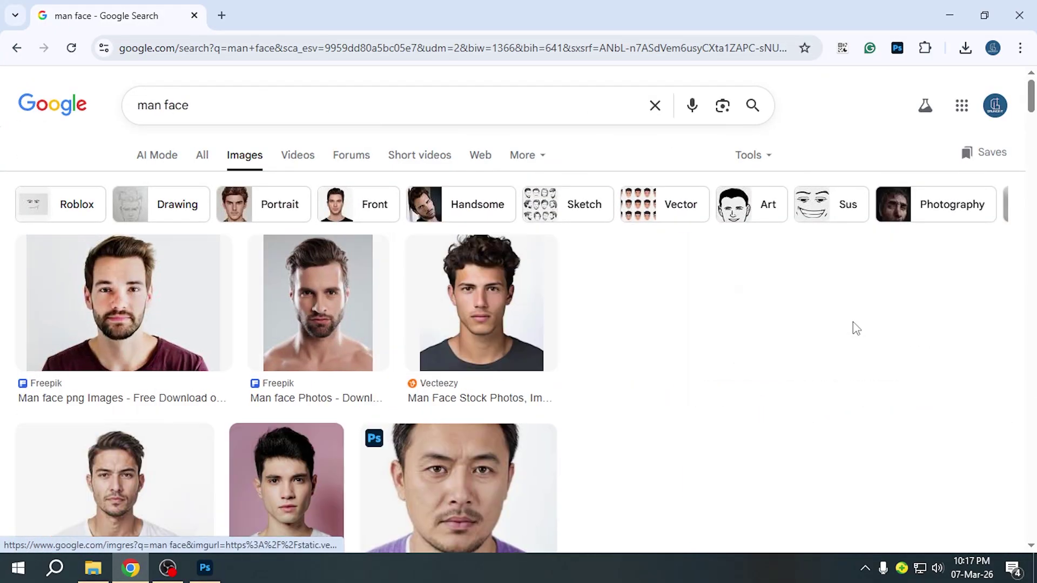
{"action": "right_click", "coordinate": [796, 286]}
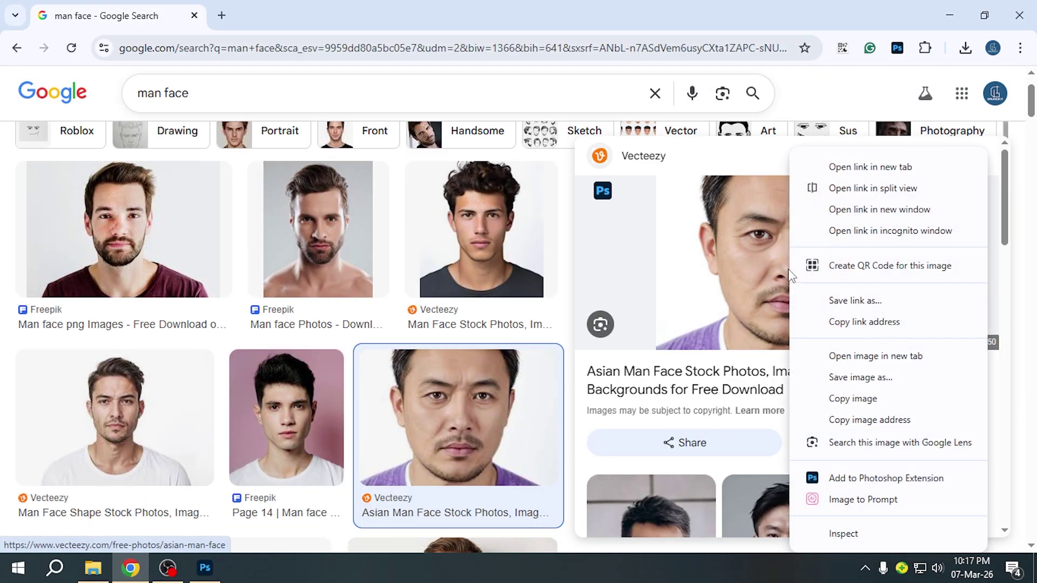
{"action": "left_click", "coordinate": [848, 381]}
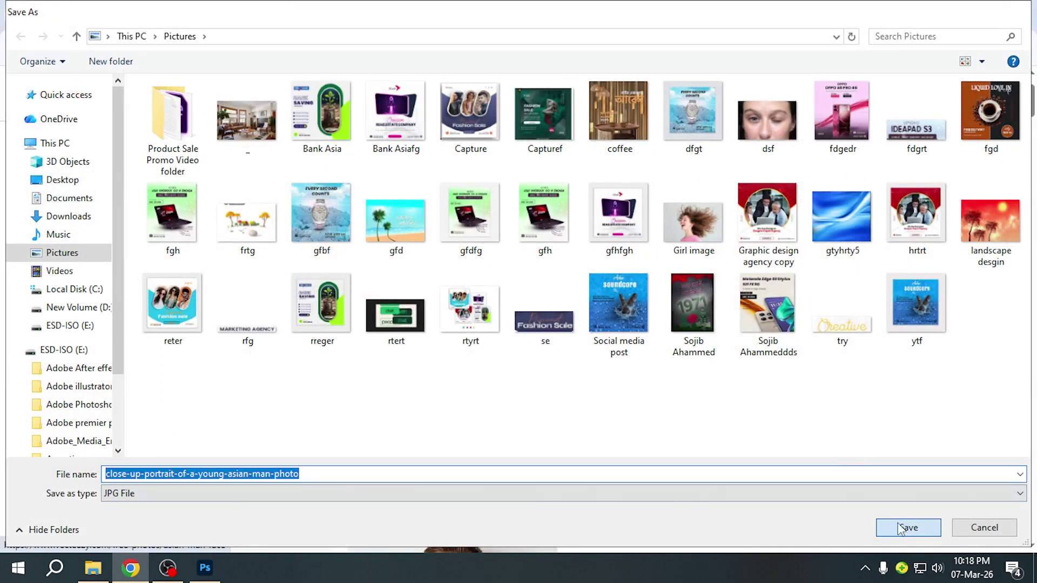
{"action": "left_click", "coordinate": [897, 526]}
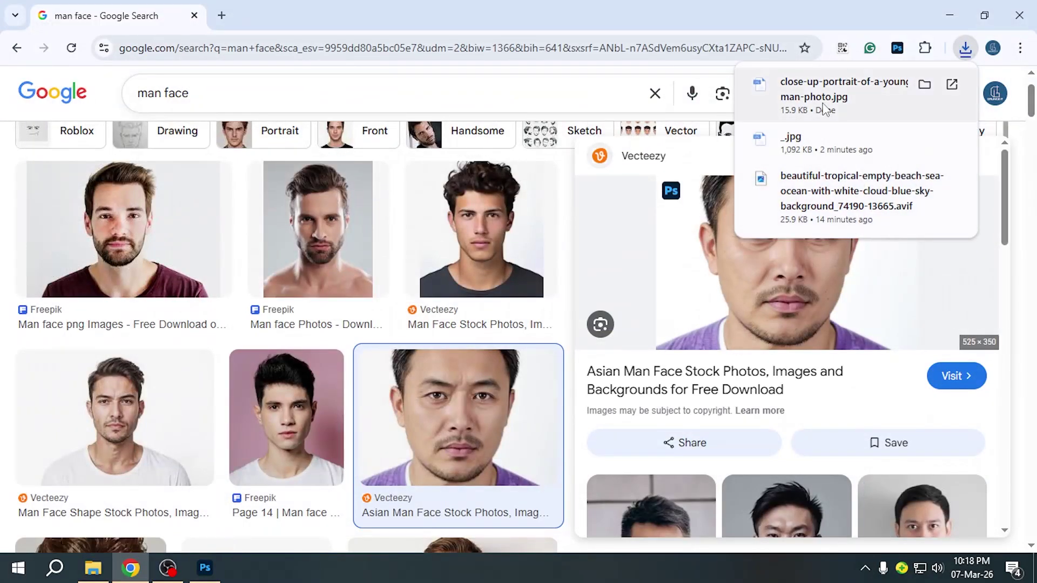
- Place the downloaded portrait in the Photoshop document, scale it to 168.59% and move it to the upper part of the canvas
{"action": "left_click_drag", "start_coordinate": [859, 90], "coordinate": [382, 338]}
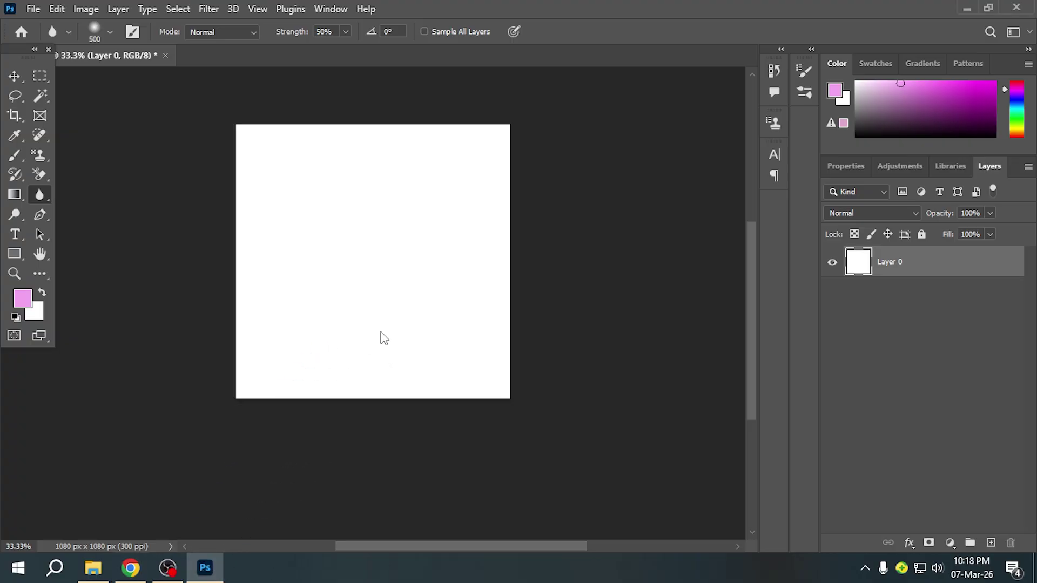
{"action": "left_click_drag", "start_coordinate": [458, 314], "coordinate": [570, 390]}
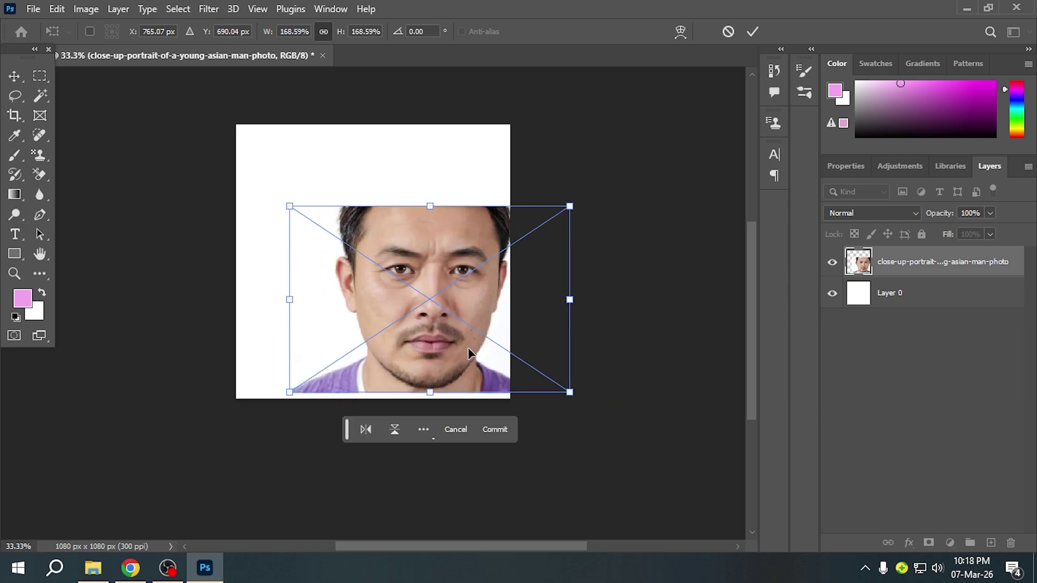
{"action": "left_click_drag", "start_coordinate": [449, 332], "coordinate": [386, 267]}
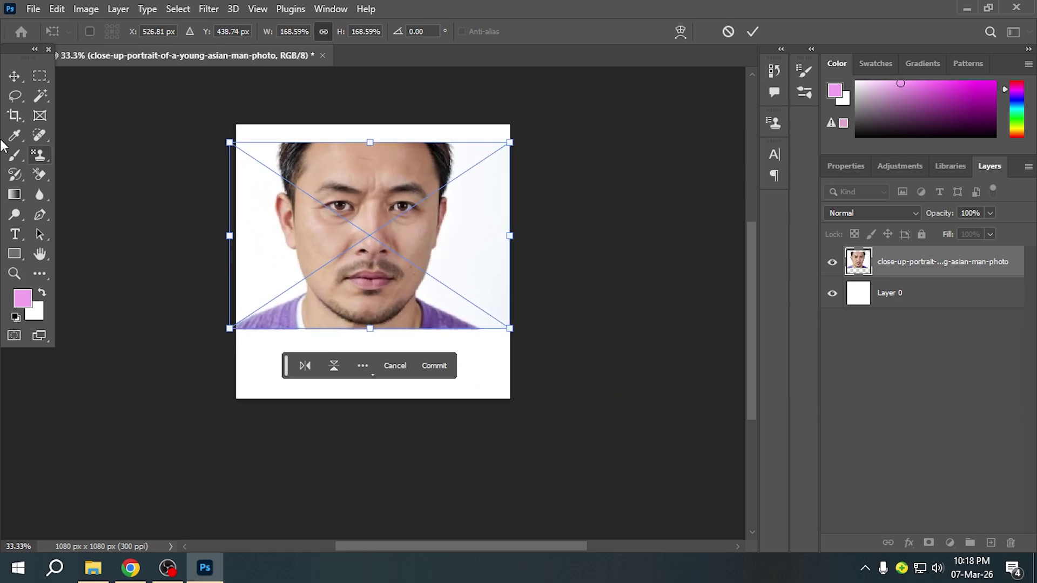
{"action": "left_click", "coordinate": [14, 76]}
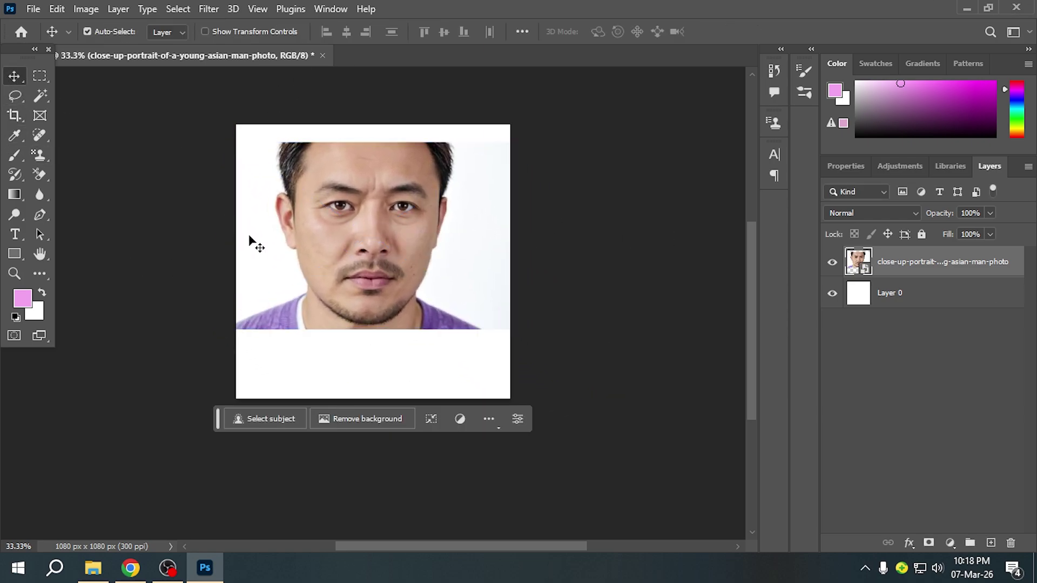
- Activate the Blur tool again and rasterize the man's portrait layer
{"action": "key", "text": "ctrl+plus"}
{"action": "key", "text": "ctrl+plus"}
{"action": "scroll", "coordinate": [211, 303], "scroll_direction": "up", "scroll_amount": 1}
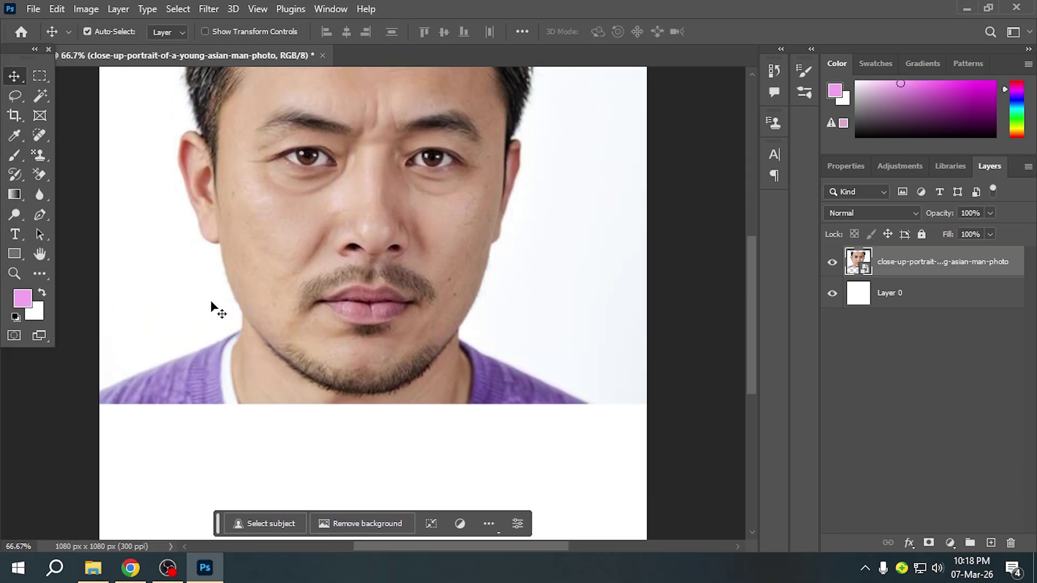
{"action": "scroll", "coordinate": [112, 297], "scroll_direction": "up", "scroll_amount": 1}
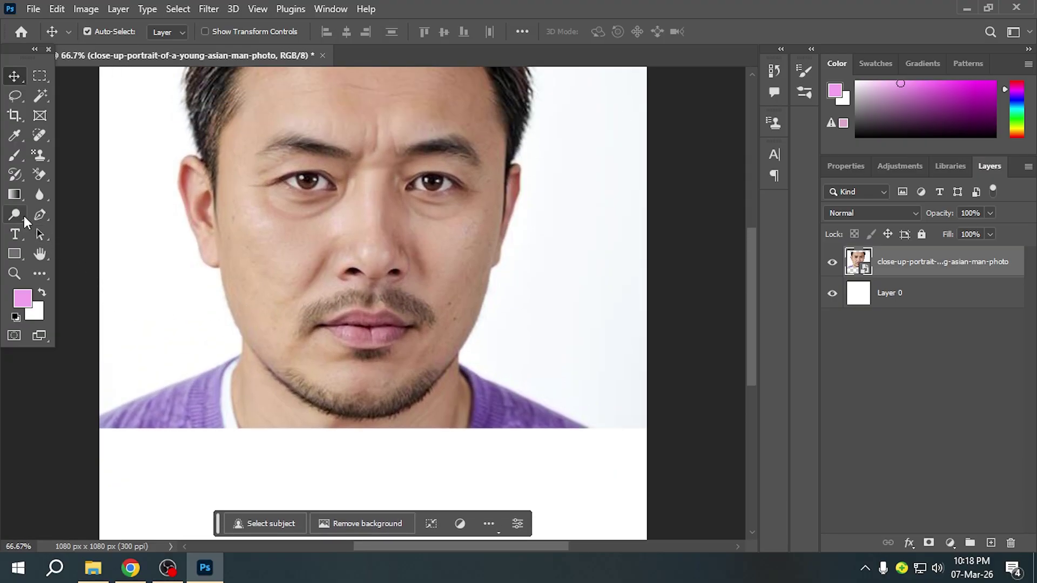
{"action": "left_click", "coordinate": [36, 195]}
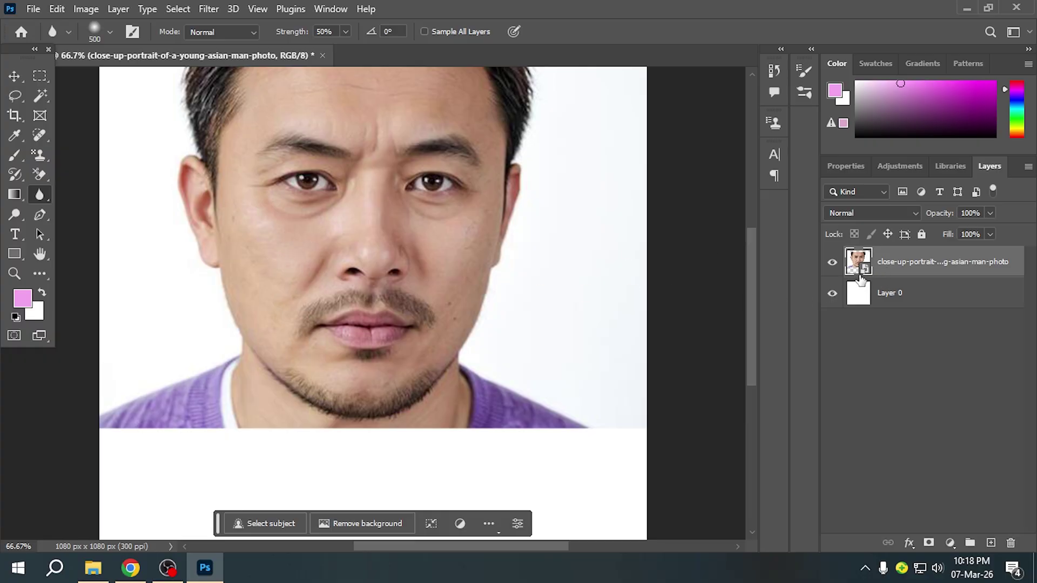
{"action": "right_click", "coordinate": [894, 269]}
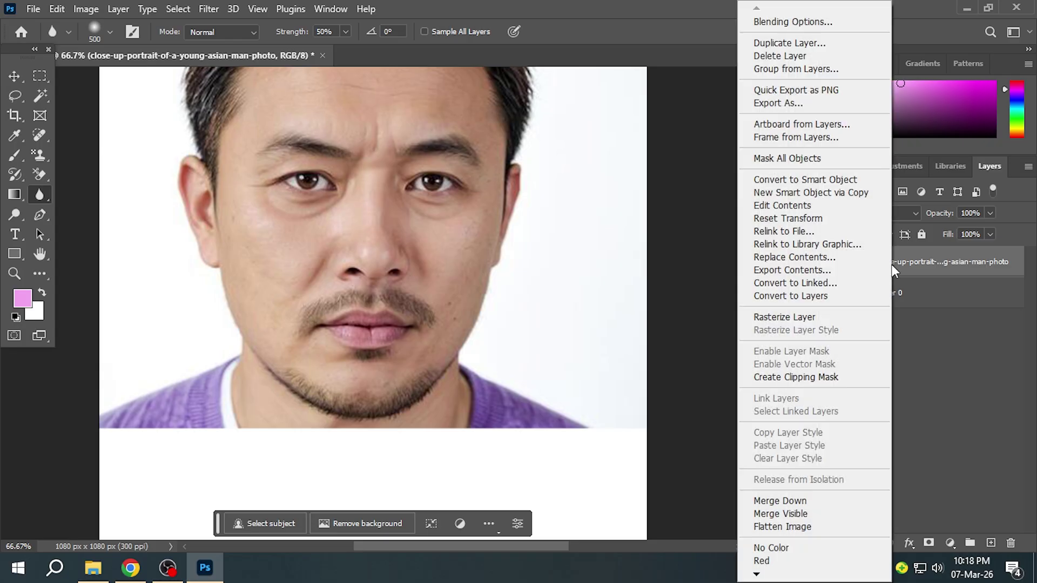
{"action": "left_click", "coordinate": [794, 317]}
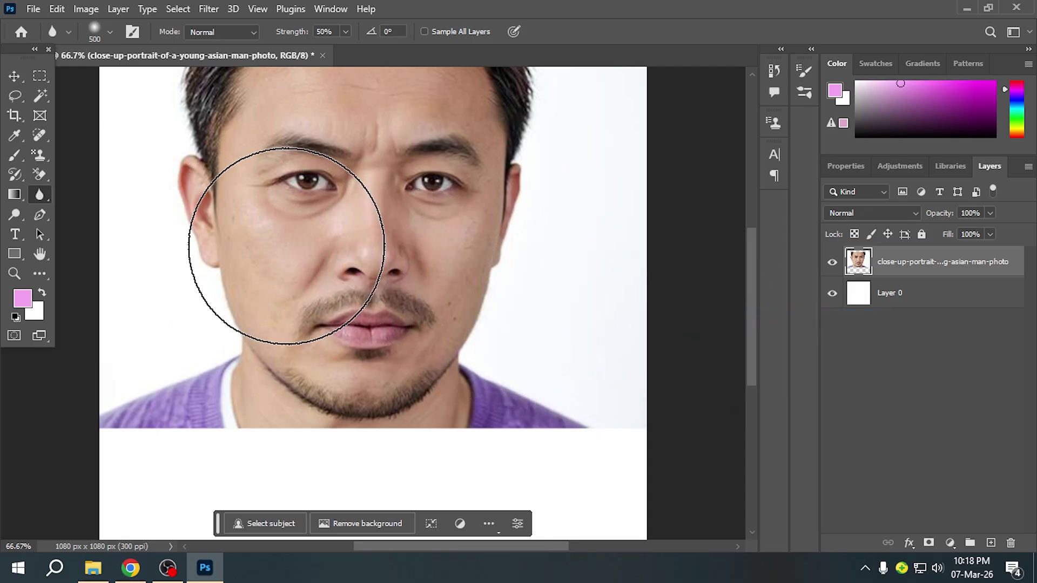
- Reduce the blur brush to size 175 and blur the man's left eye at 50% strength
{"action": "key", "text": "bracketleft"}
{"action": "key", "text": "bracketleft"}
{"action": "key", "text": "bracketleft"}
{"action": "key", "text": "bracketleft"}
{"action": "key", "text": "bracketleft"}
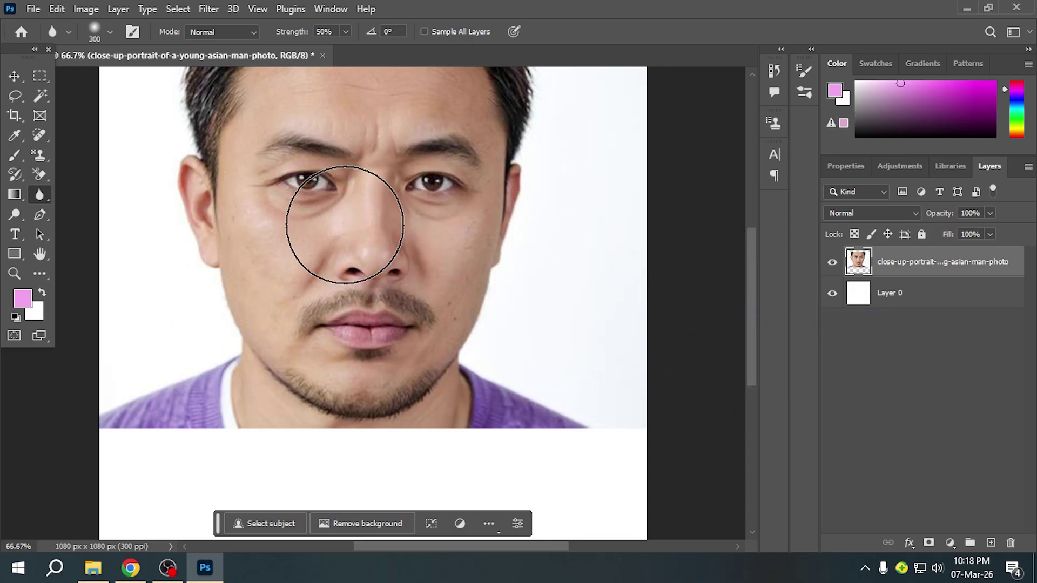
{"action": "mouse_move", "coordinate": [433, 194]}
{"action": "left_mouse_down"}
{"action": "mouse_move", "coordinate": [449, 178]}
{"action": "mouse_move", "coordinate": [423, 187]}
{"action": "mouse_move", "coordinate": [424, 213]}
{"action": "mouse_move", "coordinate": [451, 188]}
{"action": "mouse_move", "coordinate": [459, 195]}
{"action": "mouse_move", "coordinate": [423, 170]}
{"action": "mouse_move", "coordinate": [412, 198]}
{"action": "mouse_move", "coordinate": [432, 207]}
{"action": "mouse_move", "coordinate": [433, 193]}
{"action": "mouse_move", "coordinate": [452, 189]}
{"action": "mouse_move", "coordinate": [440, 176]}
{"action": "mouse_move", "coordinate": [432, 187]}
{"action": "mouse_move", "coordinate": [415, 178]}
{"action": "mouse_move", "coordinate": [407, 200]}
{"action": "mouse_move", "coordinate": [433, 203]}
{"action": "left_mouse_up"}
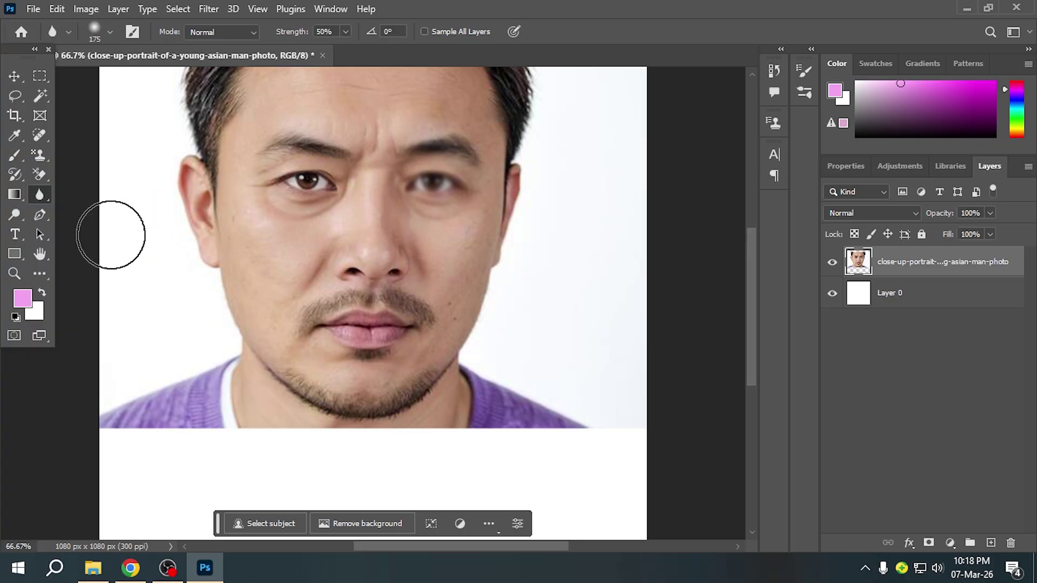
- Sharpen the man's purple sweater and beard area using the Sharpen tool at brush size 125 and 50% strength
{"action": "right_click", "coordinate": [39, 195]}
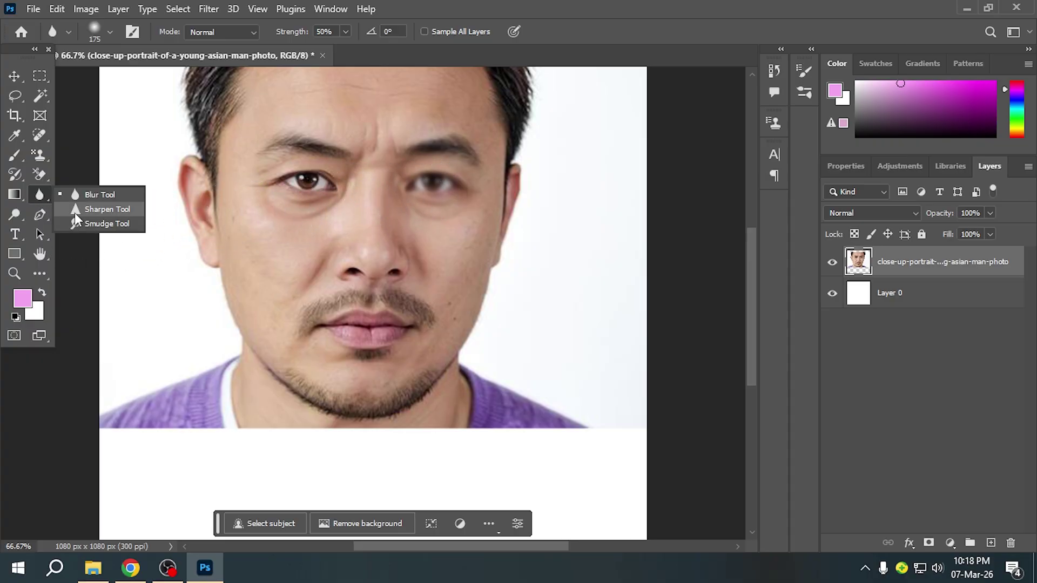
{"action": "left_click", "coordinate": [74, 212]}
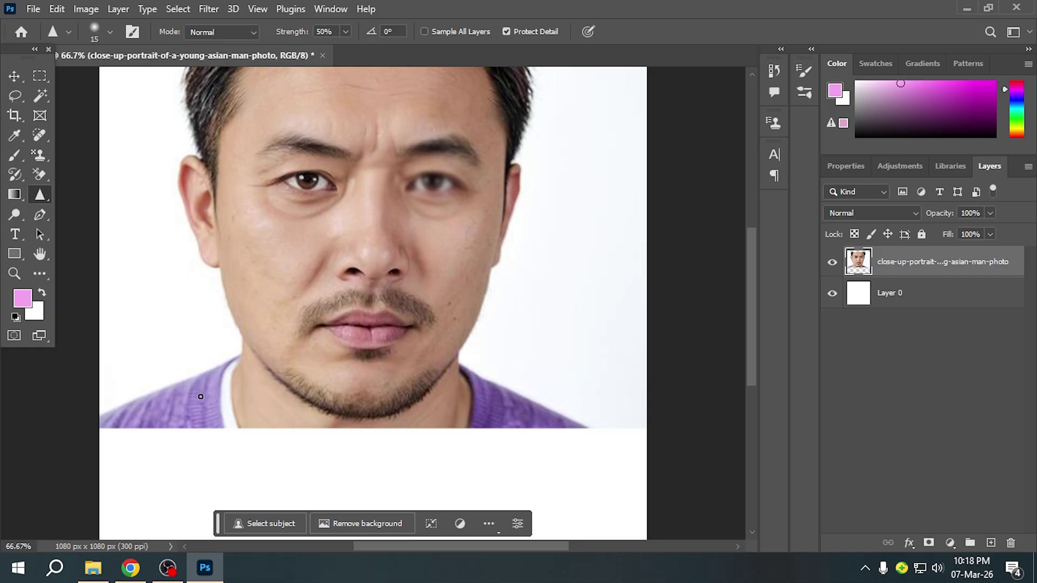
{"action": "key", "text": "bracketright"}
{"action": "key", "text": "bracketright"}
{"action": "key", "text": "bracketright"}
{"action": "key", "text": "bracketright"}
{"action": "key", "text": "bracketright"}
{"action": "key", "text": "bracketright"}
{"action": "key", "text": "bracketright"}
{"action": "key", "text": "bracketright"}
{"action": "key", "text": "bracketright"}
{"action": "mouse_move", "coordinate": [193, 405]}
{"action": "left_mouse_down"}
{"action": "mouse_move", "coordinate": [206, 389]}
{"action": "mouse_move", "coordinate": [107, 420]}
{"action": "mouse_move", "coordinate": [185, 412]}
{"action": "mouse_move", "coordinate": [206, 396]}
{"action": "mouse_move", "coordinate": [190, 384]}
{"action": "mouse_move", "coordinate": [125, 415]}
{"action": "mouse_move", "coordinate": [424, 420]}
{"action": "mouse_move", "coordinate": [481, 405]}
{"action": "mouse_move", "coordinate": [479, 393]}
{"action": "mouse_move", "coordinate": [545, 426]}
{"action": "mouse_move", "coordinate": [554, 420]}
{"action": "left_mouse_up"}
{"action": "mouse_move", "coordinate": [345, 319]}
{"action": "left_mouse_down"}
{"action": "mouse_move", "coordinate": [402, 306]}
{"action": "mouse_move", "coordinate": [420, 316]}
{"action": "mouse_move", "coordinate": [310, 314]}
{"action": "mouse_move", "coordinate": [409, 312]}
{"action": "mouse_move", "coordinate": [378, 380]}
{"action": "mouse_move", "coordinate": [342, 361]}
{"action": "mouse_move", "coordinate": [310, 324]}
{"action": "mouse_move", "coordinate": [288, 386]}
{"action": "mouse_move", "coordinate": [339, 420]}
{"action": "mouse_move", "coordinate": [409, 403]}
{"action": "mouse_move", "coordinate": [421, 386]}
{"action": "mouse_move", "coordinate": [385, 404]}
{"action": "mouse_move", "coordinate": [272, 387]}
{"action": "mouse_move", "coordinate": [339, 401]}
{"action": "mouse_move", "coordinate": [399, 395]}
{"action": "mouse_move", "coordinate": [111, 404]}
{"action": "mouse_move", "coordinate": [613, 477]}
{"action": "mouse_move", "coordinate": [279, 393]}
{"action": "mouse_move", "coordinate": [270, 401]}
{"action": "mouse_move", "coordinate": [340, 410]}
{"action": "left_mouse_up"}
- Smudge both sides of the man's face using the Smudge tool at brush size 200 and 50% strength
{"action": "right_click", "coordinate": [41, 192]}
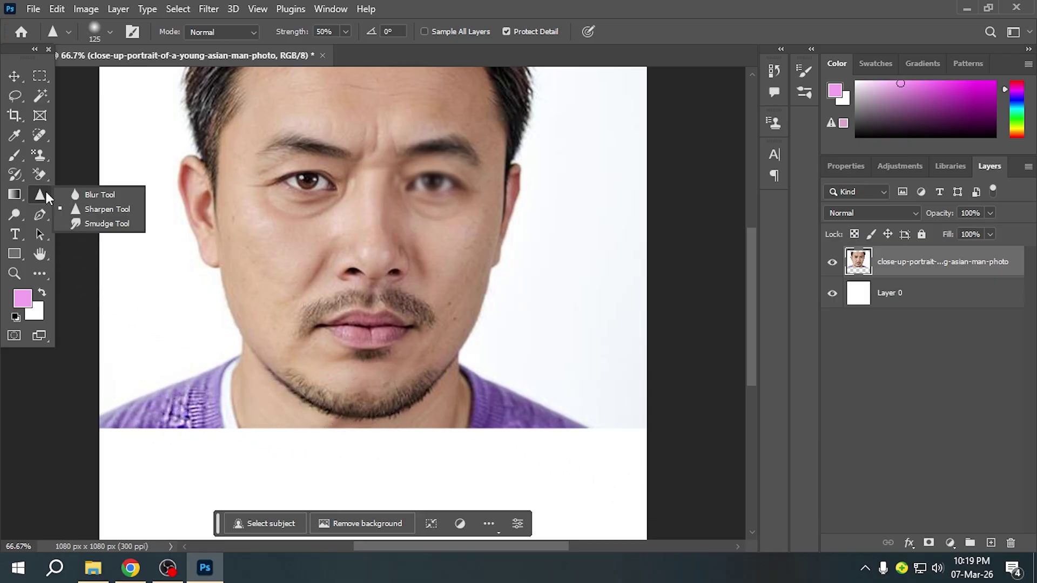
{"action": "left_click", "coordinate": [90, 223]}
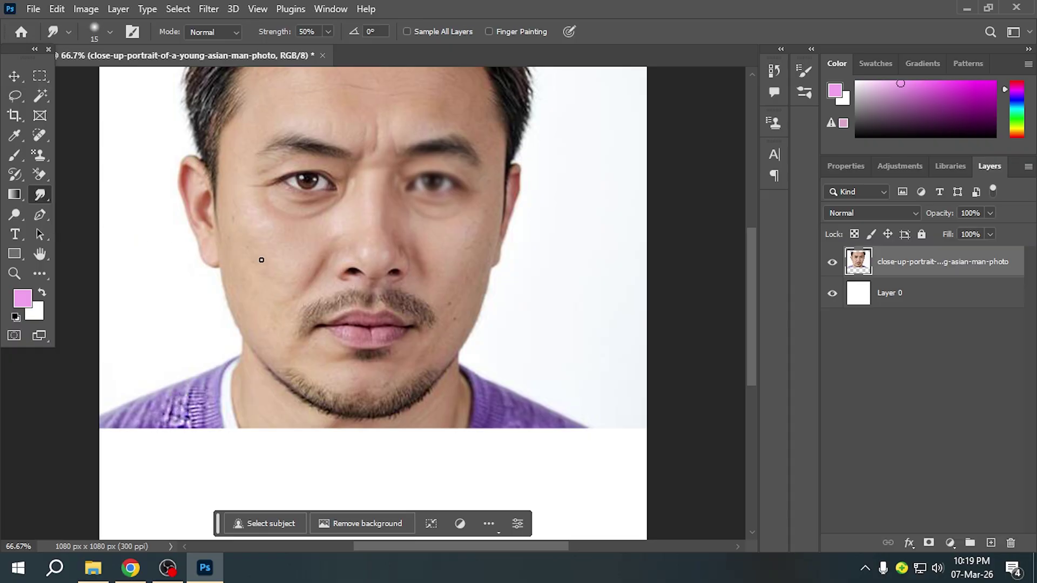
{"action": "key", "text": "bracketright"}
{"action": "key", "text": "bracketright"}
{"action": "key", "text": "bracketright"}
{"action": "key", "text": "bracketright"}
{"action": "key", "text": "bracketright"}
{"action": "key", "text": "bracketright"}
{"action": "key", "text": "bracketright"}
{"action": "key", "text": "bracketright"}
{"action": "key", "text": "bracketright"}
{"action": "key", "text": "bracketright"}
{"action": "key", "text": "bracketright"}
{"action": "key", "text": "bracketright"}
{"action": "key", "text": "bracketright"}
{"action": "mouse_move", "coordinate": [262, 260]}
{"action": "left_mouse_down"}
{"action": "mouse_move", "coordinate": [269, 268]}
{"action": "mouse_move", "coordinate": [190, 294]}
{"action": "mouse_move", "coordinate": [217, 294]}
{"action": "mouse_move", "coordinate": [108, 319]}
{"action": "mouse_move", "coordinate": [243, 300]}
{"action": "mouse_move", "coordinate": [380, 259]}
{"action": "mouse_move", "coordinate": [490, 309]}
{"action": "mouse_move", "coordinate": [513, 301]}
{"action": "mouse_move", "coordinate": [423, 155]}
{"action": "mouse_move", "coordinate": [417, 102]}
{"action": "mouse_move", "coordinate": [399, 97]}
{"action": "mouse_move", "coordinate": [463, 167]}
{"action": "mouse_move", "coordinate": [477, 220]}
{"action": "mouse_move", "coordinate": [397, 244]}
{"action": "left_mouse_up"}
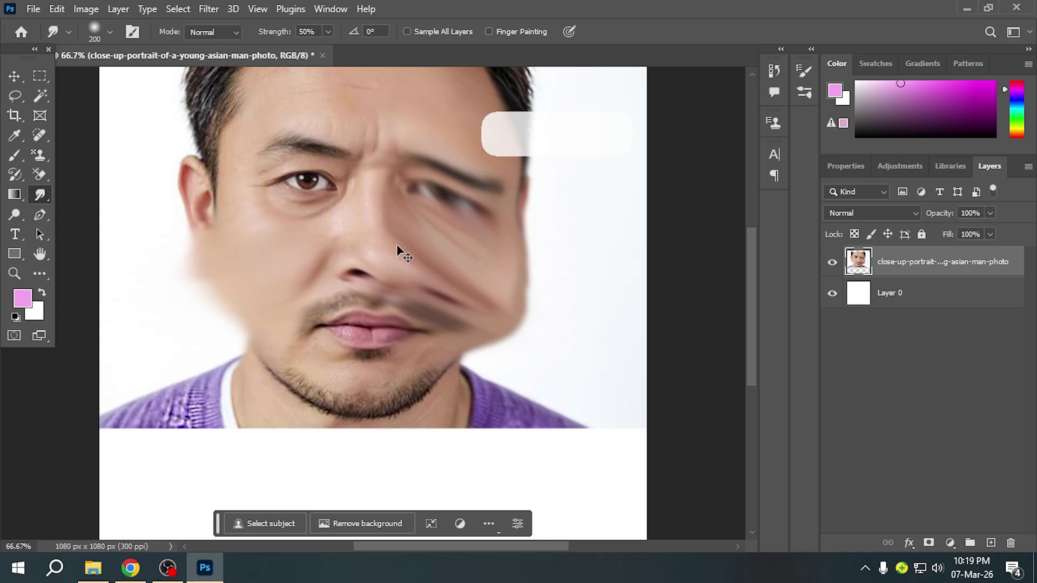
- Undo all the smudge strokes on the man's face
{"action": "key", "text": "ctrl+z"}
{"action": "key", "text": "ctrl+z"}
{"action": "key", "text": "ctrl+z"}
{"action": "key", "text": "ctrl+z"}
{"action": "key", "text": "ctrl+z"}
{"action": "key", "text": "ctrl+z"}
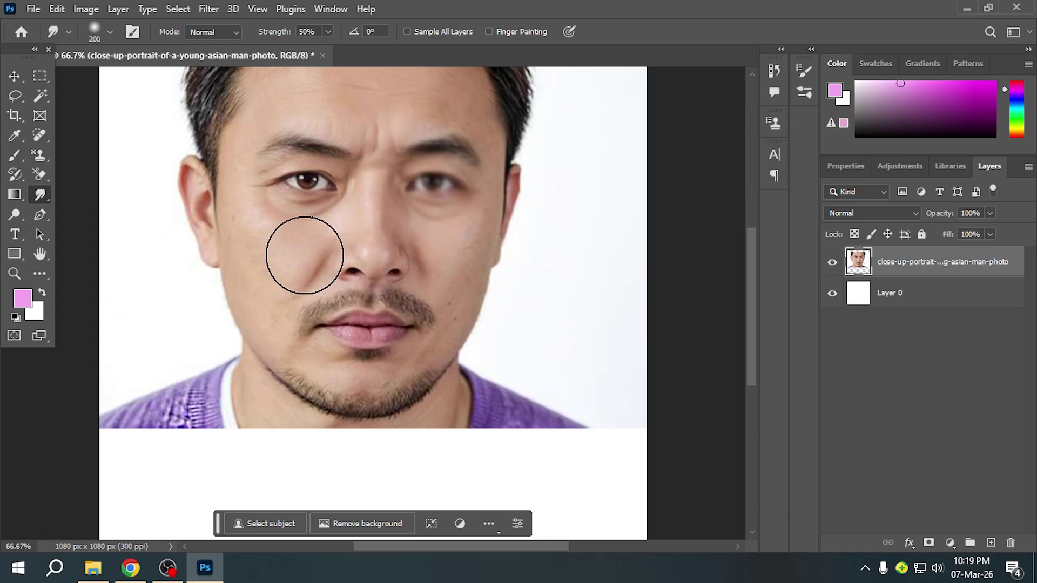
{"action": "left_click", "coordinate": [43, 196]}
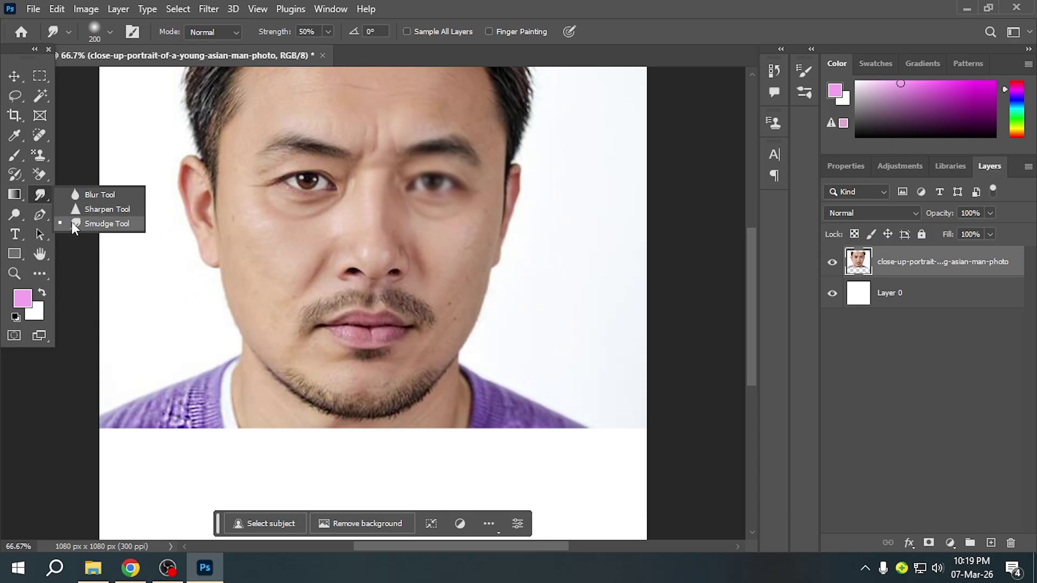
- Brighten a spot on the forehead above the man's left eyebrow with the Dodge tool, size 80, Midtones range, 50% exposure
{"action": "left_click", "coordinate": [19, 213]}
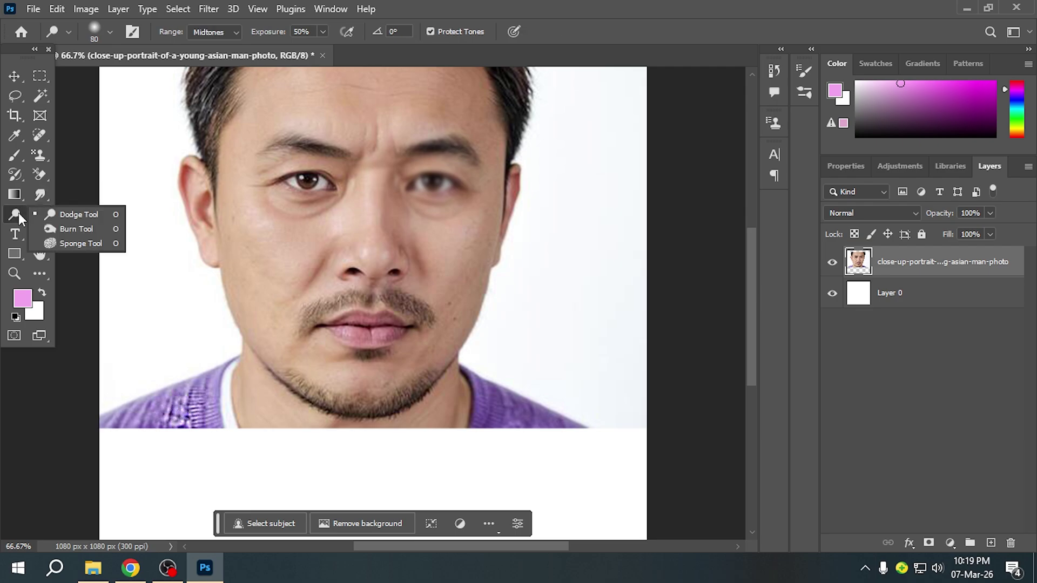
{"action": "left_click", "coordinate": [73, 214]}
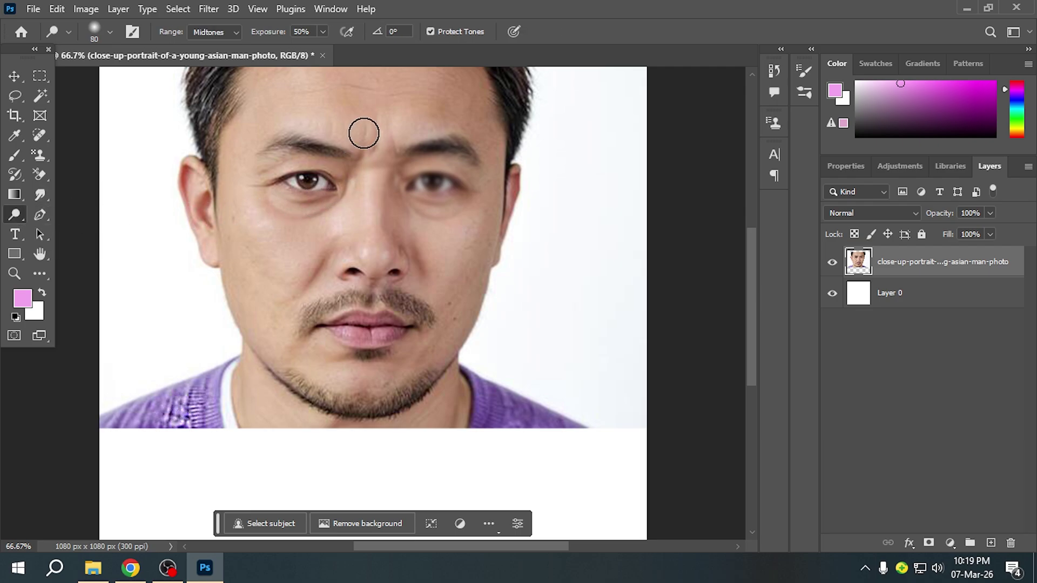
{"action": "mouse_move", "coordinate": [358, 128]}
{"action": "left_mouse_down"}
{"action": "mouse_move", "coordinate": [359, 117]}
{"action": "mouse_move", "coordinate": [352, 129]}
{"action": "left_mouse_up"}
{"action": "key", "text": "ctrl+z"}
{"action": "key", "text": "ctrl"}
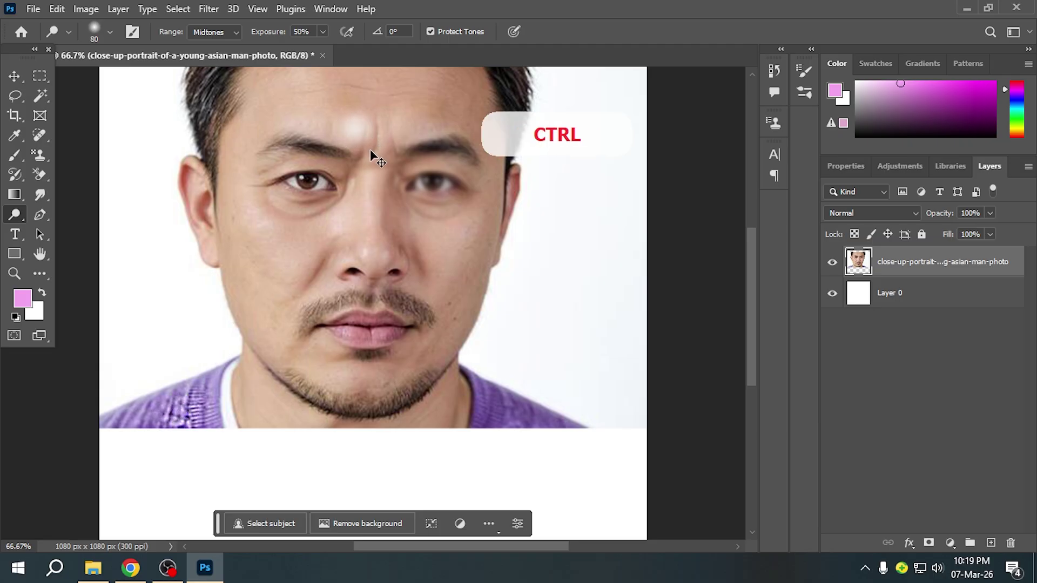
{"action": "scroll", "coordinate": [371, 228], "scroll_direction": "up", "scroll_amount": 3}
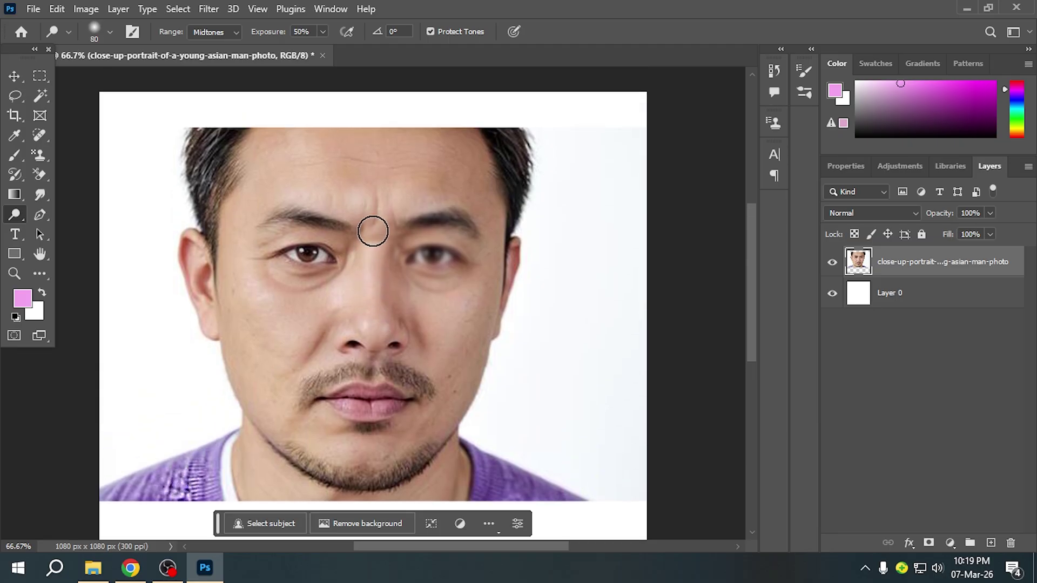
{"action": "left_click_drag", "start_coordinate": [432, 182], "coordinate": [433, 180]}
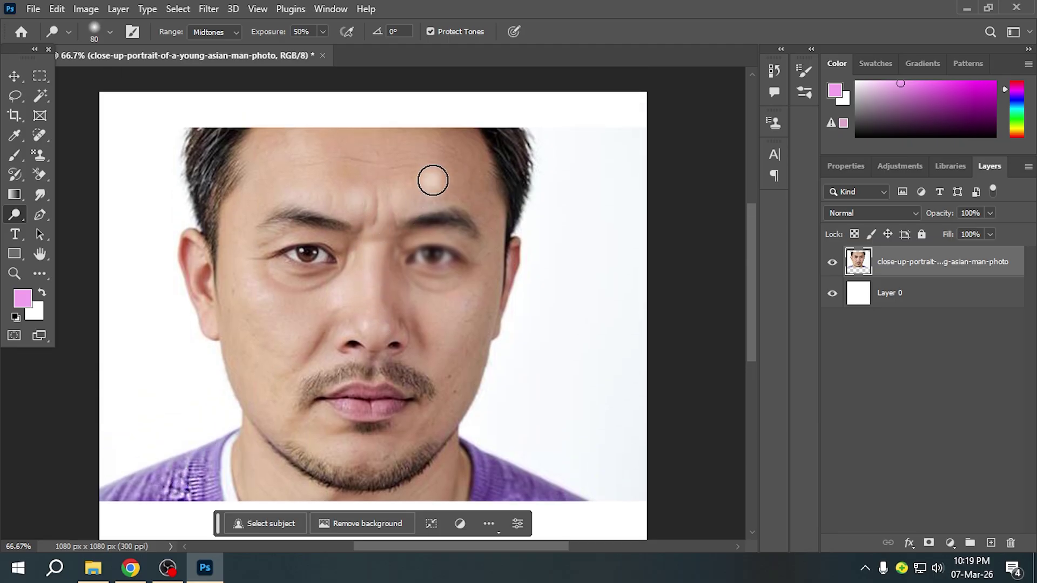
{"action": "key", "text": "ctrl"}
- Darken the forehead above the man's right eyebrow with the Burn tool, size 65, Midtones range, 50% exposure
{"action": "right_click", "coordinate": [21, 217]}
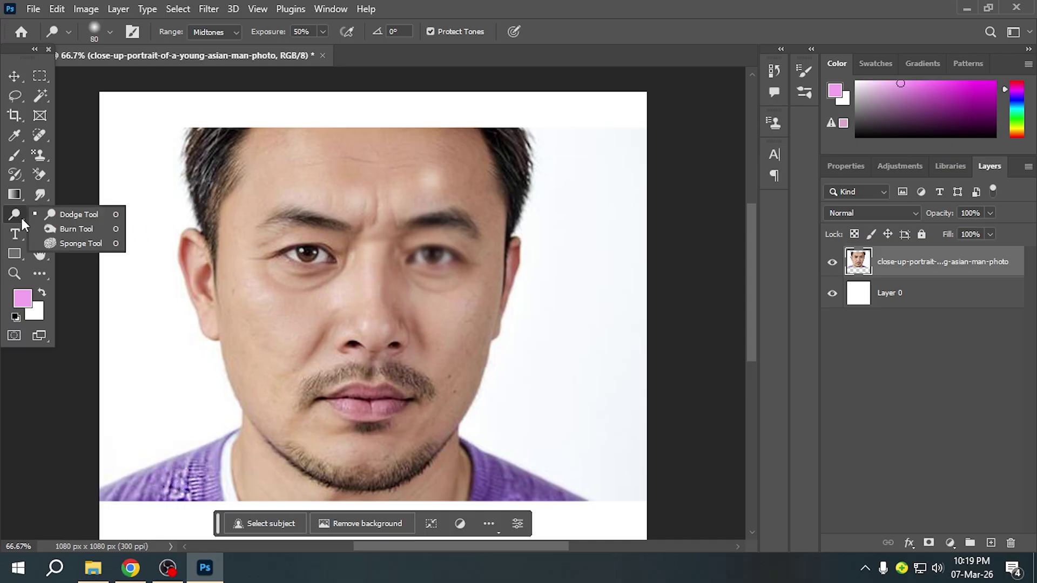
{"action": "left_click", "coordinate": [62, 230]}
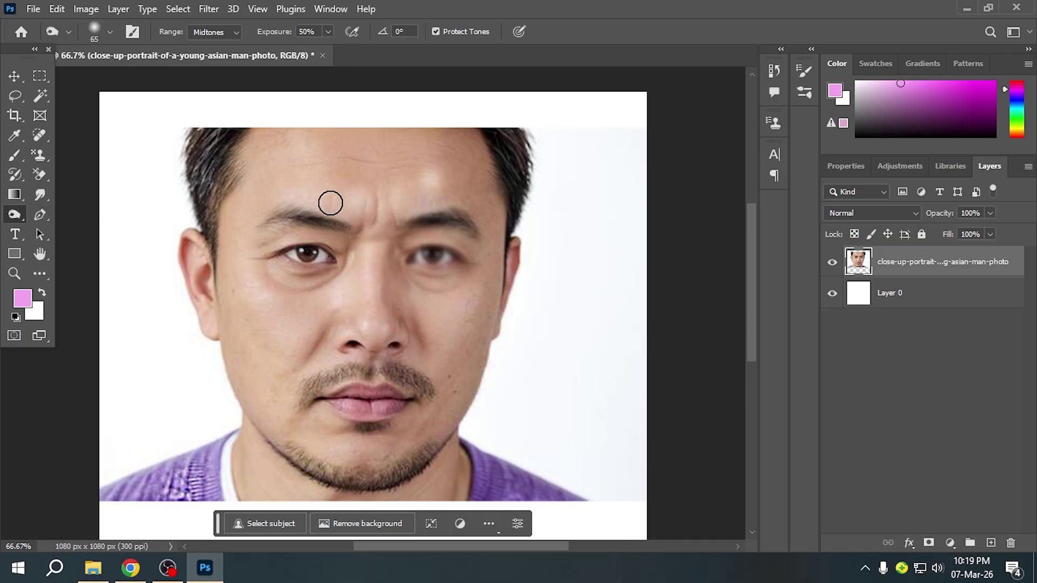
{"action": "mouse_move", "coordinate": [321, 180]}
{"action": "left_mouse_down"}
{"action": "mouse_move", "coordinate": [295, 177]}
{"action": "mouse_move", "coordinate": [310, 187]}
{"action": "mouse_move", "coordinate": [321, 171]}
{"action": "mouse_move", "coordinate": [270, 186]}
{"action": "mouse_move", "coordinate": [293, 178]}
{"action": "mouse_move", "coordinate": [286, 191]}
{"action": "mouse_move", "coordinate": [313, 176]}
{"action": "mouse_move", "coordinate": [296, 165]}
{"action": "mouse_move", "coordinate": [365, 159]}
{"action": "mouse_move", "coordinate": [305, 159]}
{"action": "mouse_move", "coordinate": [322, 152]}
{"action": "mouse_move", "coordinate": [264, 176]}
{"action": "left_mouse_up"}
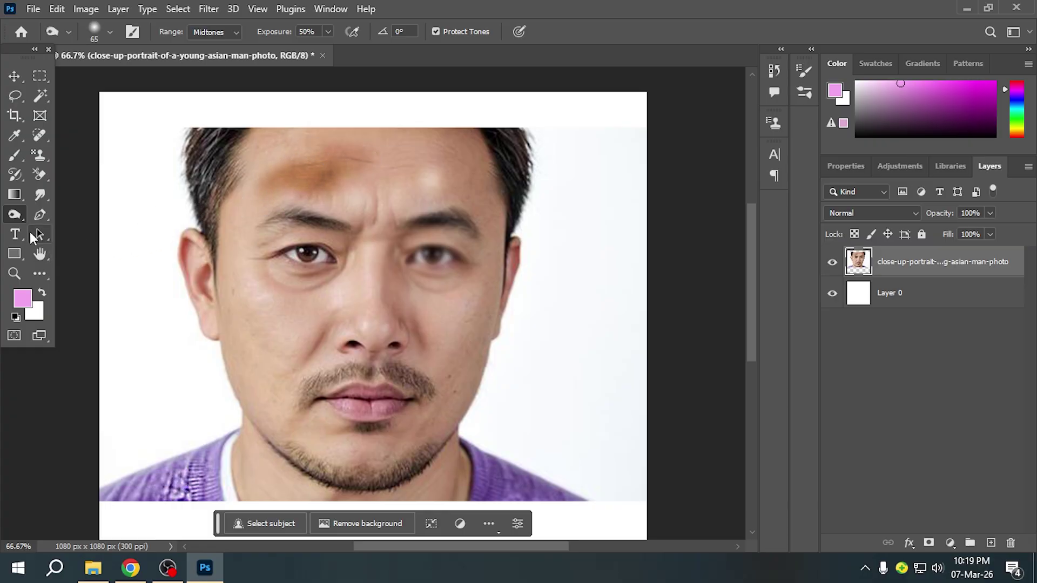
- Desaturate the skin above the man's right eyebrow and on his right cheek with the Sponge tool at size 65 and 50% flow
{"action": "right_click", "coordinate": [14, 214]}
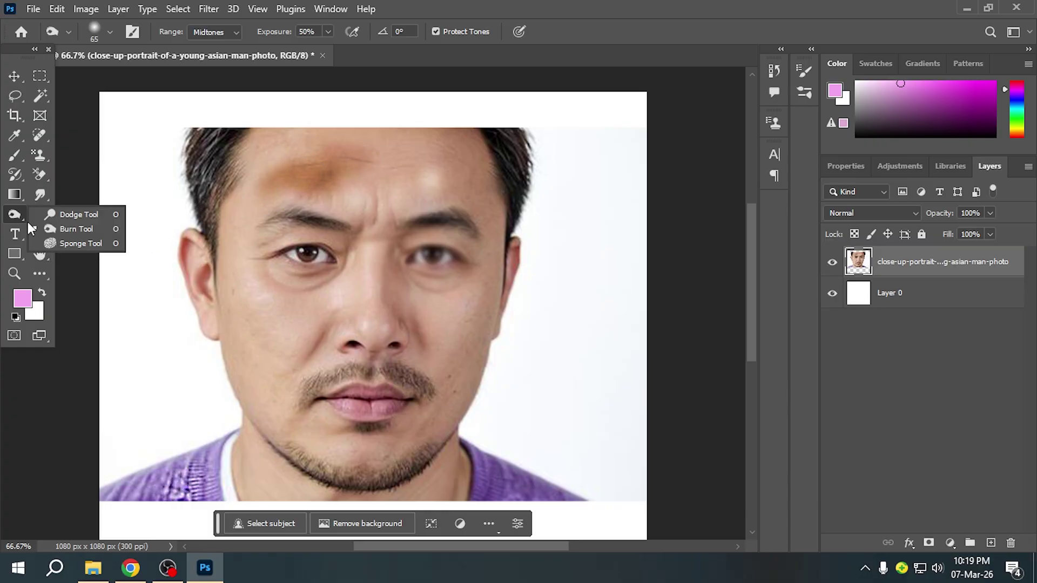
{"action": "left_click", "coordinate": [54, 241]}
{"action": "mouse_move", "coordinate": [352, 211]}
{"action": "left_mouse_down"}
{"action": "mouse_move", "coordinate": [371, 192]}
{"action": "mouse_move", "coordinate": [336, 224]}
{"action": "mouse_move", "coordinate": [377, 179]}
{"action": "mouse_move", "coordinate": [324, 224]}
{"action": "mouse_move", "coordinate": [367, 195]}
{"action": "mouse_move", "coordinate": [381, 169]}
{"action": "left_mouse_up"}
{"action": "left_click_drag", "start_coordinate": [348, 204], "coordinate": [329, 216]}
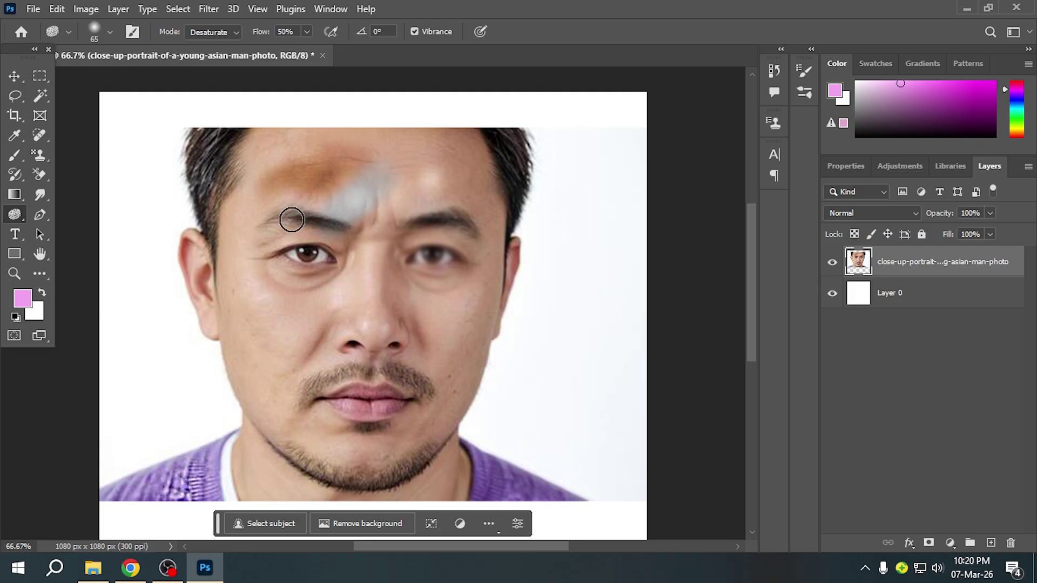
{"action": "mouse_move", "coordinate": [262, 319]}
{"action": "left_mouse_down"}
{"action": "mouse_move", "coordinate": [279, 298]}
{"action": "mouse_move", "coordinate": [258, 344]}
{"action": "mouse_move", "coordinate": [307, 364]}
{"action": "mouse_move", "coordinate": [282, 318]}
{"action": "mouse_move", "coordinate": [255, 300]}
{"action": "left_mouse_up"}
{"action": "mouse_move", "coordinate": [280, 382]}
{"action": "left_mouse_down"}
{"action": "mouse_move", "coordinate": [265, 319]}
{"action": "mouse_move", "coordinate": [303, 434]}
{"action": "mouse_move", "coordinate": [333, 329]}
{"action": "mouse_move", "coordinate": [296, 364]}
{"action": "mouse_move", "coordinate": [307, 368]}
{"action": "mouse_move", "coordinate": [263, 314]}
{"action": "mouse_move", "coordinate": [254, 353]}
{"action": "mouse_move", "coordinate": [258, 365]}
{"action": "mouse_move", "coordinate": [253, 319]}
{"action": "mouse_move", "coordinate": [282, 395]}
{"action": "mouse_move", "coordinate": [348, 407]}
{"action": "mouse_move", "coordinate": [332, 409]}
{"action": "mouse_move", "coordinate": [340, 322]}
{"action": "mouse_move", "coordinate": [278, 365]}
{"action": "mouse_move", "coordinate": [269, 328]}
{"action": "left_mouse_up"}
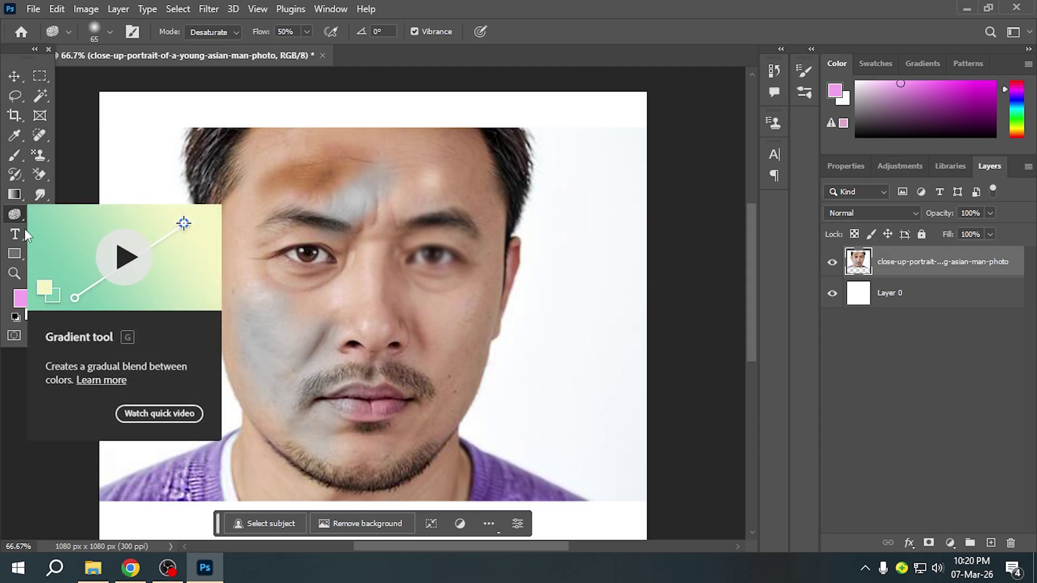
- Select the man's portrait with the Move tool and delete its layer
{"action": "left_click", "coordinate": [15, 78]}
{"action": "left_click_drag", "start_coordinate": [359, 403], "coordinate": [341, 397]}
{"action": "key", "text": "Delete"}
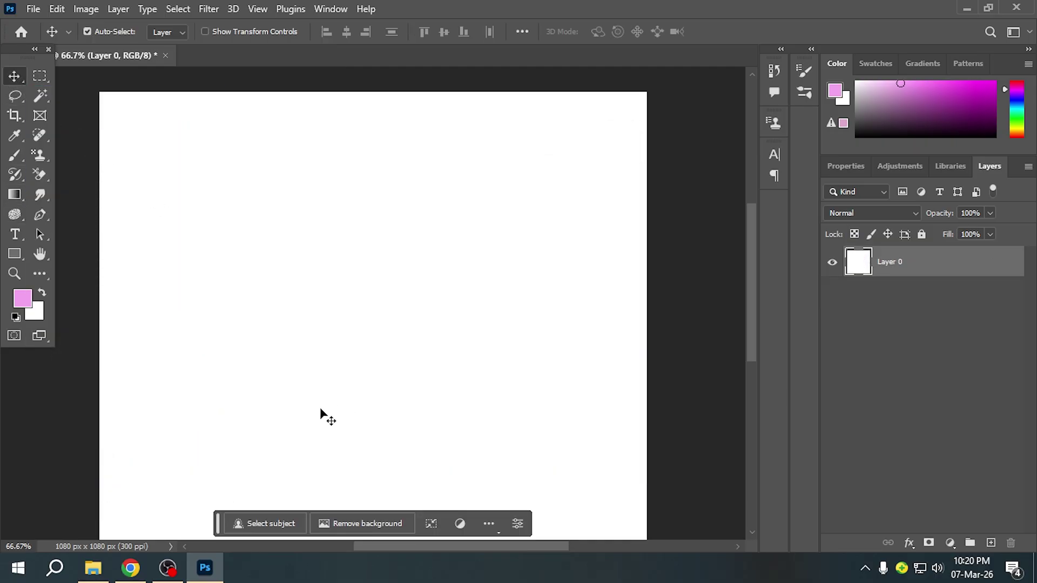
- Activate the Gradient tool and choose the third preset in the Blues group, a blue to light-blue blend
{"action": "scroll", "coordinate": [311, 398], "scroll_direction": "down", "scroll_amount": 1}
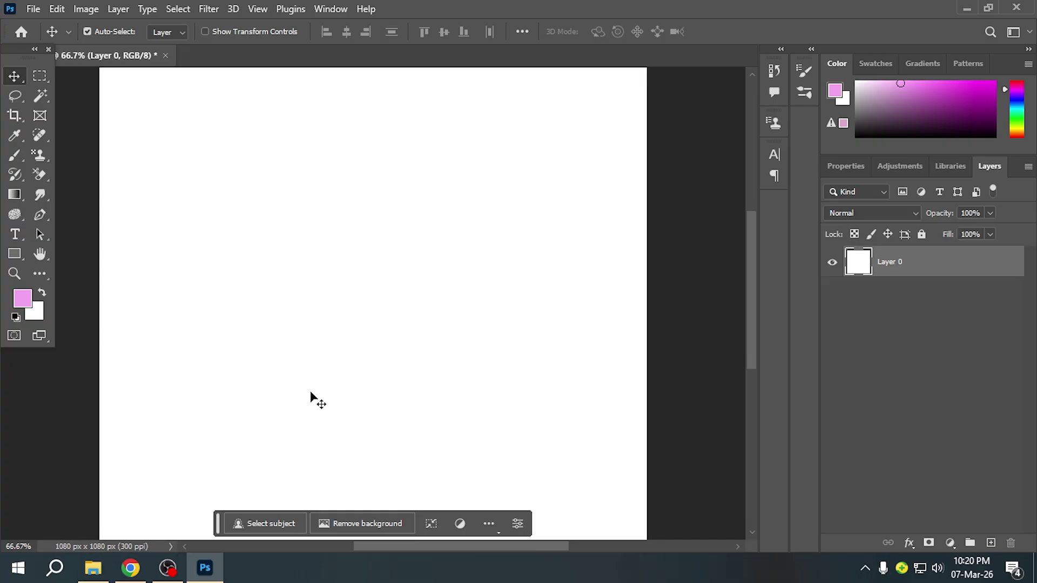
{"action": "key", "text": "ctrl+minus"}
{"action": "scroll", "coordinate": [319, 395], "scroll_direction": "down", "scroll_amount": 1}
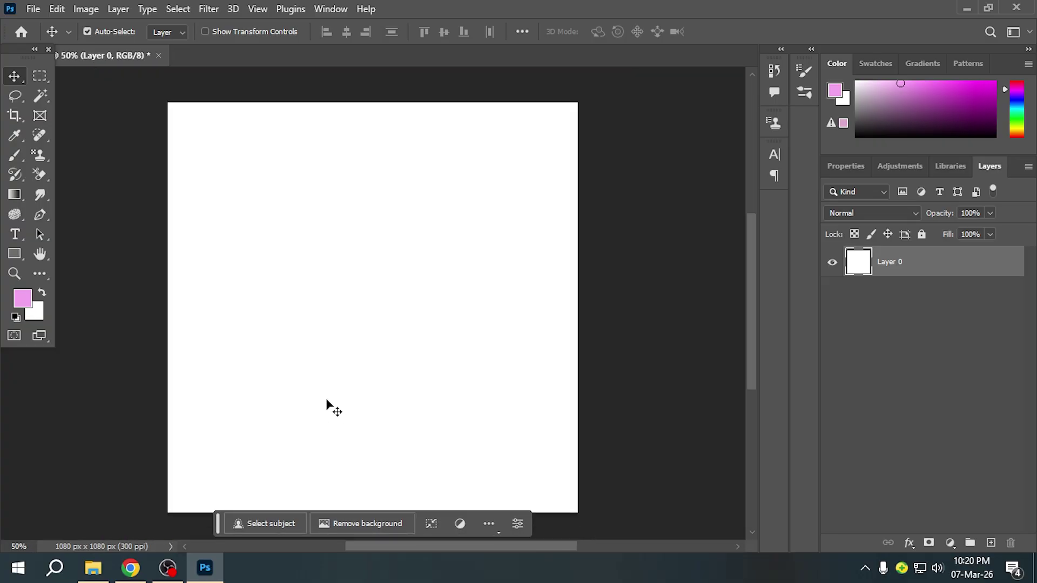
{"action": "left_click", "coordinate": [15, 196]}
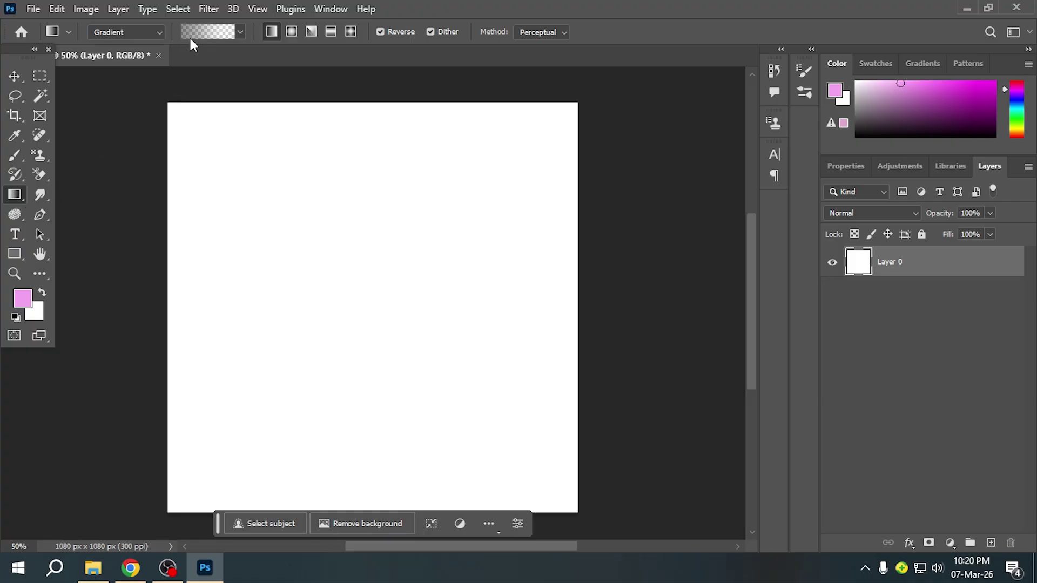
{"action": "left_click", "coordinate": [220, 35]}
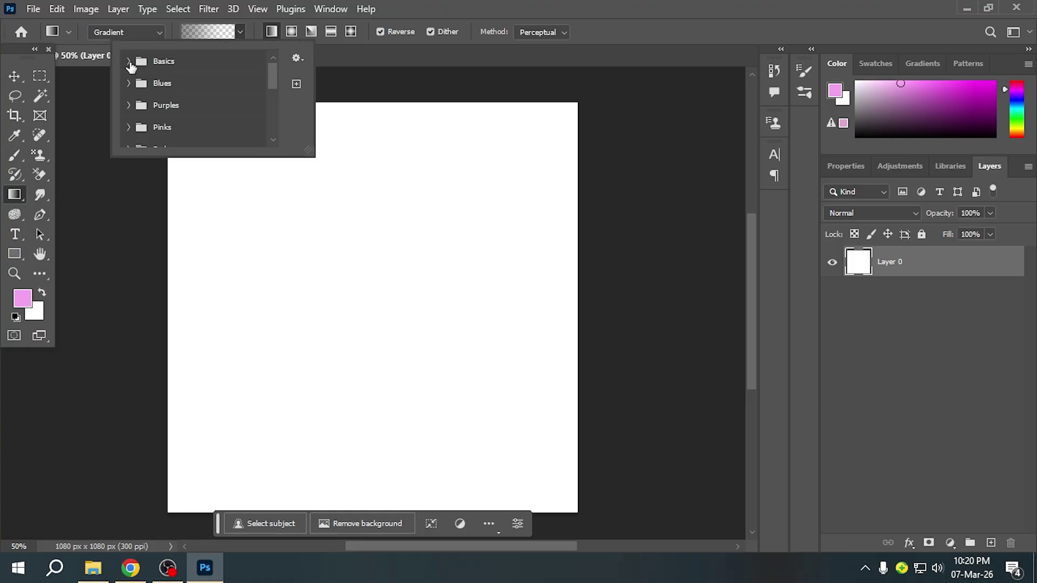
{"action": "left_click", "coordinate": [130, 61]}
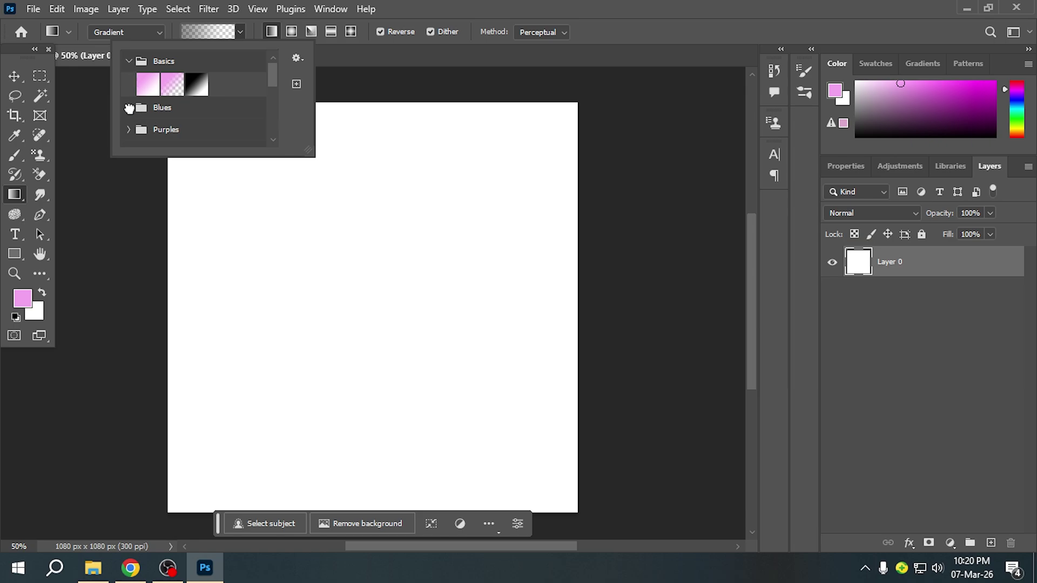
{"action": "left_click", "coordinate": [129, 108]}
{"action": "scroll", "coordinate": [167, 130], "scroll_direction": "down", "scroll_amount": 4}
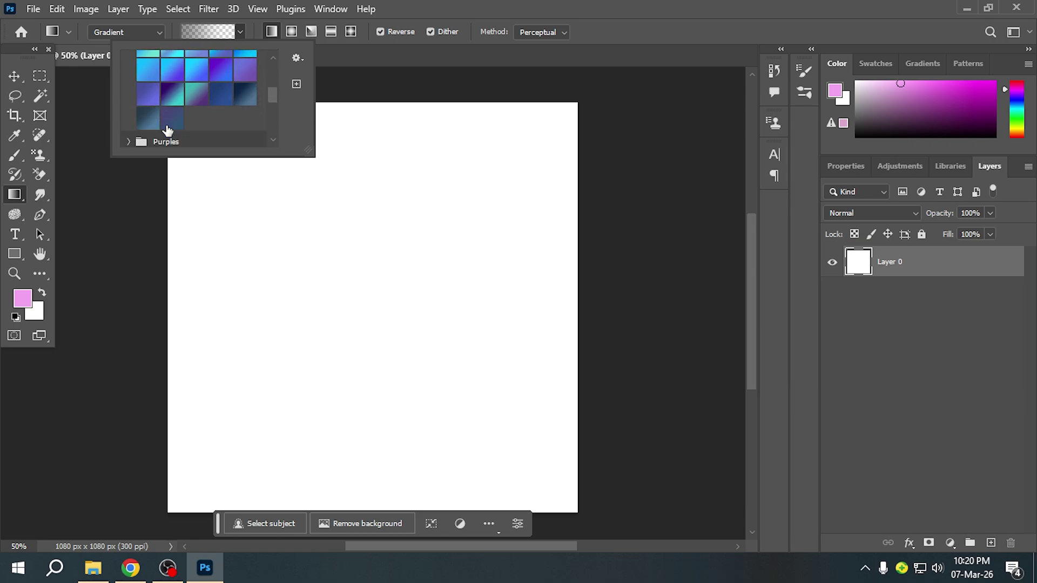
{"action": "scroll", "coordinate": [167, 131], "scroll_direction": "down", "scroll_amount": 2}
{"action": "left_click", "coordinate": [130, 83]}
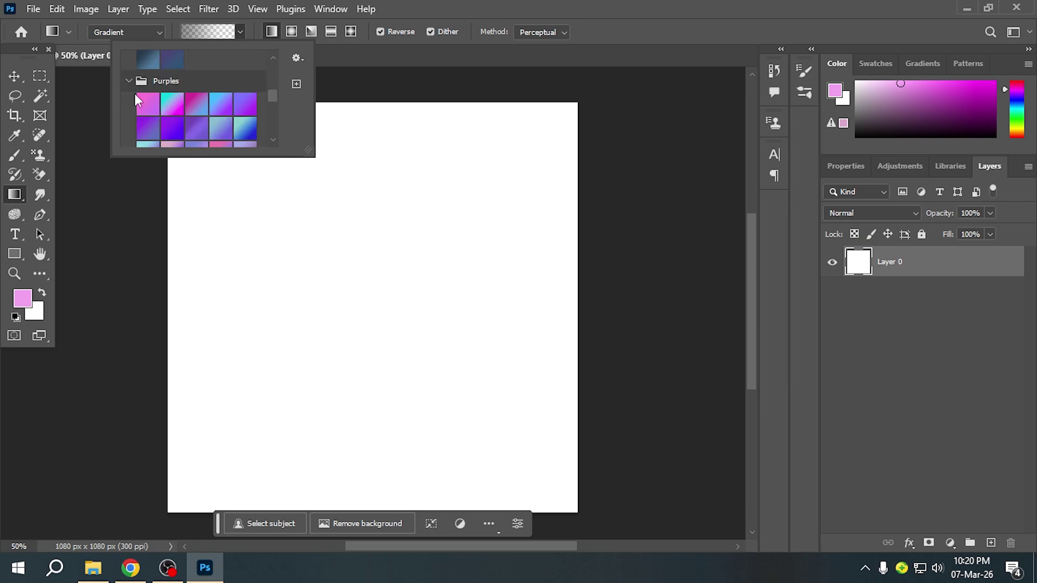
{"action": "scroll", "coordinate": [147, 113], "scroll_direction": "down", "scroll_amount": 3}
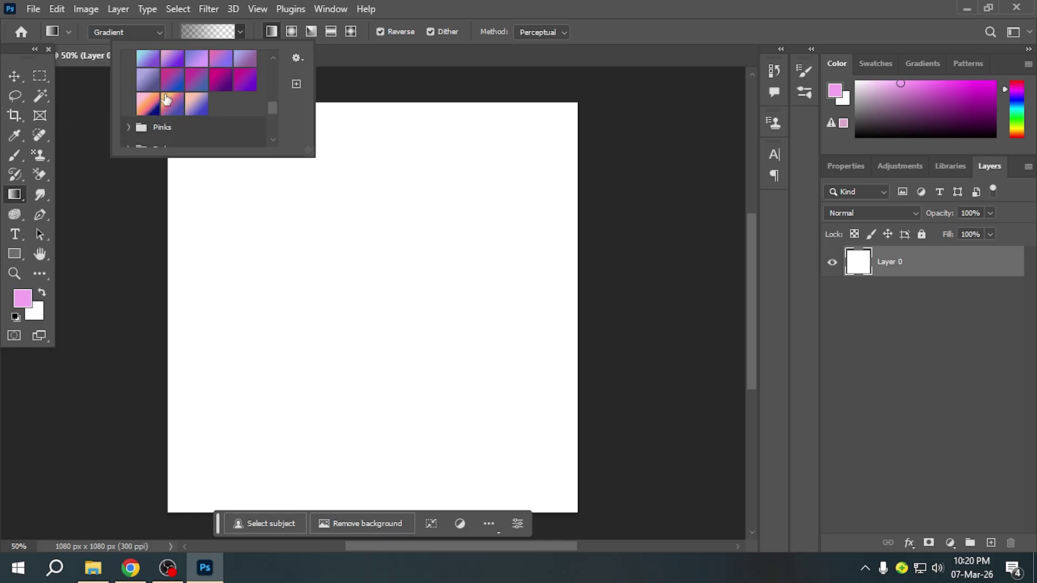
{"action": "scroll", "coordinate": [186, 98], "scroll_direction": "up", "scroll_amount": 1}
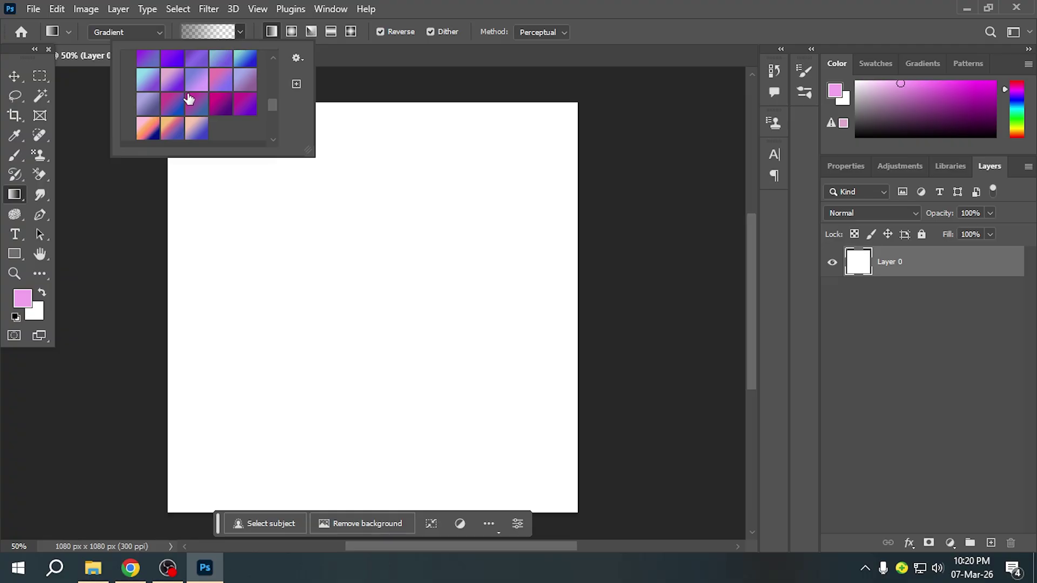
{"action": "scroll", "coordinate": [175, 100], "scroll_direction": "up", "scroll_amount": 6}
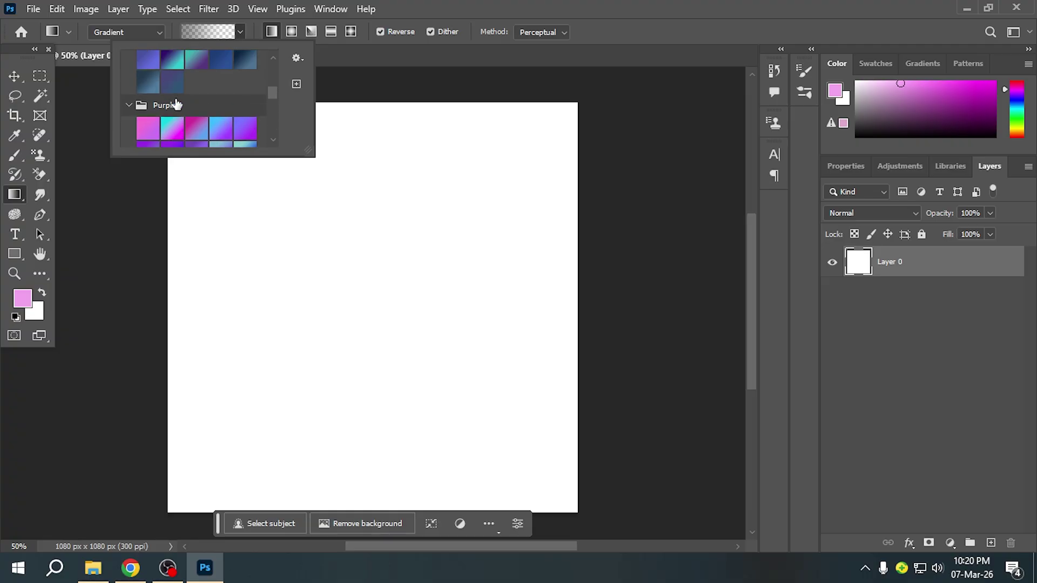
{"action": "scroll", "coordinate": [177, 104], "scroll_direction": "up", "scroll_amount": 5}
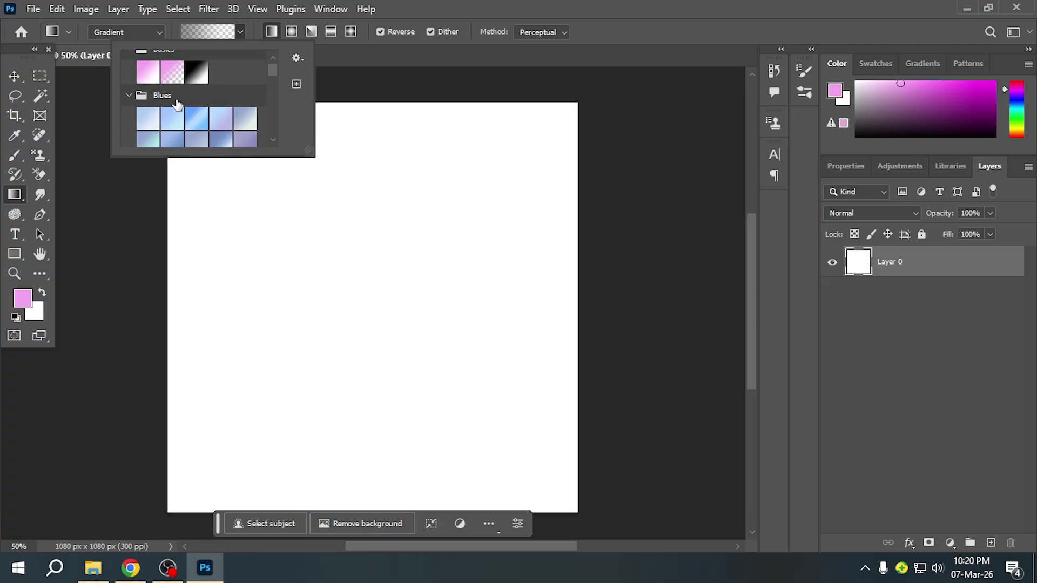
{"action": "scroll", "coordinate": [192, 101], "scroll_direction": "down", "scroll_amount": 2}
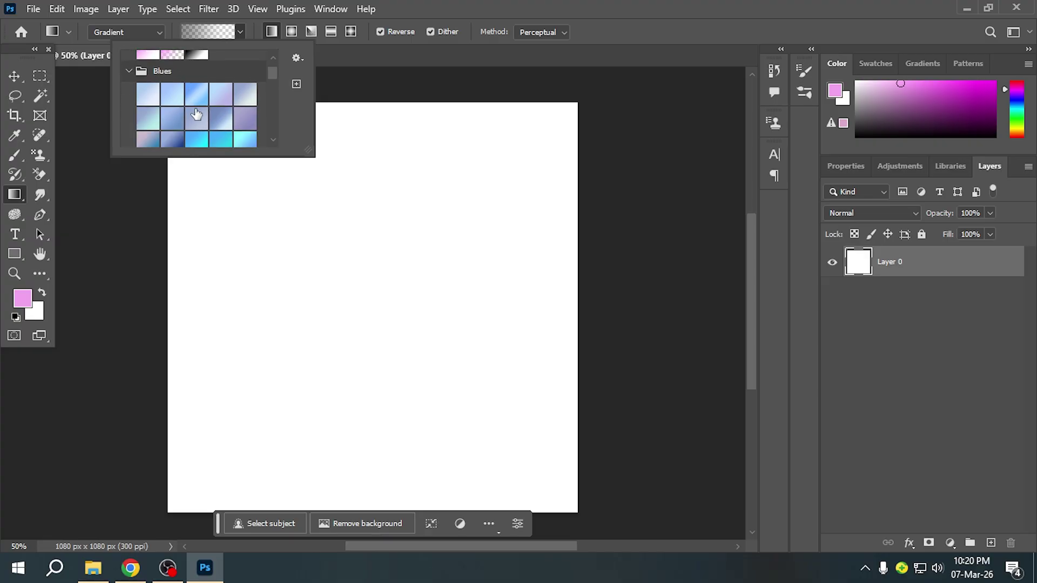
{"action": "left_click", "coordinate": [197, 94]}
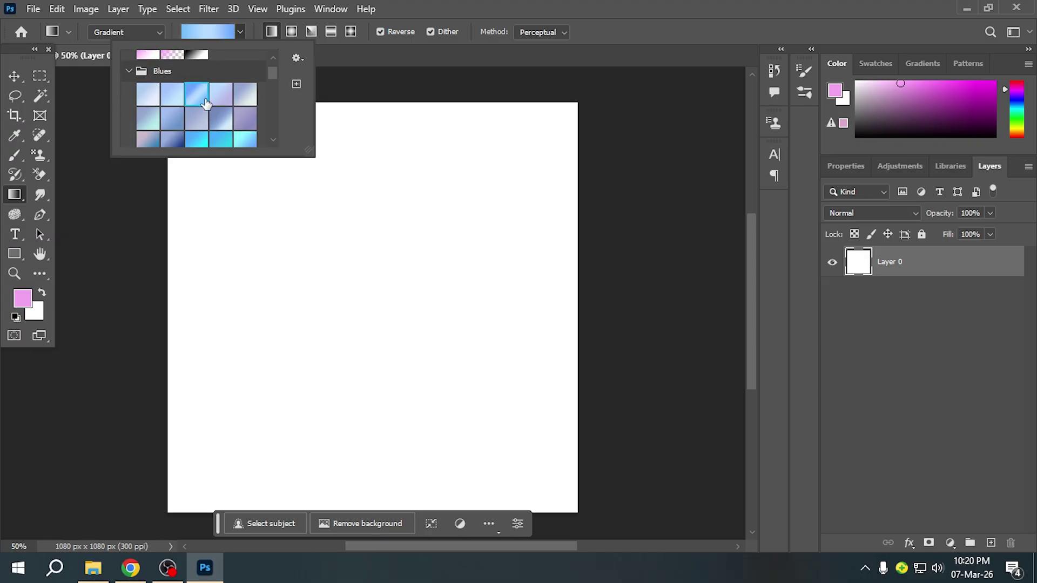
- Apply the blue linear gradient diagonally from the canvas's upper left to its lower right, then extend its end point slightly outward
{"action": "left_click", "coordinate": [13, 77]}
{"action": "left_click", "coordinate": [16, 194]}
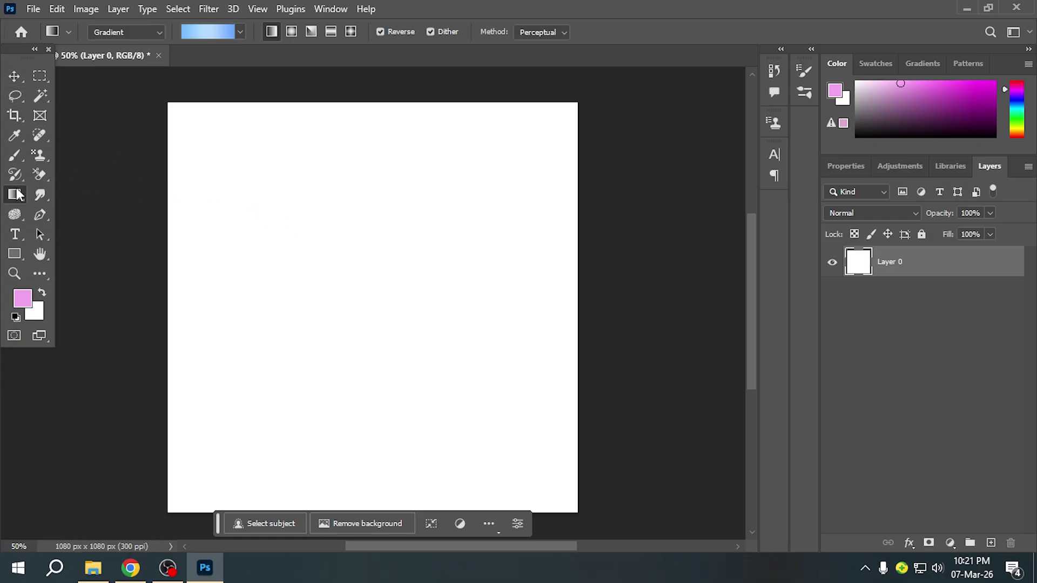
{"action": "left_click_drag", "start_coordinate": [226, 172], "coordinate": [421, 406]}
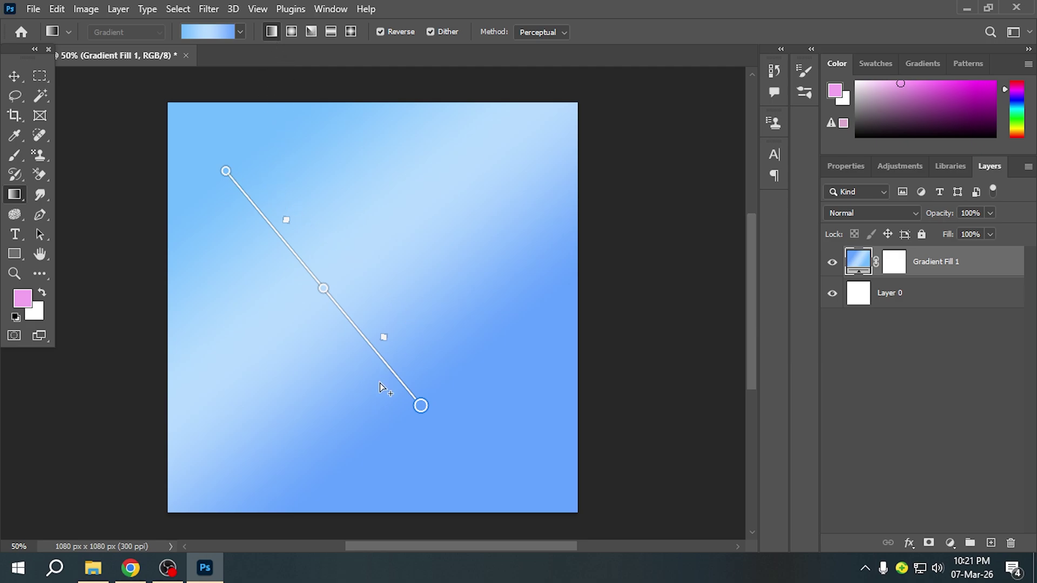
{"action": "left_click_drag", "start_coordinate": [421, 406], "coordinate": [431, 416]}
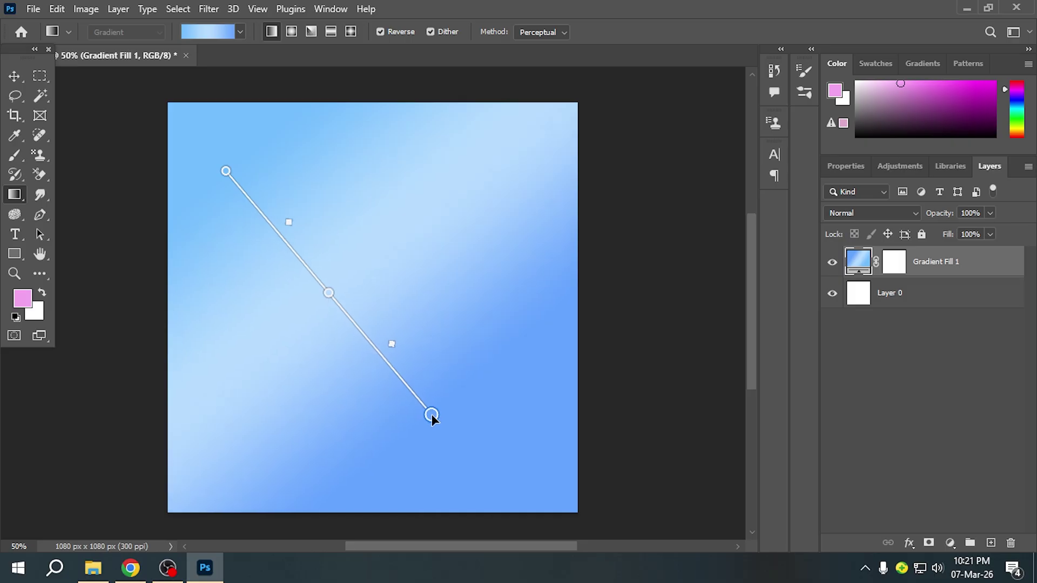
- Switch the gradient style to radial and move its center near the canvas's middle, with the end point near the lower-right corner
{"action": "left_click", "coordinate": [290, 31]}
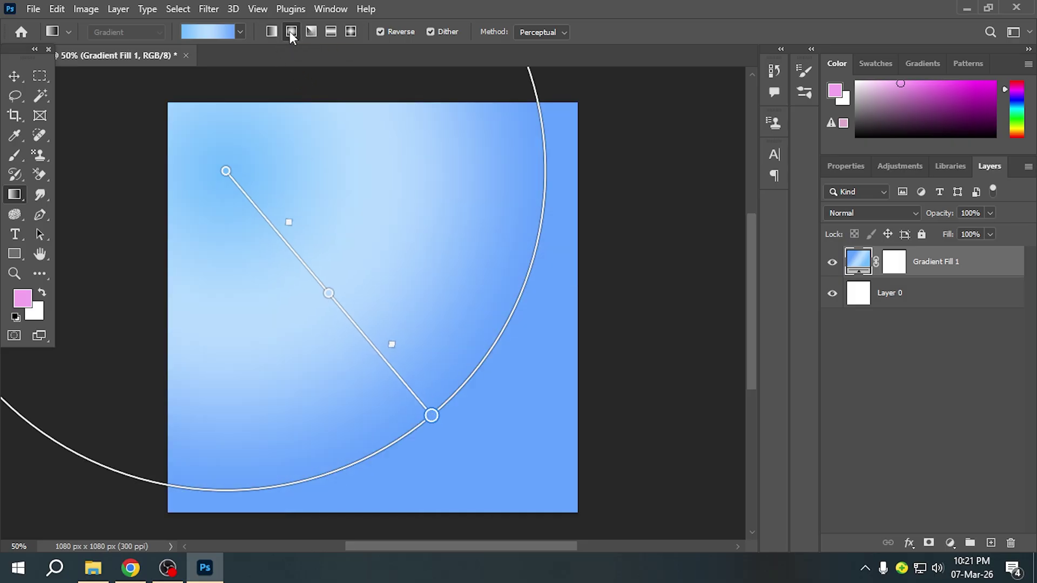
{"action": "left_click_drag", "start_coordinate": [310, 202], "coordinate": [458, 385]}
{"action": "left_click_drag", "start_coordinate": [318, 199], "coordinate": [351, 280]}
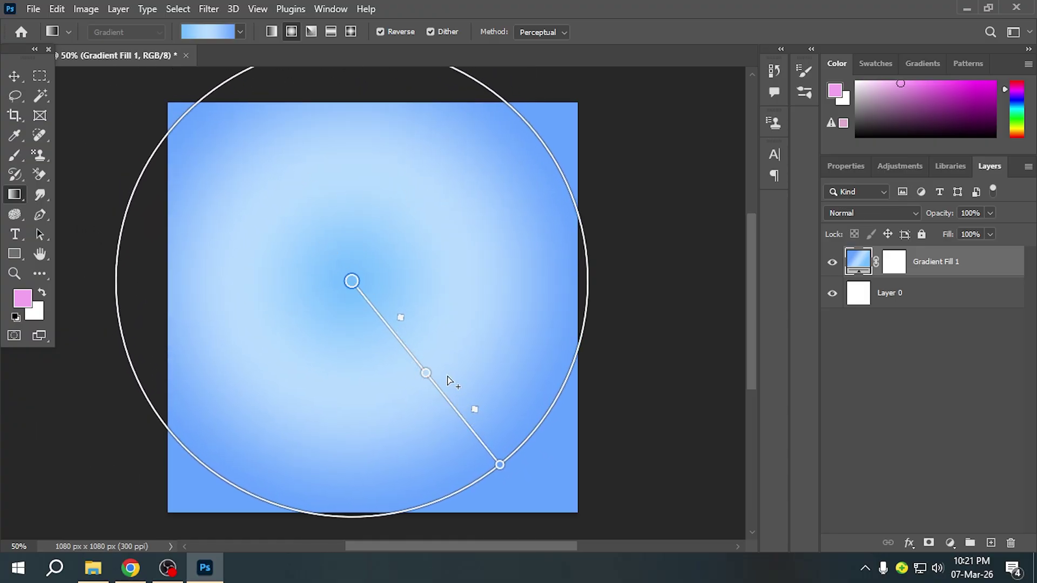
{"action": "double_click", "coordinate": [426, 372]}
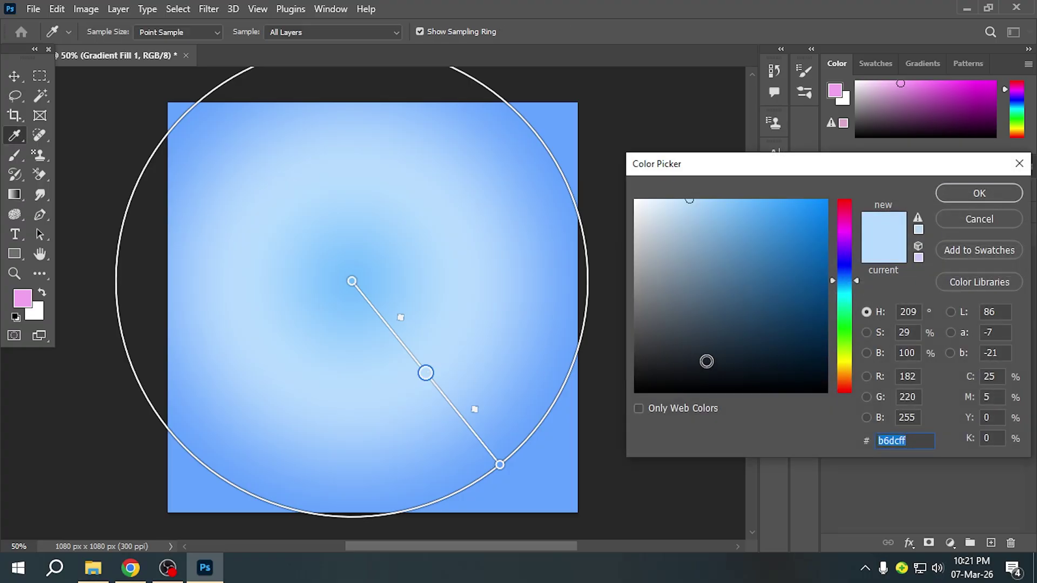
{"action": "left_click", "coordinate": [989, 214]}
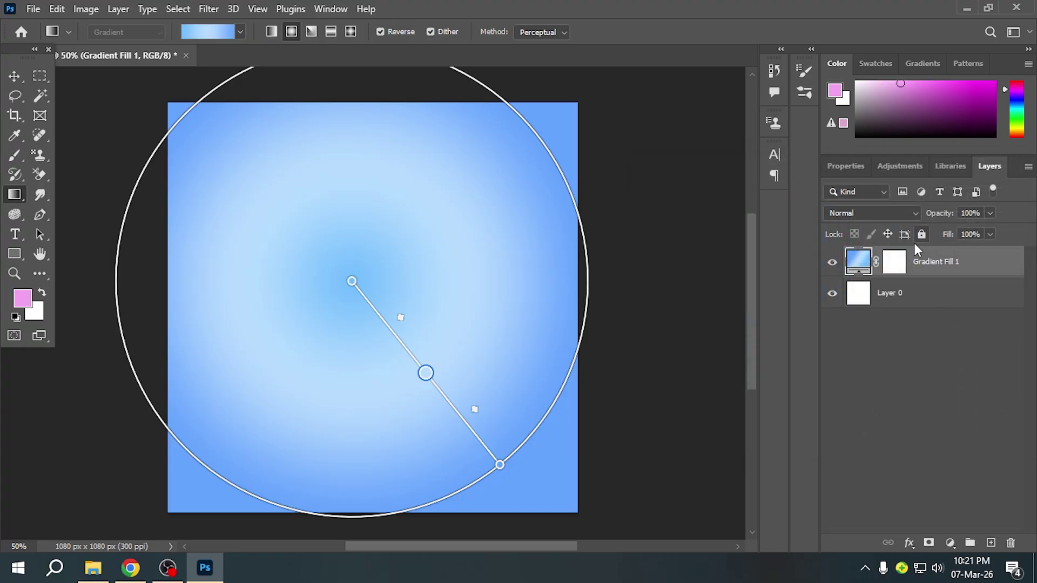
- Remove the middle light-blue color stop from the Gradient Fill 1 layer's gradient
{"action": "double_click", "coordinate": [858, 263]}
{"action": "left_click", "coordinate": [675, 138]}
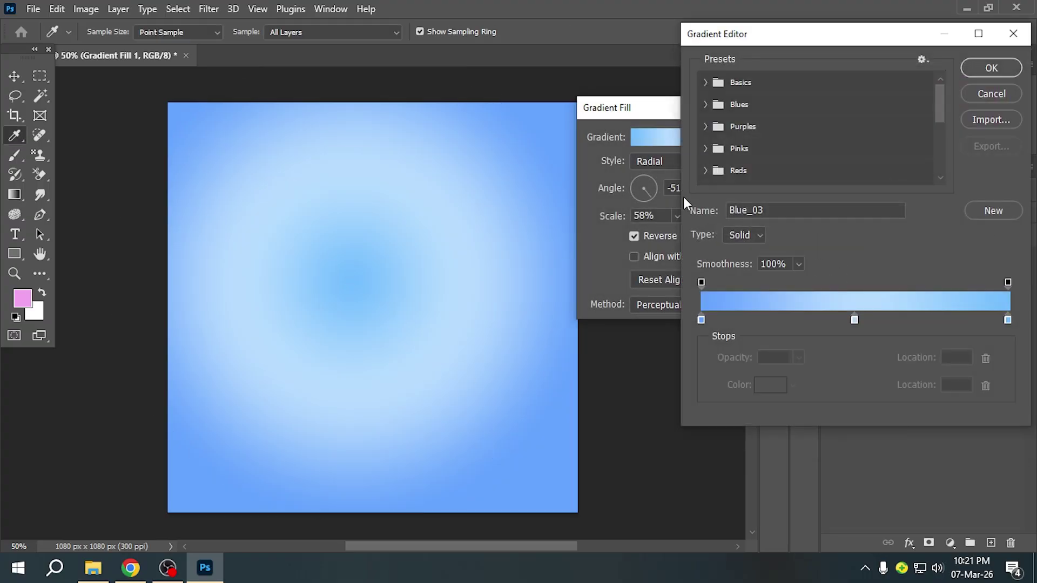
{"action": "left_click", "coordinate": [854, 321]}
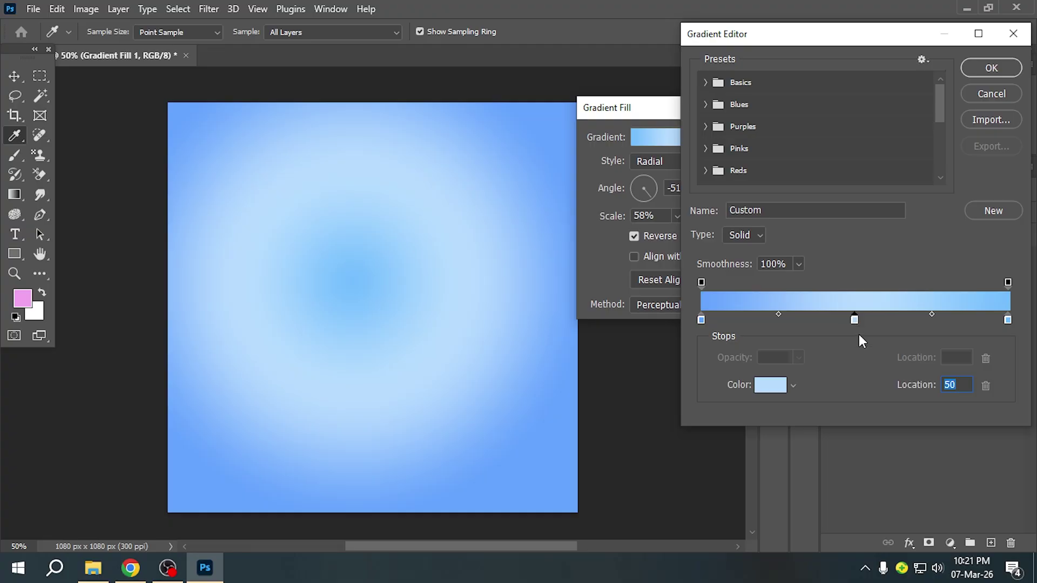
{"action": "key", "text": "Delete"}
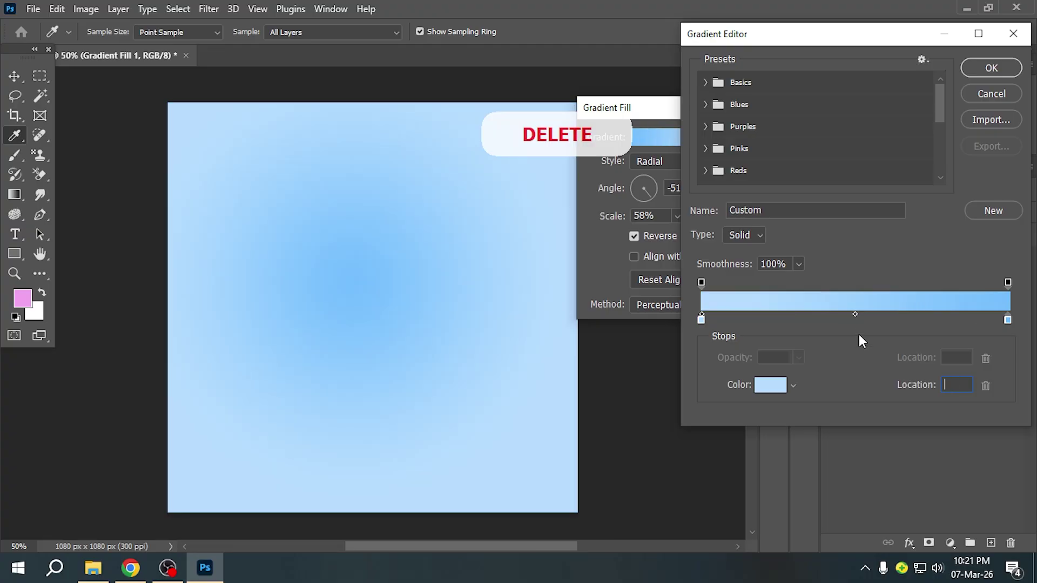
{"action": "left_click", "coordinate": [992, 69]}
{"action": "left_click", "coordinate": [826, 138]}
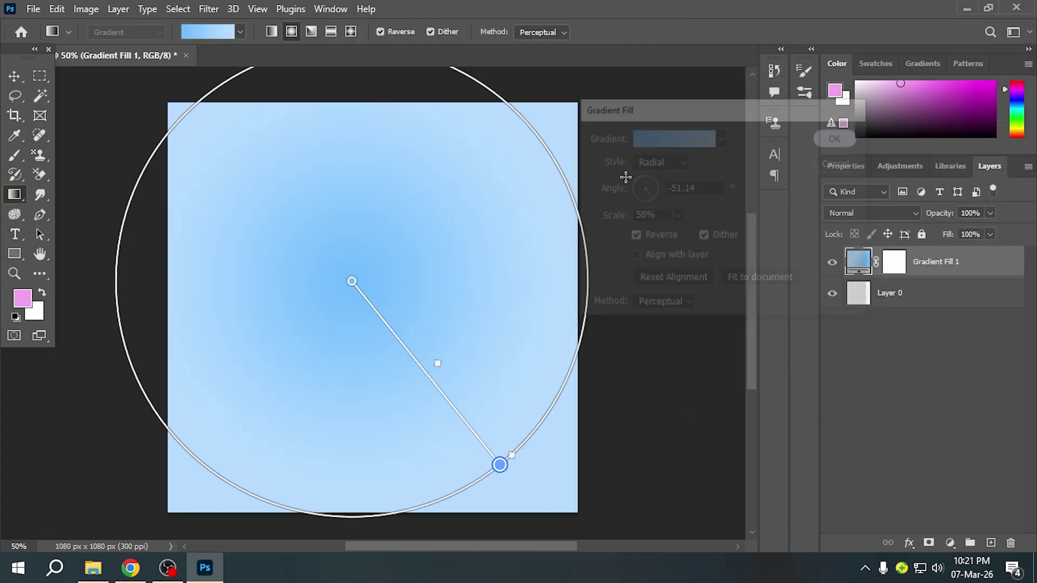
- Nudge the radial gradient's center slightly downward and turn off Reverse
{"action": "left_click_drag", "start_coordinate": [352, 281], "coordinate": [350, 290]}
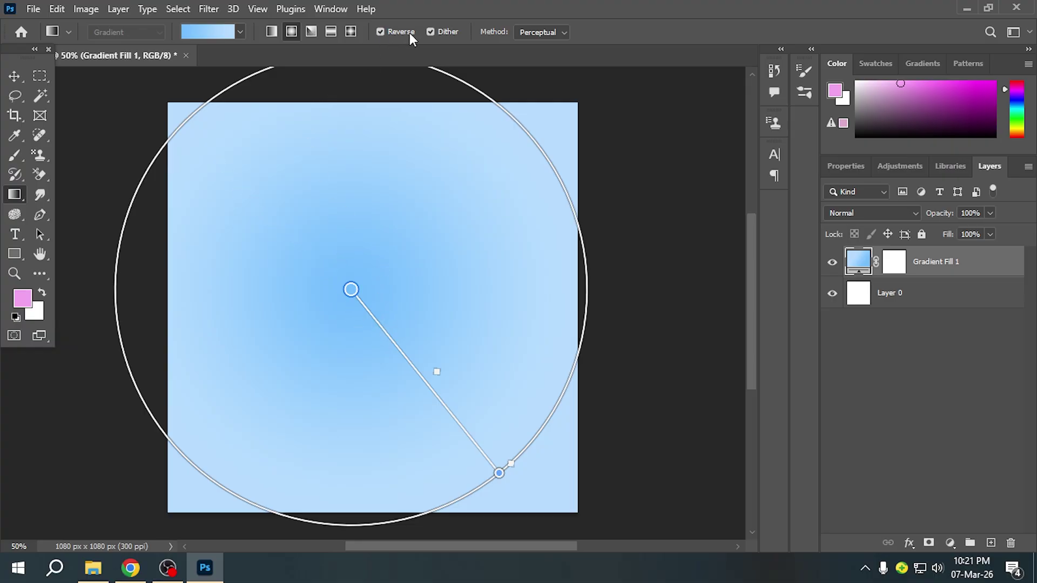
{"action": "left_click", "coordinate": [379, 33]}
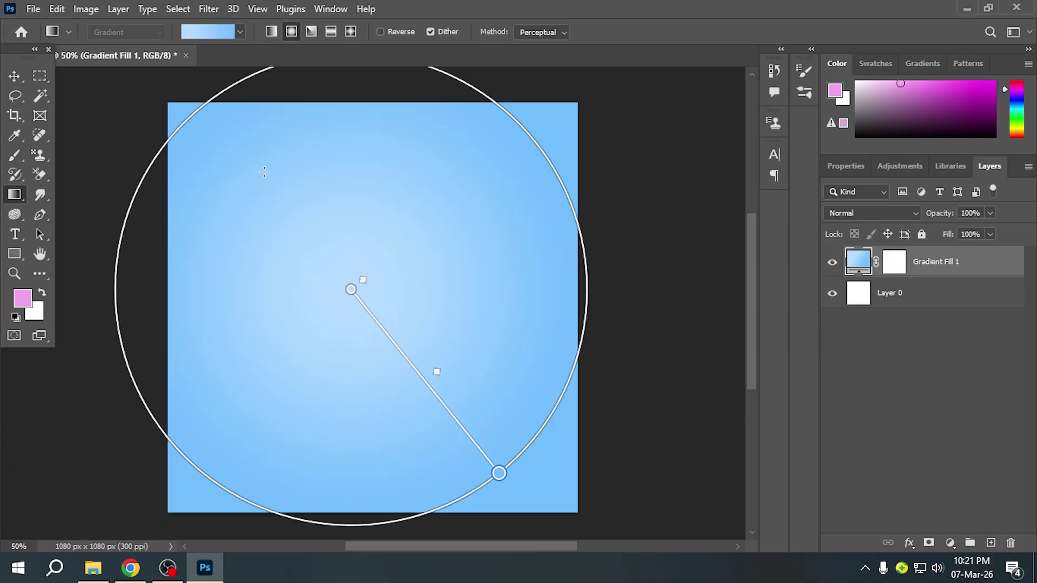
- Switch the gradient to linear, shorten it by pulling its end point inward, and turn Reverse back on
{"action": "left_click", "coordinate": [271, 34]}
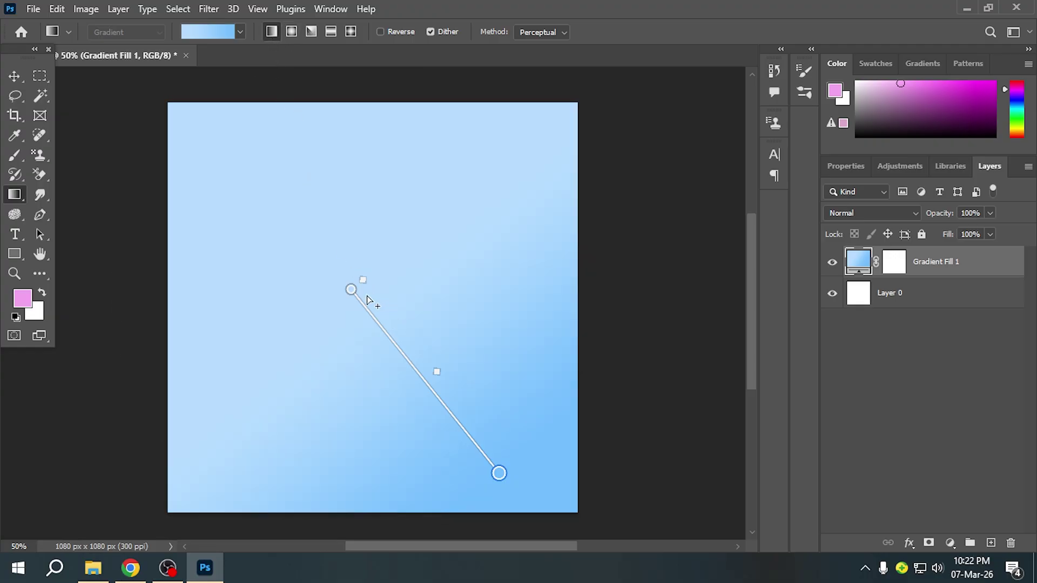
{"action": "left_click", "coordinate": [350, 289]}
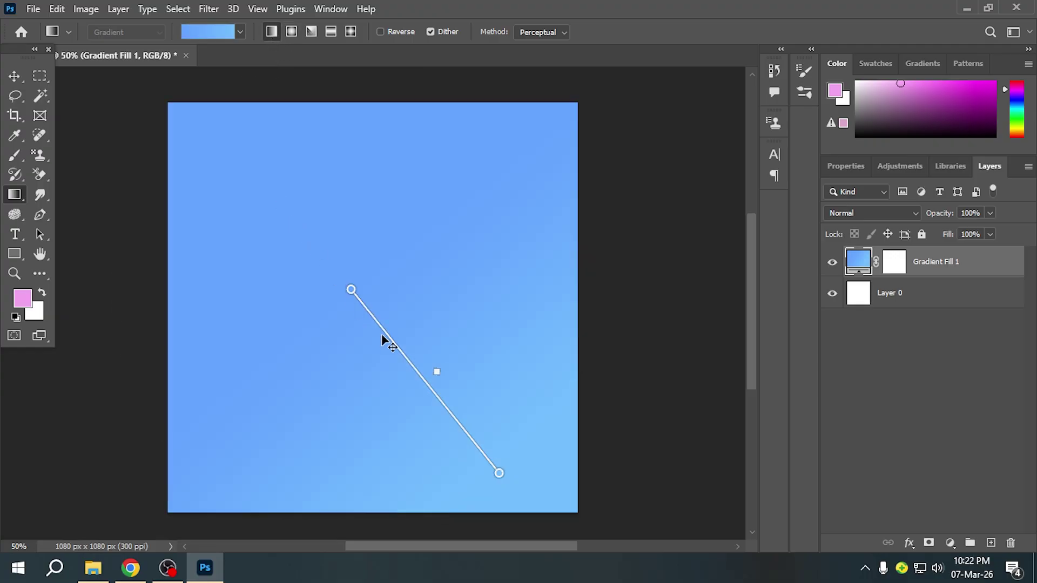
{"action": "left_click_drag", "start_coordinate": [502, 476], "coordinate": [441, 438]}
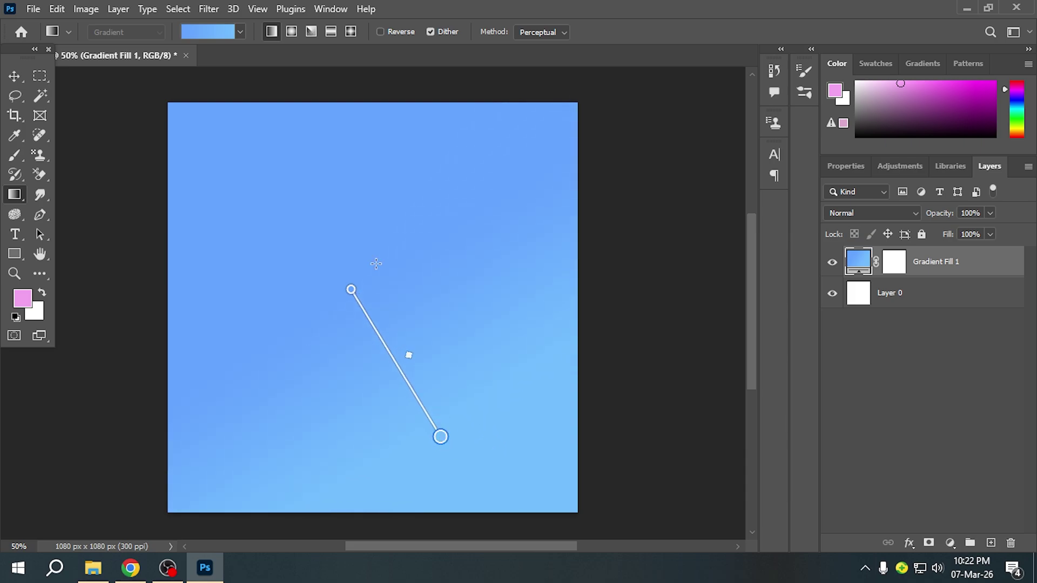
{"action": "left_click", "coordinate": [380, 31]}
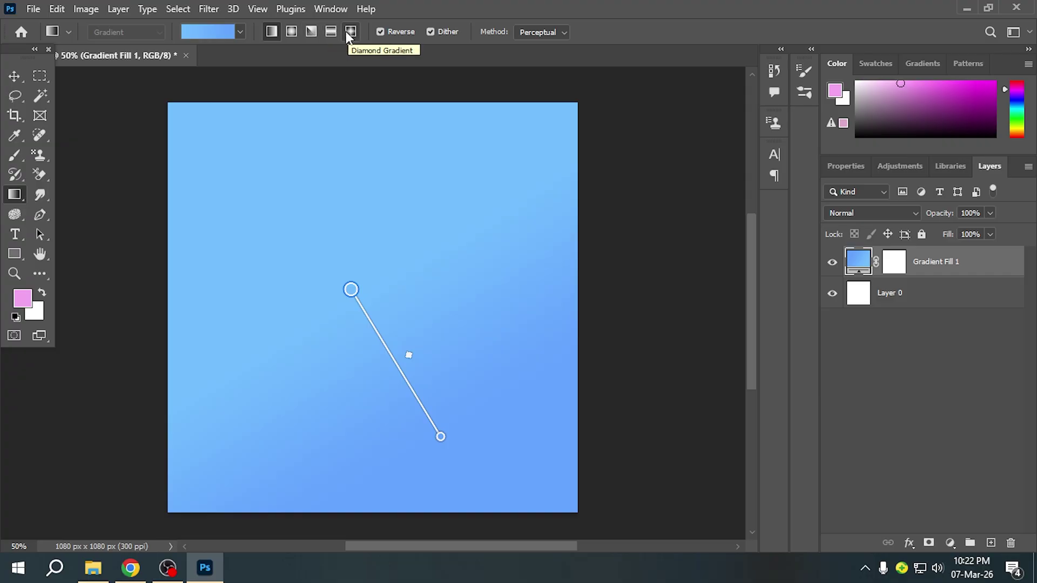
- Change the gradient style to angle, rotate and shrink it around its center, and leave the Gradient tool to view the result
{"action": "left_click", "coordinate": [311, 33]}
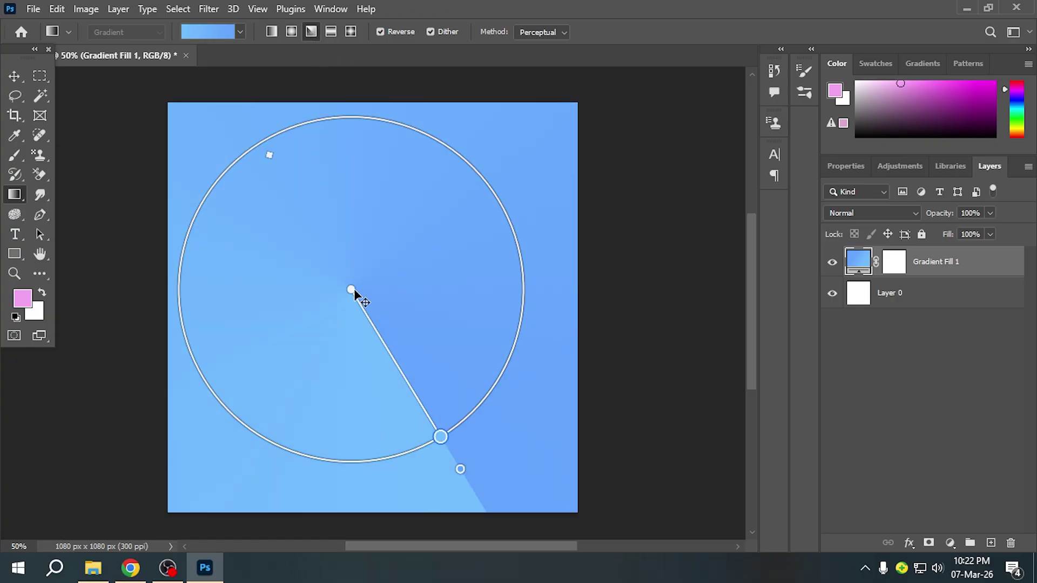
{"action": "left_click_drag", "start_coordinate": [460, 470], "coordinate": [440, 371]}
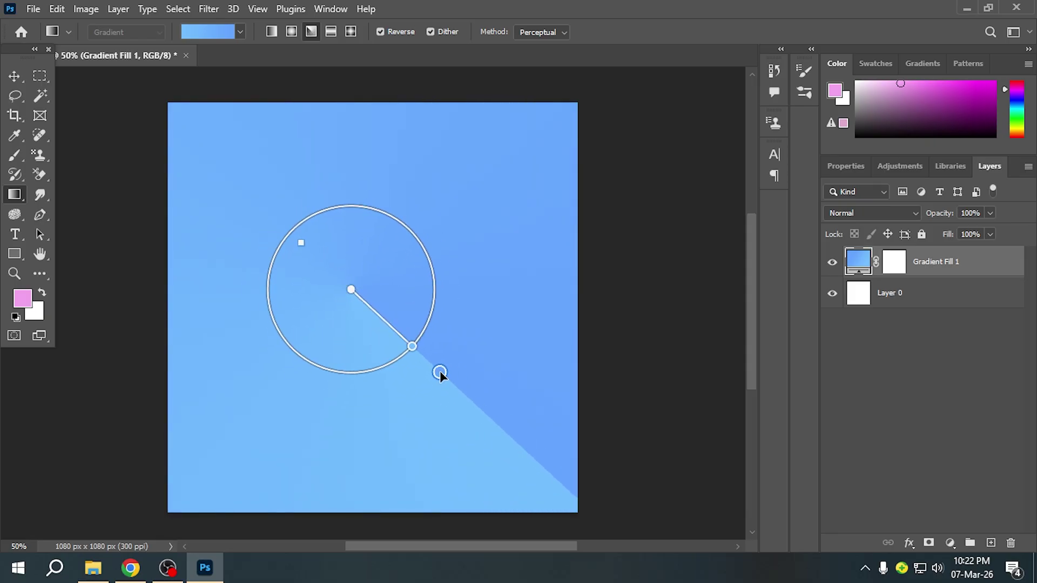
{"action": "left_click", "coordinate": [14, 78]}
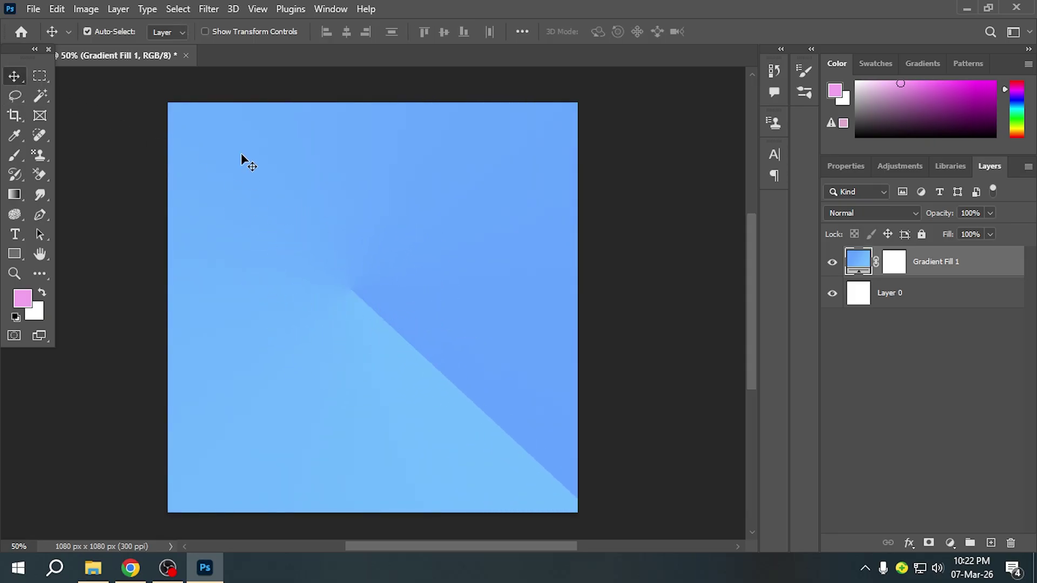
- Switch the gradient back to linear with the Gradient tool and swing its end point down for a nearly vertical blend
{"action": "left_click", "coordinate": [15, 194]}
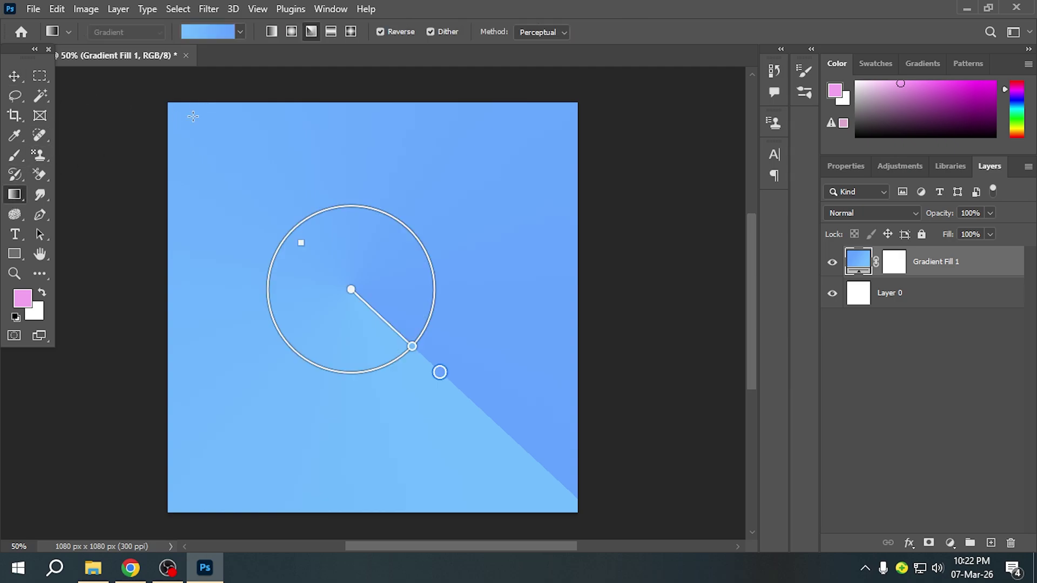
{"action": "left_click", "coordinate": [271, 32]}
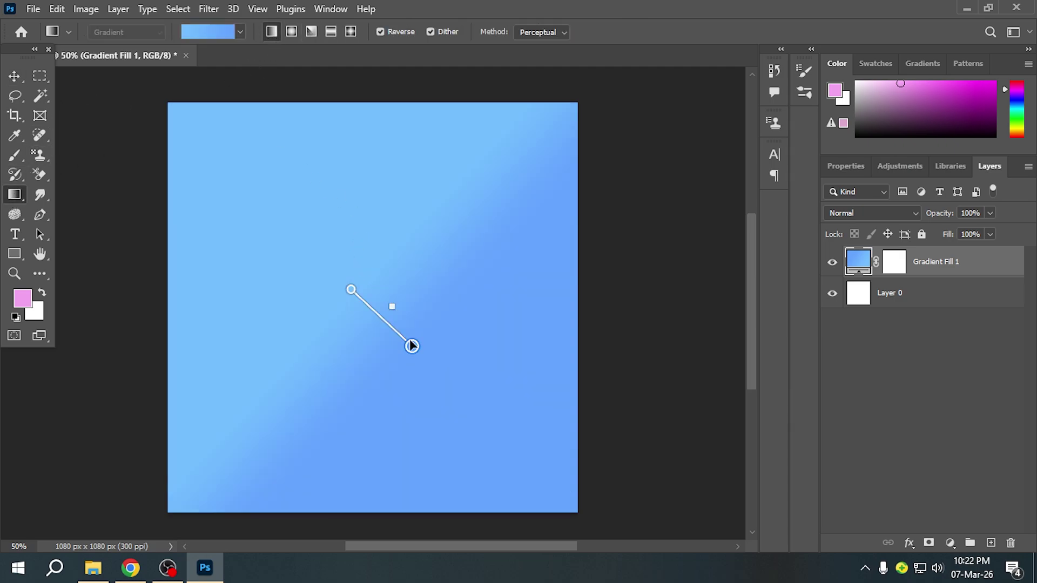
{"action": "left_click_drag", "start_coordinate": [411, 346], "coordinate": [358, 430]}
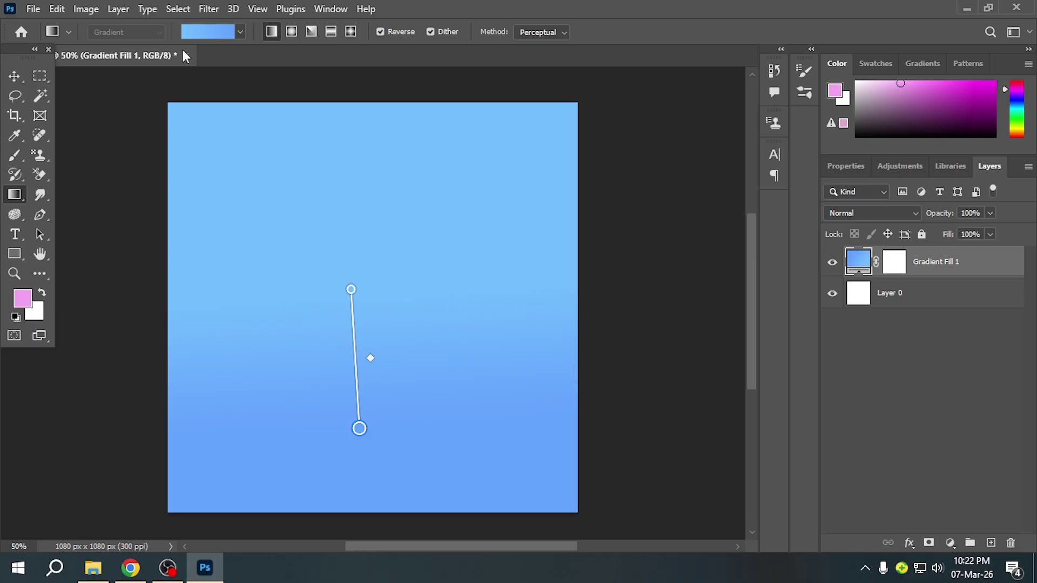
- Add a pink color stop to the Gradient Fill 1 layer's gradient and place it at location 37
{"action": "double_click", "coordinate": [859, 264]}
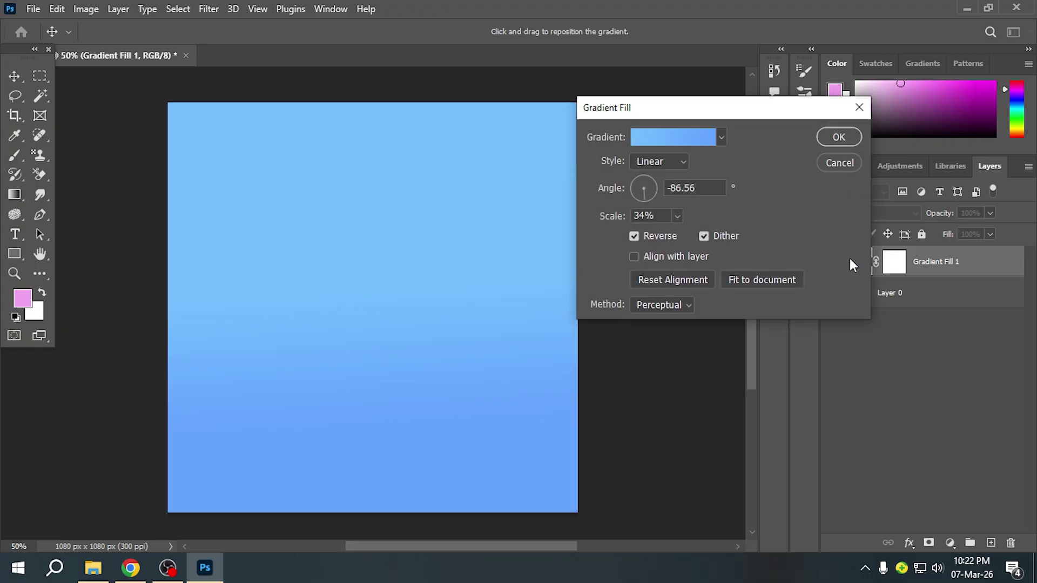
{"action": "left_click", "coordinate": [667, 136]}
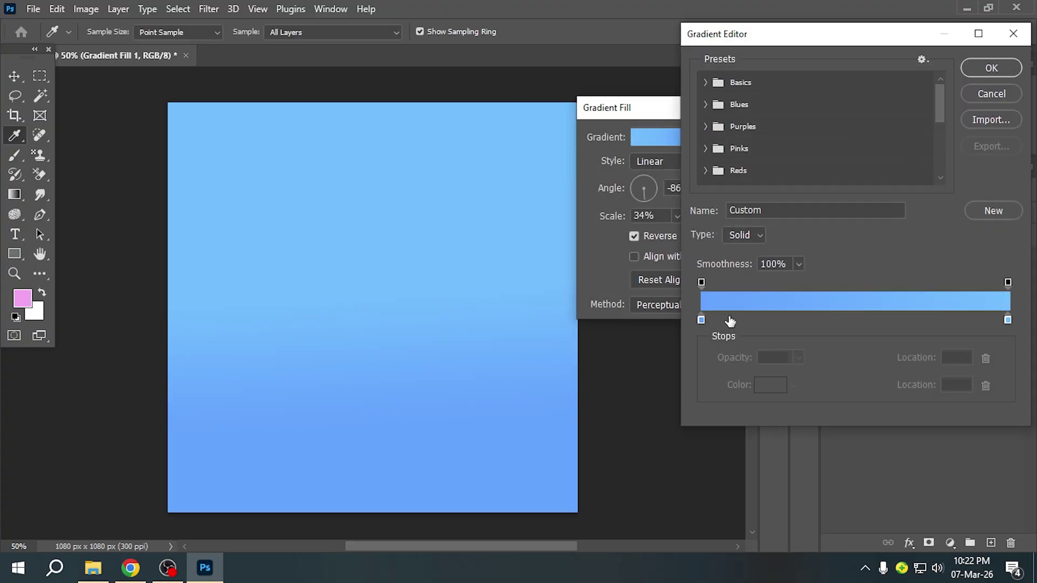
{"action": "left_click", "coordinate": [773, 319]}
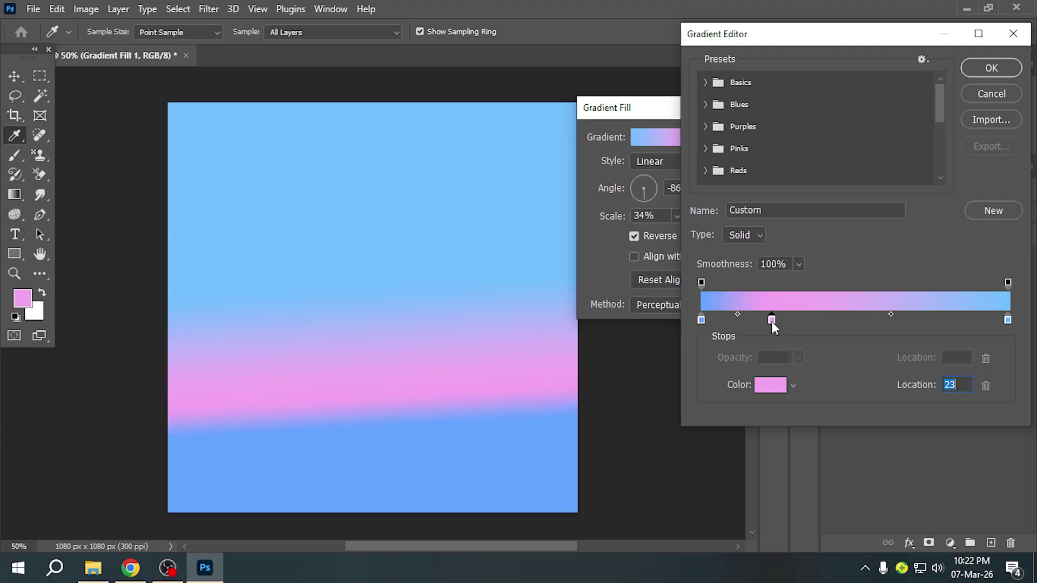
{"action": "left_click_drag", "start_coordinate": [771, 321], "coordinate": [816, 322]}
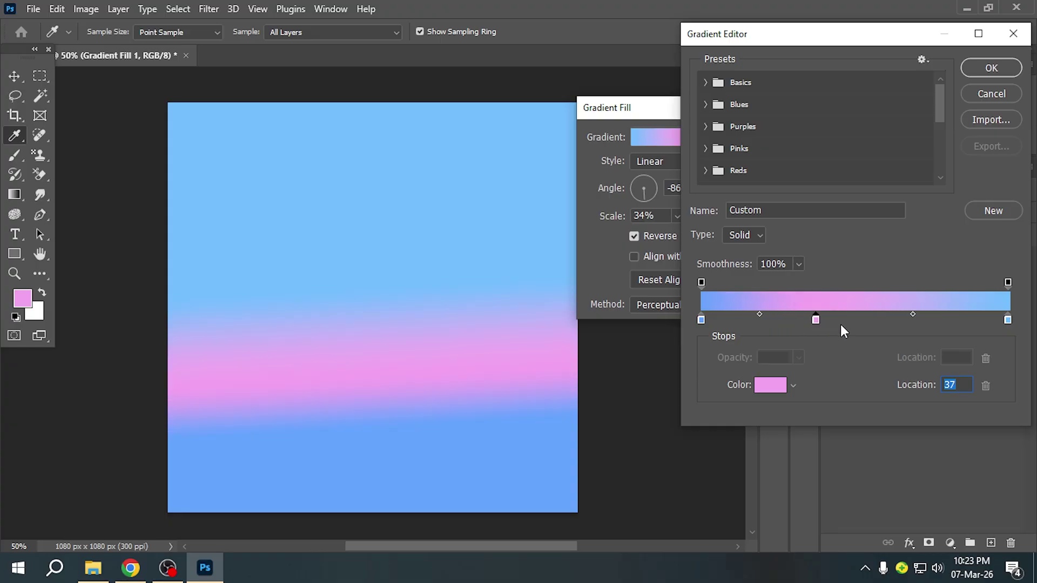
- Try the pink color stop at locations 13 and 11, and clear its location so it replaces the blue stop at the start
{"action": "key", "text": "BackSpace"}
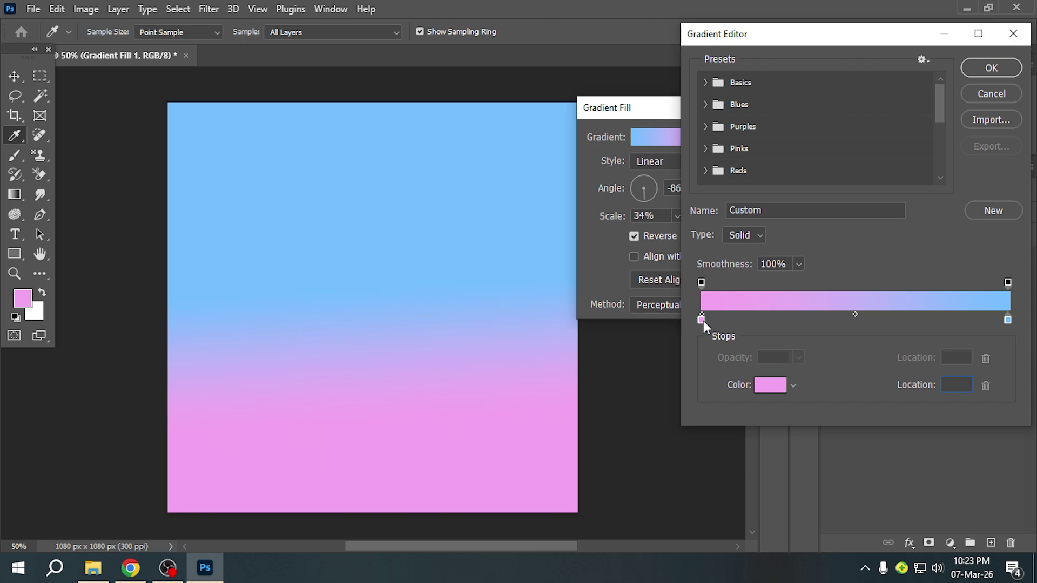
{"action": "type", "text": "5"}
{"action": "left_click_drag", "start_coordinate": [716, 320], "coordinate": [749, 325]}
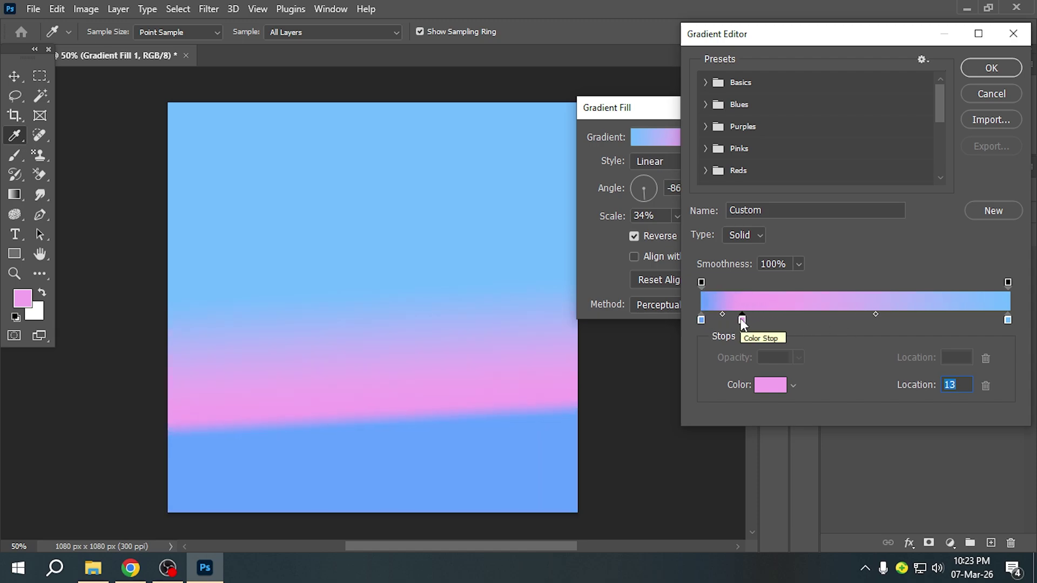
{"action": "key", "text": "BackSpace"}
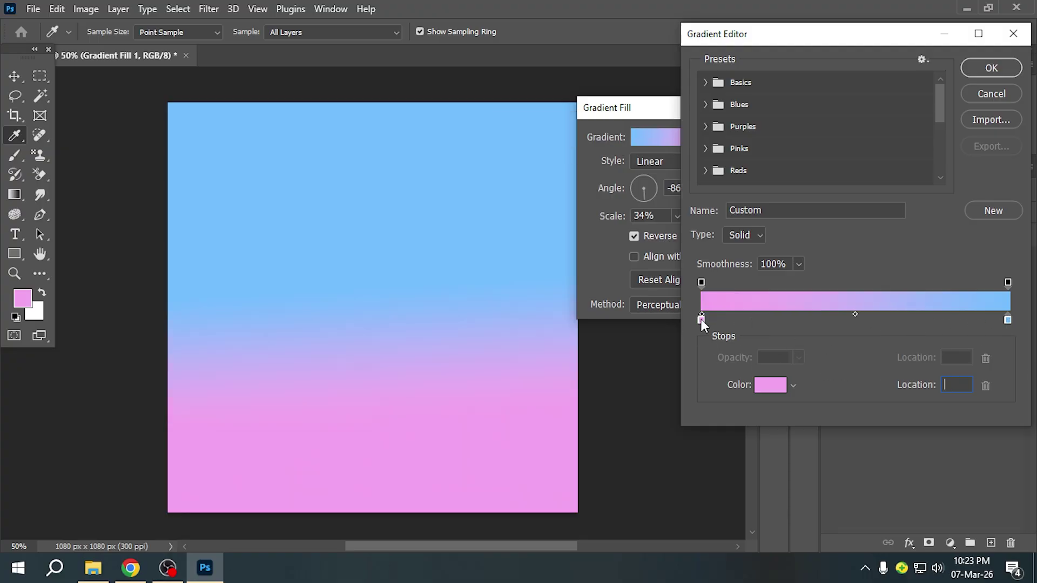
{"action": "left_click_drag", "start_coordinate": [701, 319], "coordinate": [737, 319]}
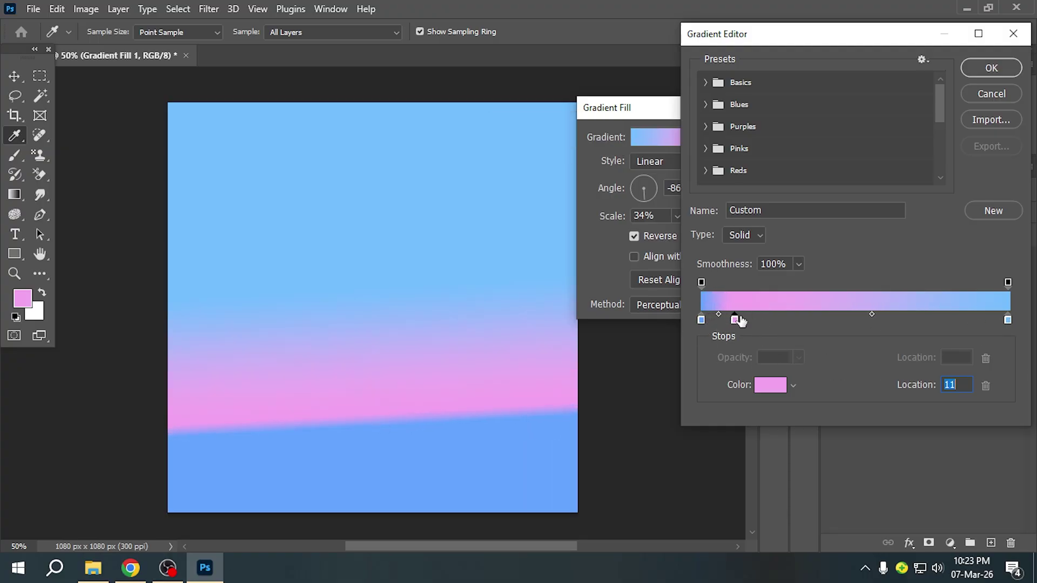
{"action": "key", "text": "BackSpace"}
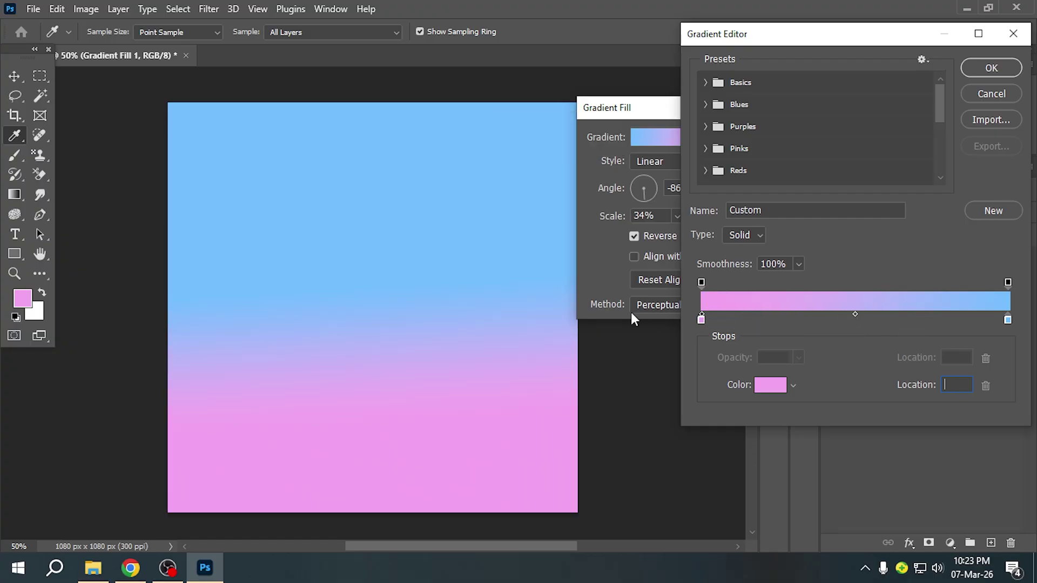
- Change the gradient's first color stop from pink to dark red, c80000
{"action": "double_click", "coordinate": [702, 317]}
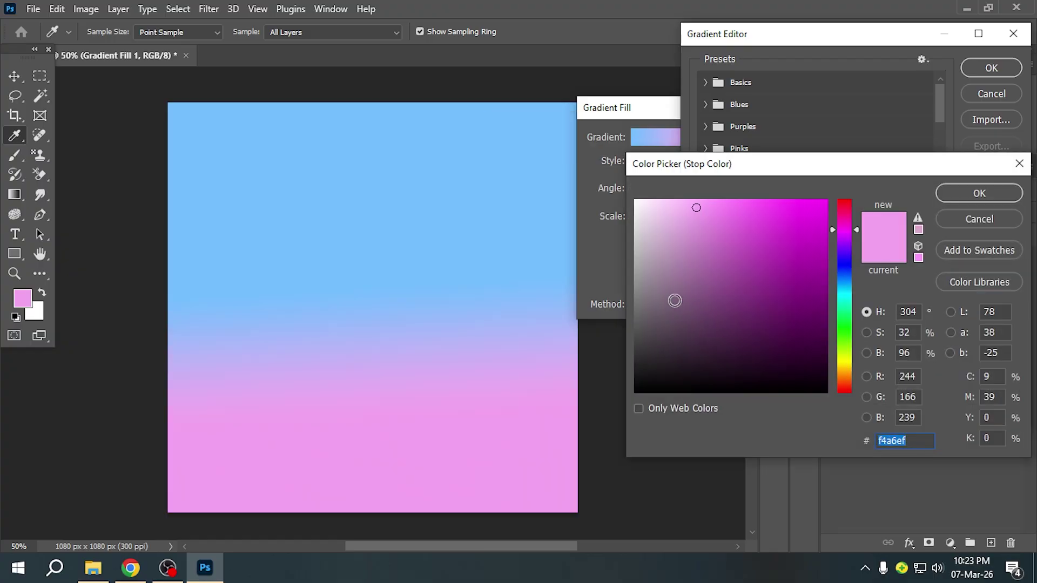
{"action": "left_click", "coordinate": [798, 255]}
{"action": "mouse_move", "coordinate": [798, 255]}
{"action": "left_mouse_down"}
{"action": "mouse_move", "coordinate": [832, 242]}
{"action": "mouse_move", "coordinate": [846, 208]}
{"action": "left_mouse_up"}
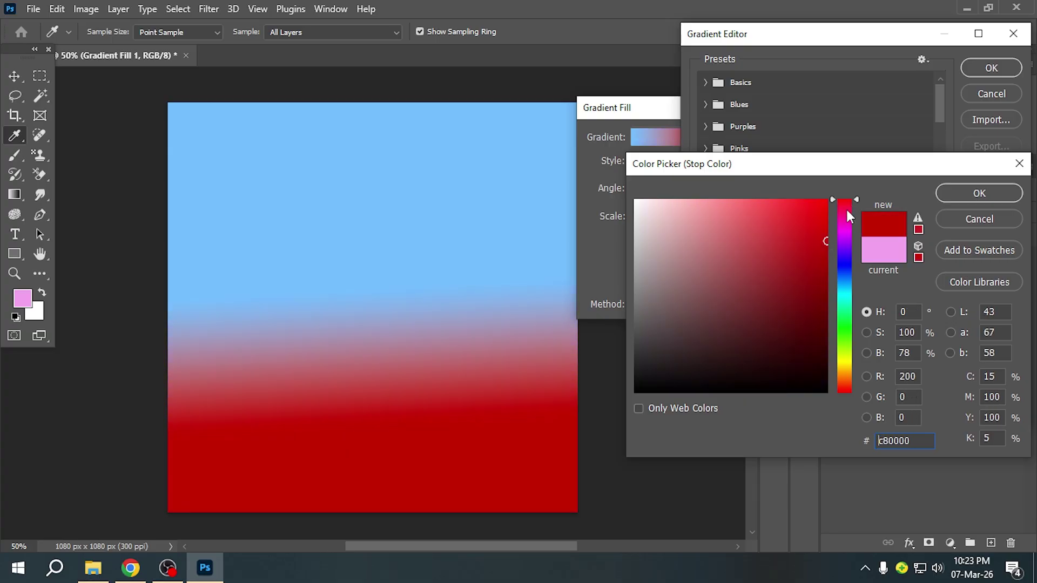
{"action": "left_click", "coordinate": [983, 191]}
- Set the gradient's last color stop to light green, 72ff83, and apply the edited gradient fill
{"action": "double_click", "coordinate": [1007, 320]}
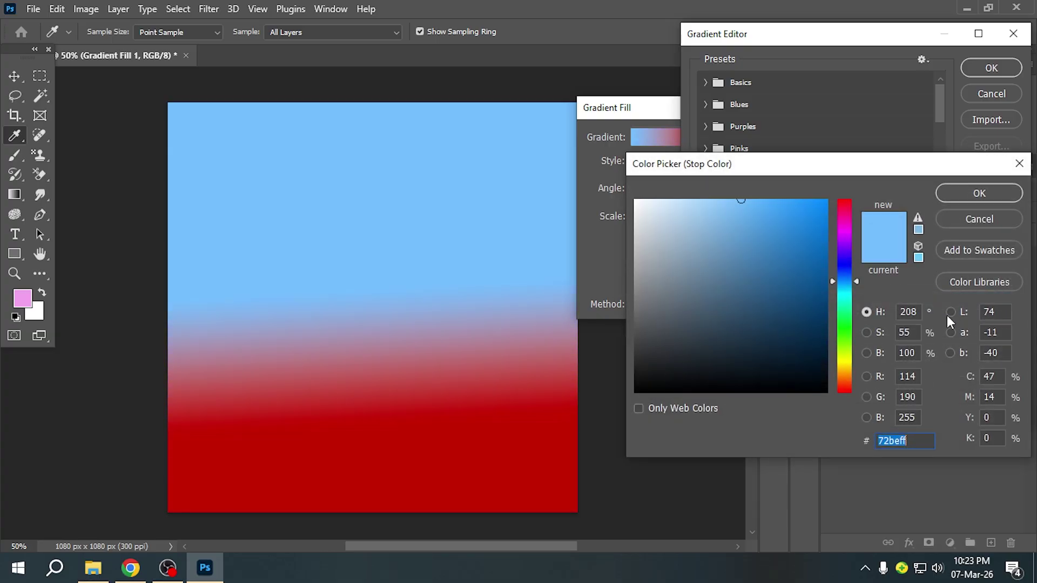
{"action": "left_click_drag", "start_coordinate": [849, 276], "coordinate": [845, 256]}
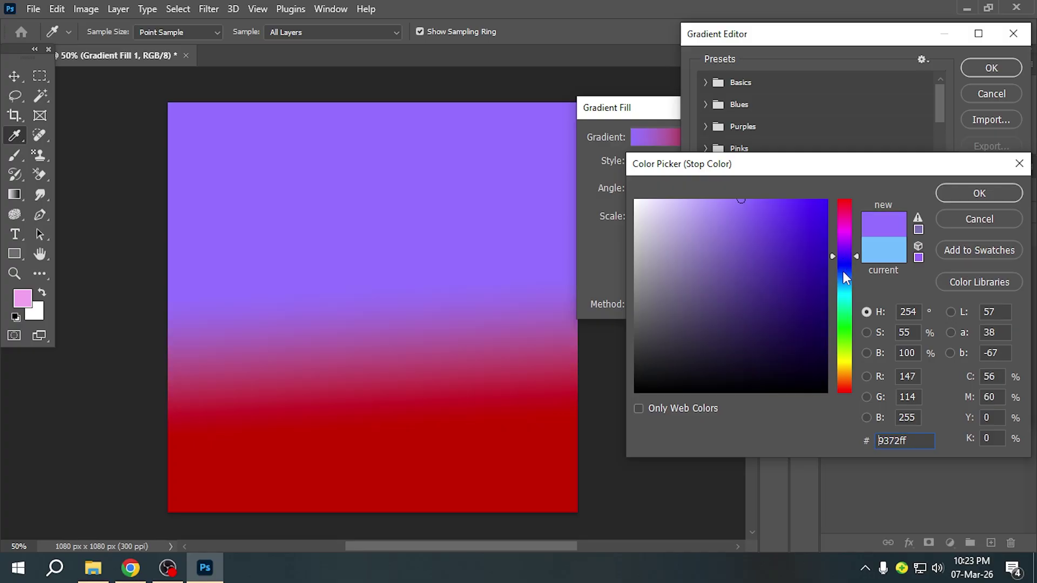
{"action": "left_click", "coordinate": [842, 271]}
{"action": "left_click", "coordinate": [842, 326]}
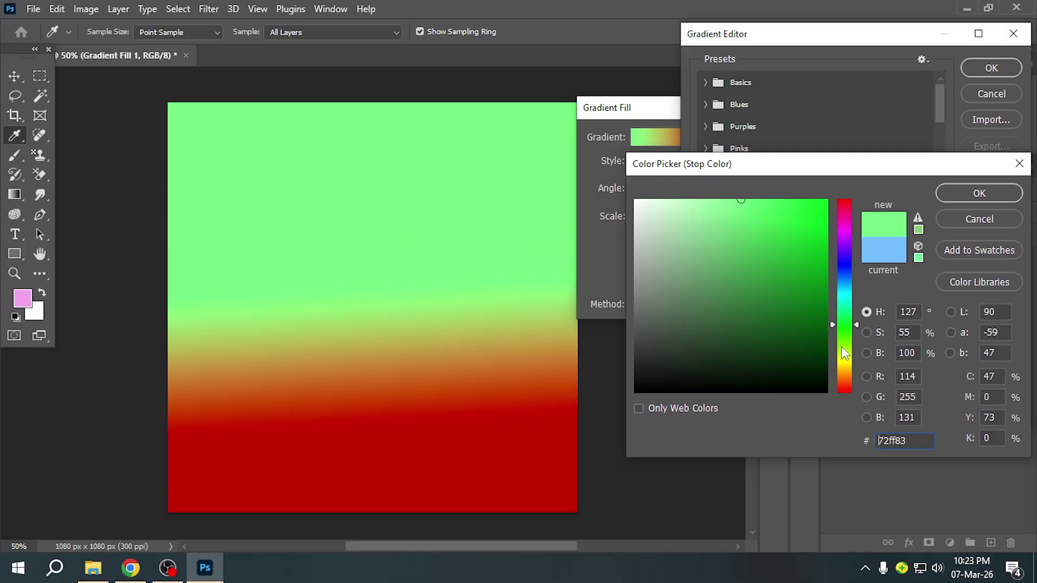
{"action": "left_click", "coordinate": [1018, 163]}
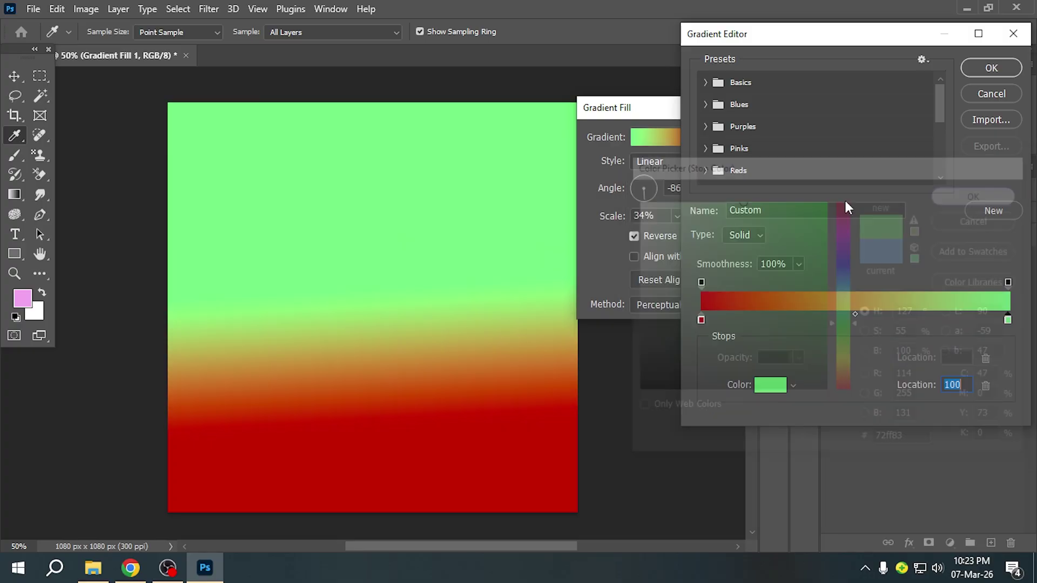
{"action": "left_click", "coordinate": [996, 70]}
{"action": "left_click", "coordinate": [849, 135]}
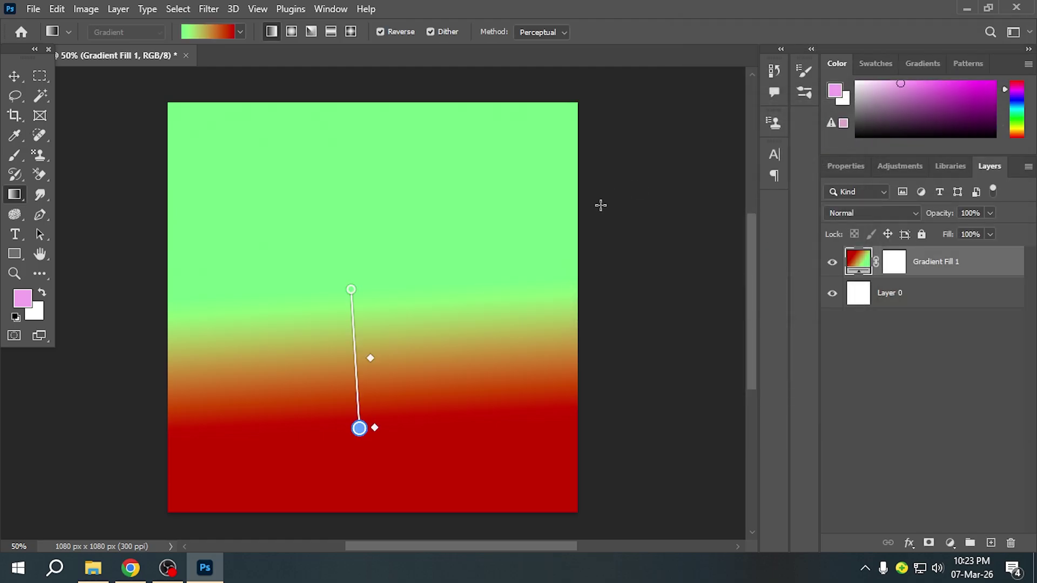
- Lengthen the green-to-red gradient by moving its start point upward, and activate the Move tool to view the result
{"action": "left_click_drag", "start_coordinate": [351, 286], "coordinate": [379, 212]}
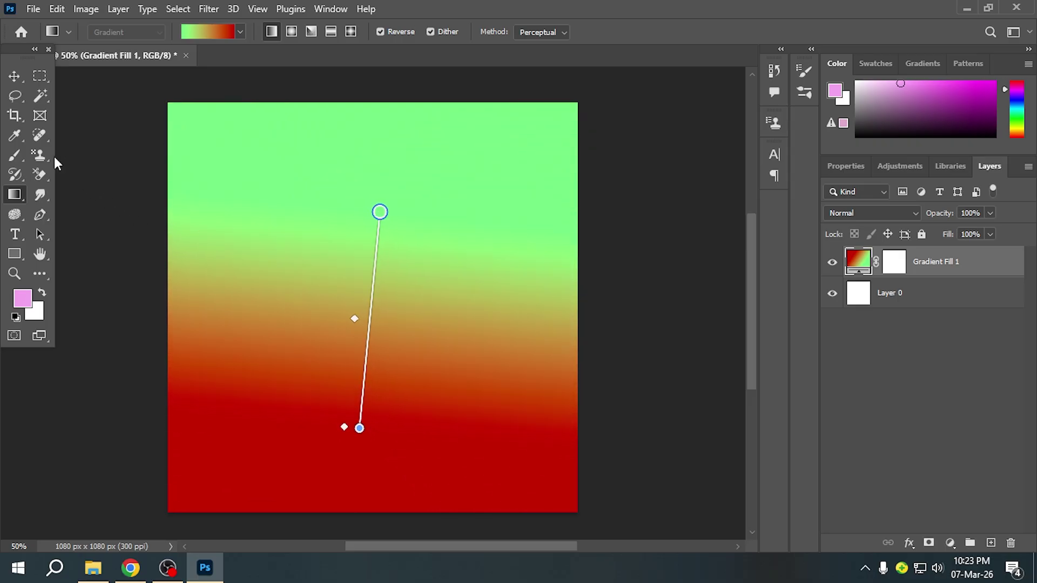
{"action": "left_click", "coordinate": [20, 77]}
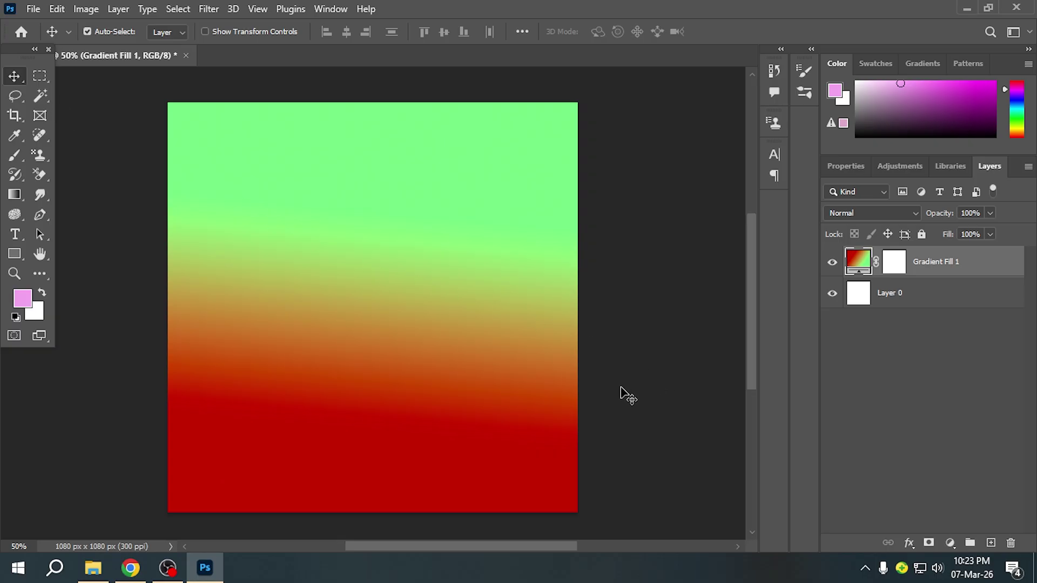